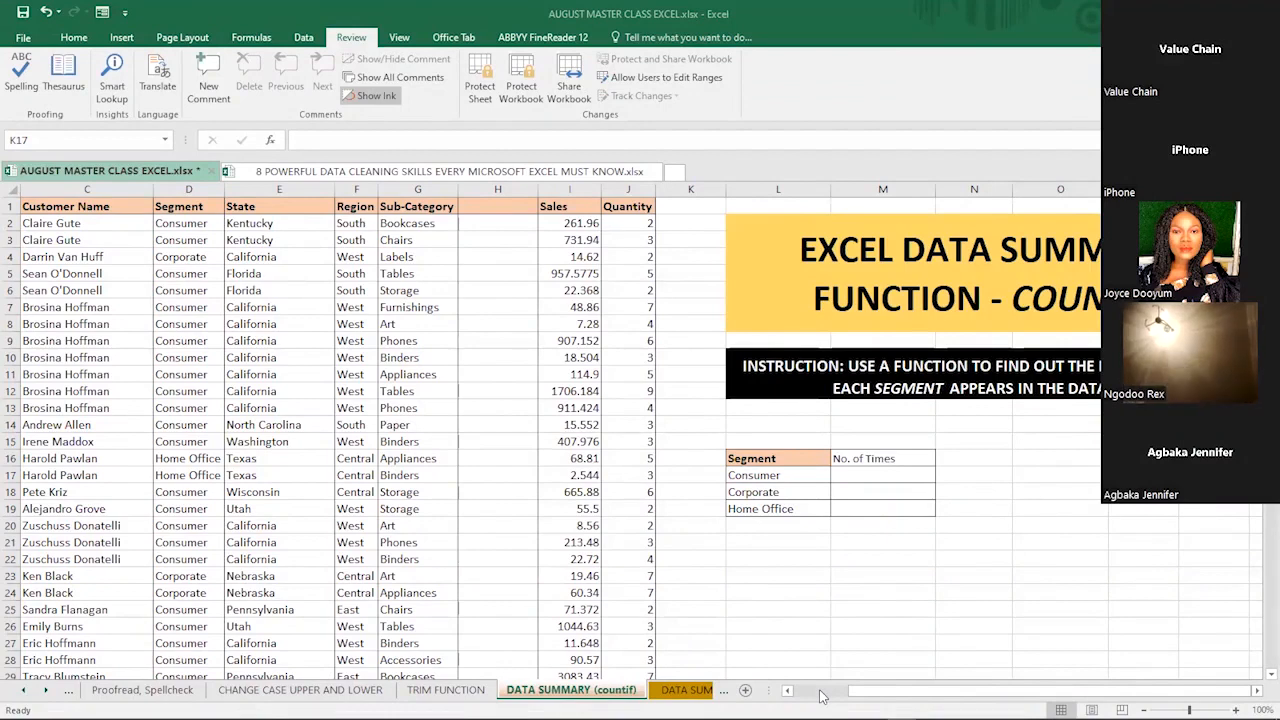
Look through the order records from the Order Date column down to the last filled row.
scroll(858, 204, left, 2)
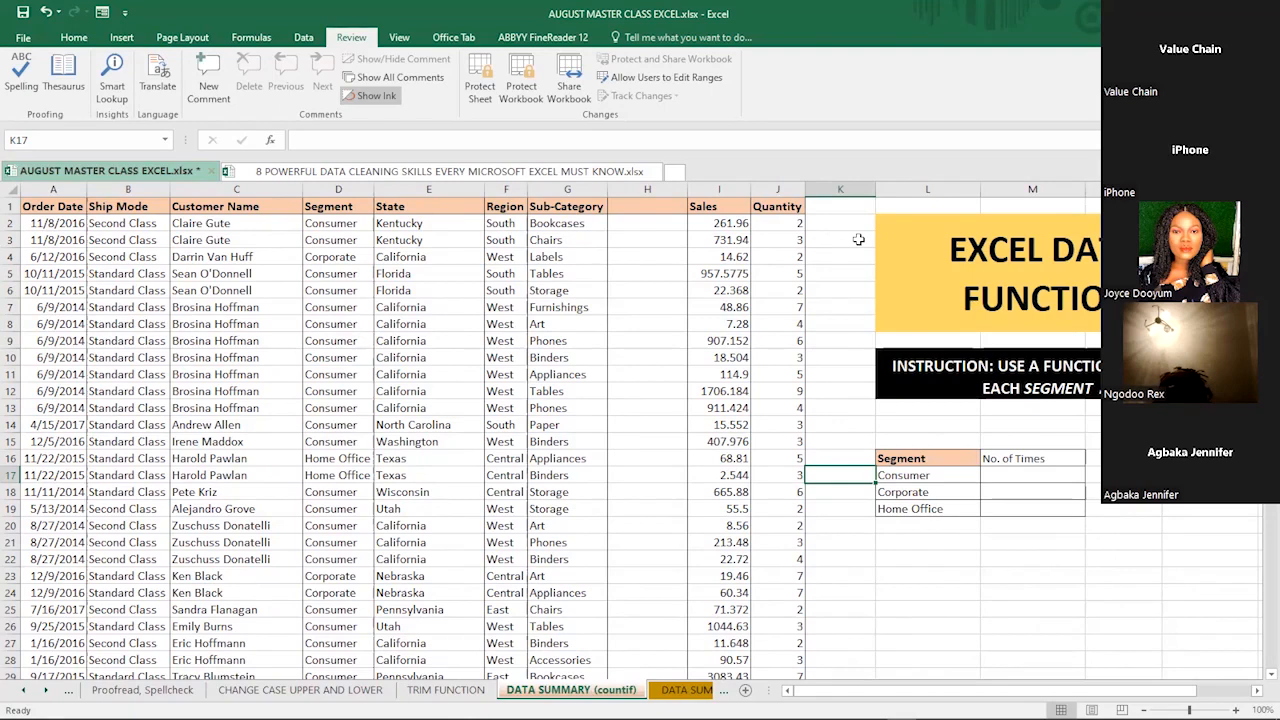
click(55, 190)
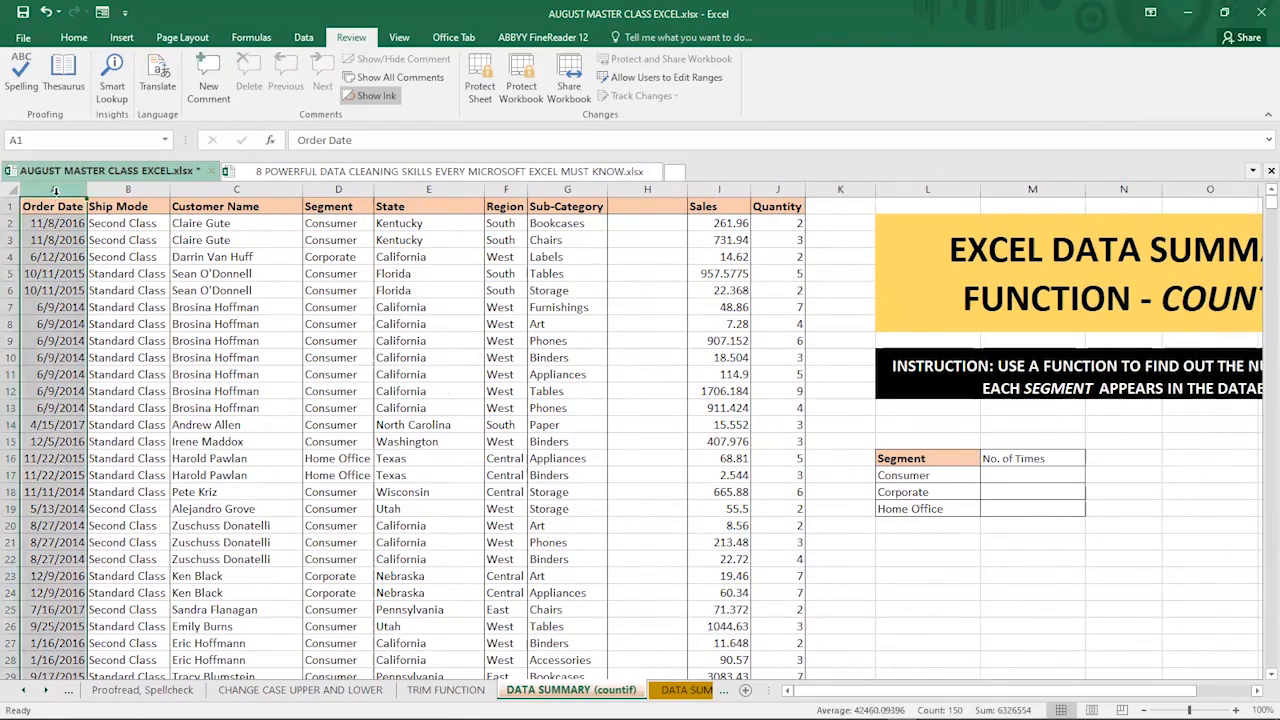
click(57, 274)
scroll(160, 445, down, 20)
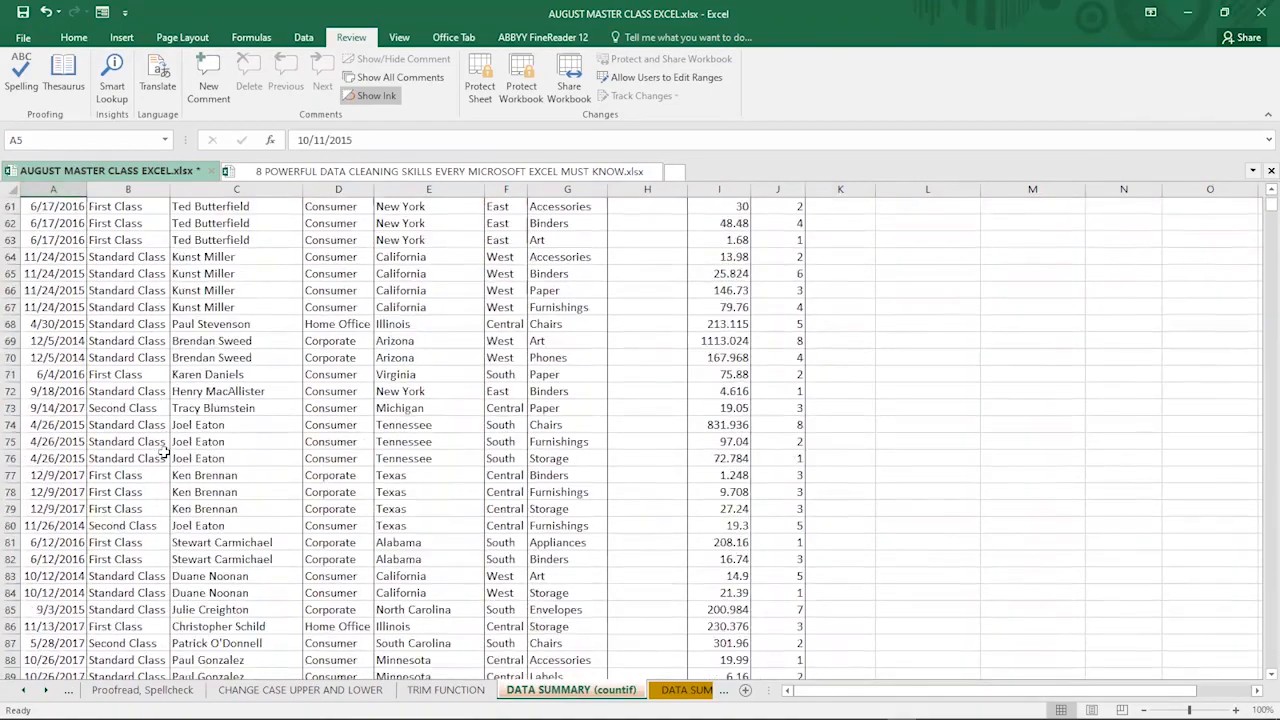
scroll(163, 452, down, 18)
scroll(125, 458, up, 6)
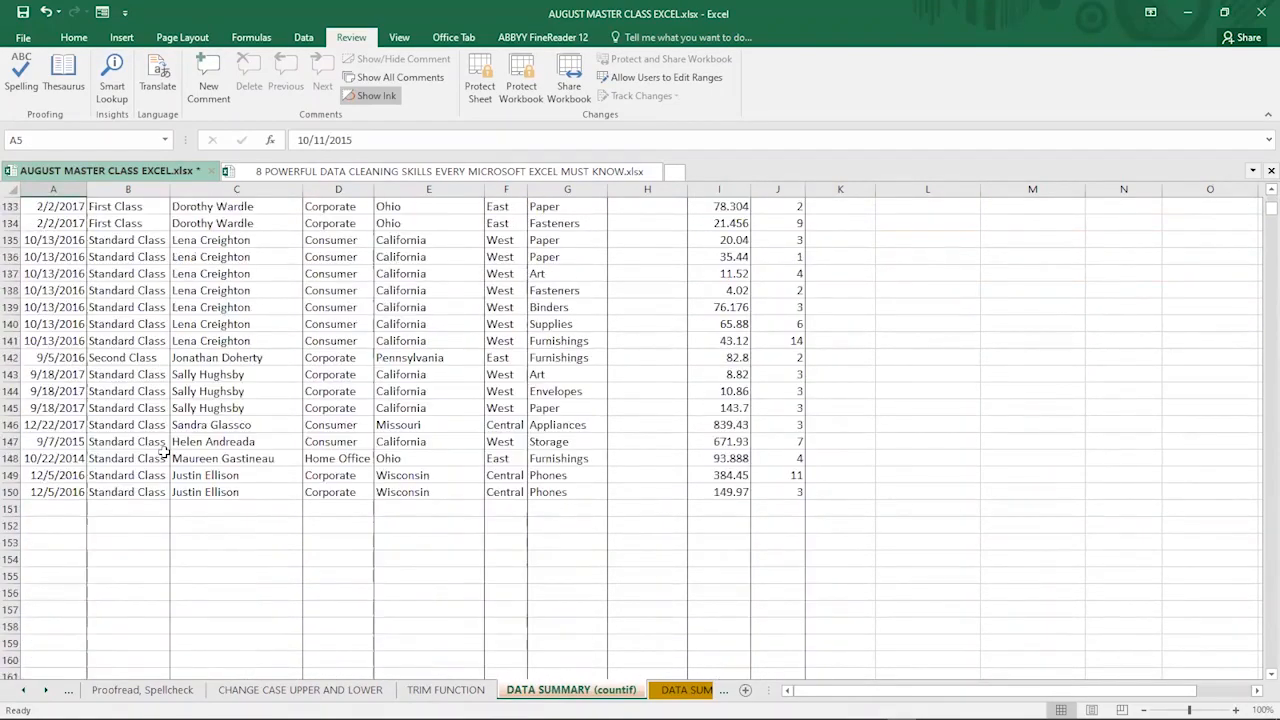
scroll(140, 458, up, 20)
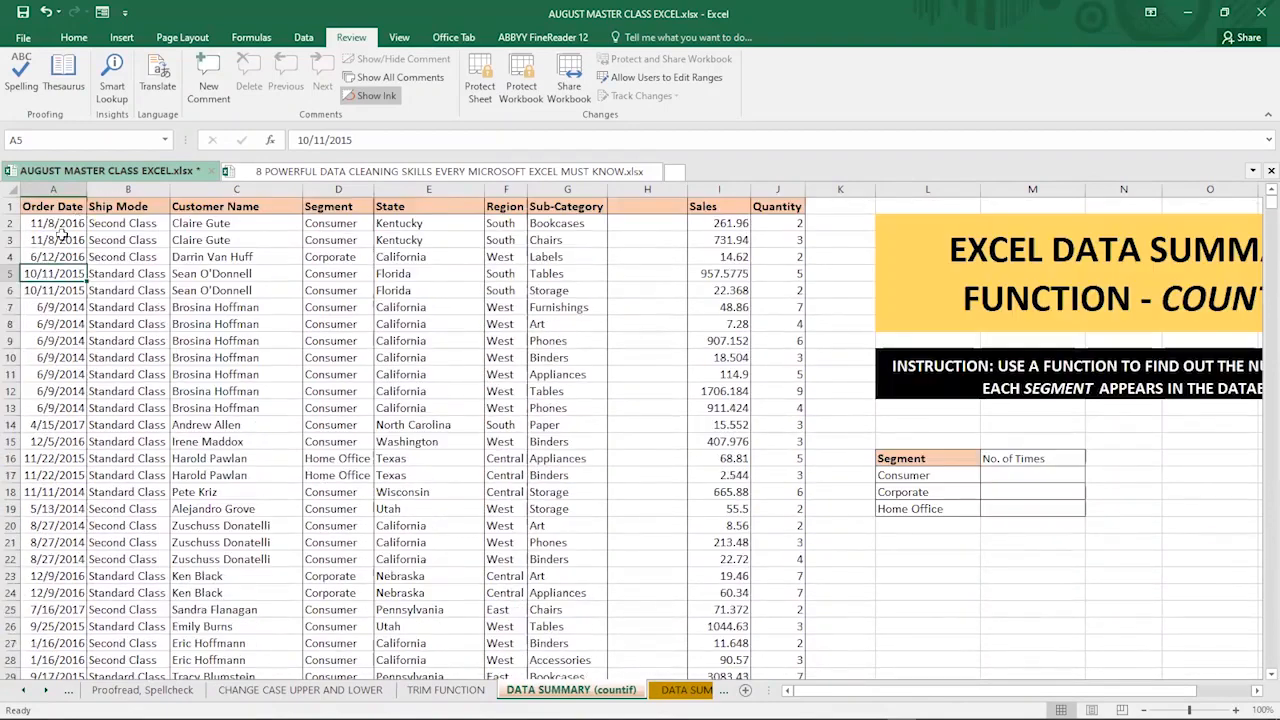
Review the database columns one by one, including Ship Mode, Quantity, Sales, Sub-Category and State, and view the COUNTIF exercise instruction.
click(134, 190)
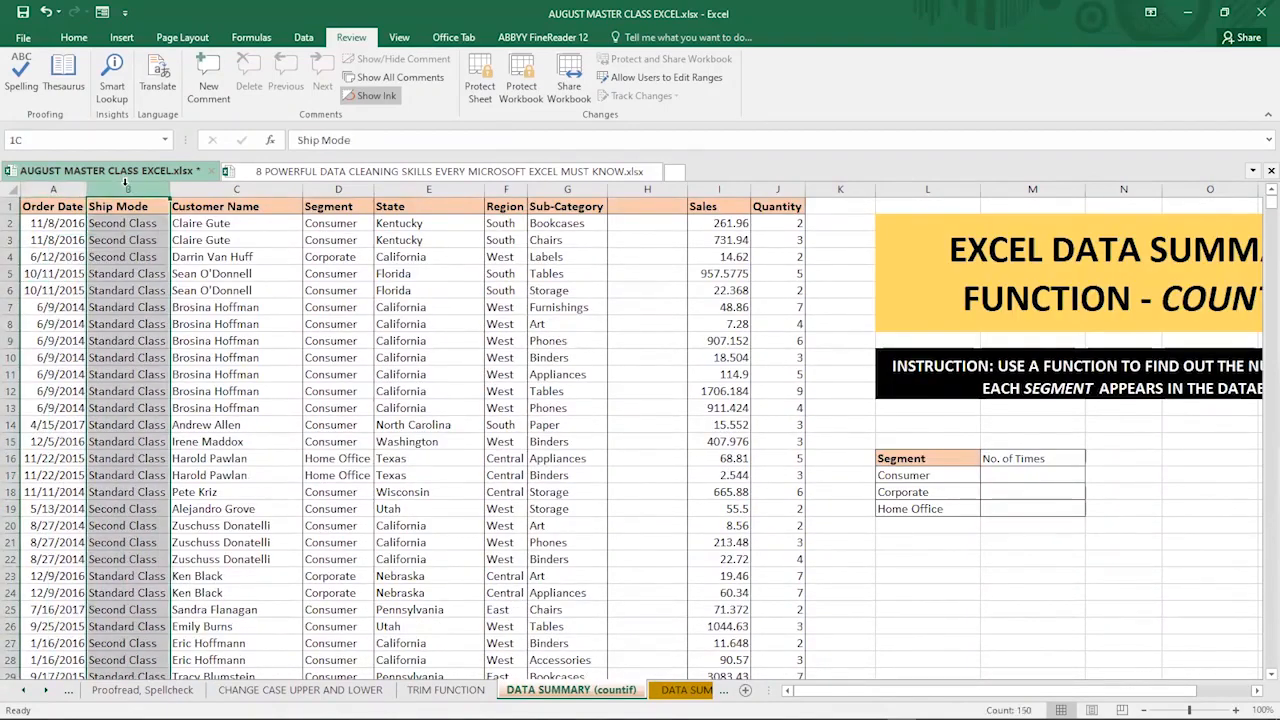
click(780, 189)
click(718, 189)
click(647, 189)
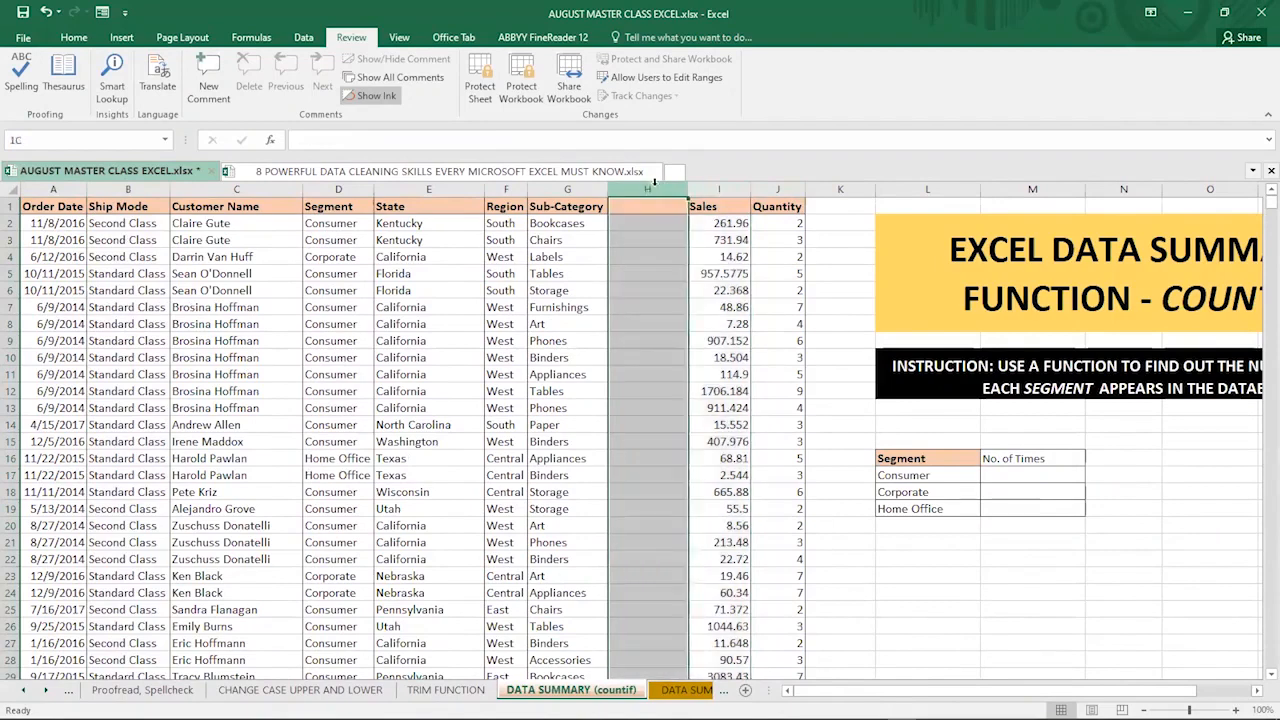
click(567, 189)
click(428, 189)
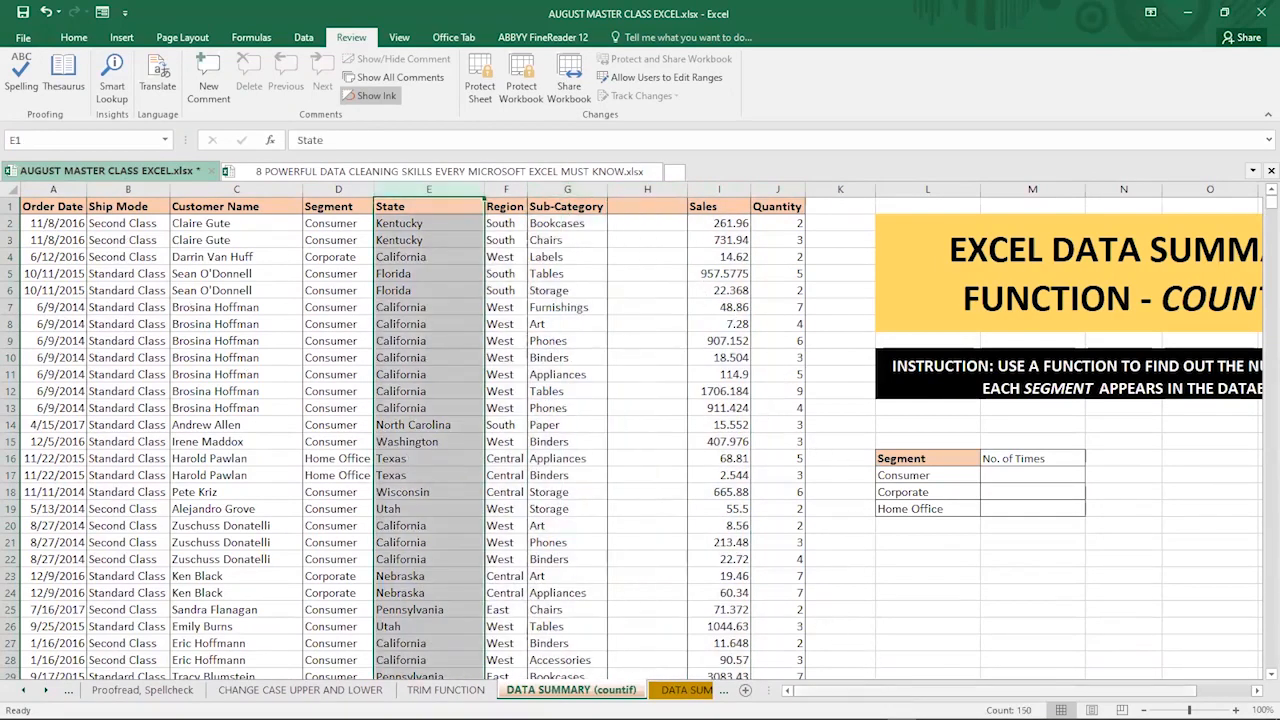
drag(838, 691, 892, 691)
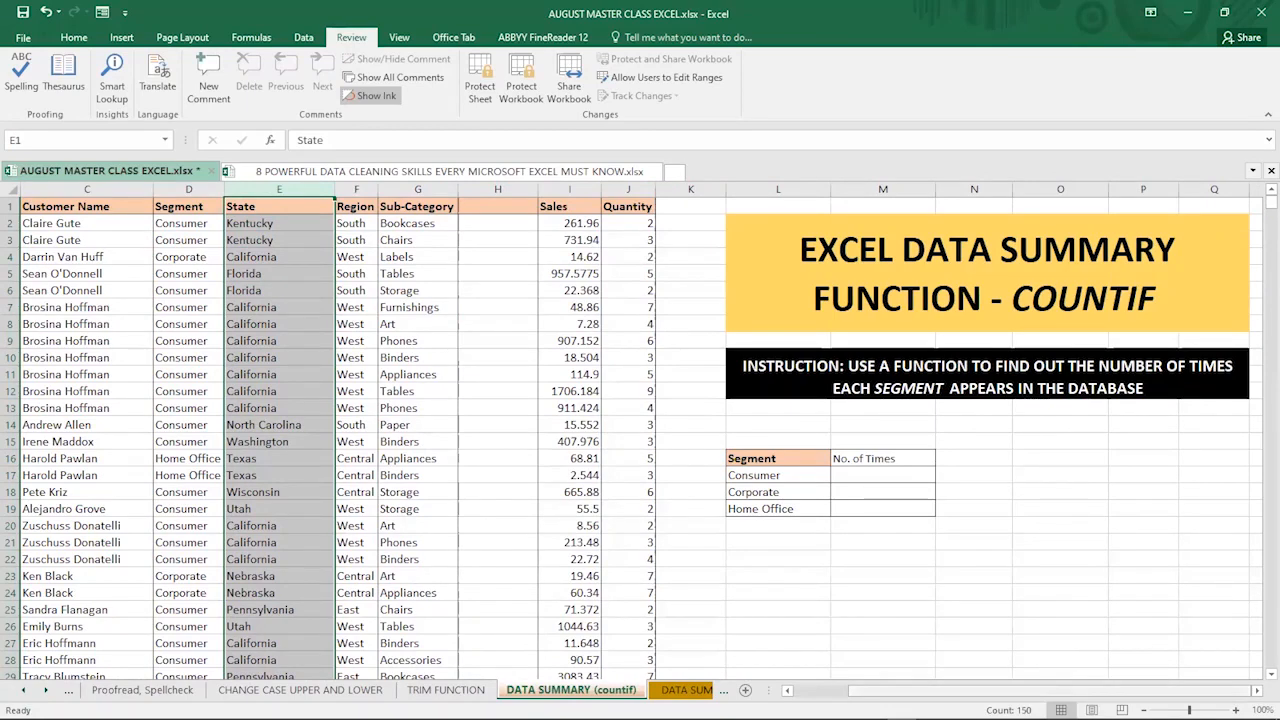
drag(1043, 691, 990, 691)
click(561, 456)
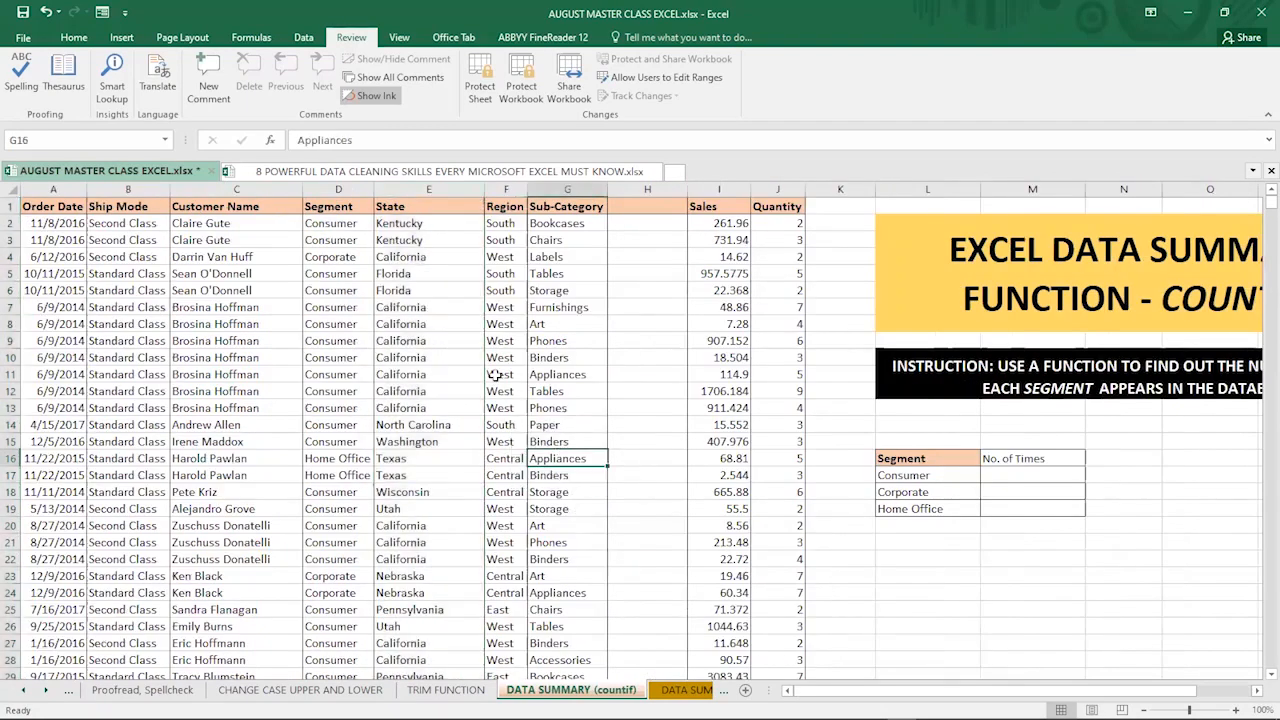
Examine the Segment column entries row by row from its header through row 8.
click(338, 192)
click(334, 208)
click(343, 290)
click(342, 224)
click(344, 240)
click(341, 258)
click(343, 274)
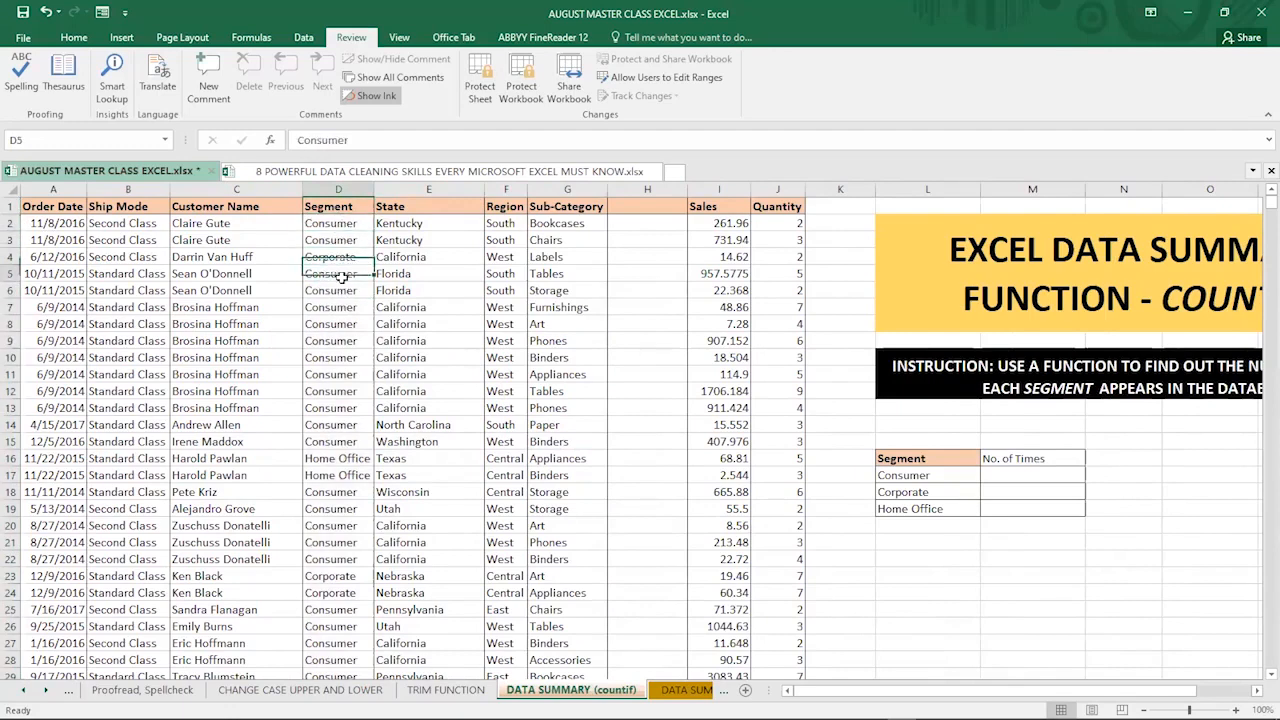
click(343, 290)
click(364, 309)
click(343, 324)
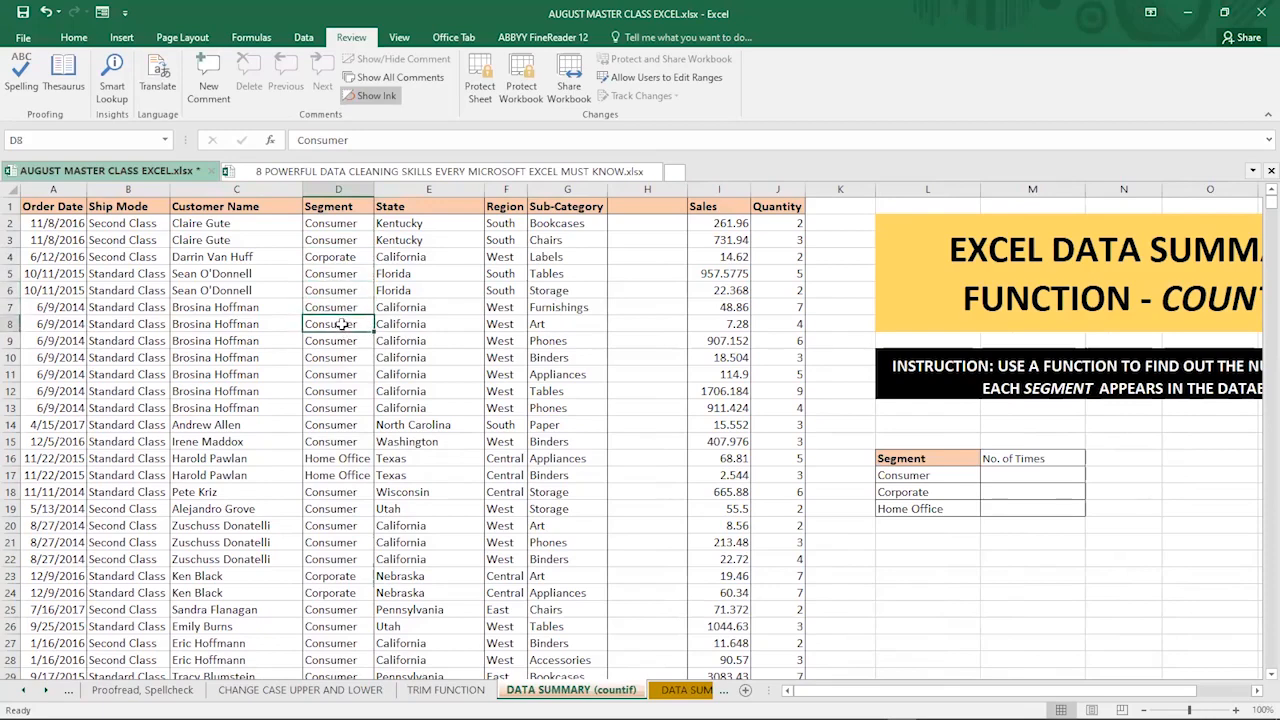
click(344, 188)
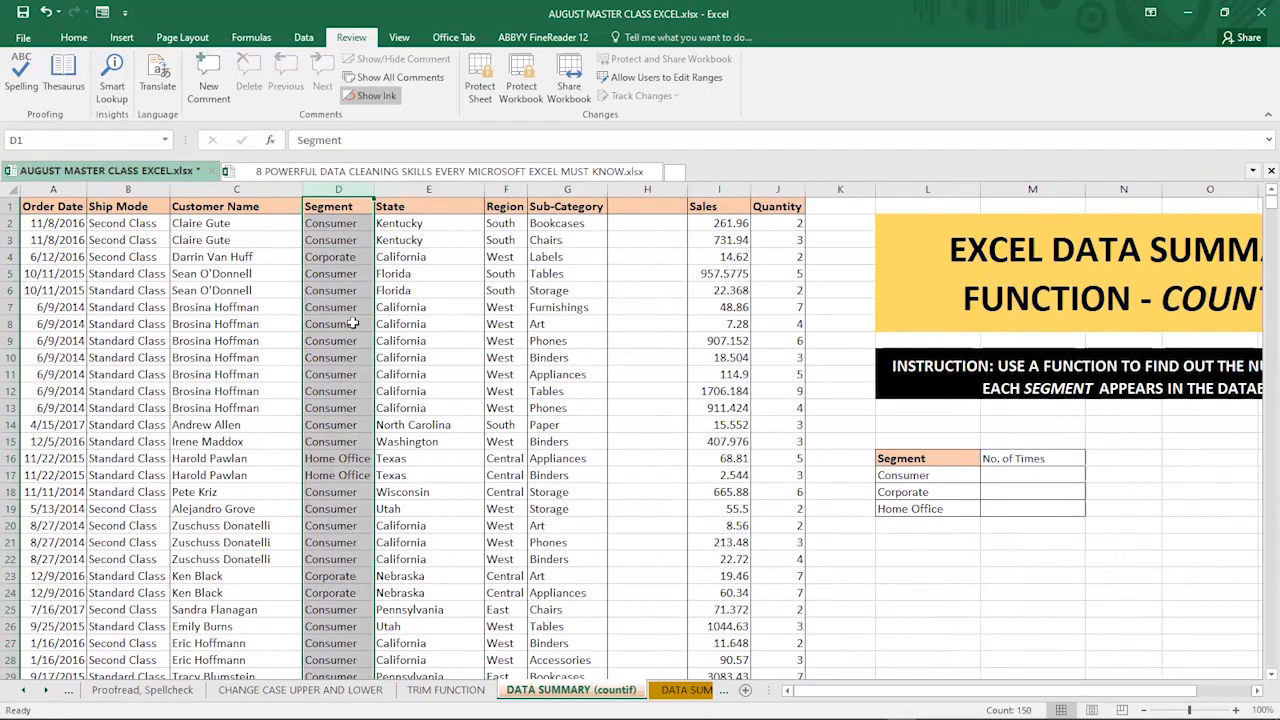
Check the Segment column for repeated Consumer, Corporate and Home Office entries across the first 39 rows.
click(326, 240)
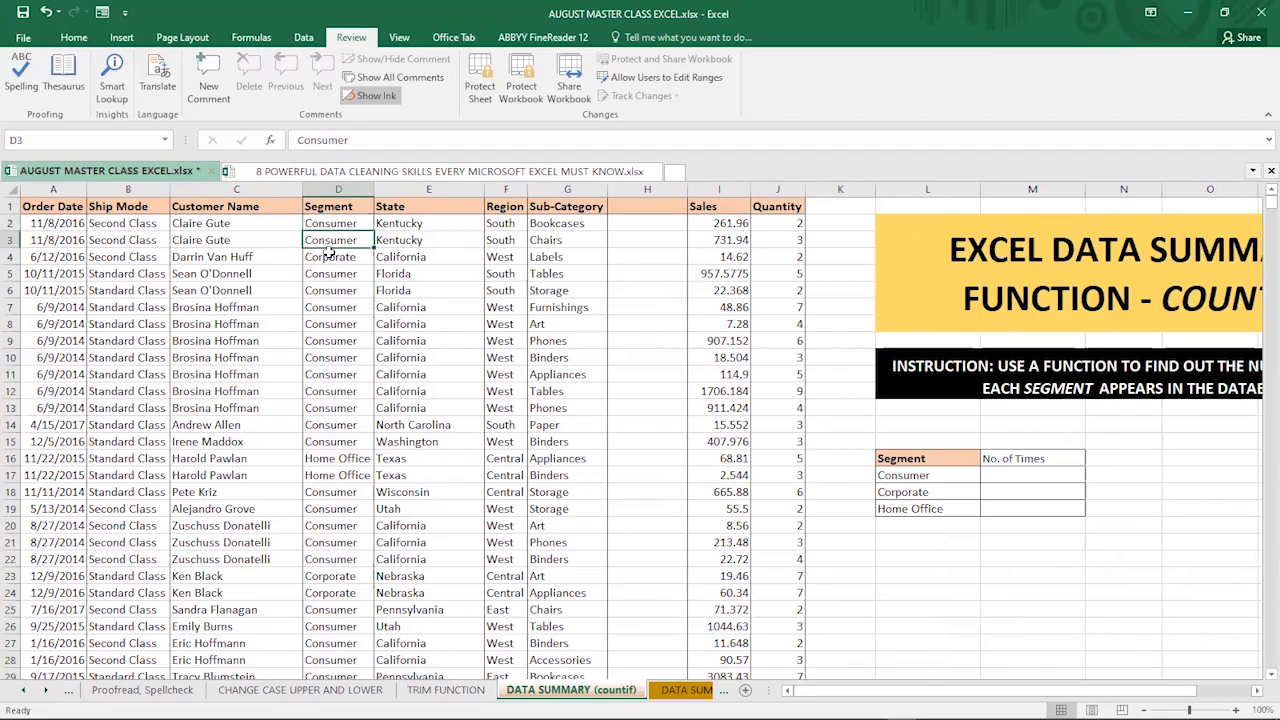
click(330, 273)
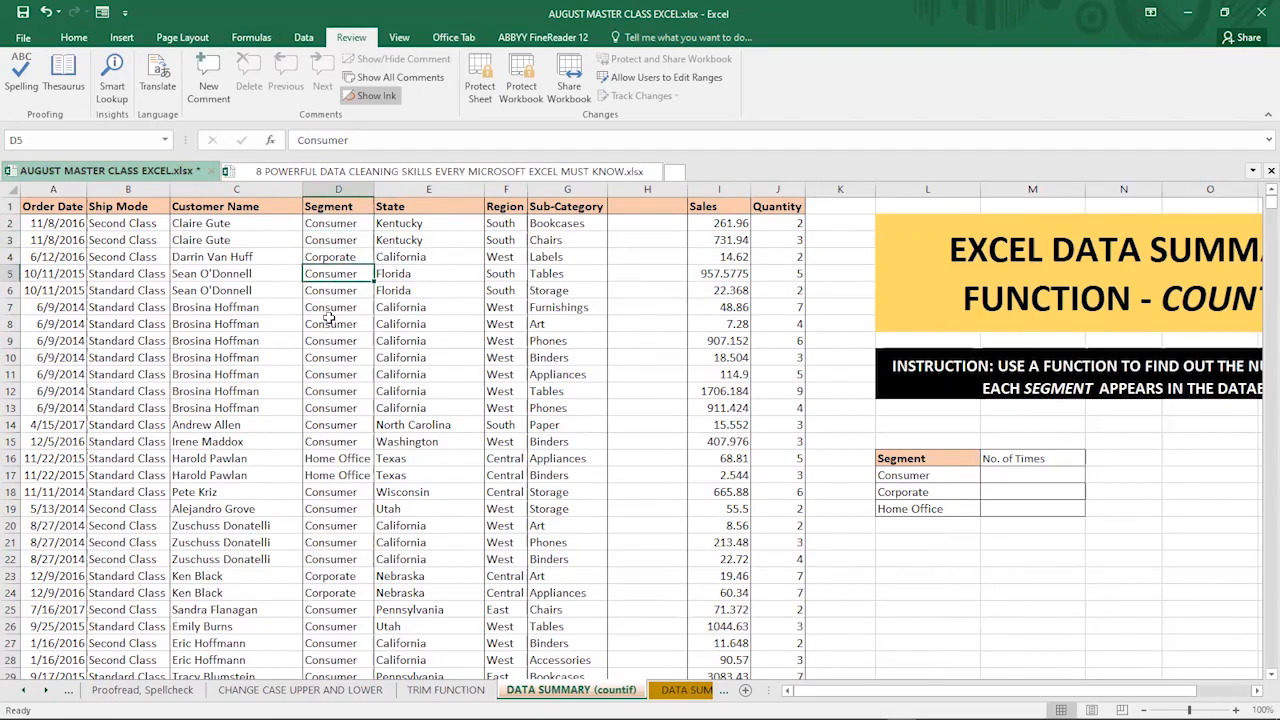
click(332, 256)
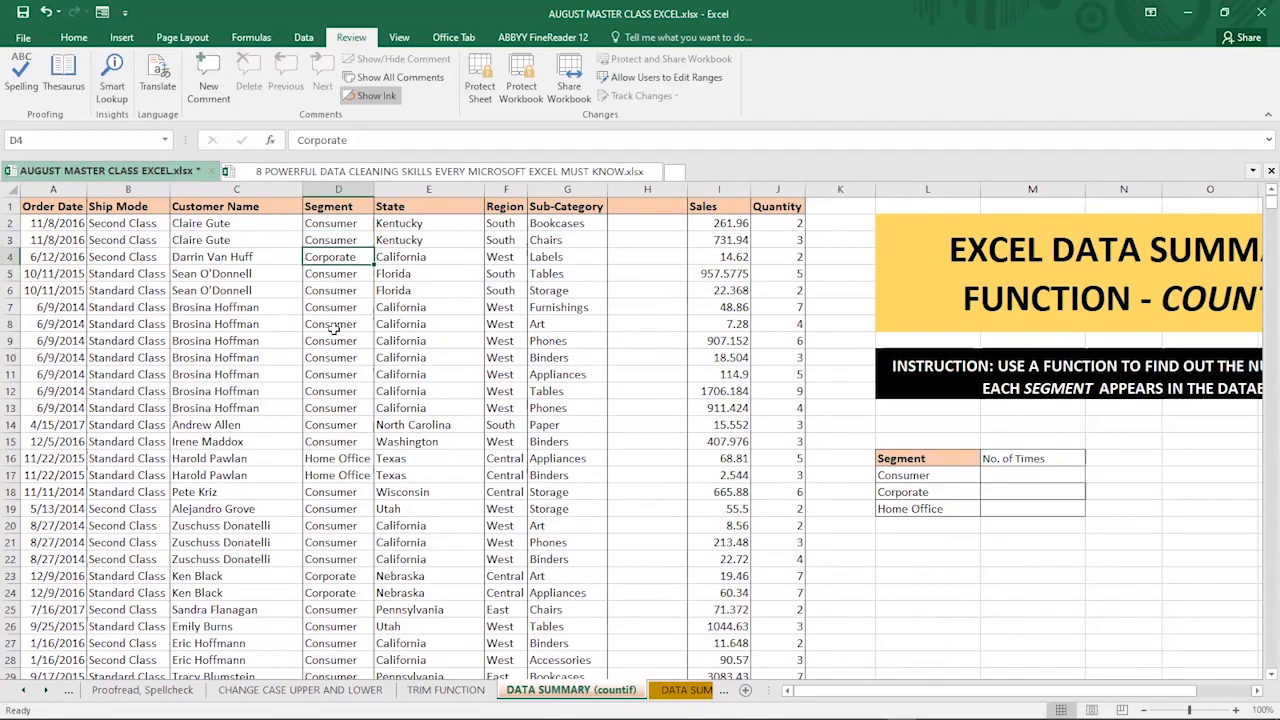
scroll(341, 494, down, 2)
click(330, 477)
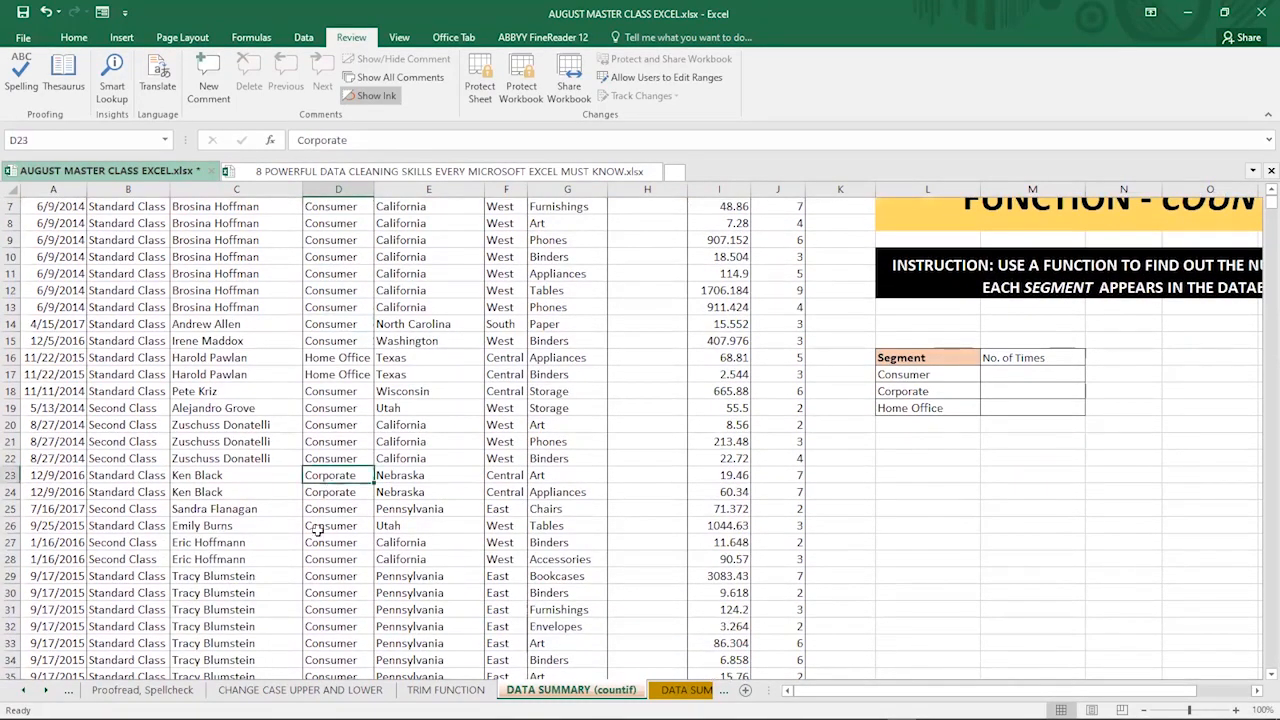
scroll(322, 525, down, 3)
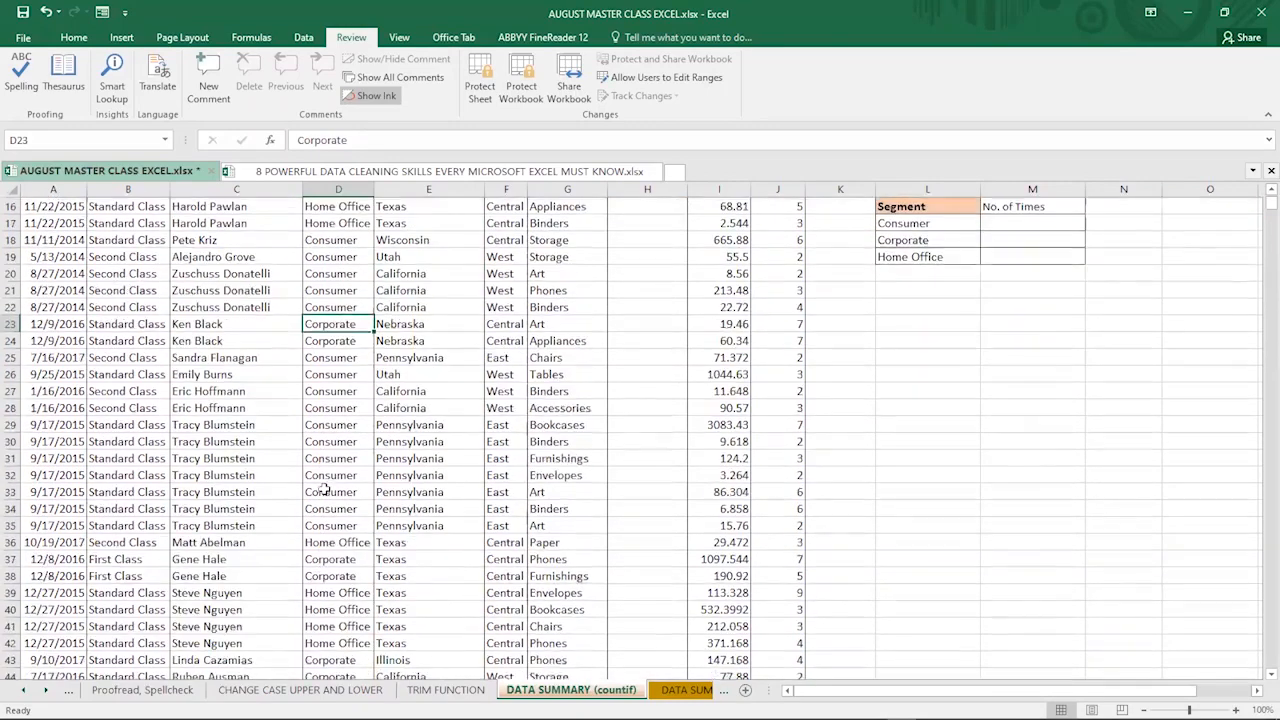
click(331, 544)
click(340, 593)
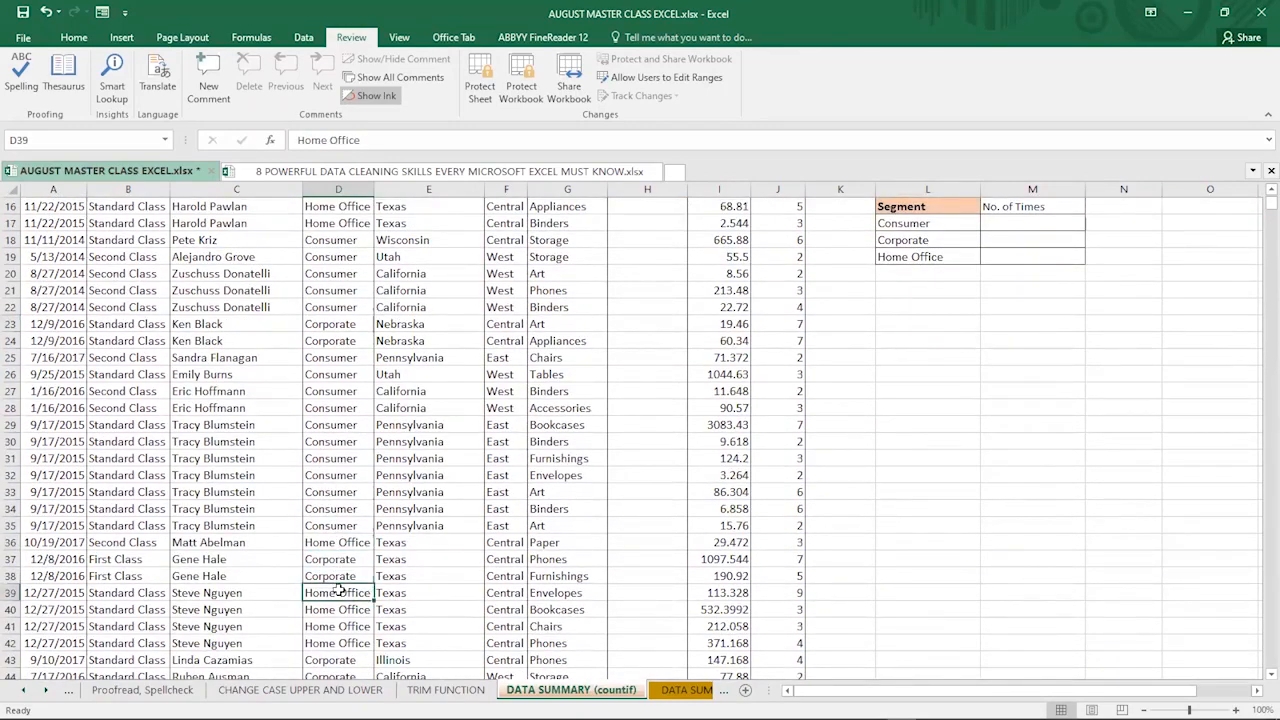
scroll(345, 453, up, 5)
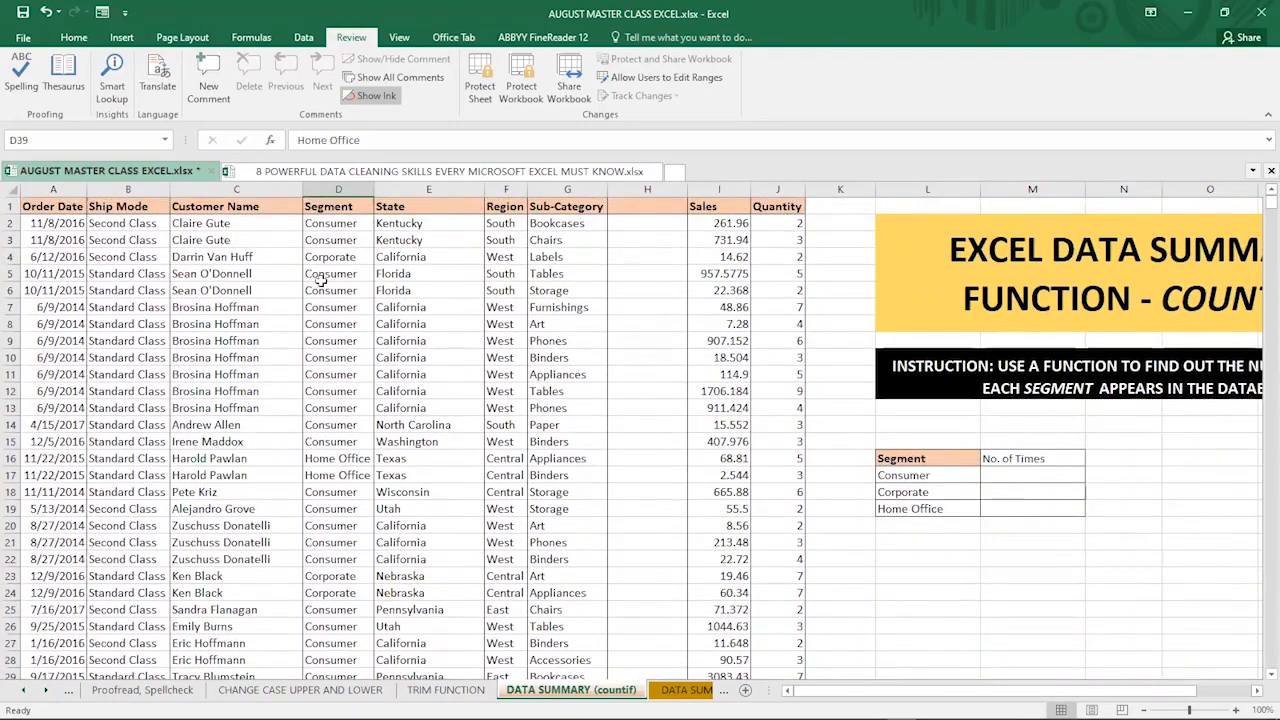
click(325, 458)
click(333, 475)
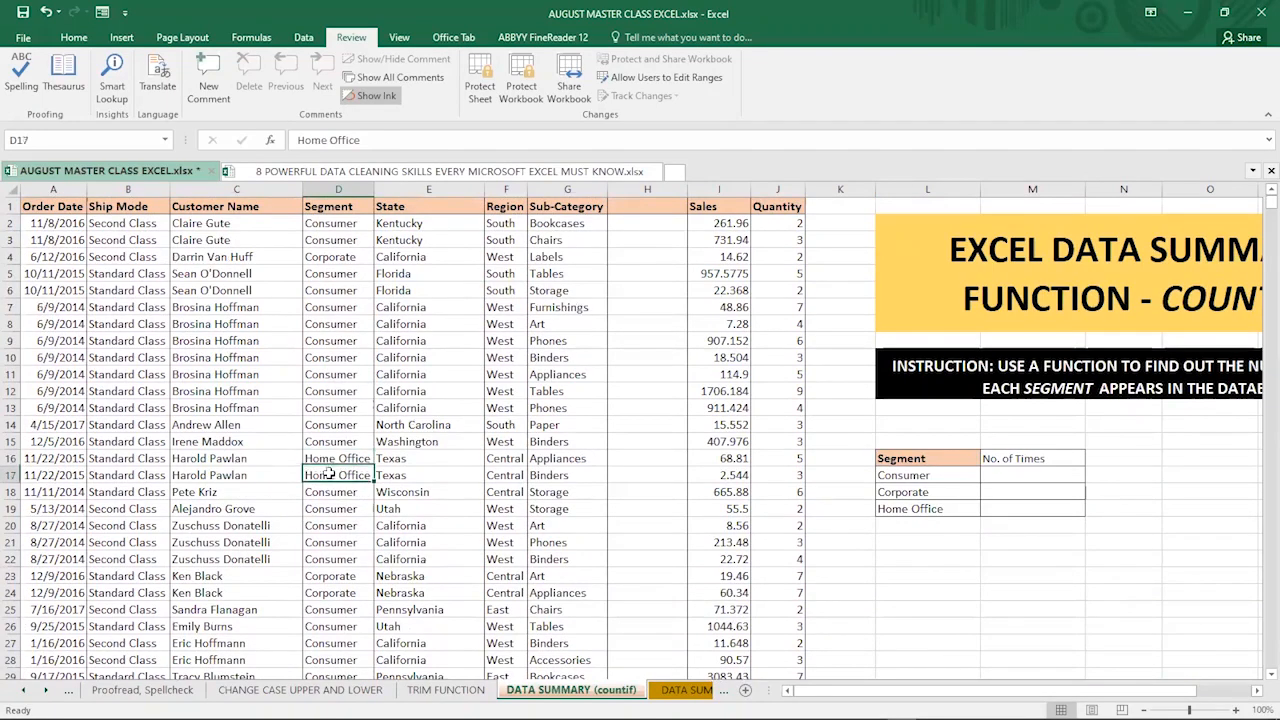
Start a COUNTIF formula in cell M17, the No. of Times cell for the Consumer segment.
click(1002, 471)
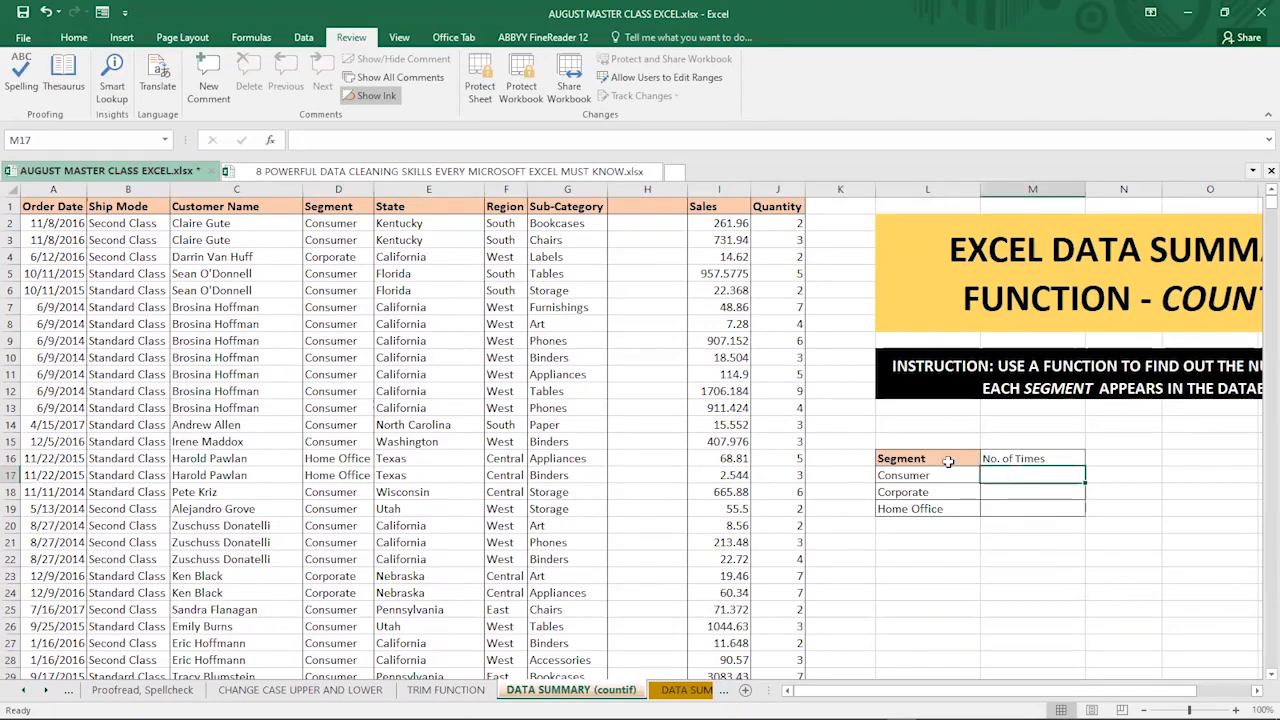
drag(906, 458, 928, 498)
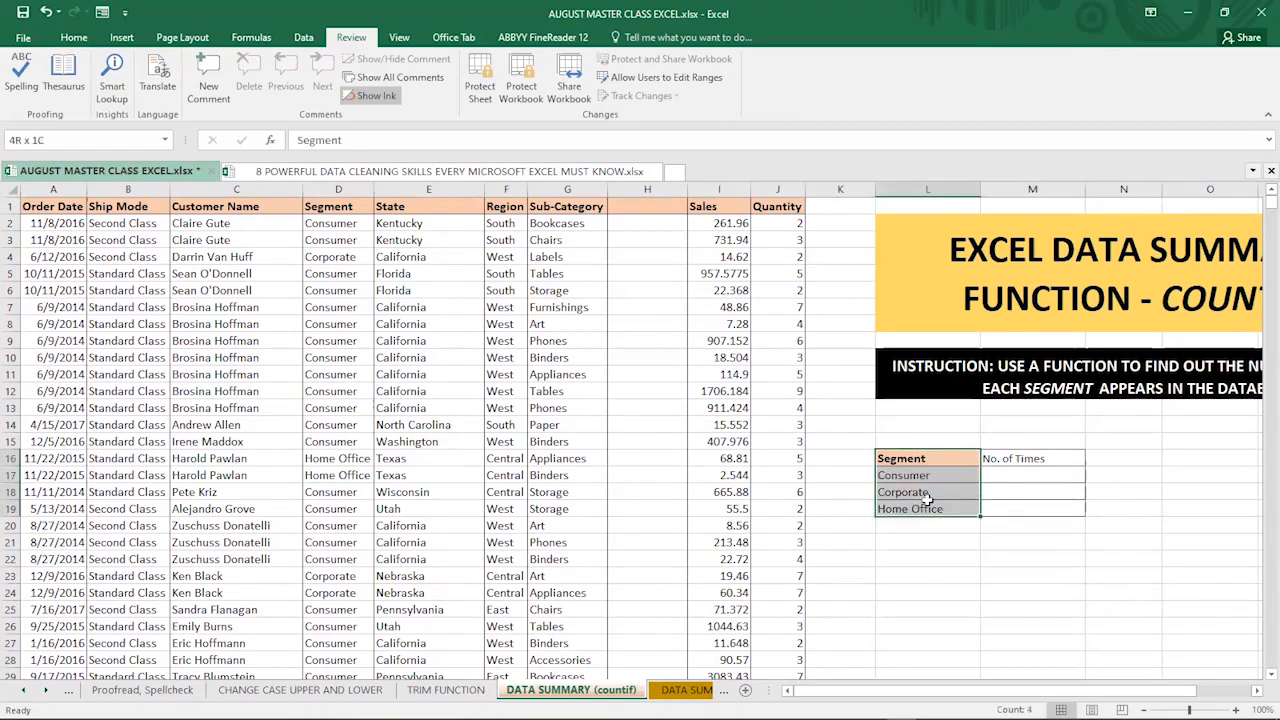
click(1006, 474)
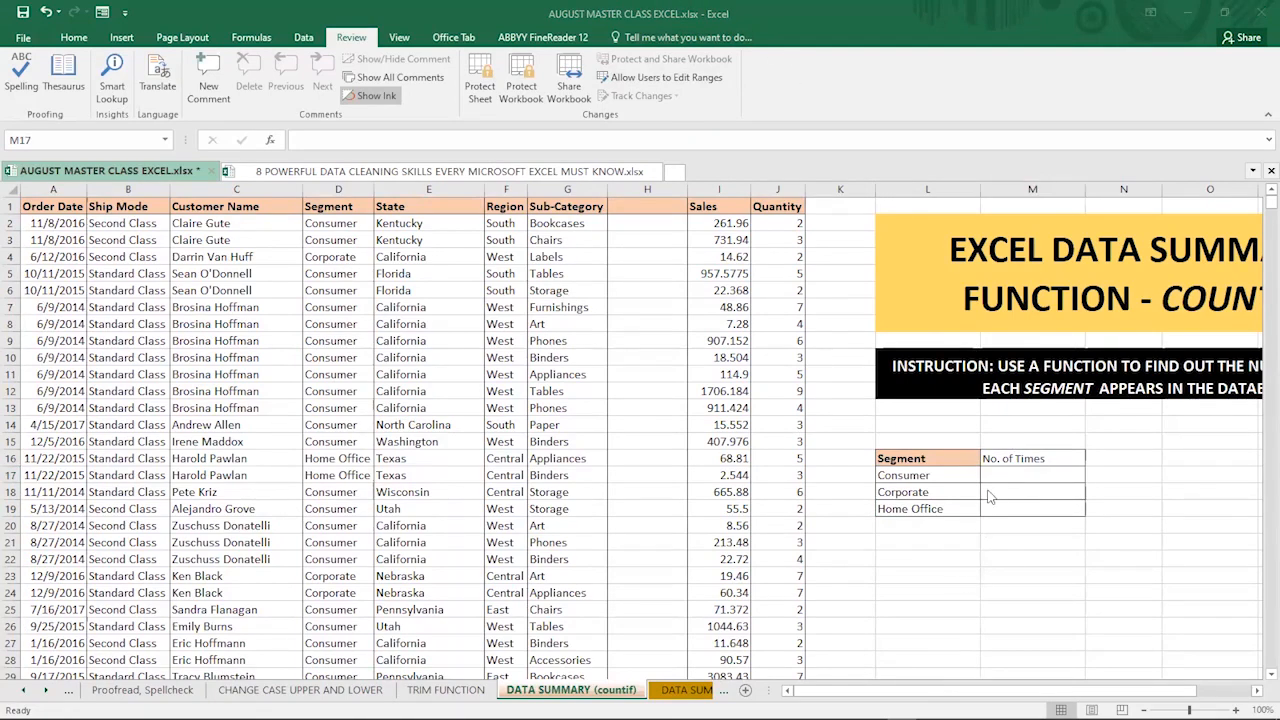
click(989, 474)
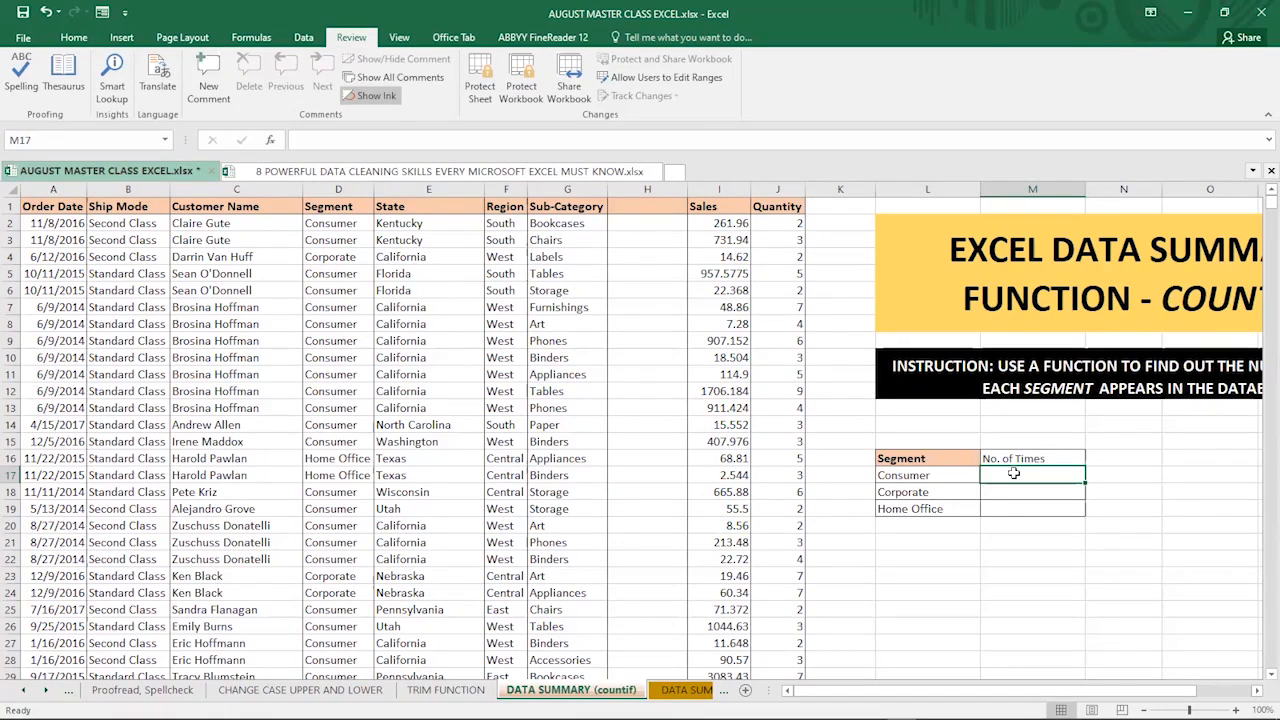
text(=)
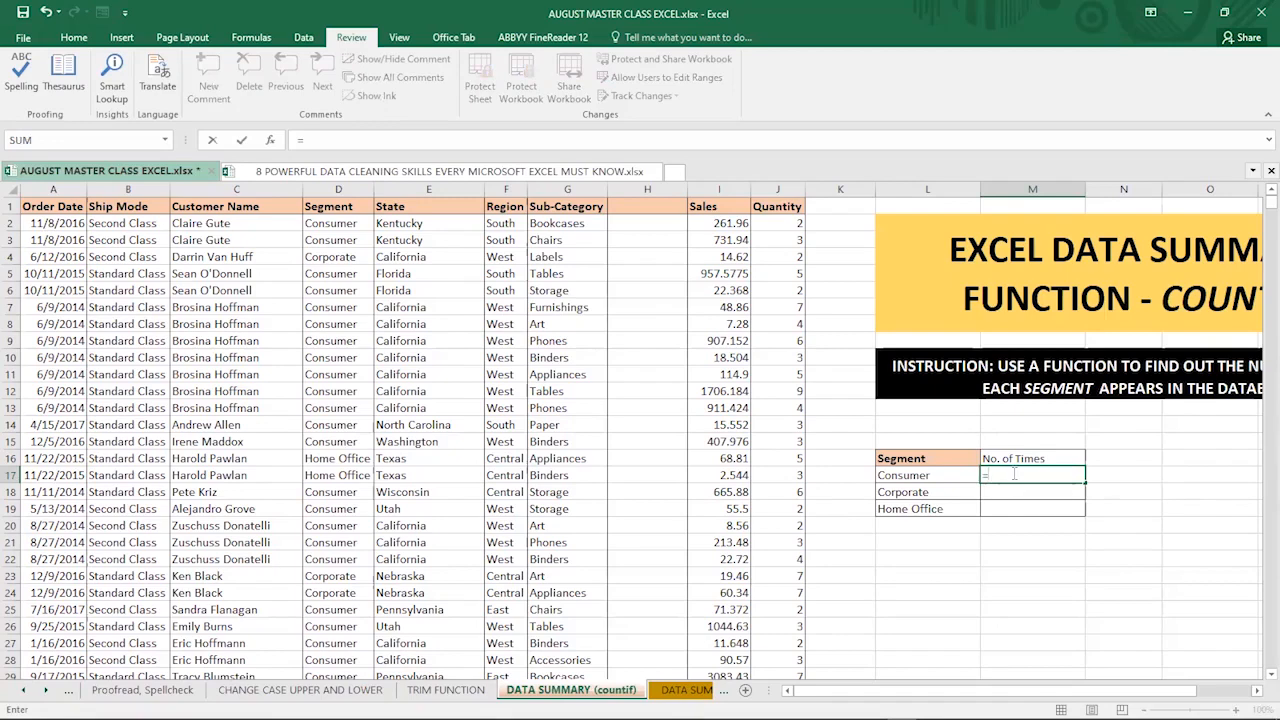
text(CO)
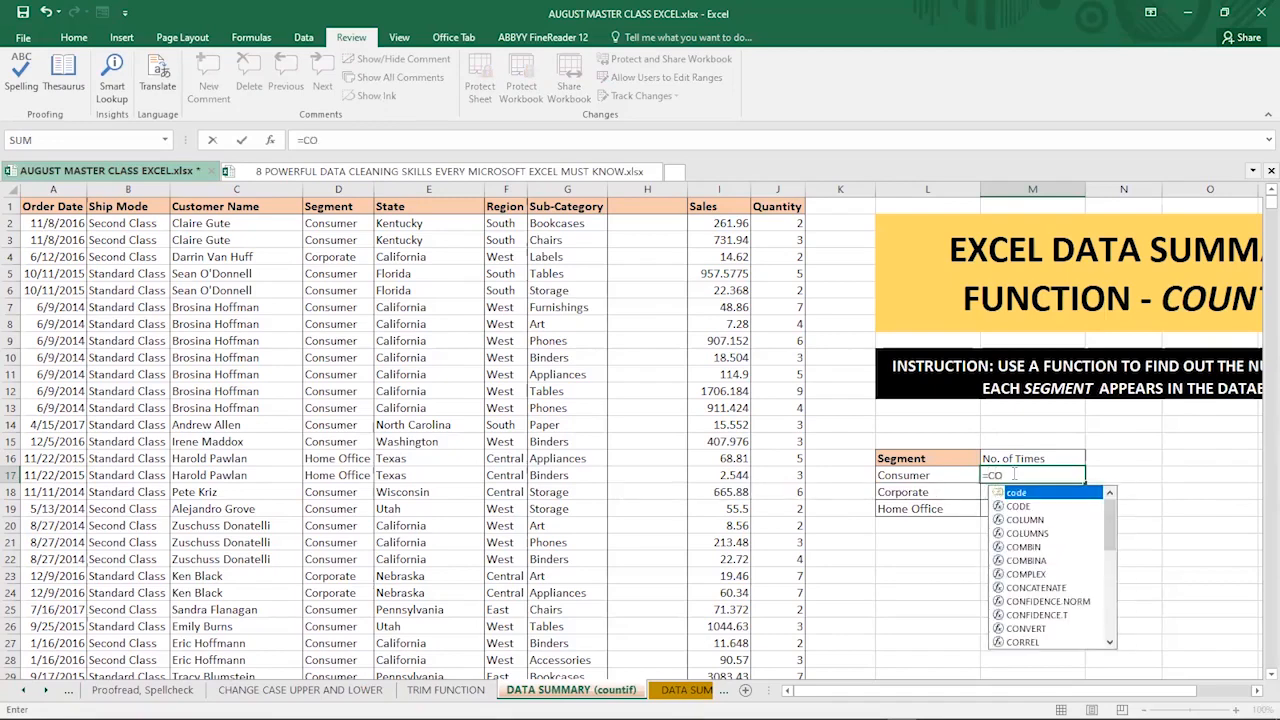
text(UN)
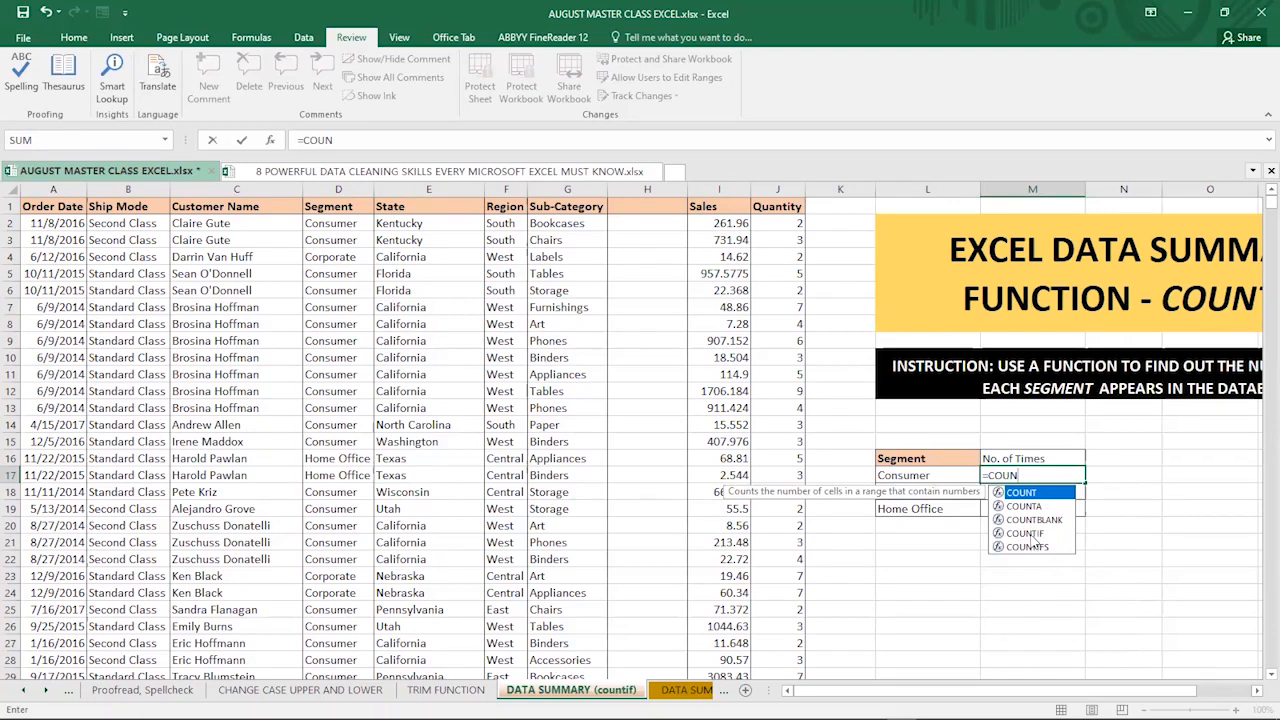
click(1031, 534)
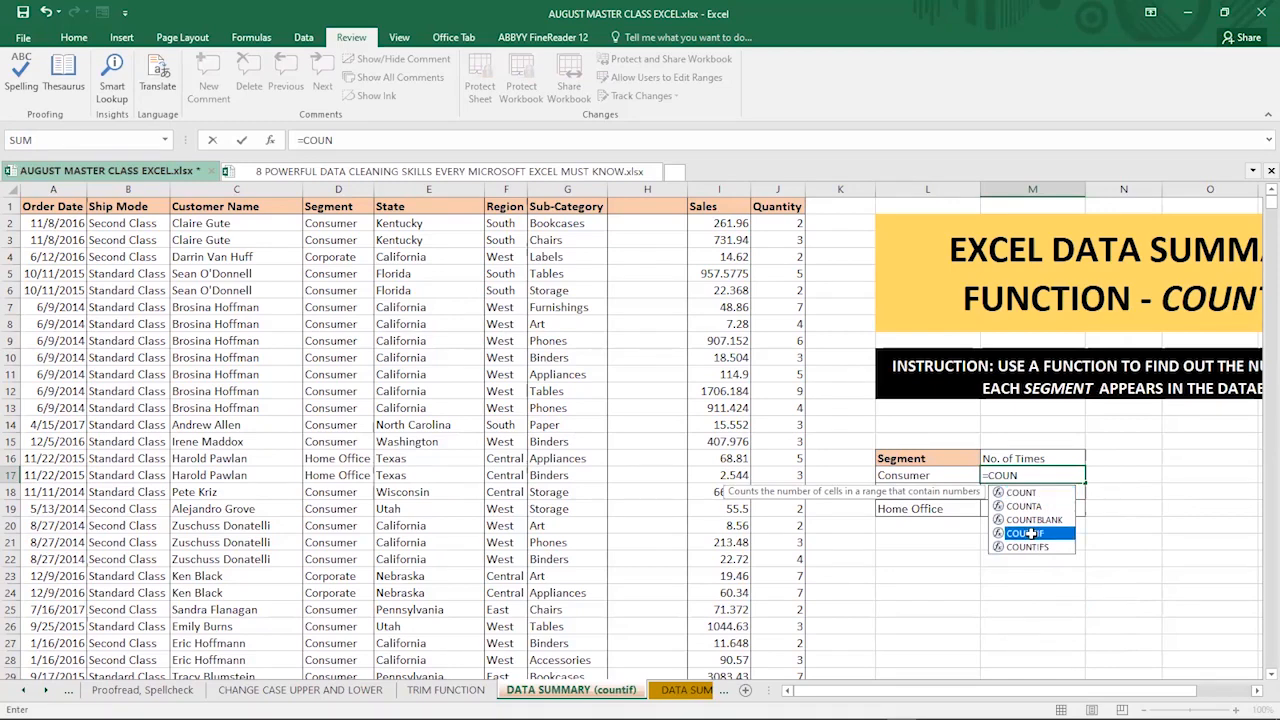
double_click(1031, 534)
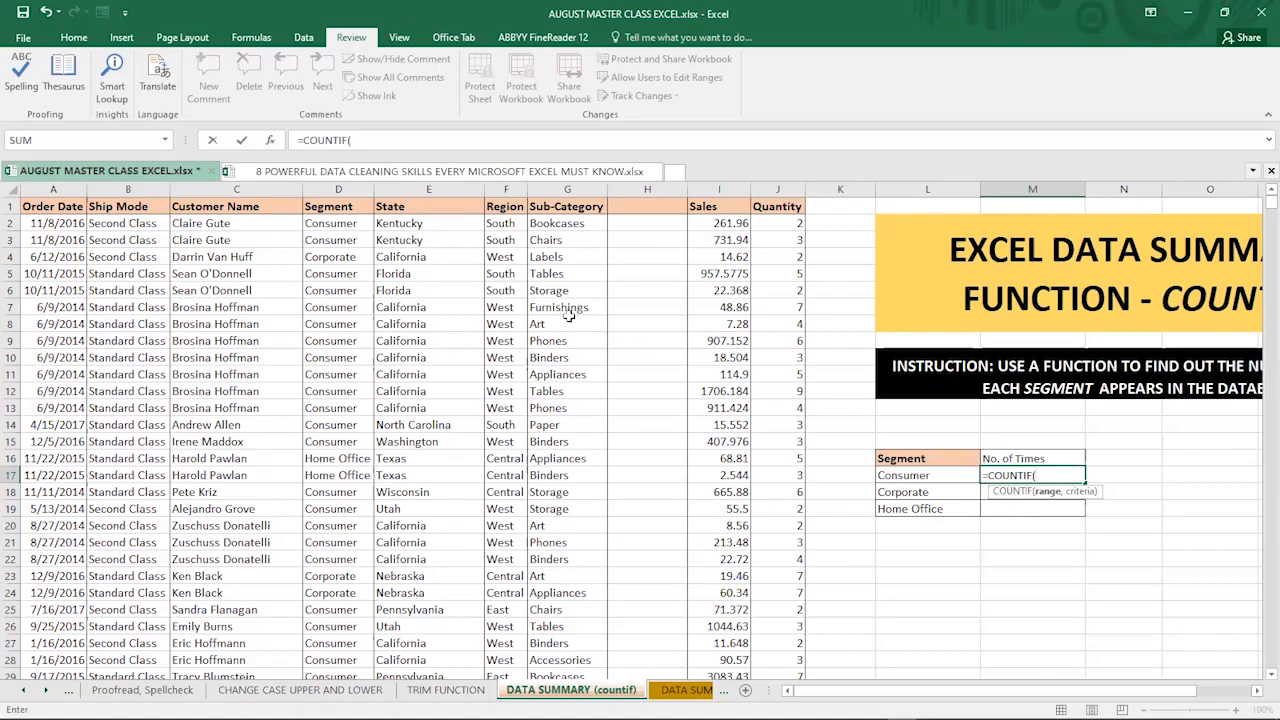
Set the COUNTIF range argument to the Segment data in D2:D150.
click(324, 222)
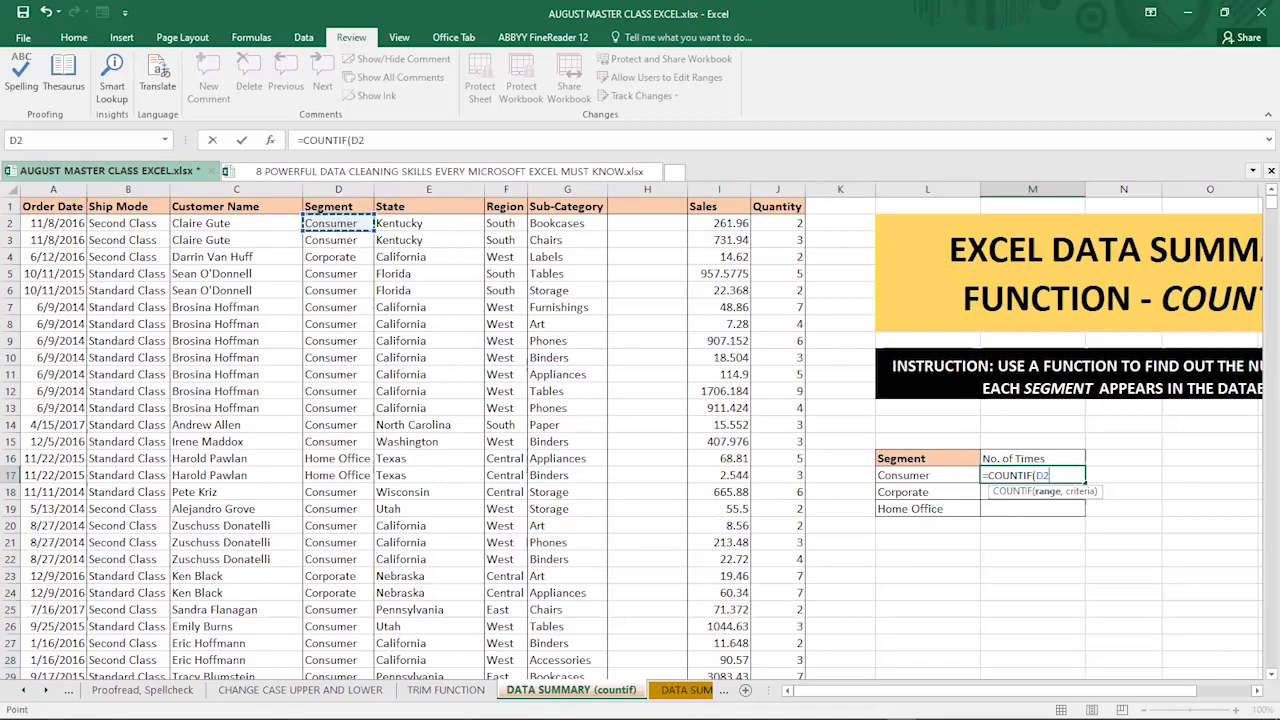
drag(330, 224, 321, 571)
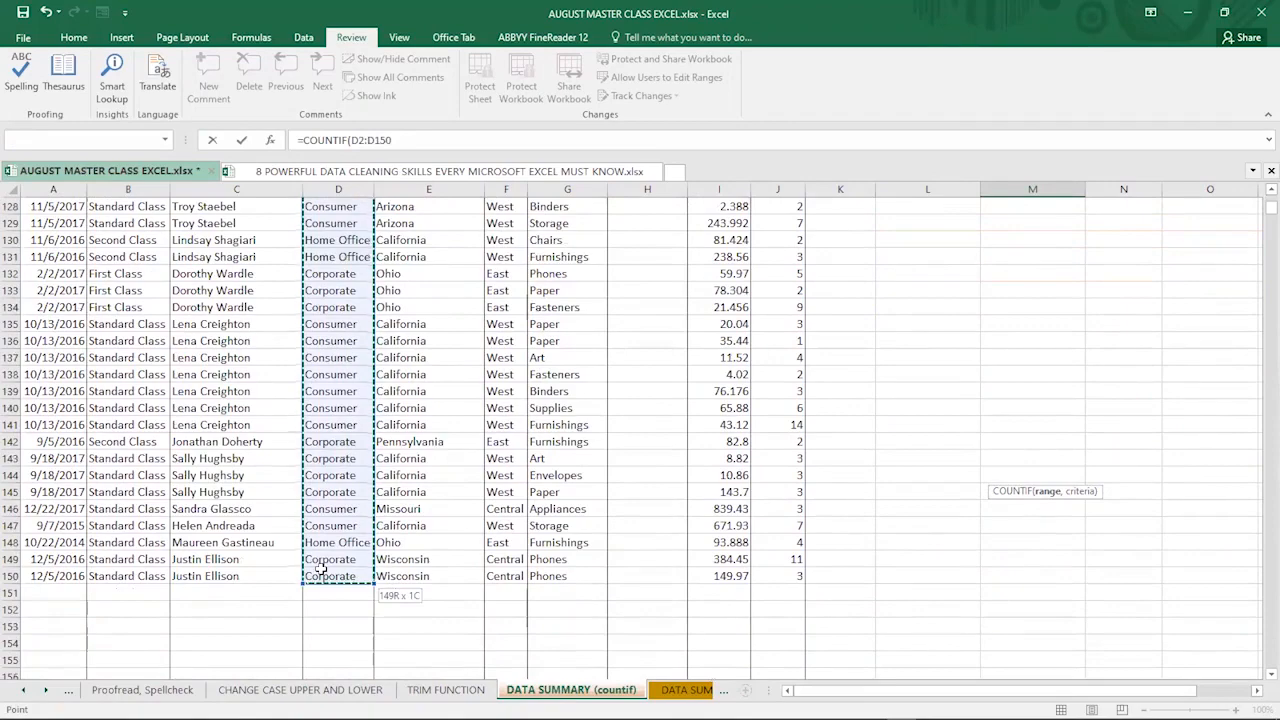
drag(313, 258, 343, 226)
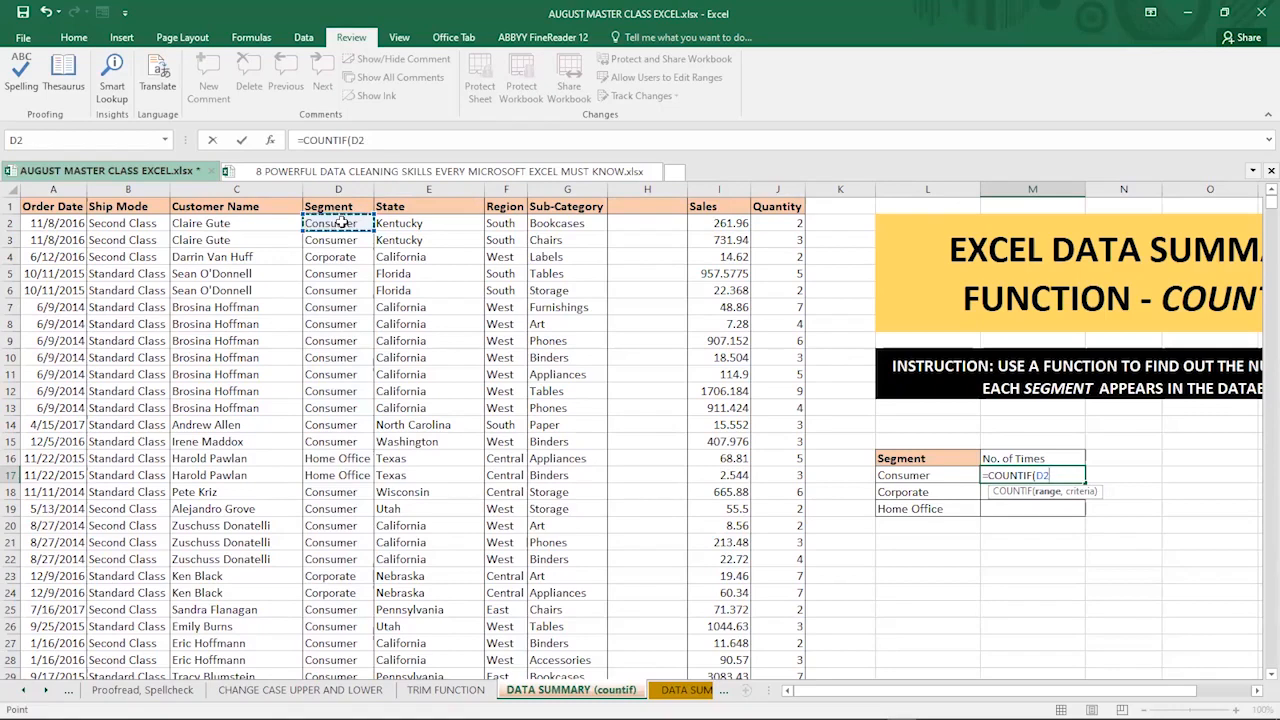
key(ctrl+shift+Down)
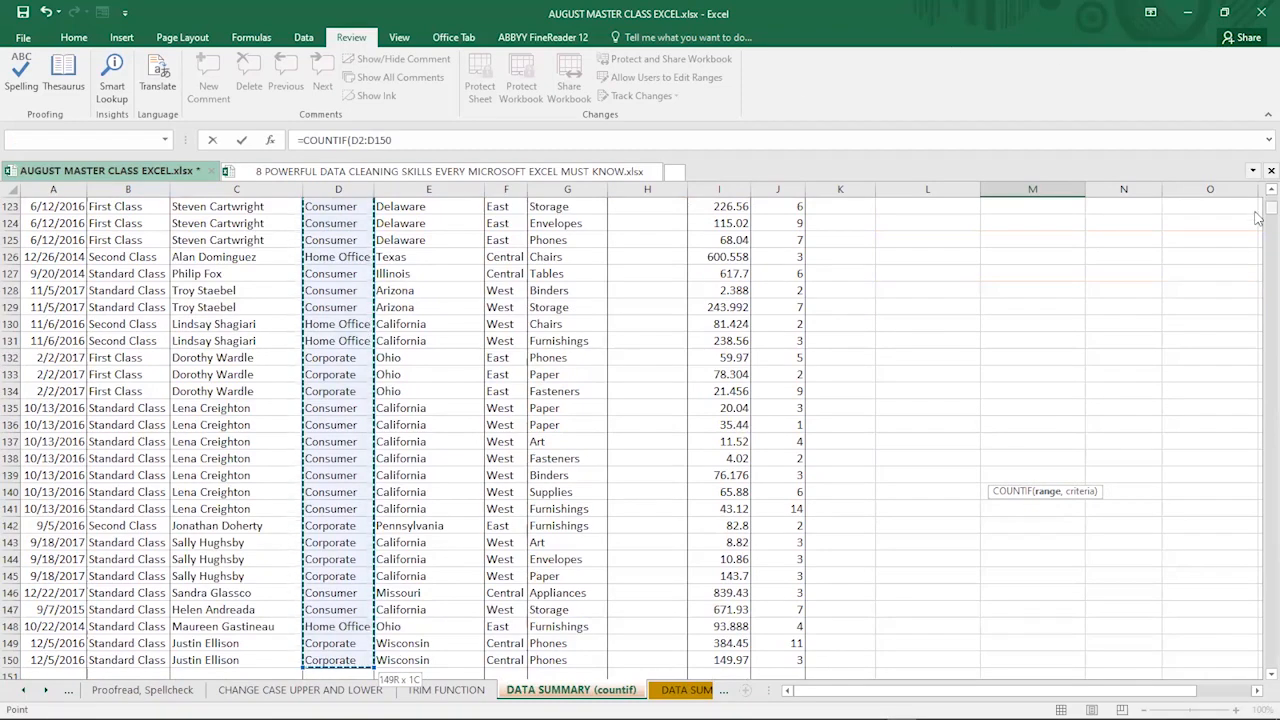
drag(1271, 208, 1271, 197)
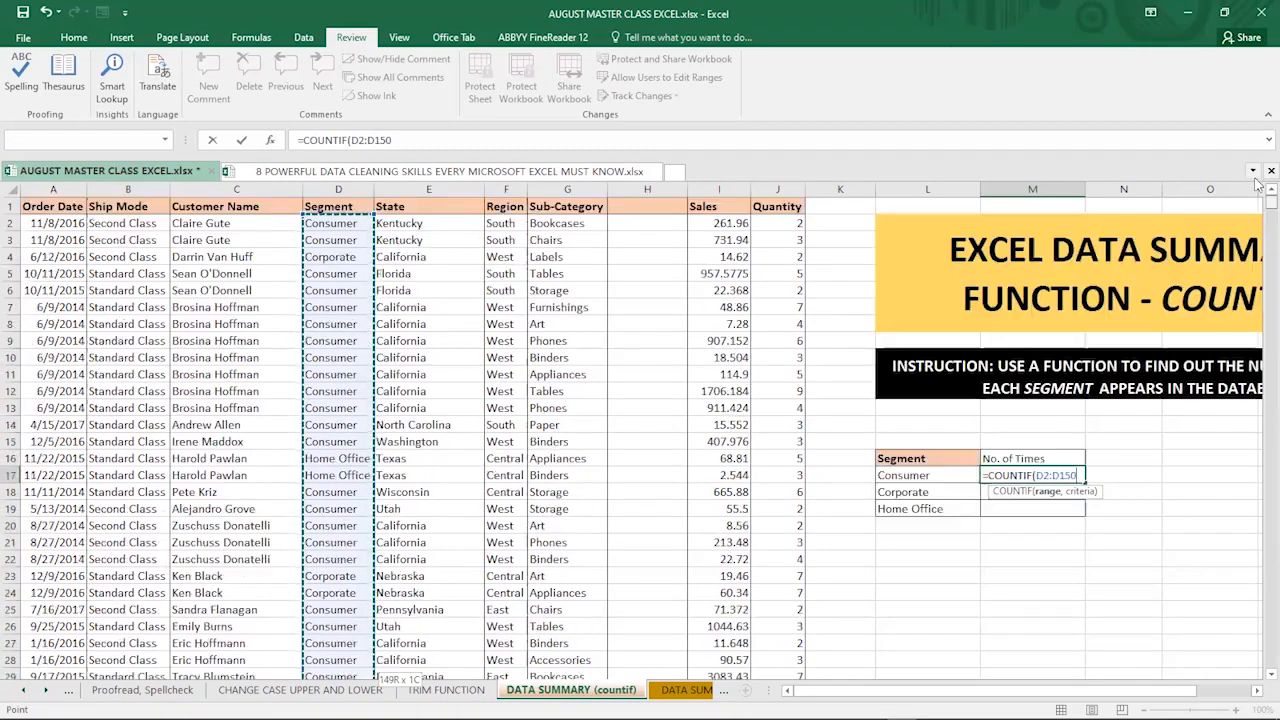
Finish the M17 formula as a COUNTIF over the Segment data D2:D150 with Consumer cell L17 as the criterion.
click(345, 225)
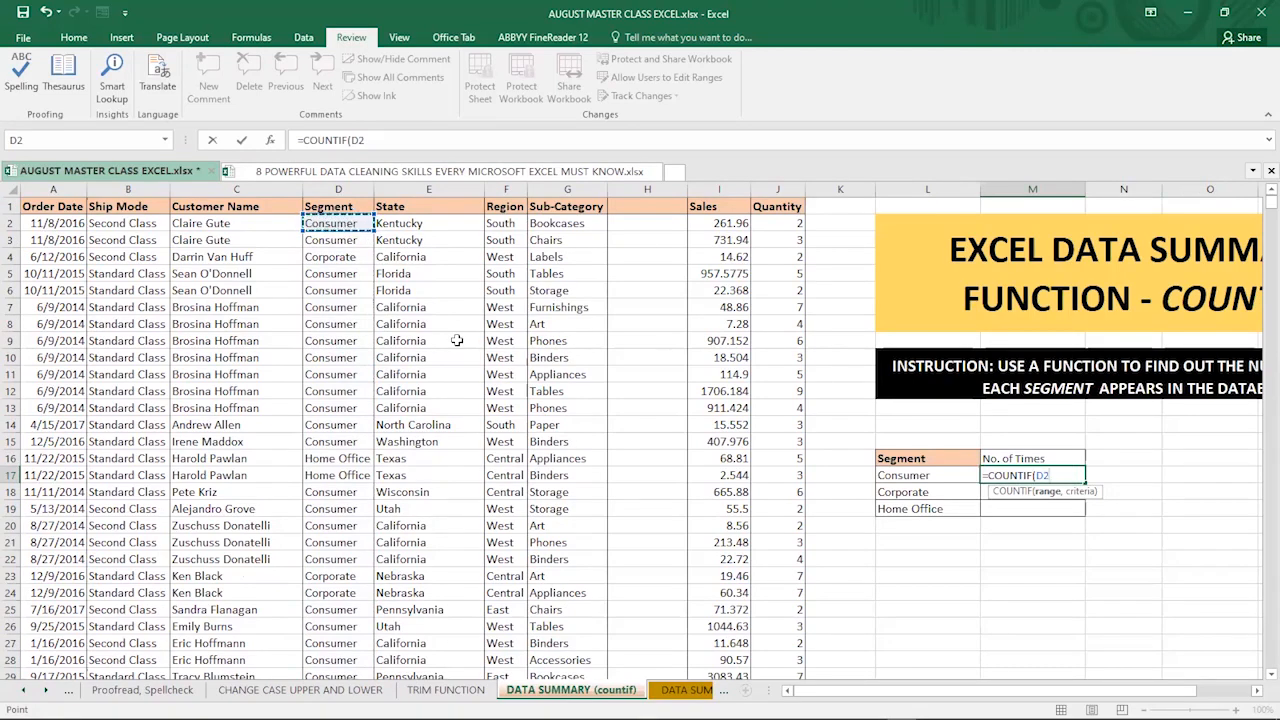
key(ctrl+shift+Down)
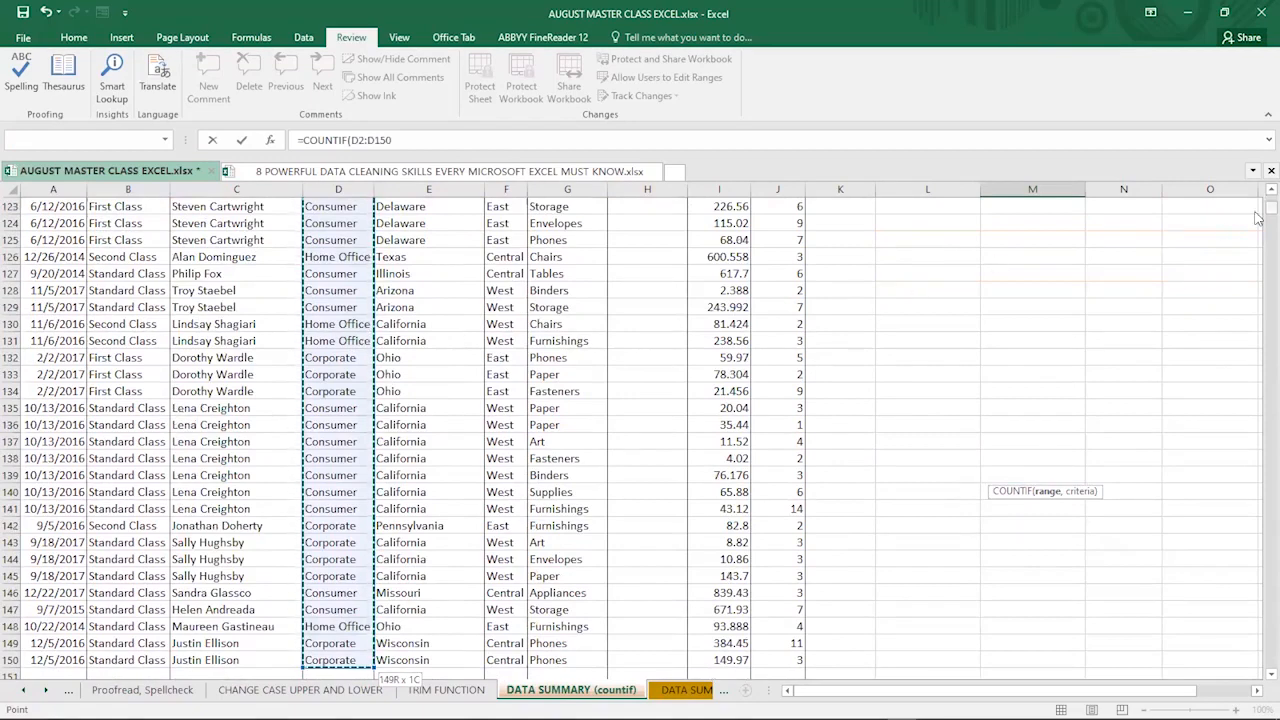
scroll(1257, 218, up, 20)
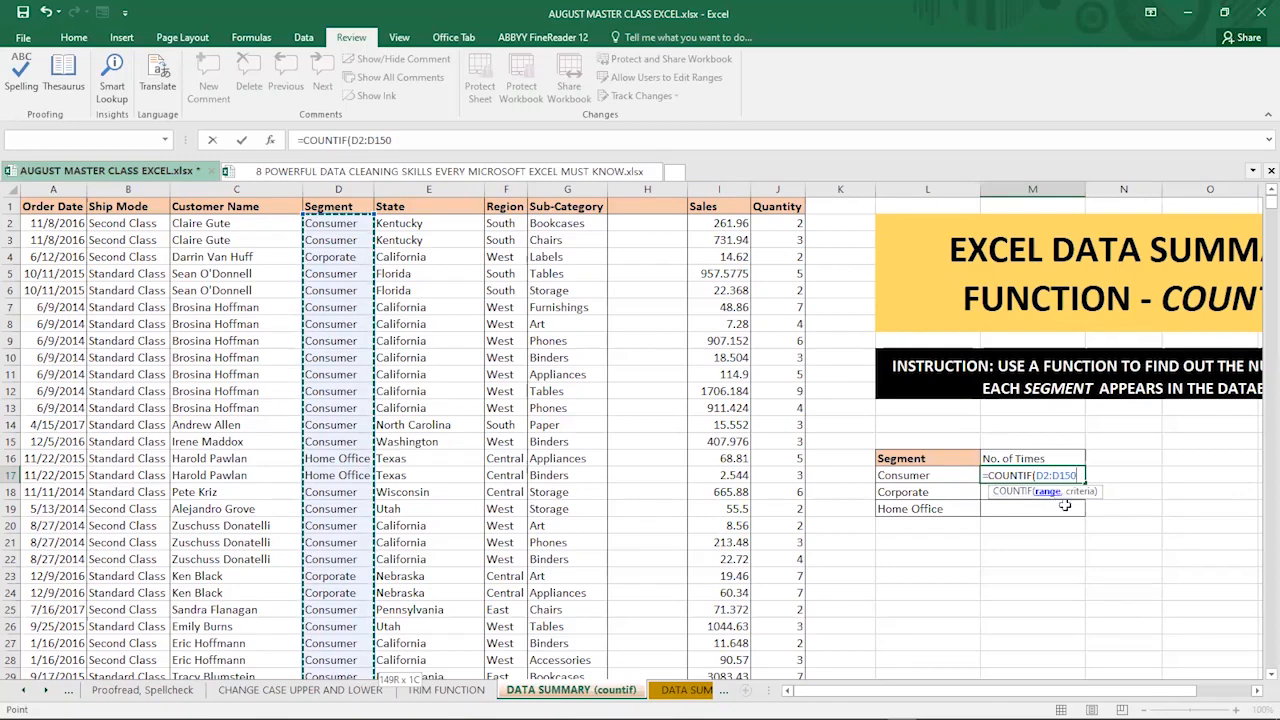
text(,)
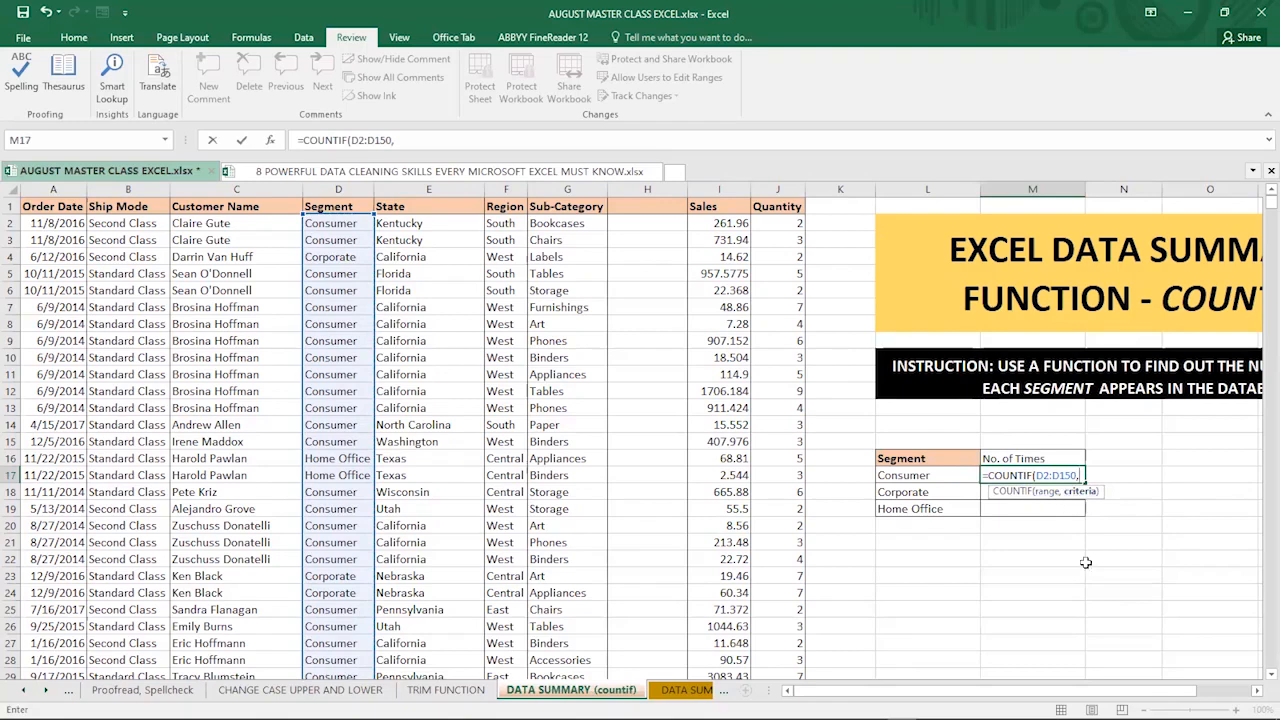
key(BackSpace)
text(,)
click(928, 474)
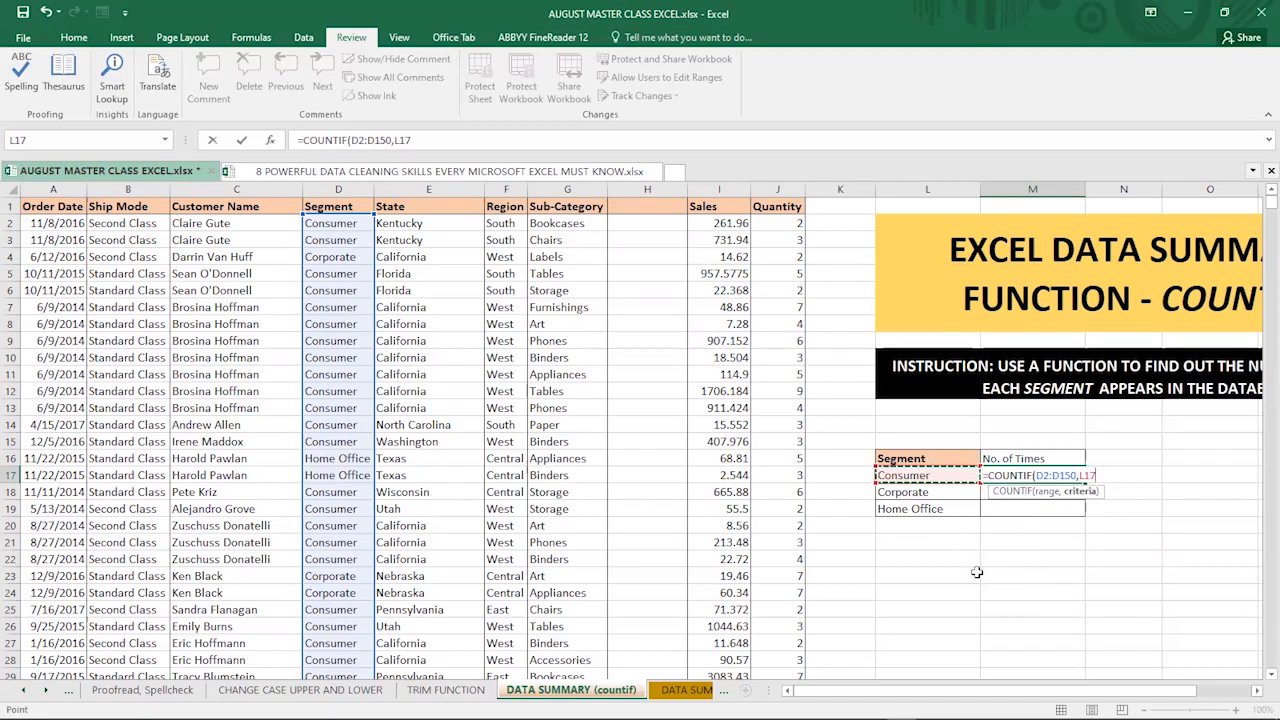
key(Return)
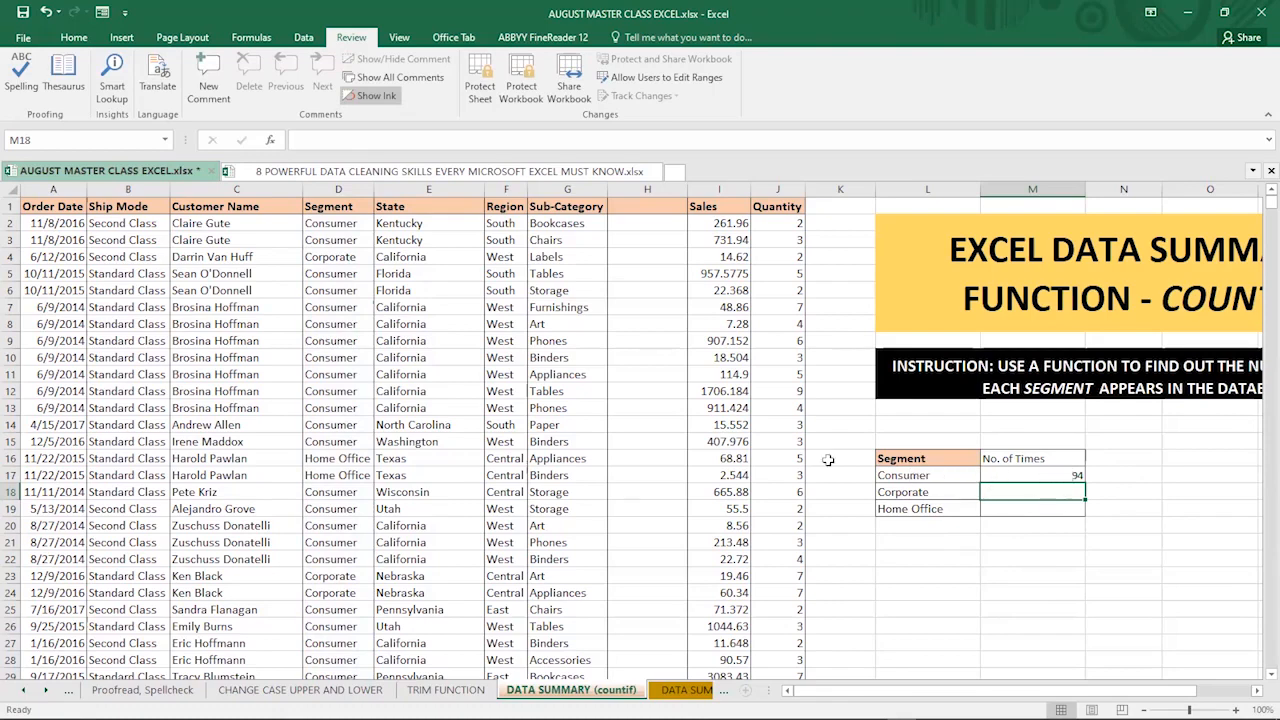
Select the Segment data D2:D150 and check how many entries it contains.
click(356, 225)
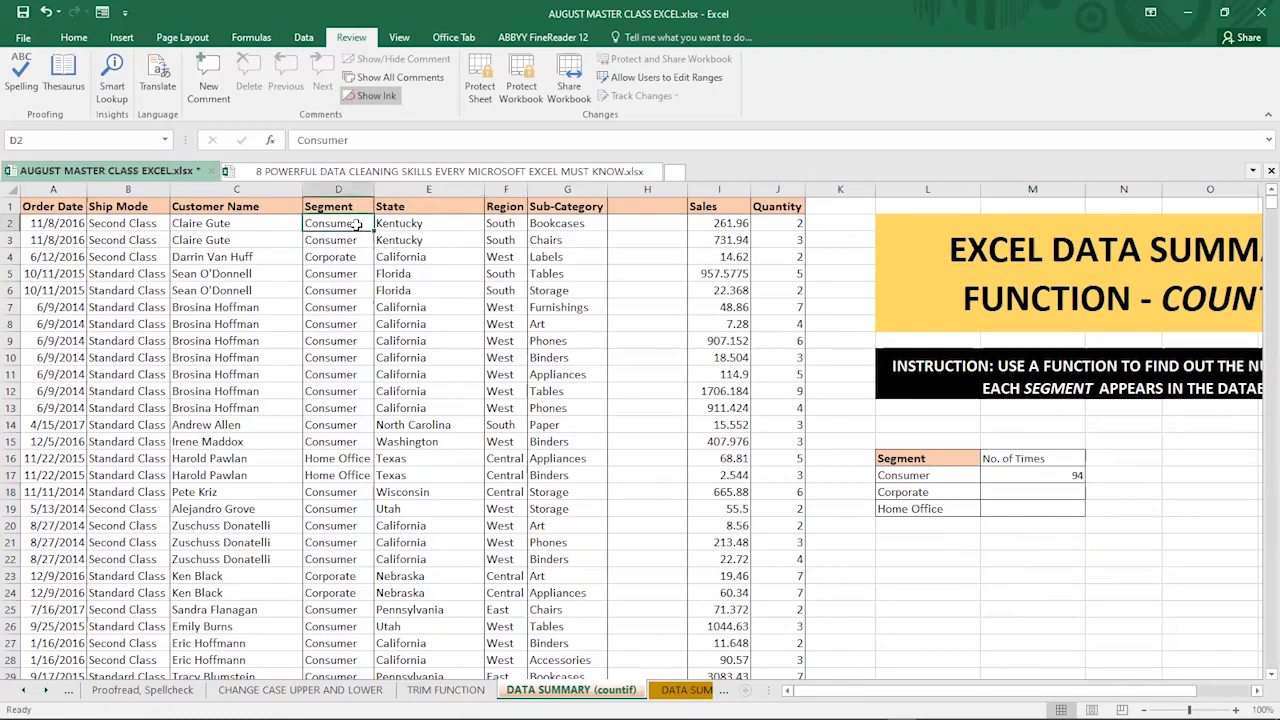
key(ctrl+shift+Down)
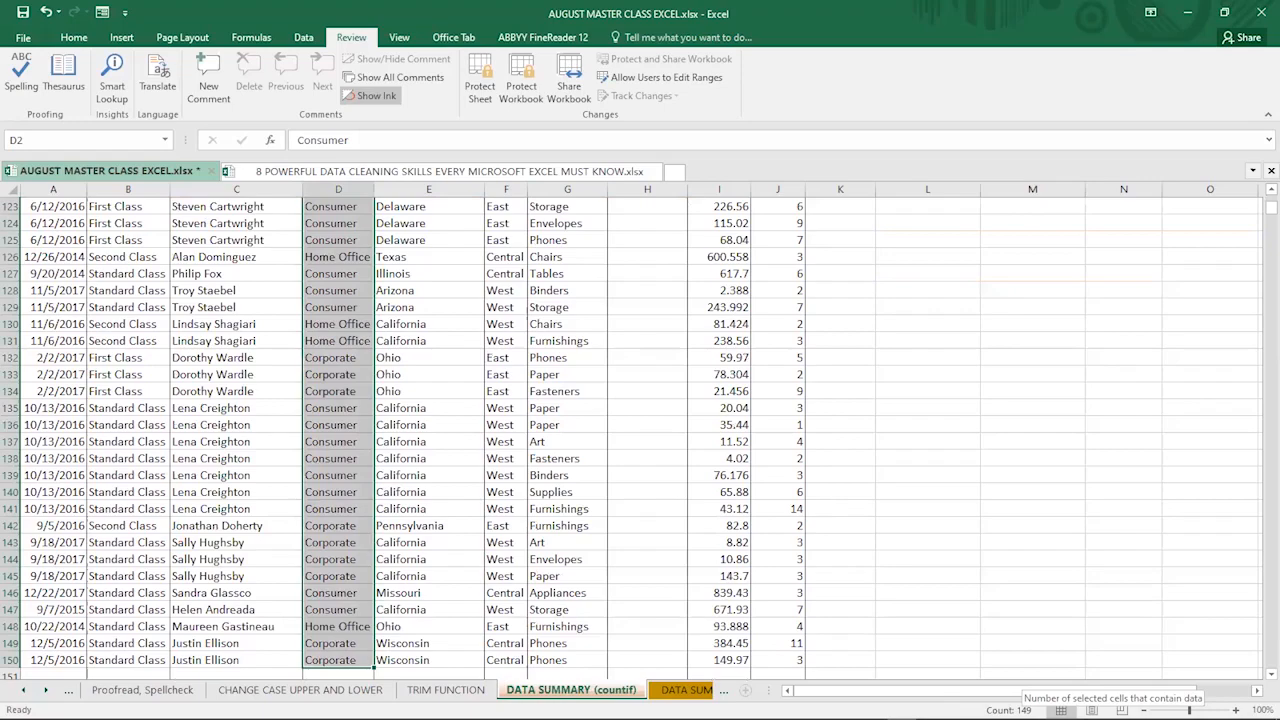
scroll(913, 404, up, 20)
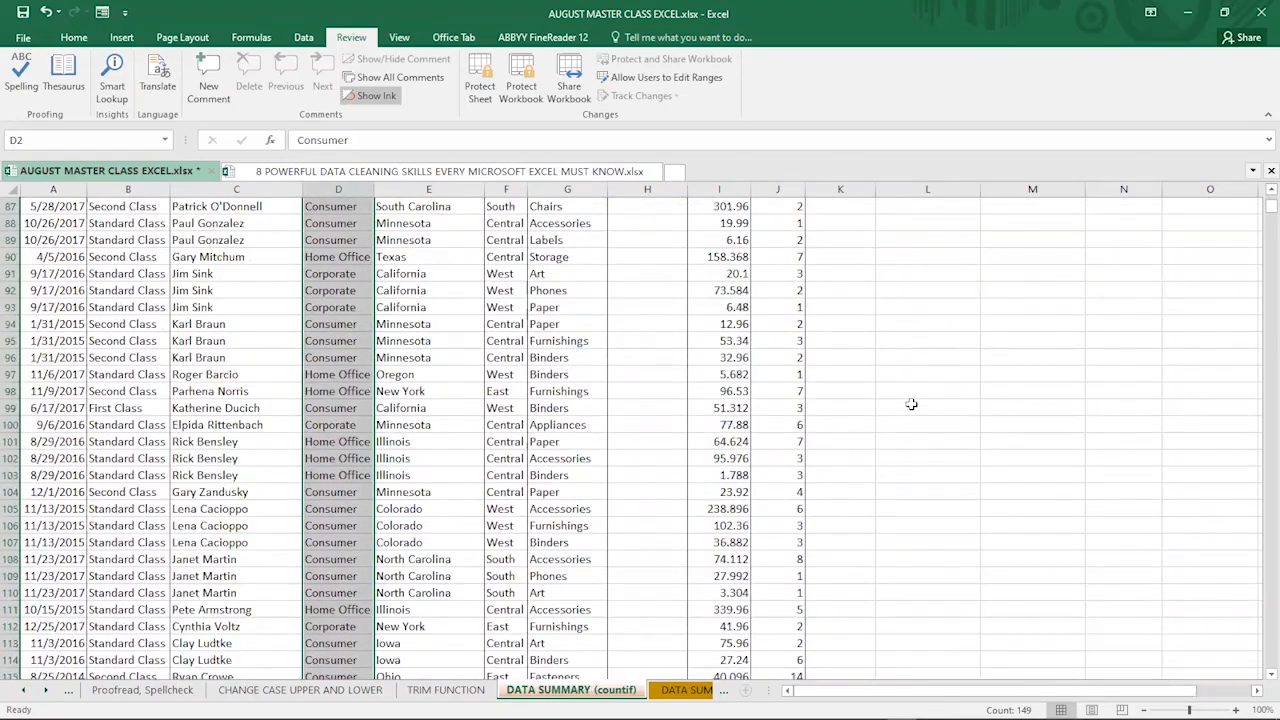
scroll(913, 404, up, 16)
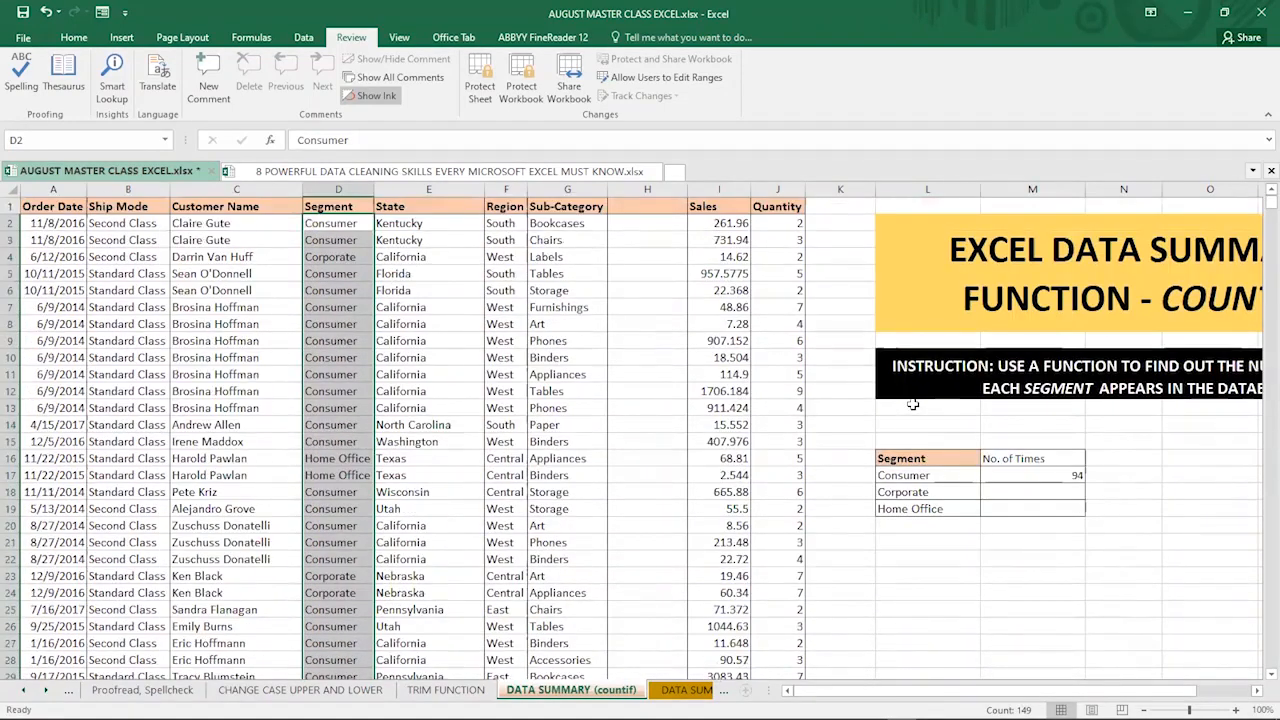
Clear the COUNTIF formula from M17, the No. of Times cell for Consumer.
click(1023, 475)
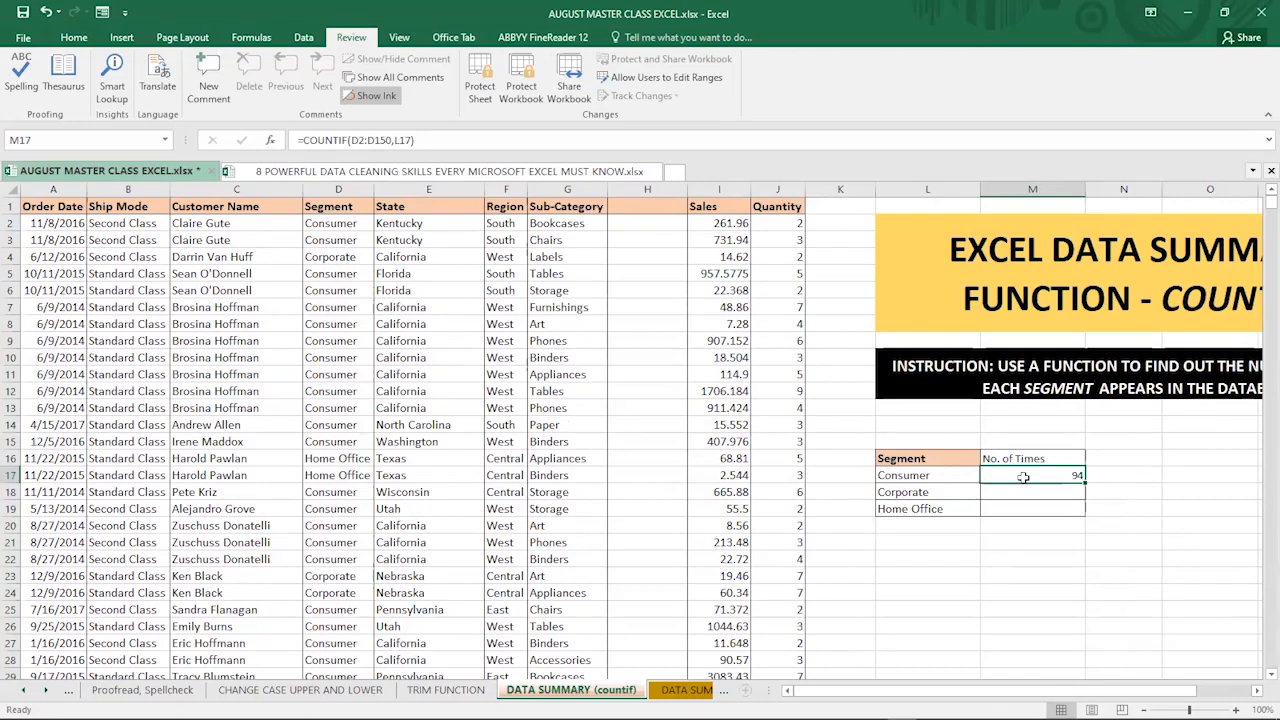
key(Delete)
click(1016, 495)
Start a new COUNTIF formula in cell M17 for the Consumer segment.
click(1014, 475)
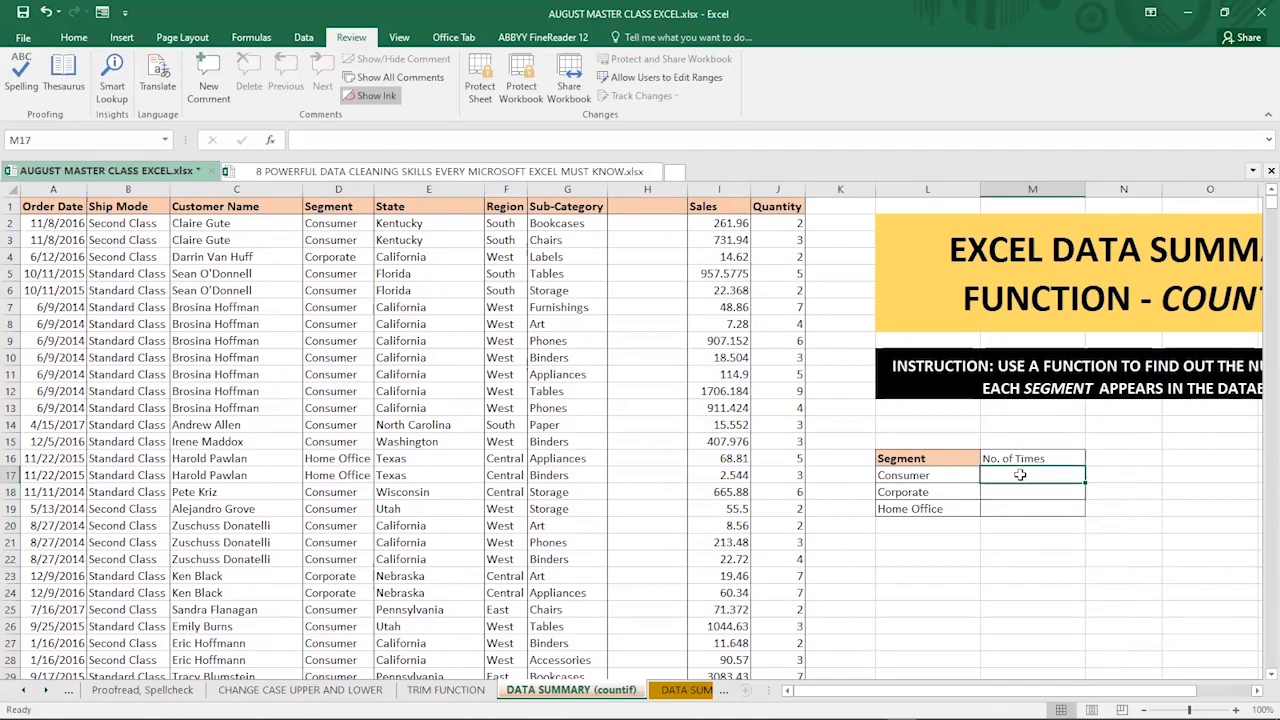
text(=)
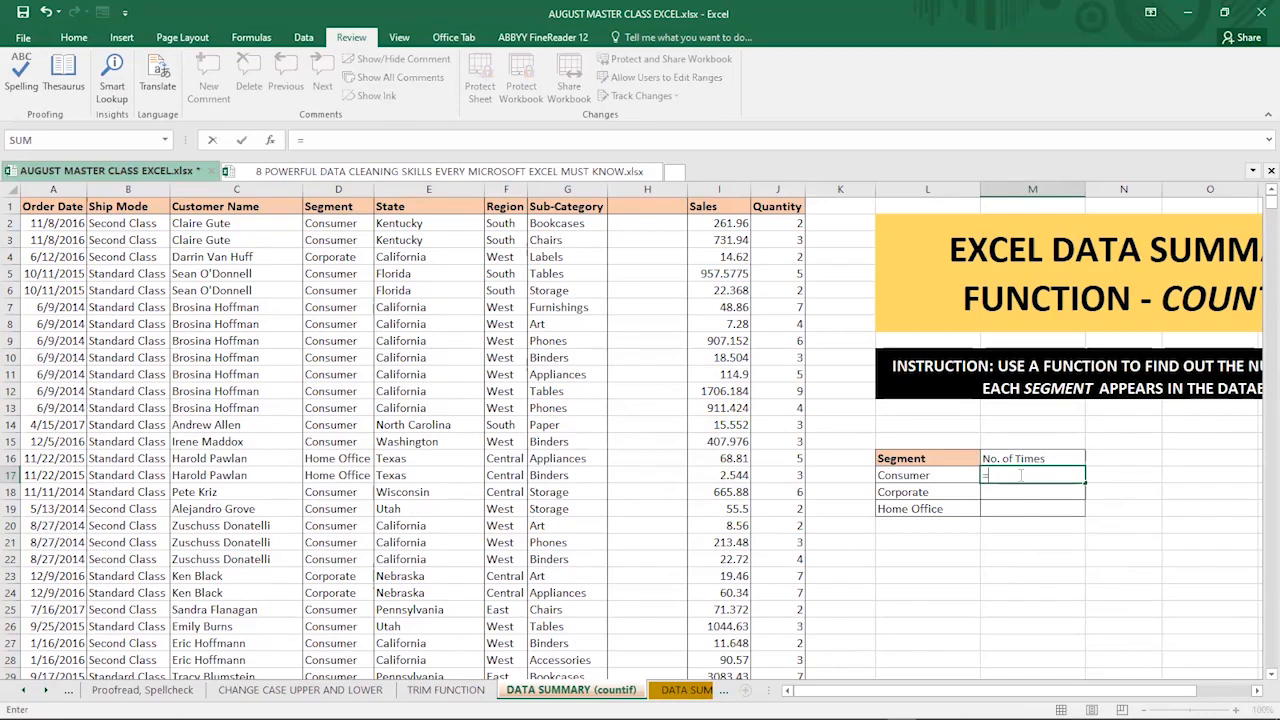
text(COUNT)
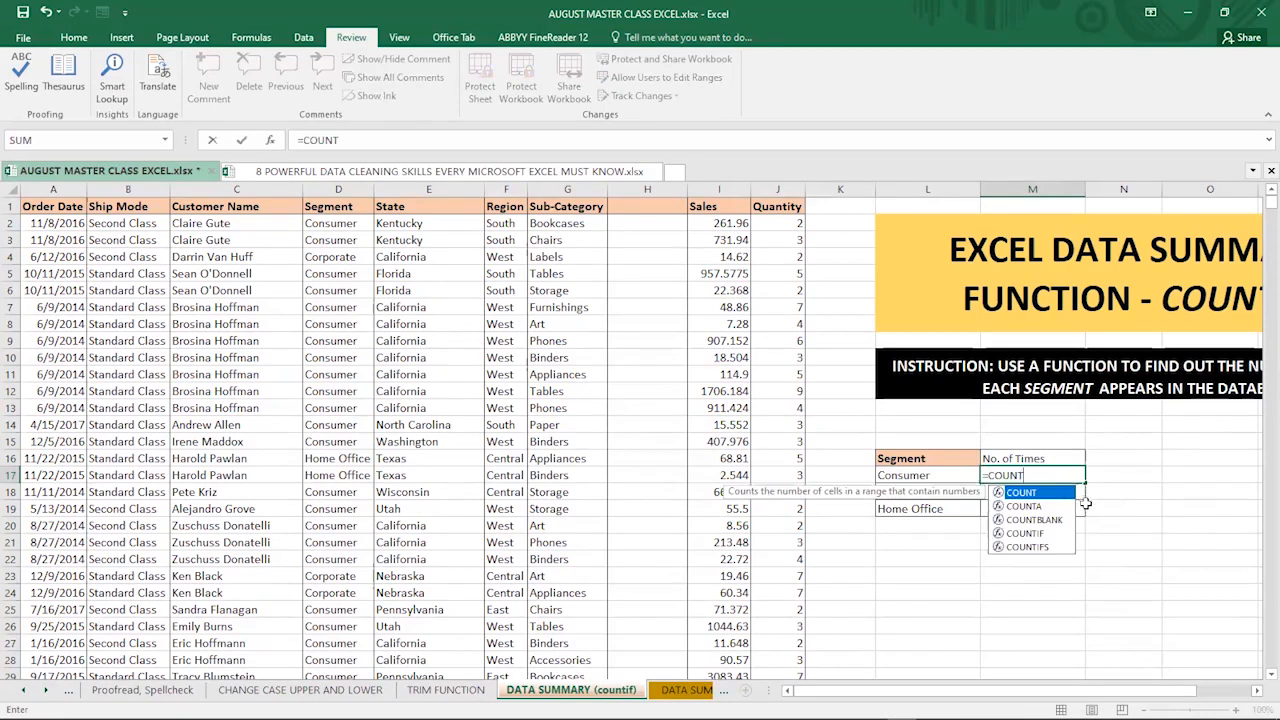
click(1040, 536)
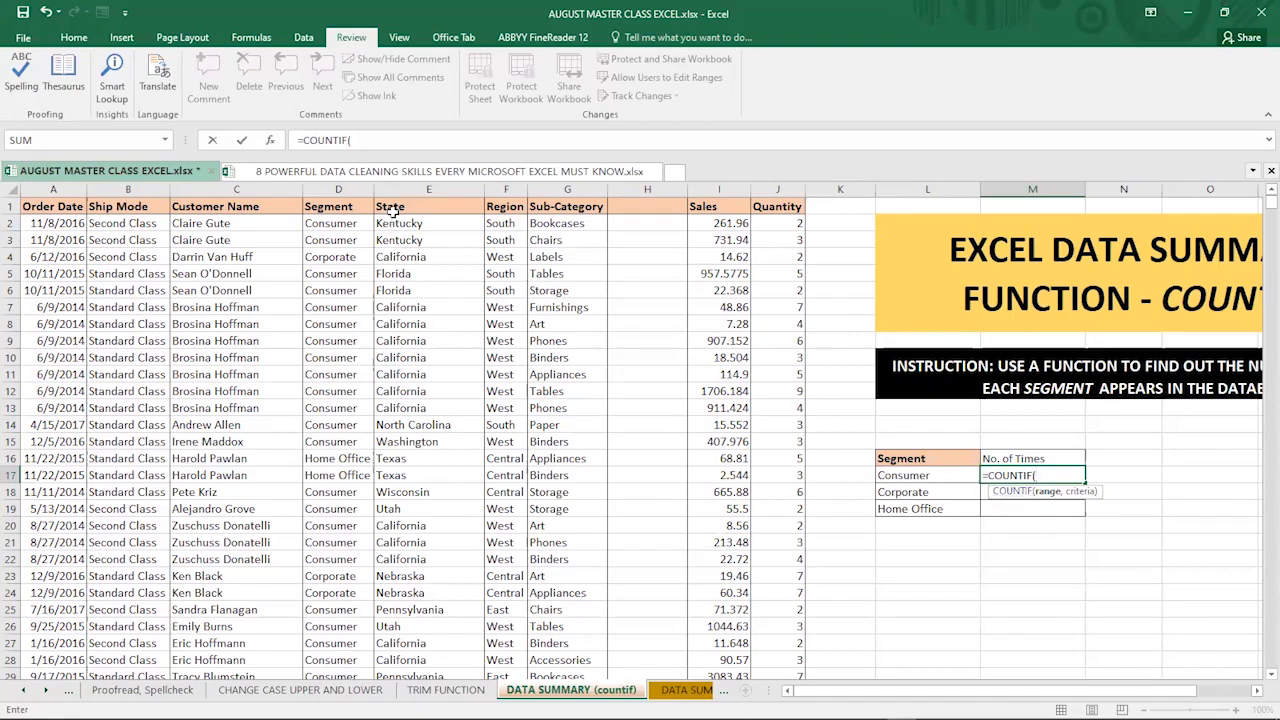
Try State cells E2:E10, Region cells F2:F12 and Segment cells D2:D20 as the COUNTIF range.
drag(398, 222, 416, 358)
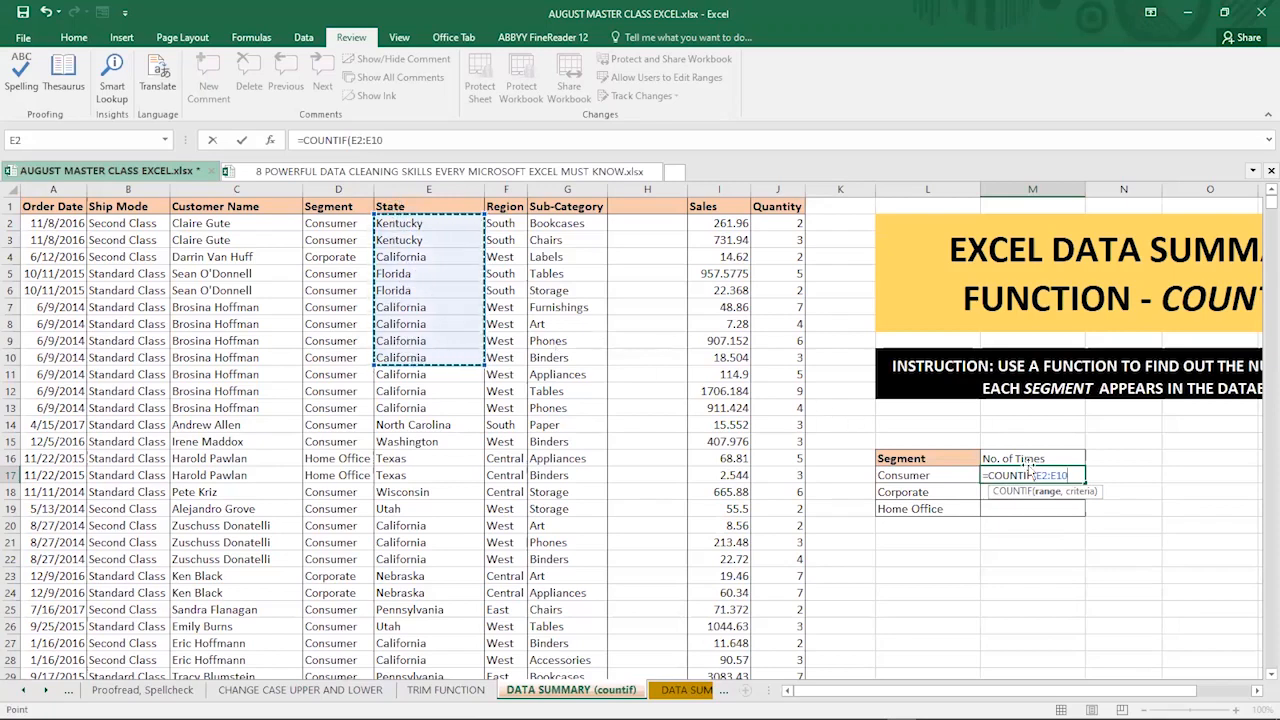
click(509, 227)
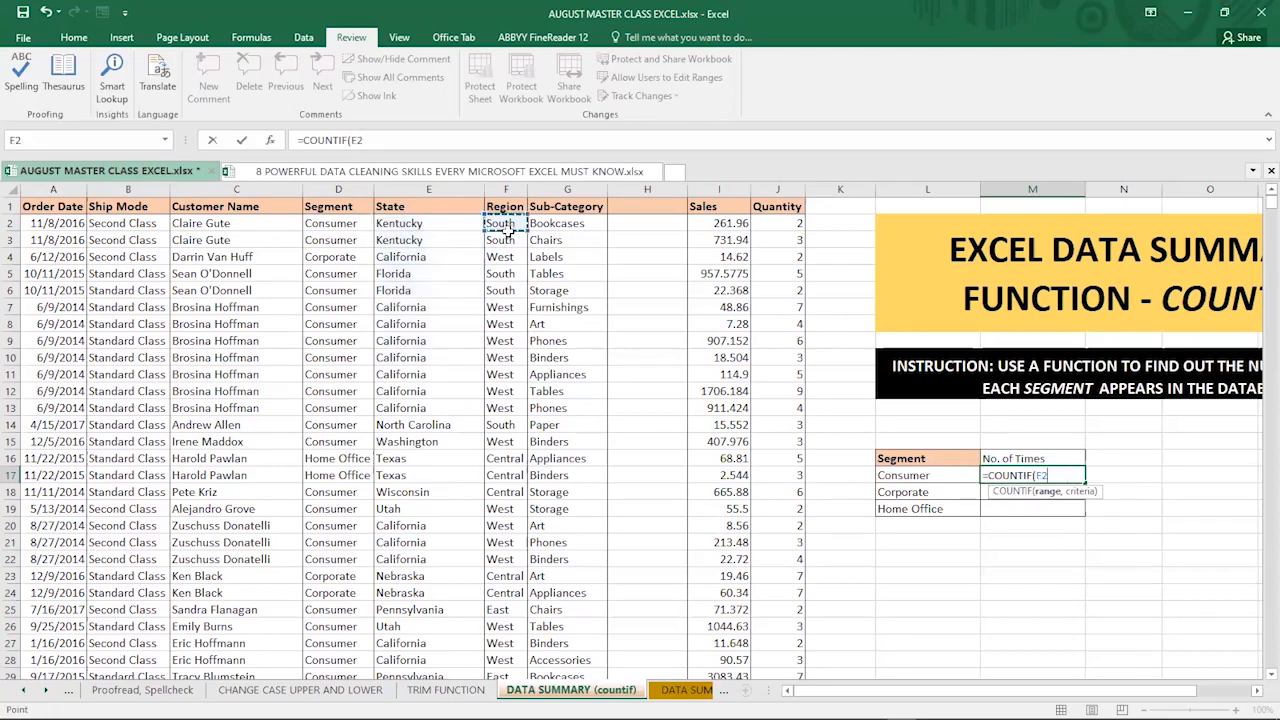
shift+click(522, 393)
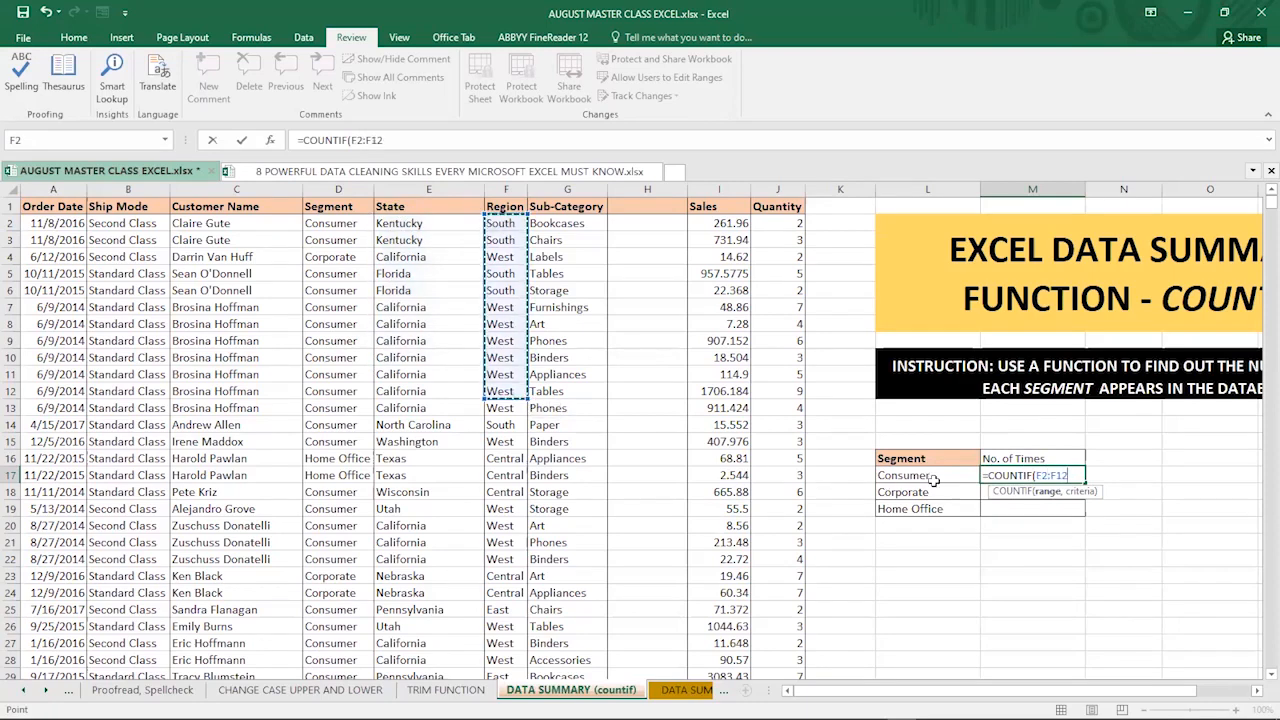
click(326, 222)
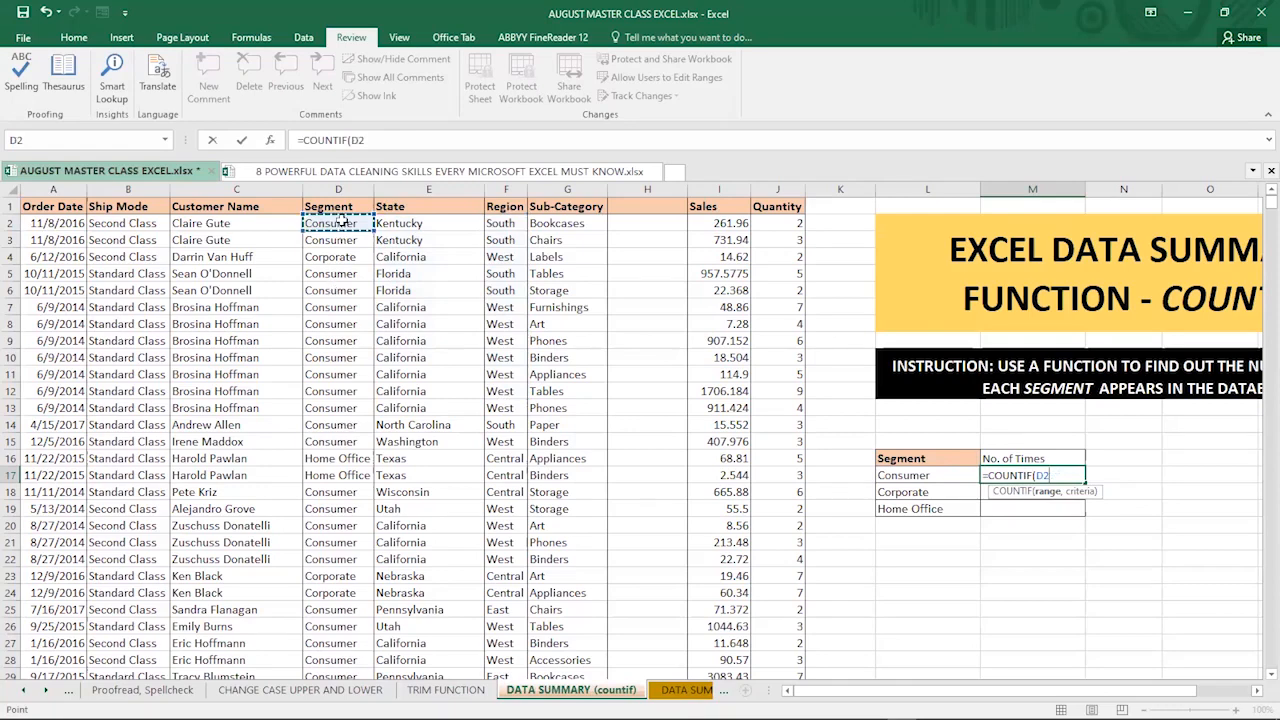
drag(341, 230, 369, 516)
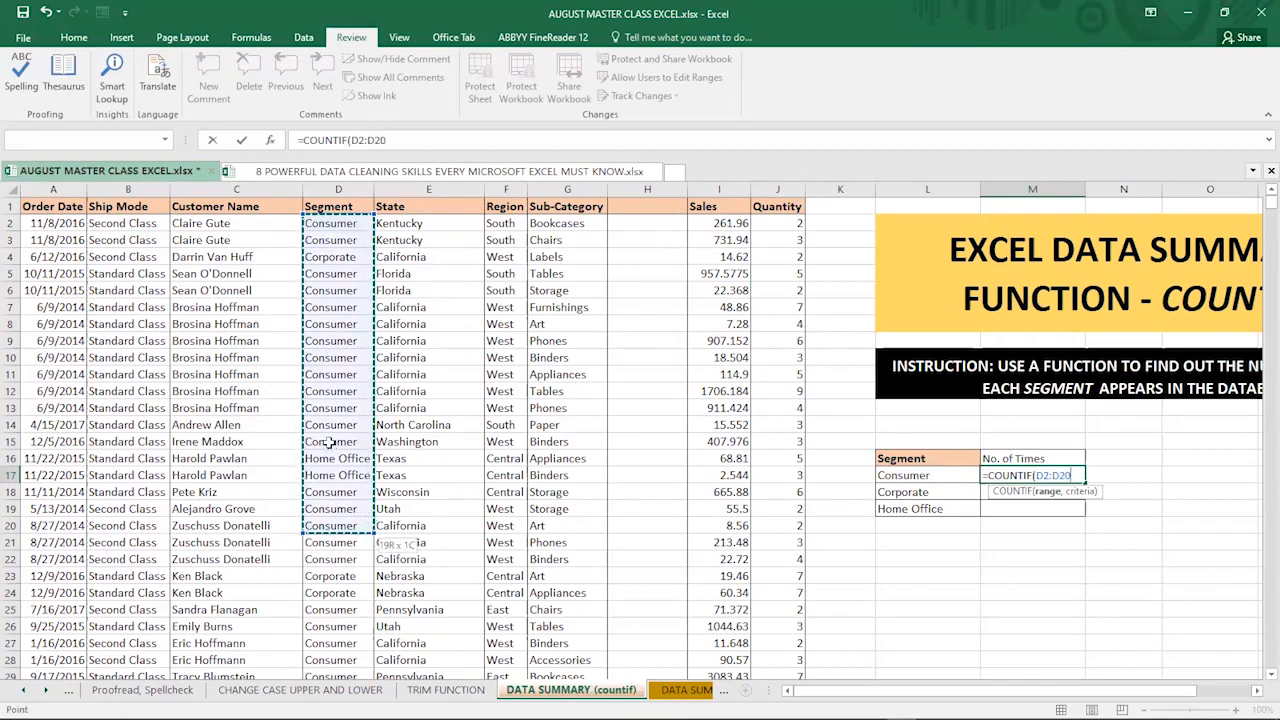
Complete the COUNTIF formula in M17 with Segment data D2:D150 as the range and Consumer cell L17 as the criterion.
click(341, 225)
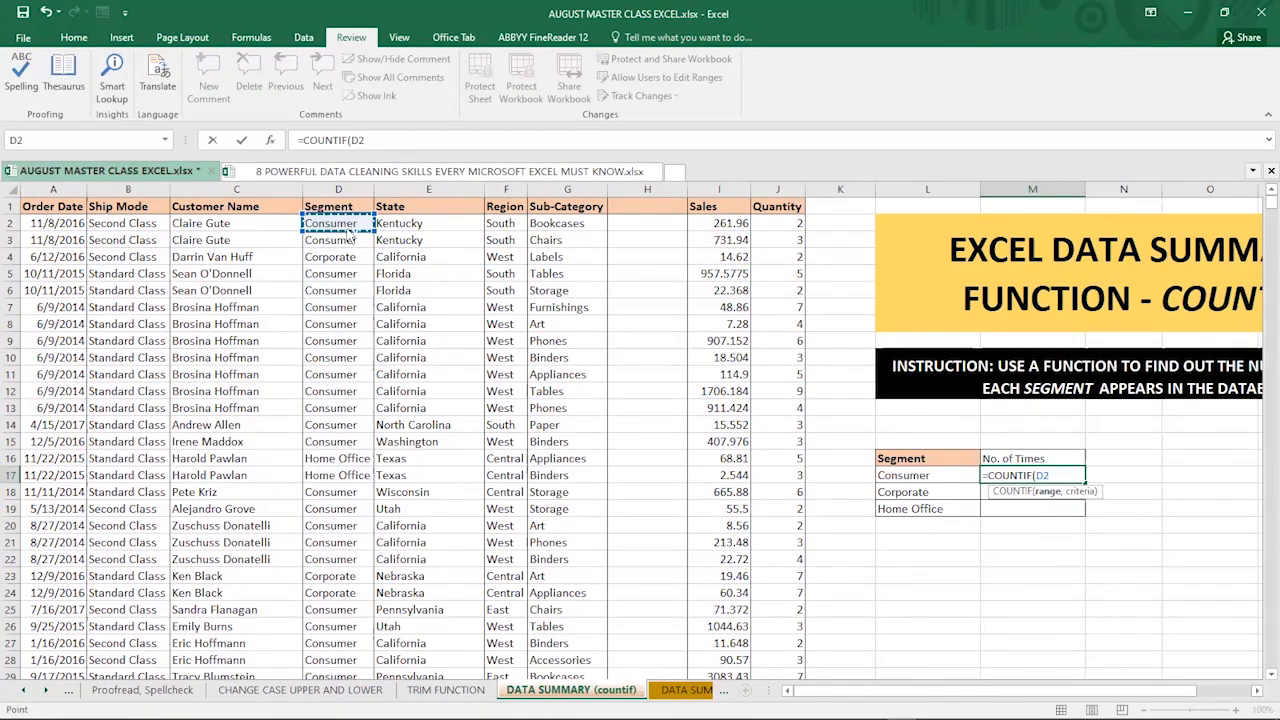
key(ctrl+shift+Down)
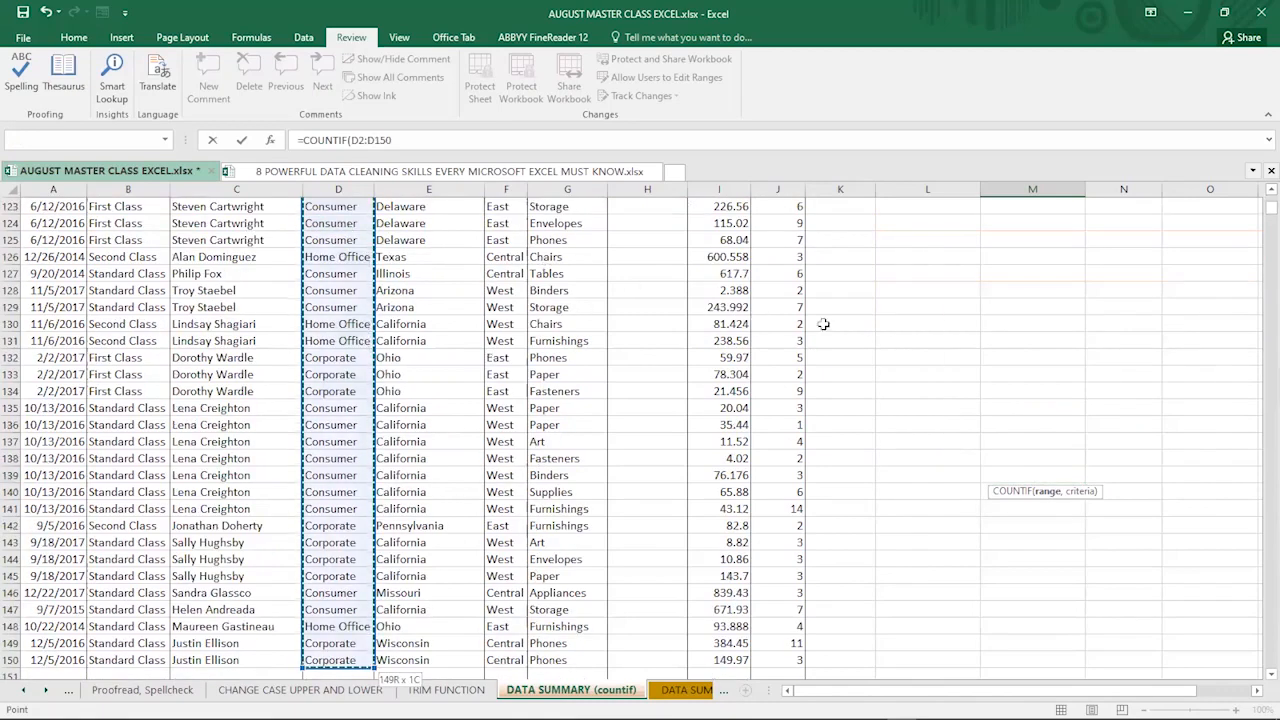
drag(1270, 209, 1260, 201)
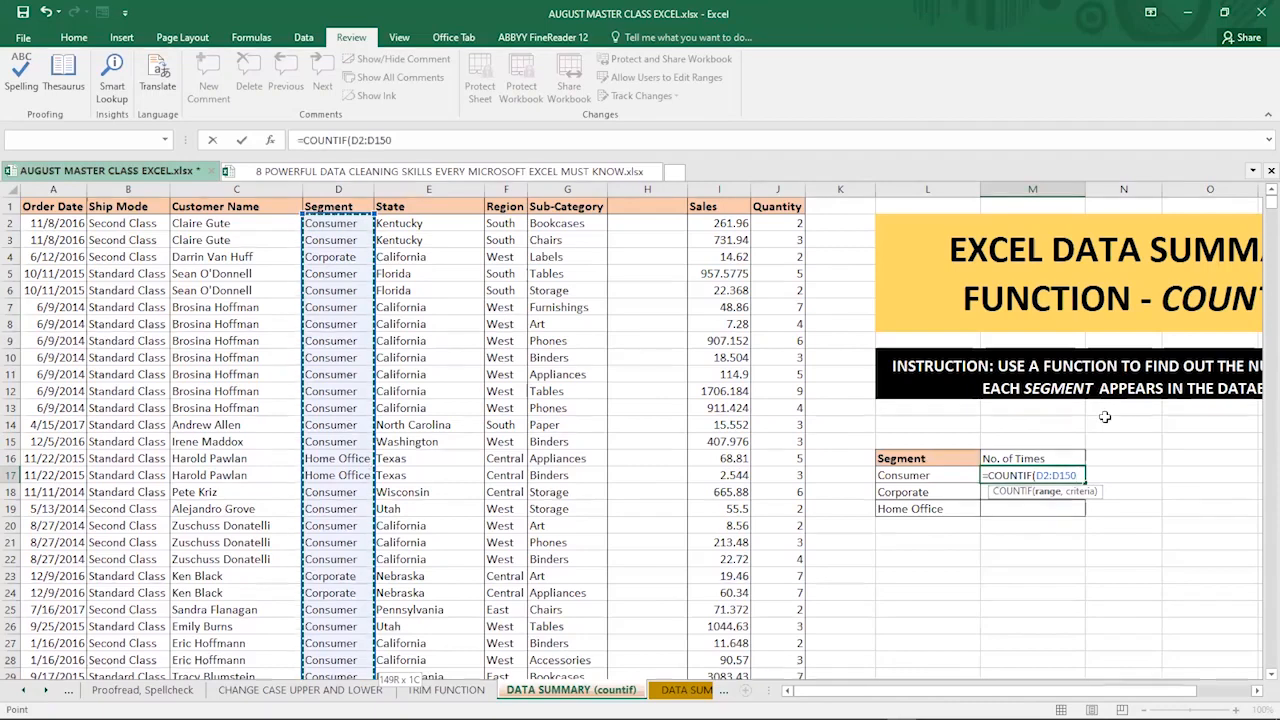
text(,)
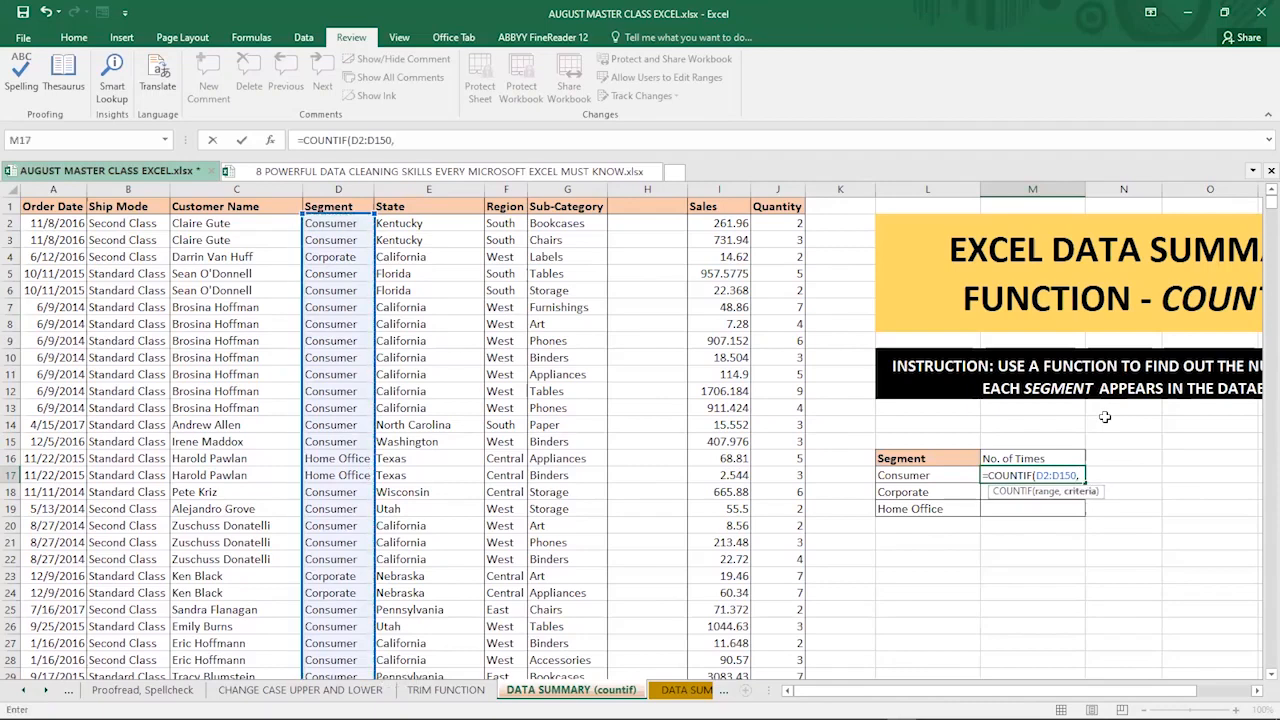
click(935, 475)
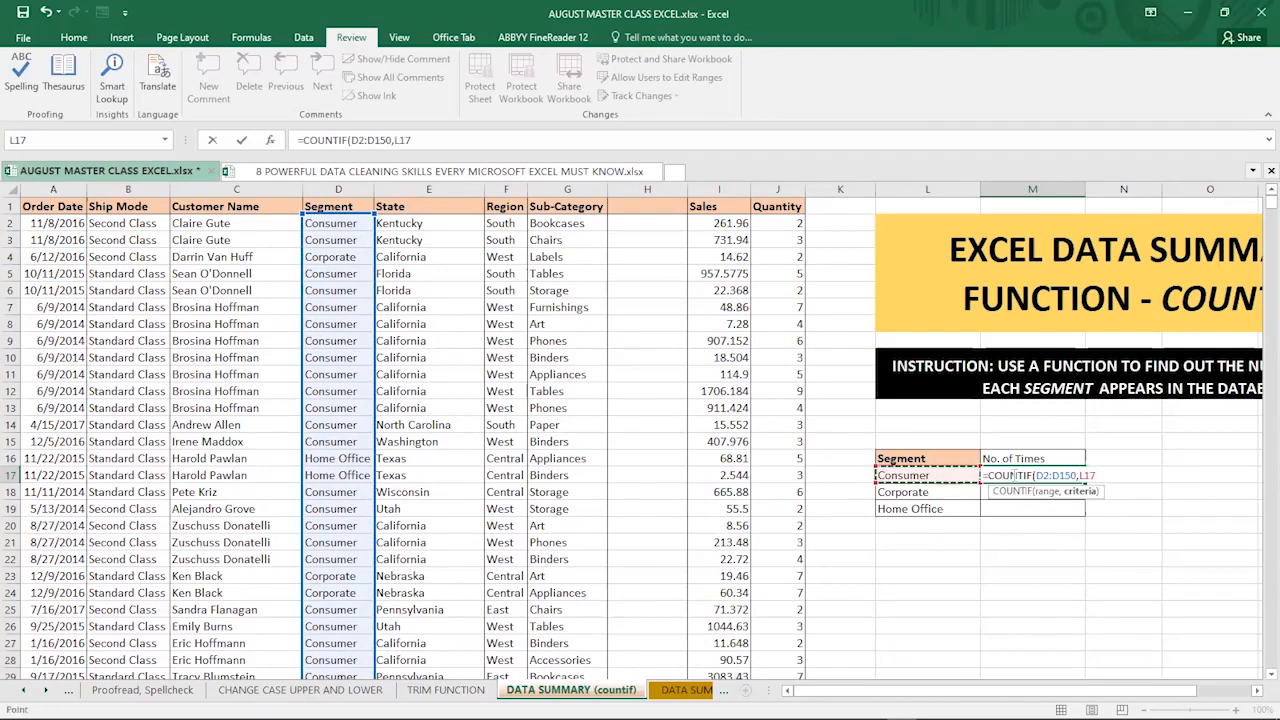
key(Return)
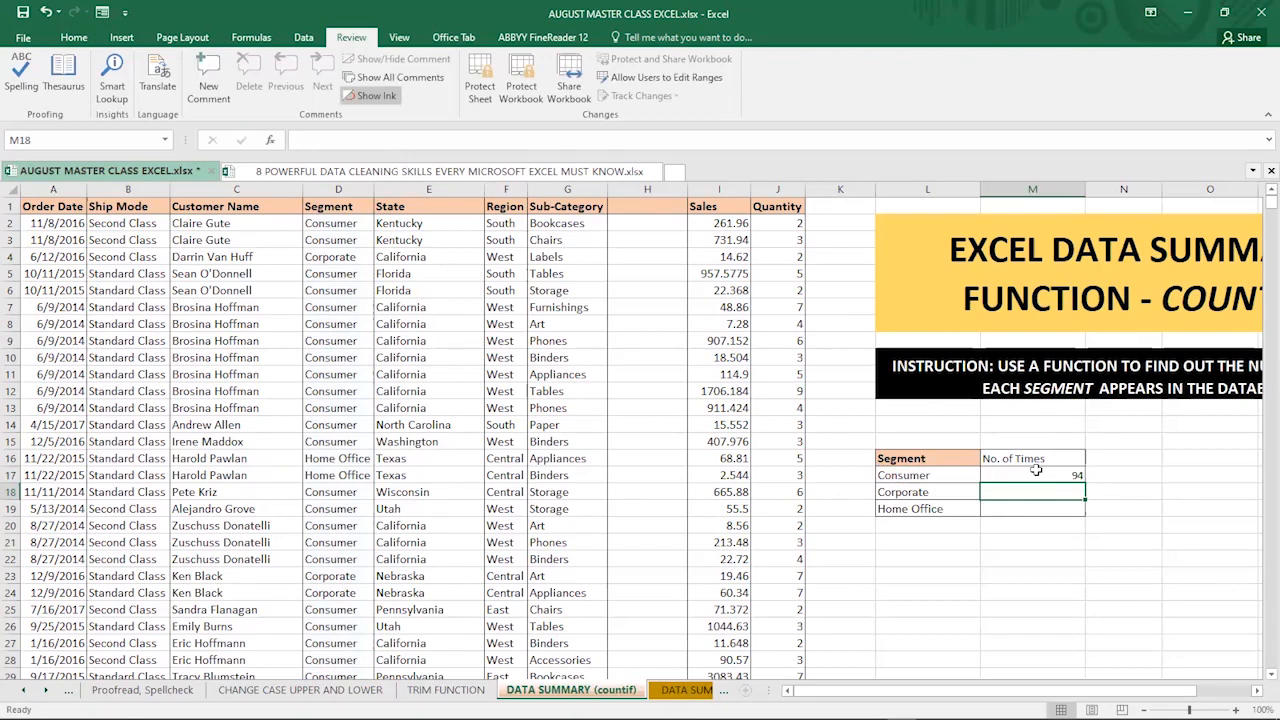
click(1058, 475)
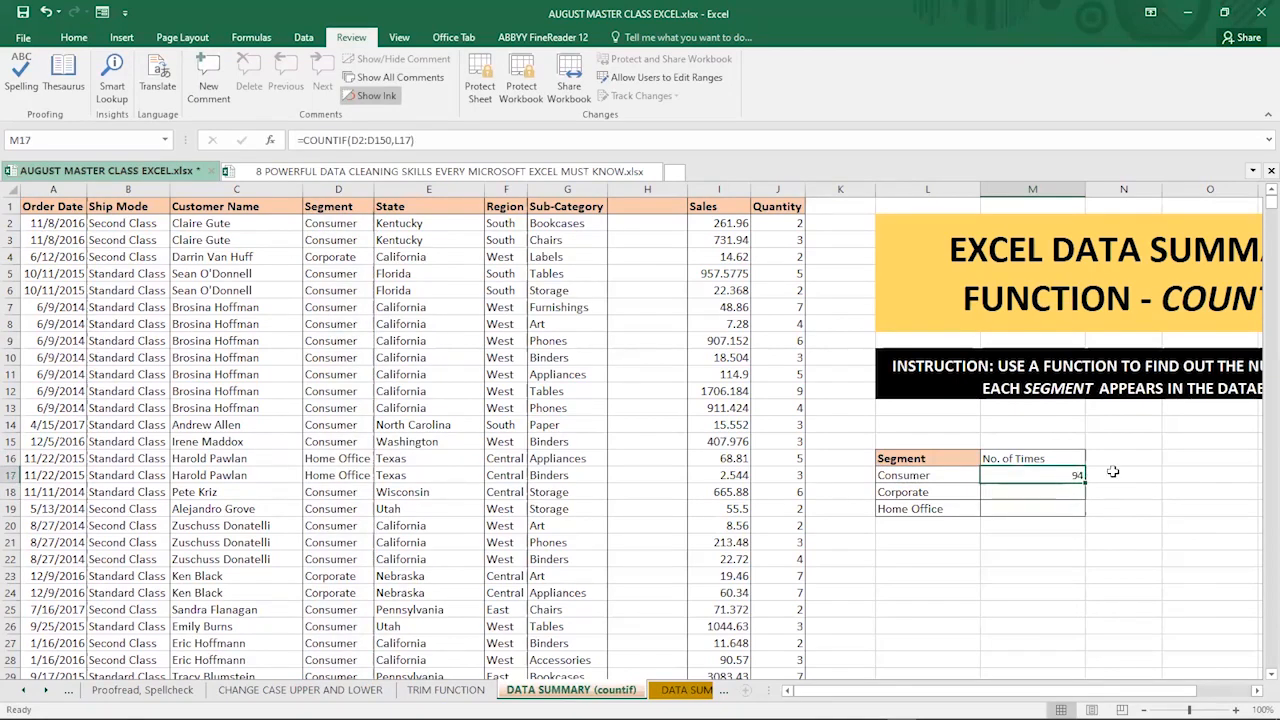
Start a second COUNTIF formula in cell N17, beside the Consumer count.
click(1114, 473)
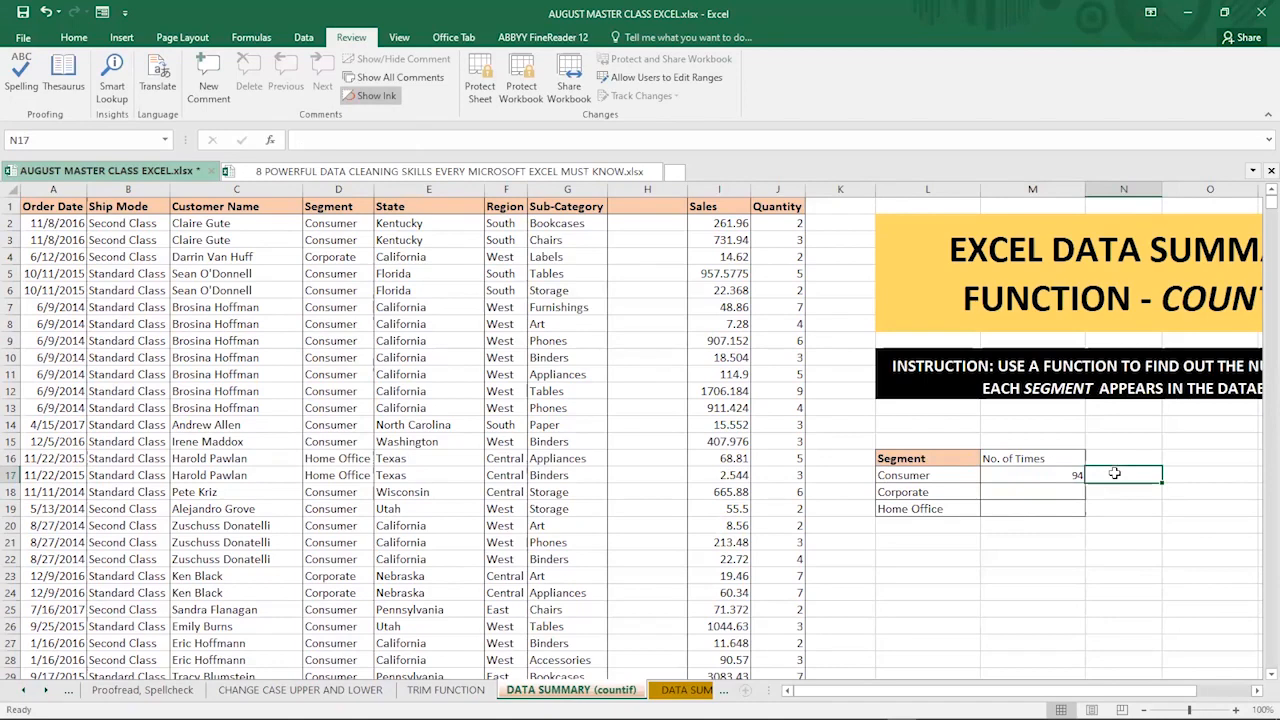
text(=)
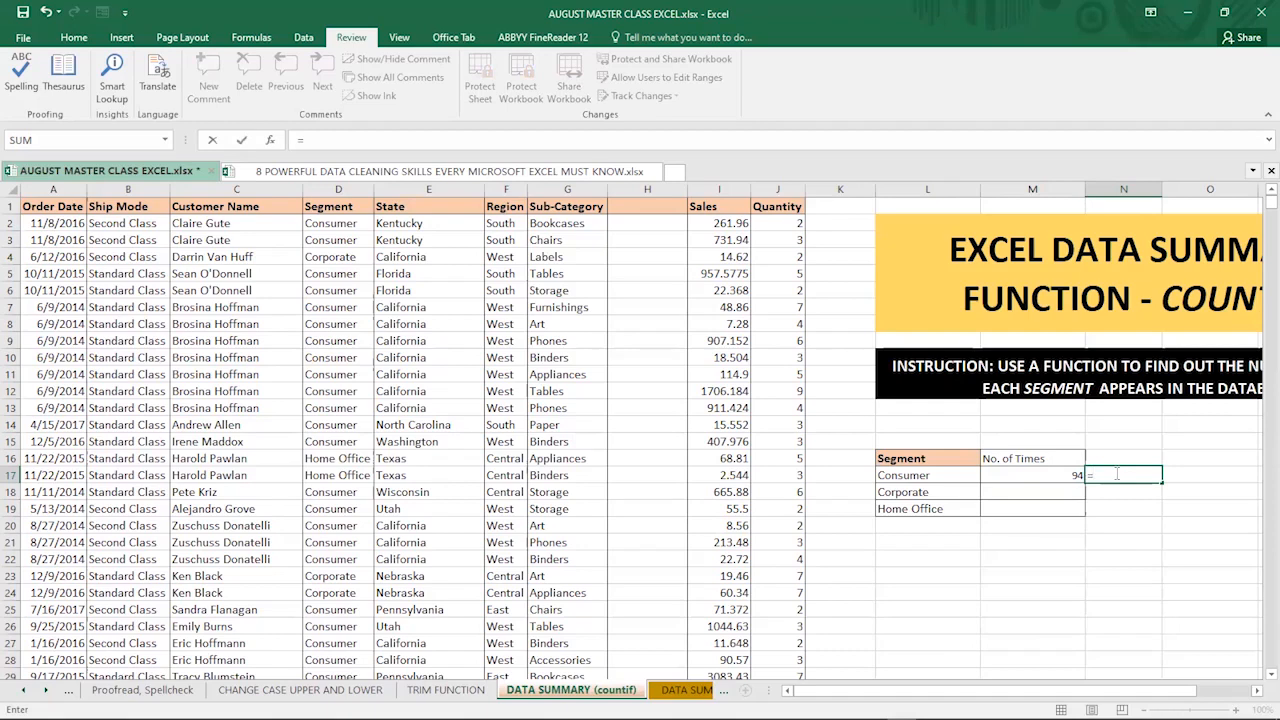
text(COUNT)
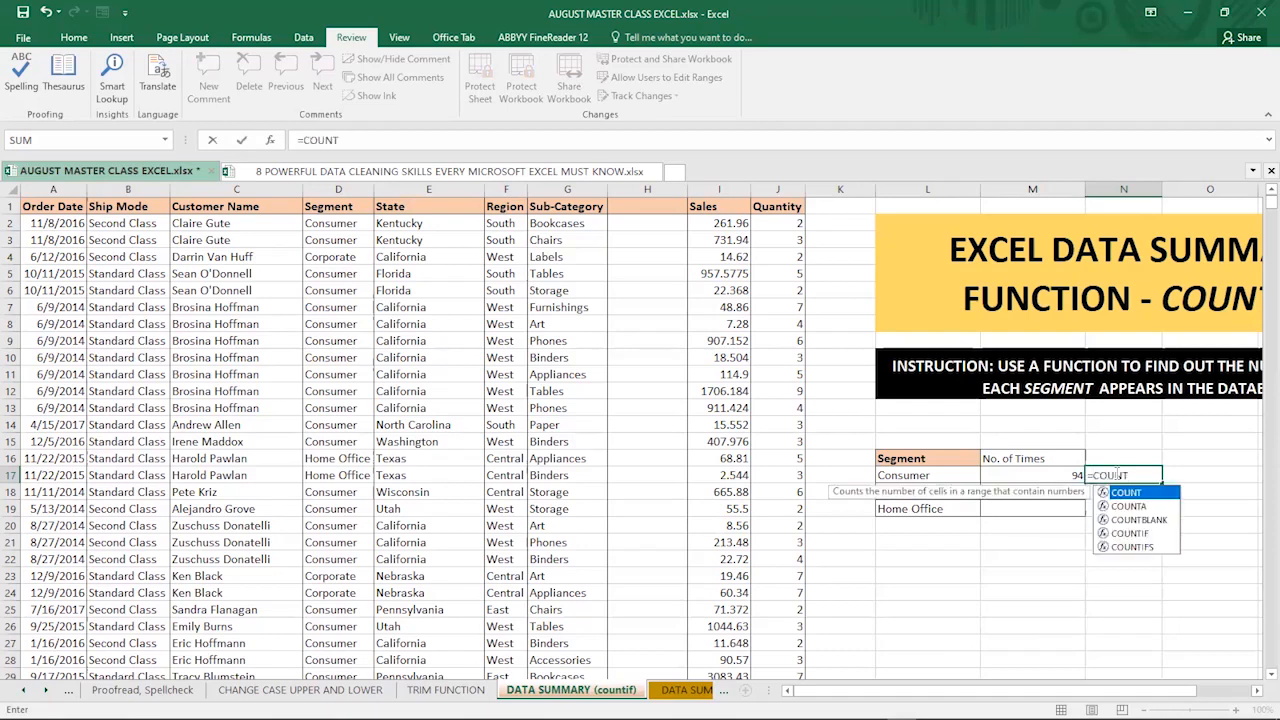
double_click(1135, 534)
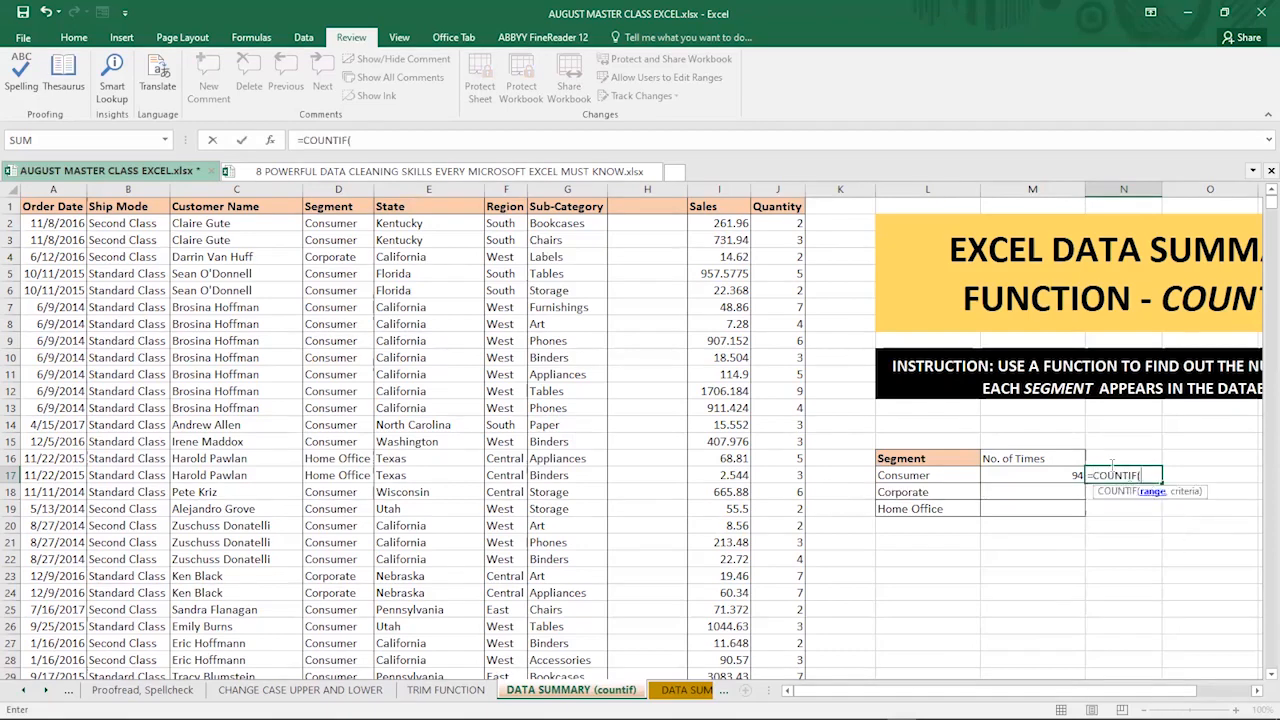
Complete the COUNTIF formula in N17 with Segment data D2:D150 as the range and the quoted text "Consumer" as the criterion.
click(341, 224)
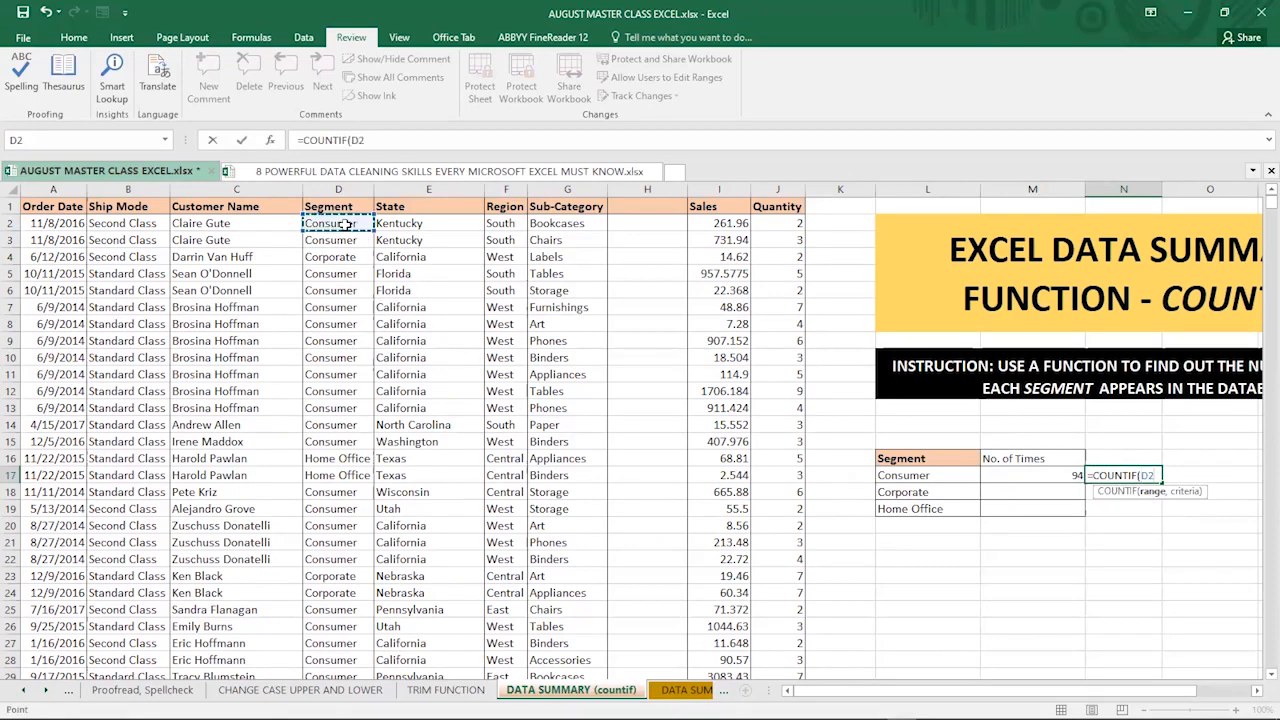
key(ctrl+shift+Down)
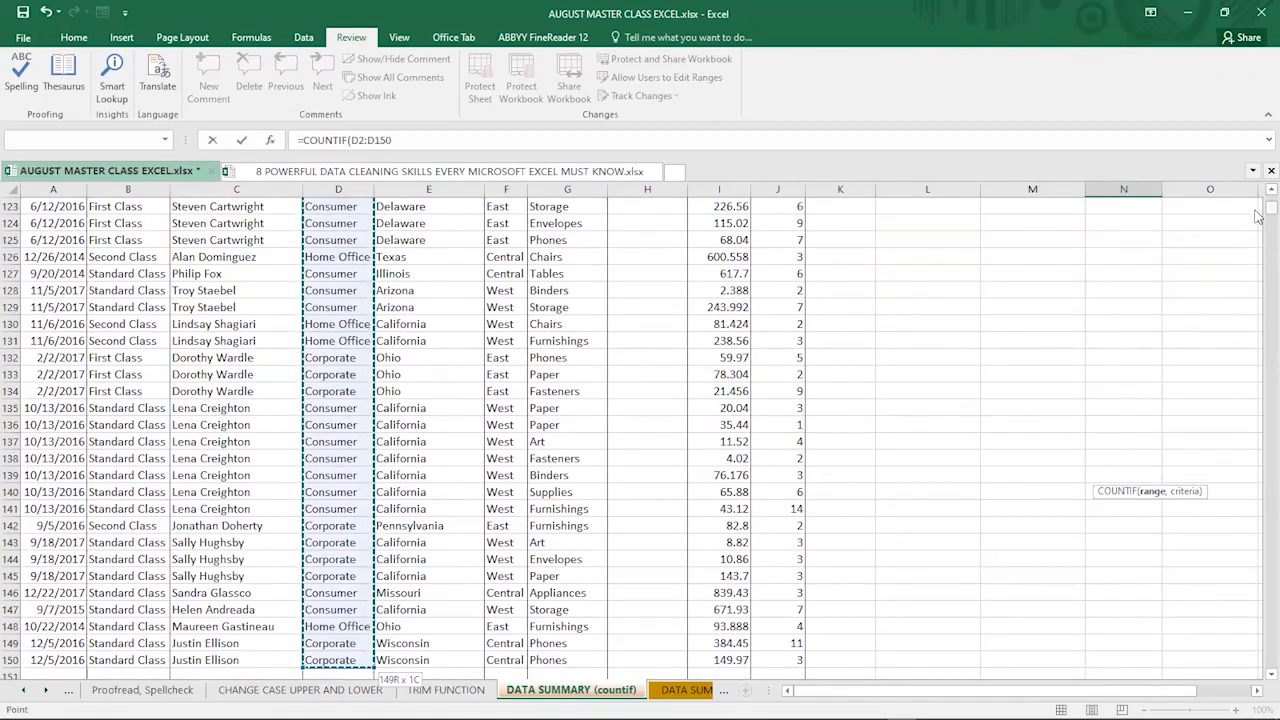
drag(1260, 214, 1258, 198)
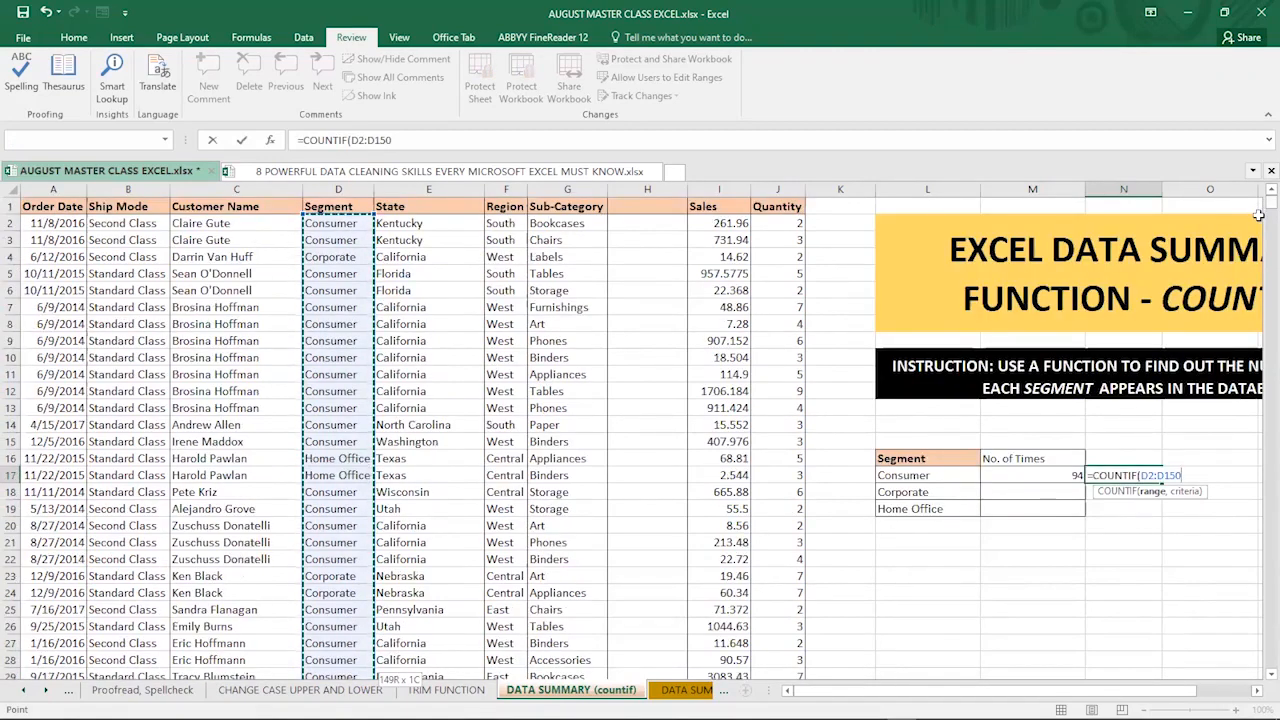
text(,"C)
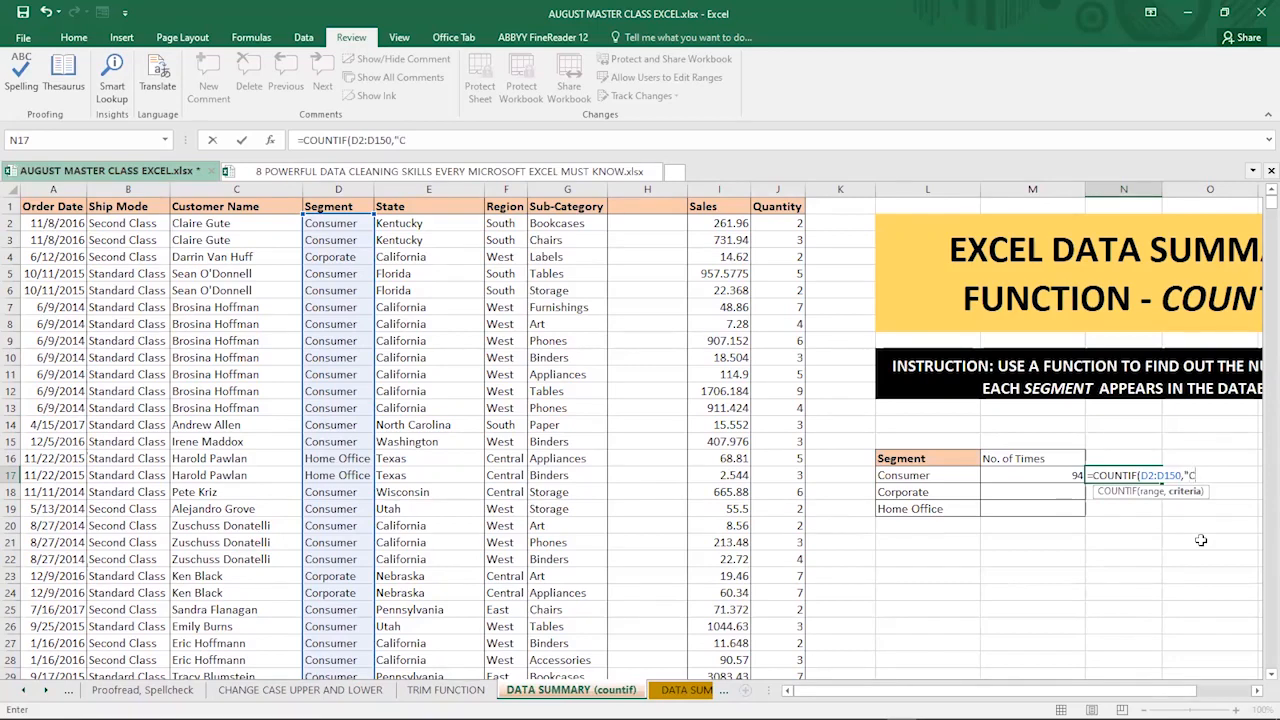
text(onsumer)
key(Return)
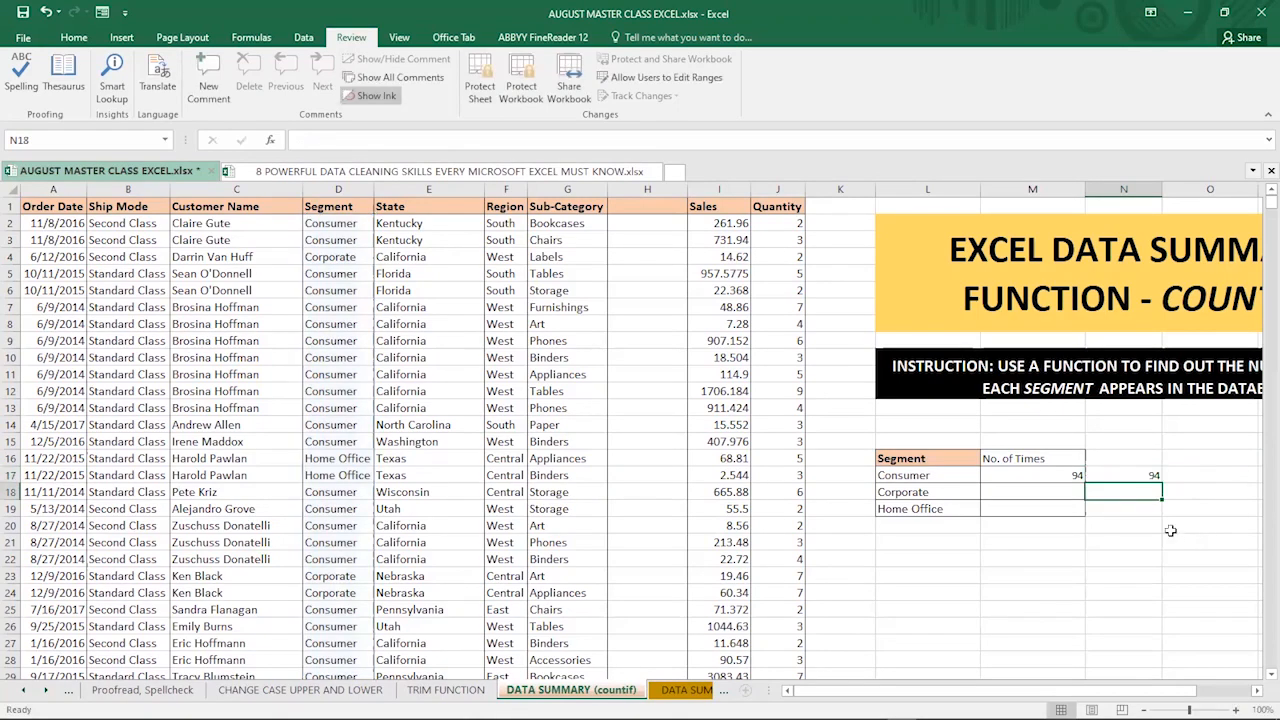
click(1135, 477)
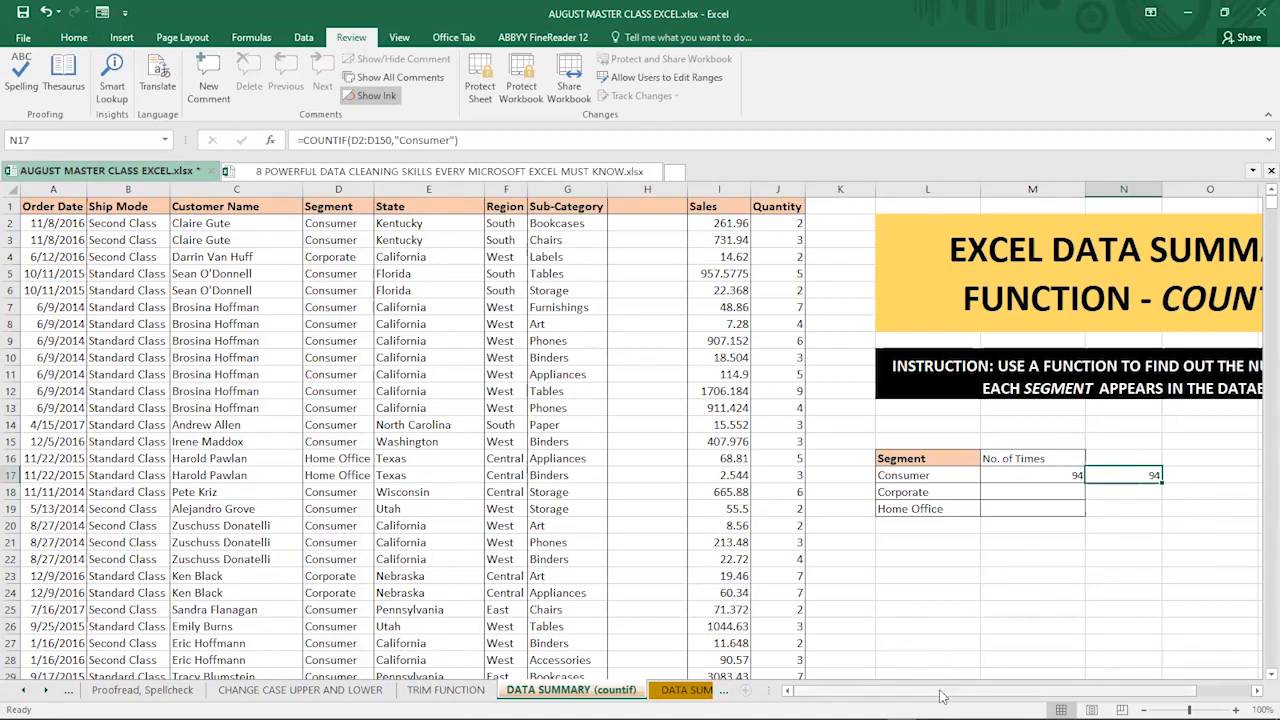
Enter a third COUNTIF formula in O17 with range D2:D150 and the word Consumer, without quotation marks, as the criterion.
drag(941, 696, 972, 694)
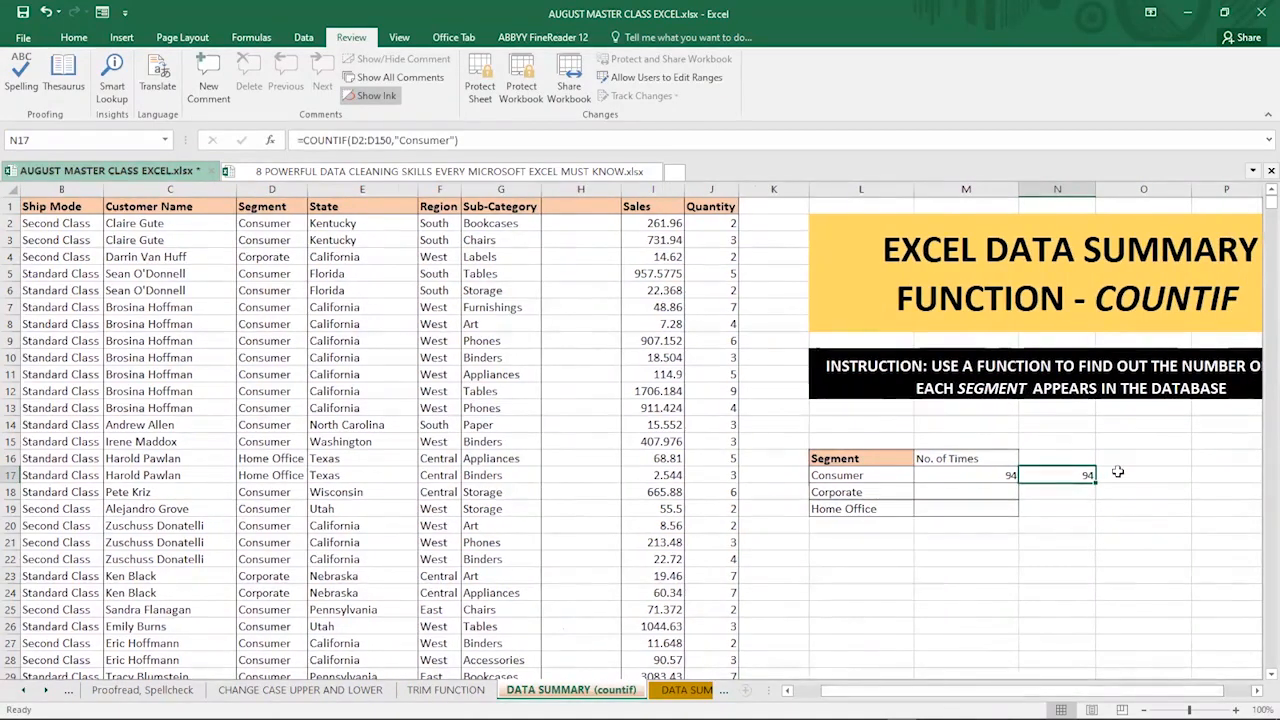
click(1122, 475)
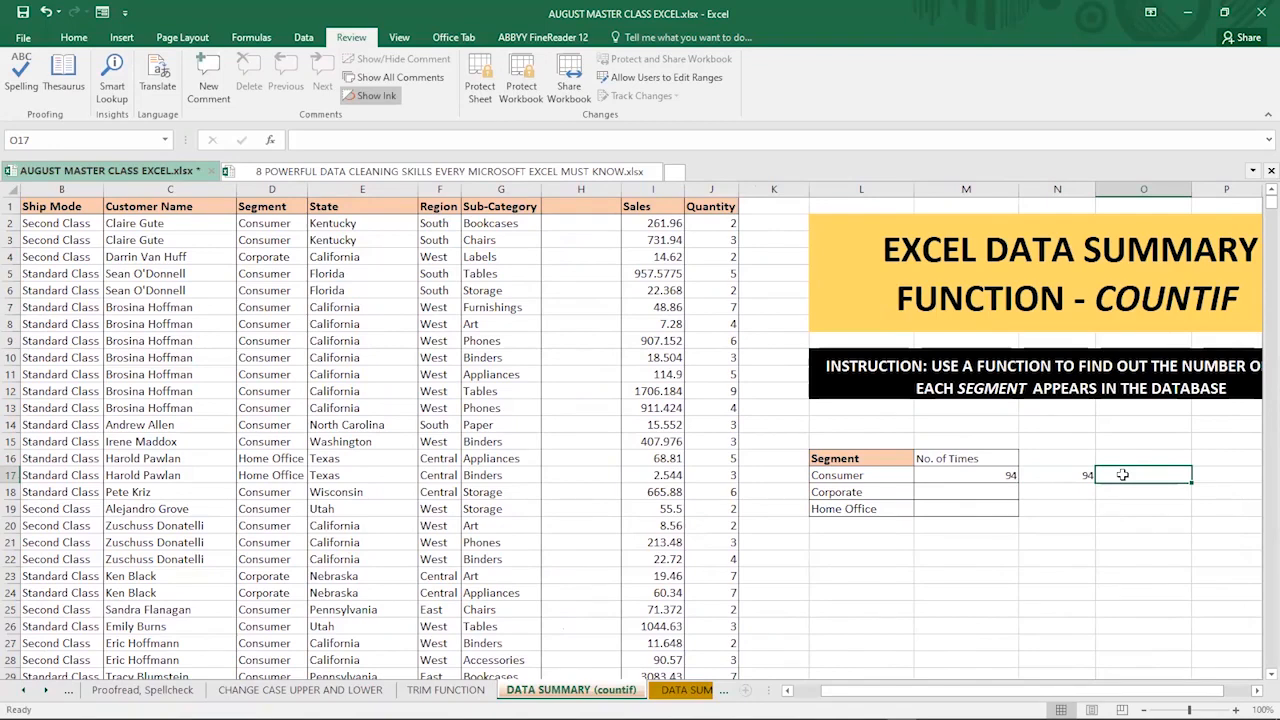
text(=)
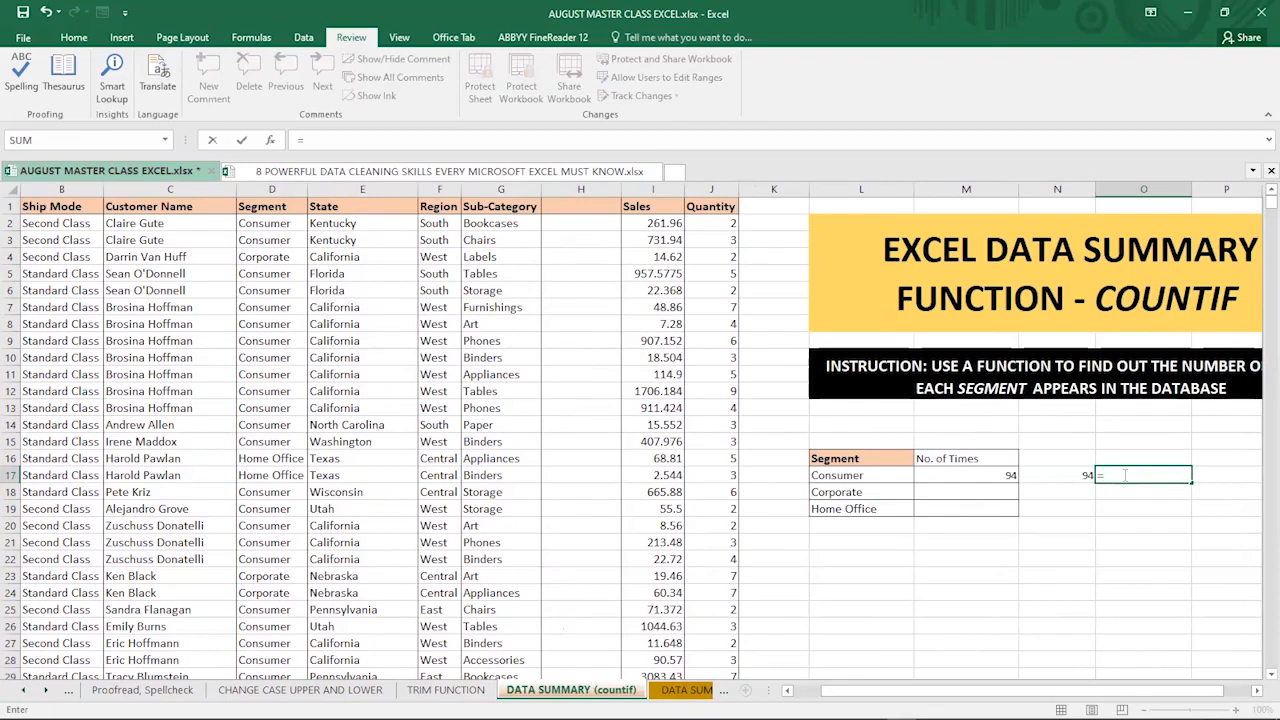
text(count)
click(1148, 534)
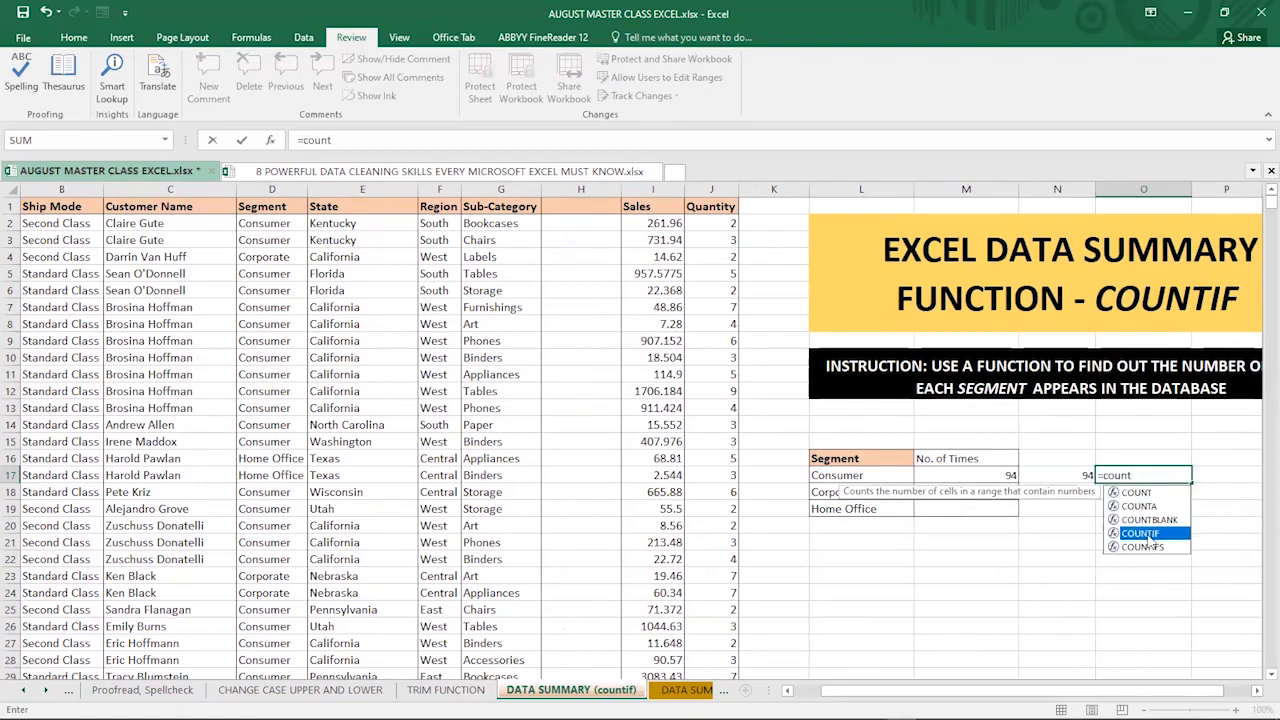
double_click(1147, 536)
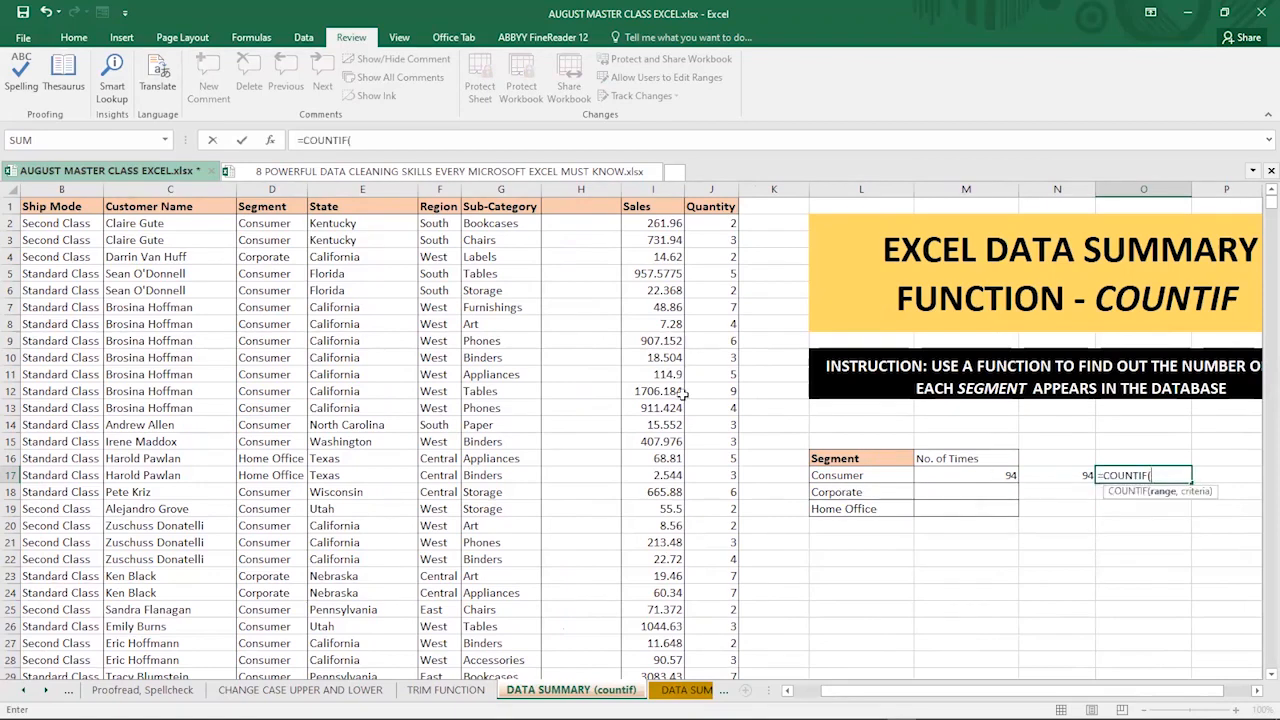
click(273, 224)
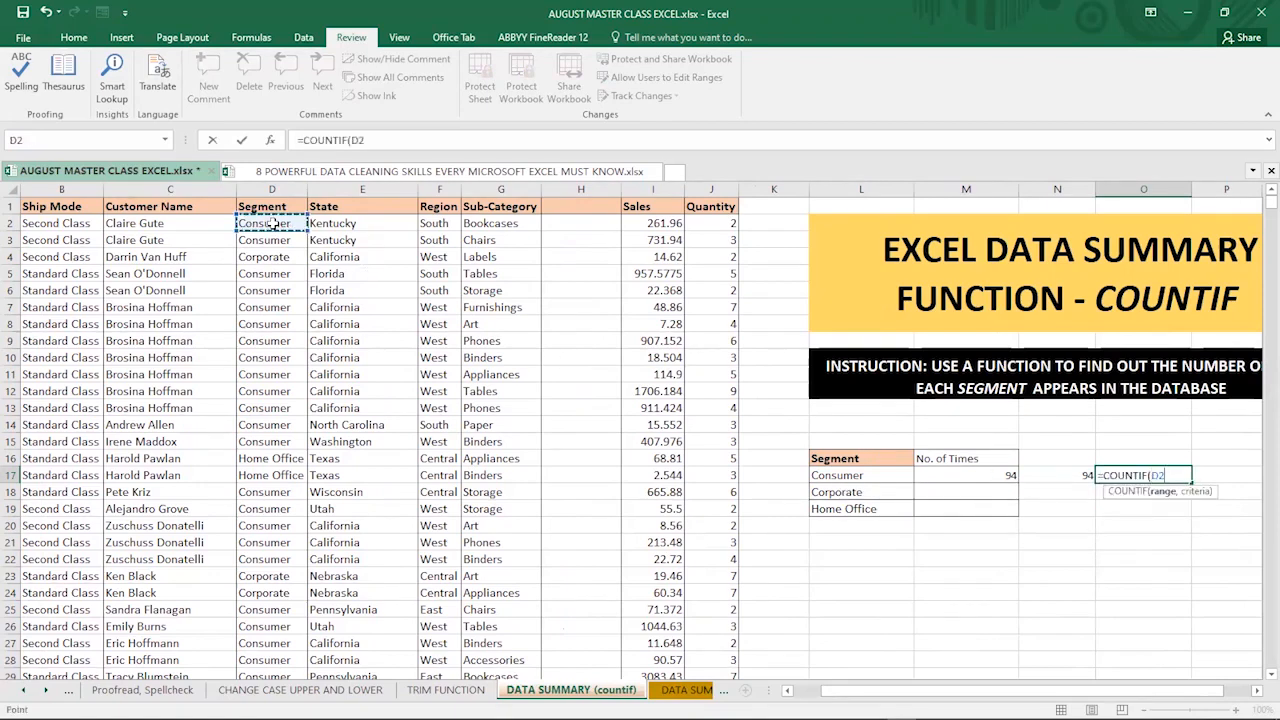
key(ctrl+shift+Down)
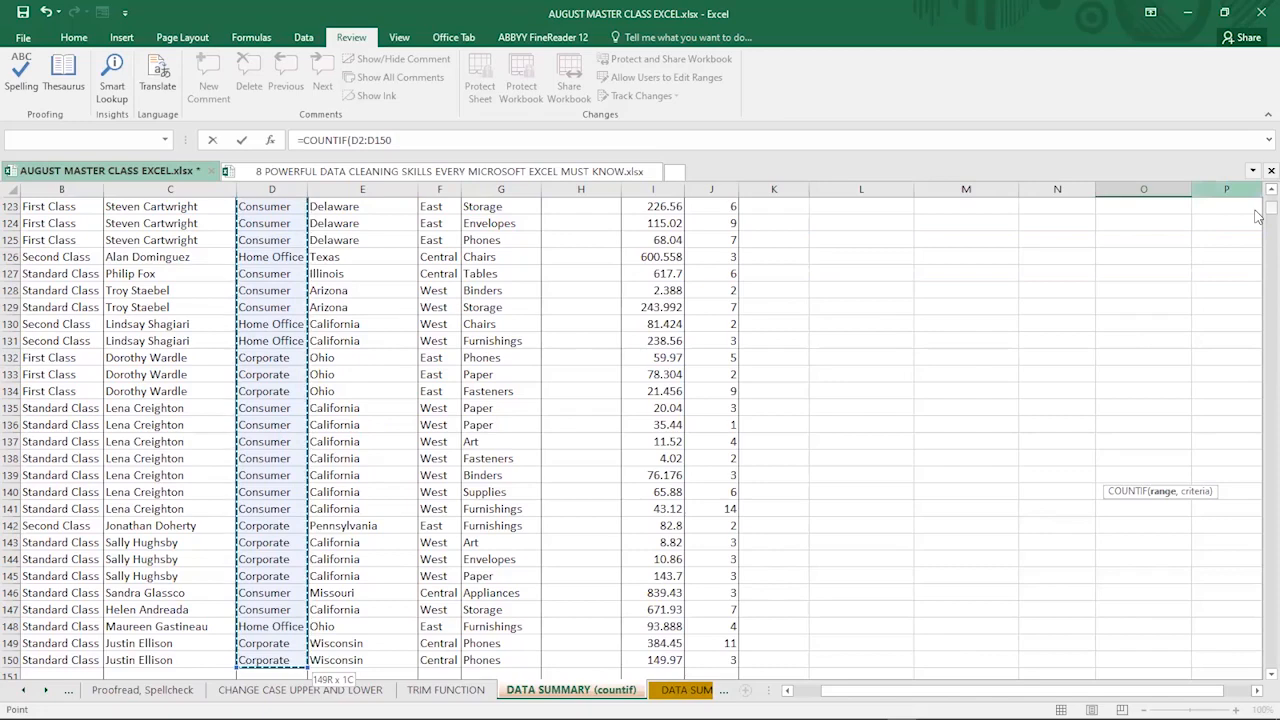
drag(1271, 208, 1271, 197)
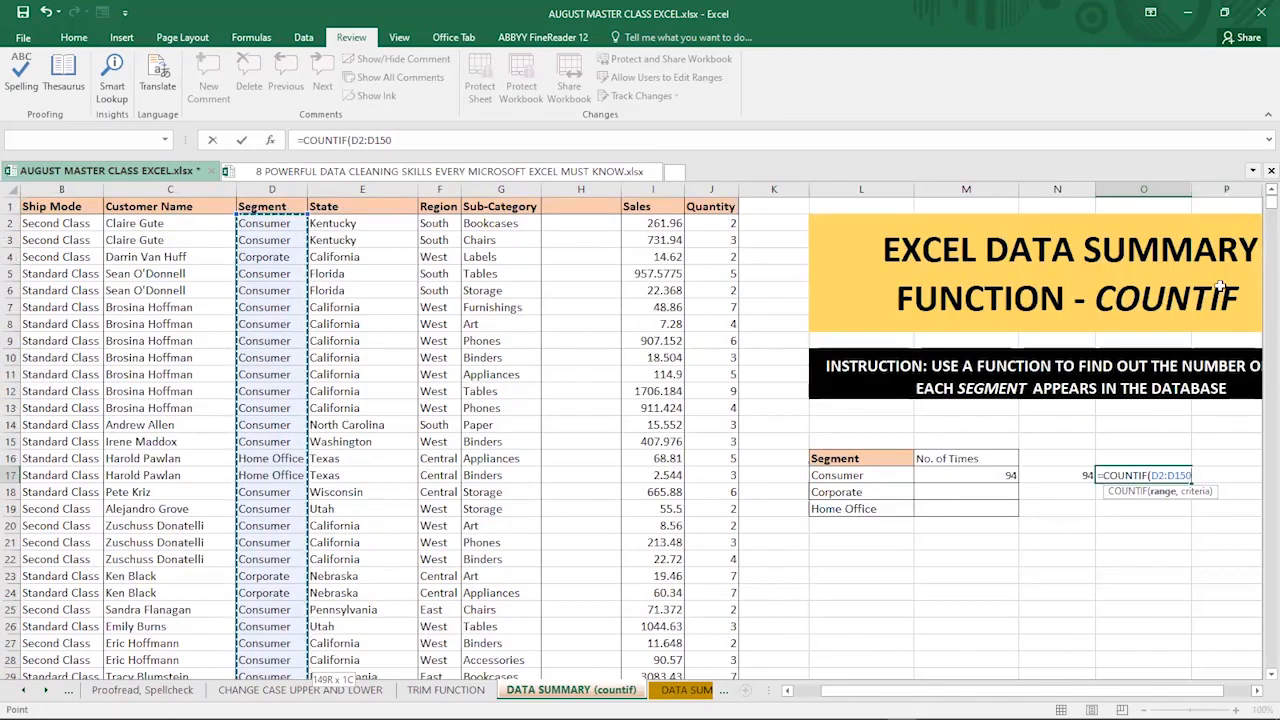
text(,)
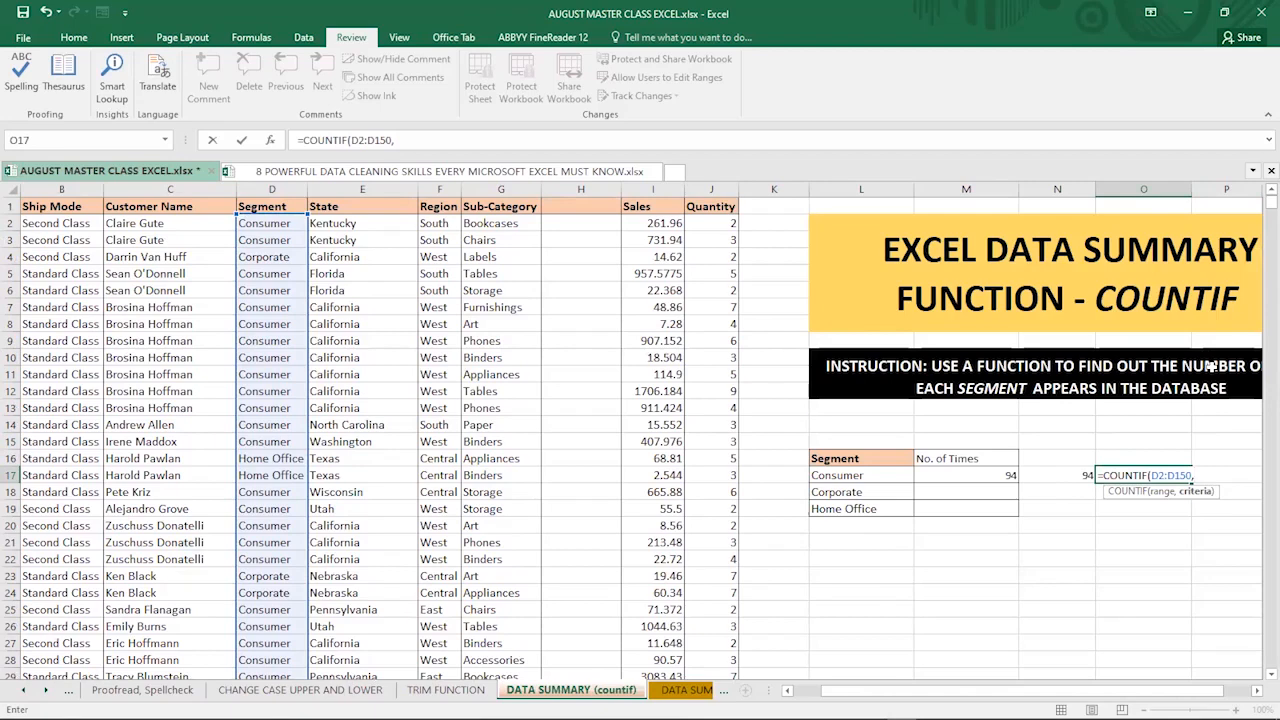
text(Consumer)
key(Return)
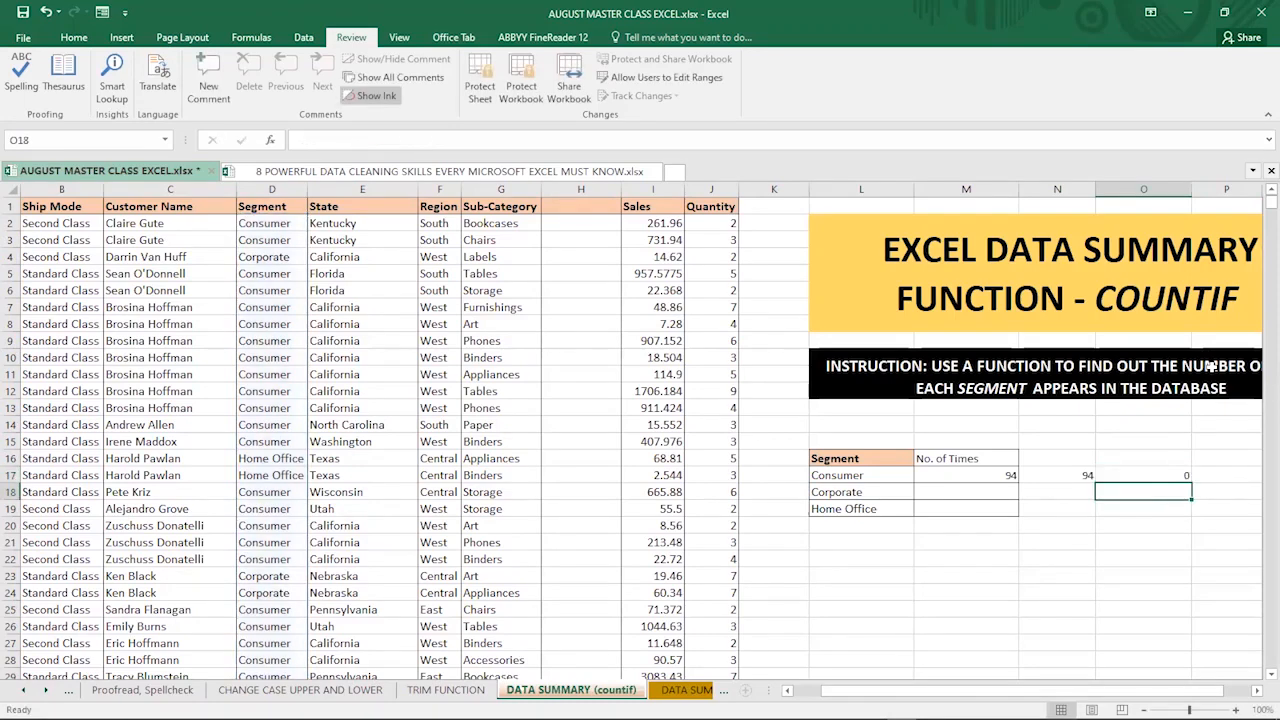
Edit the O17 formula so that its criterion is the quoted lowercase text "consumer".
click(1143, 477)
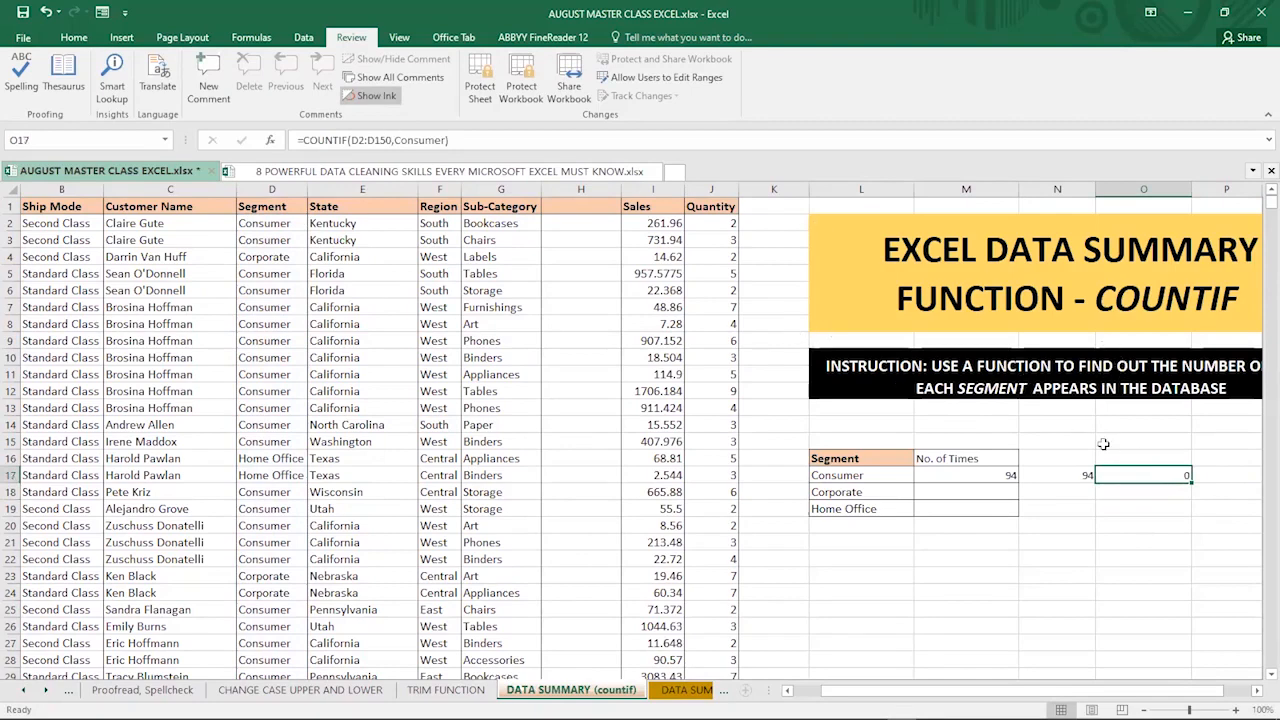
click(397, 140)
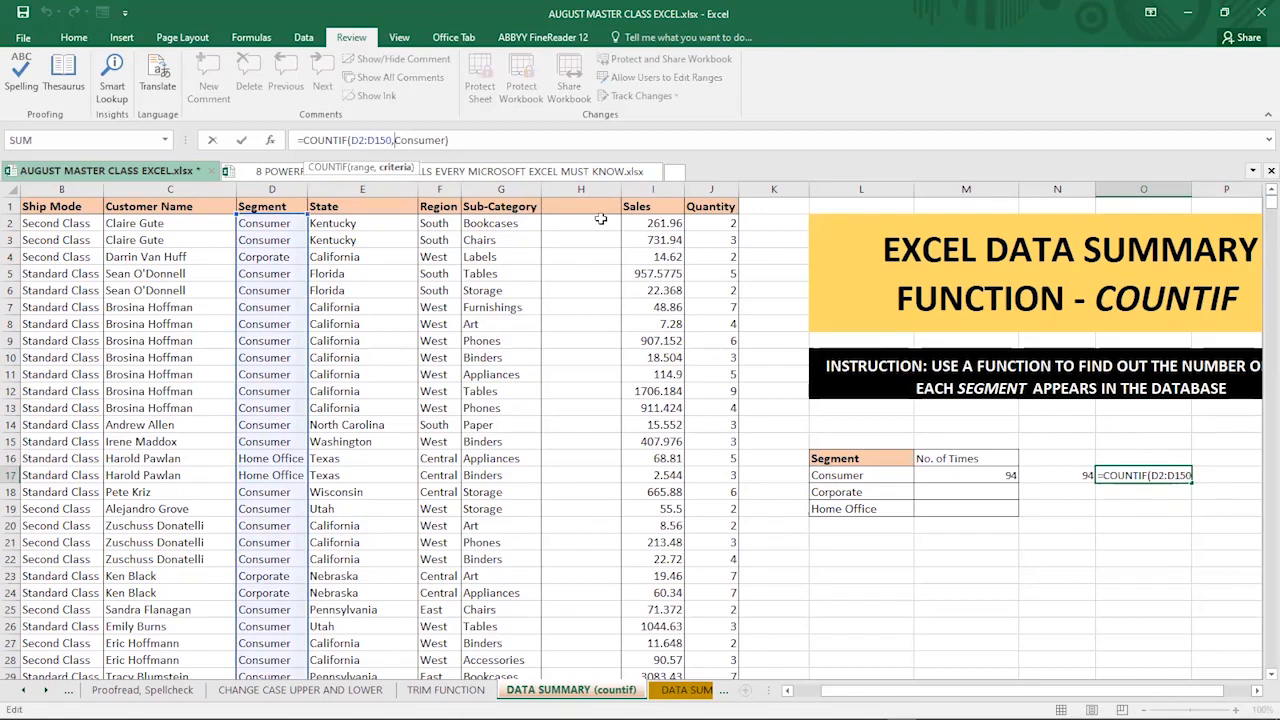
text(")
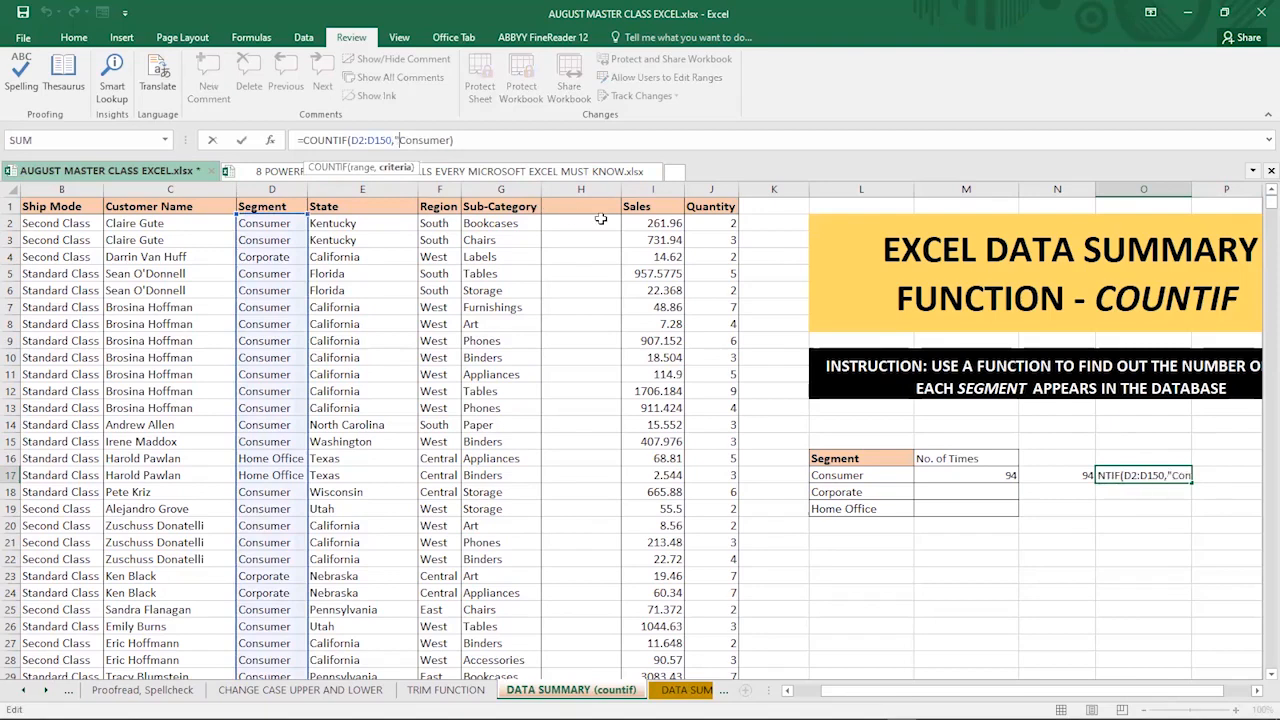
text(")
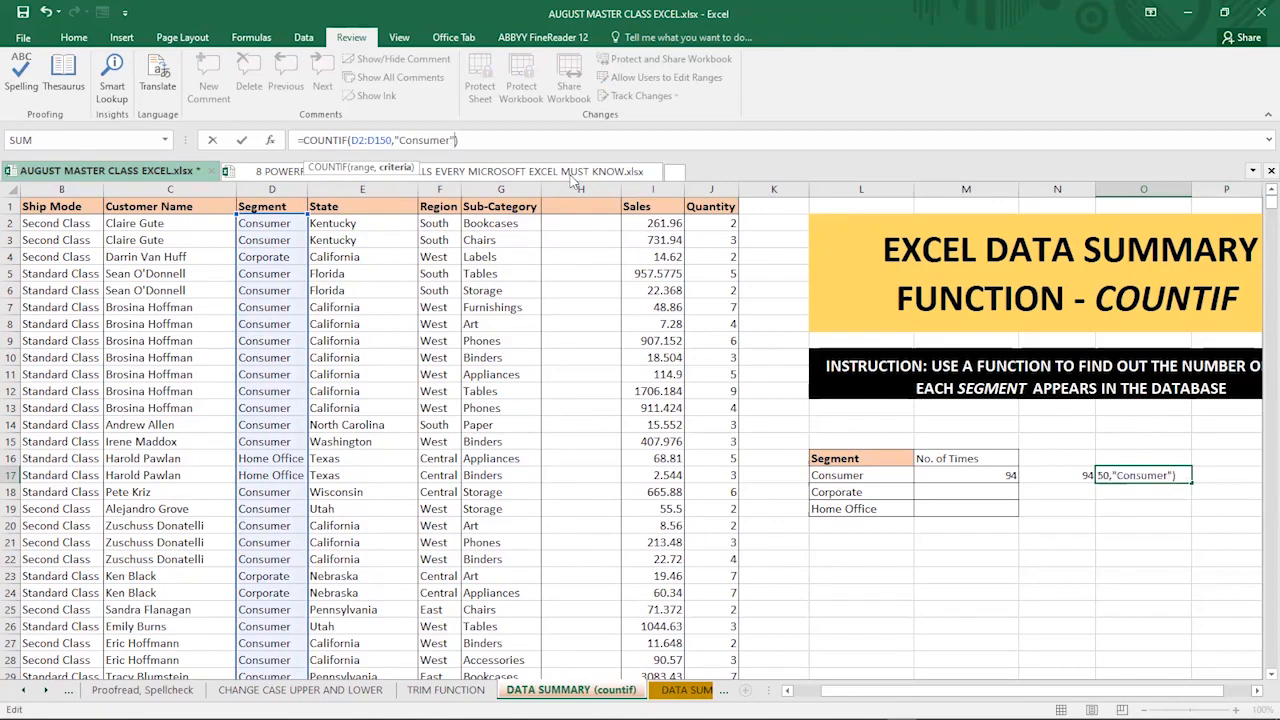
key(BackSpace)
text(c)
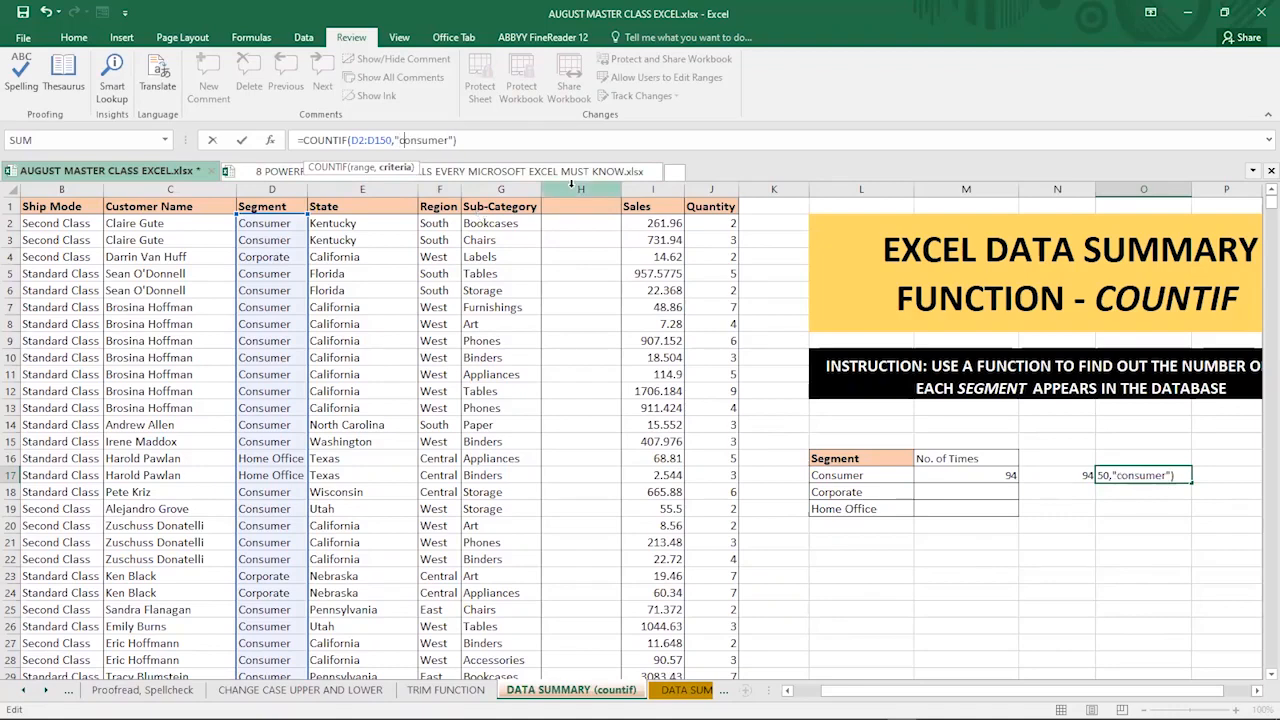
key(Return)
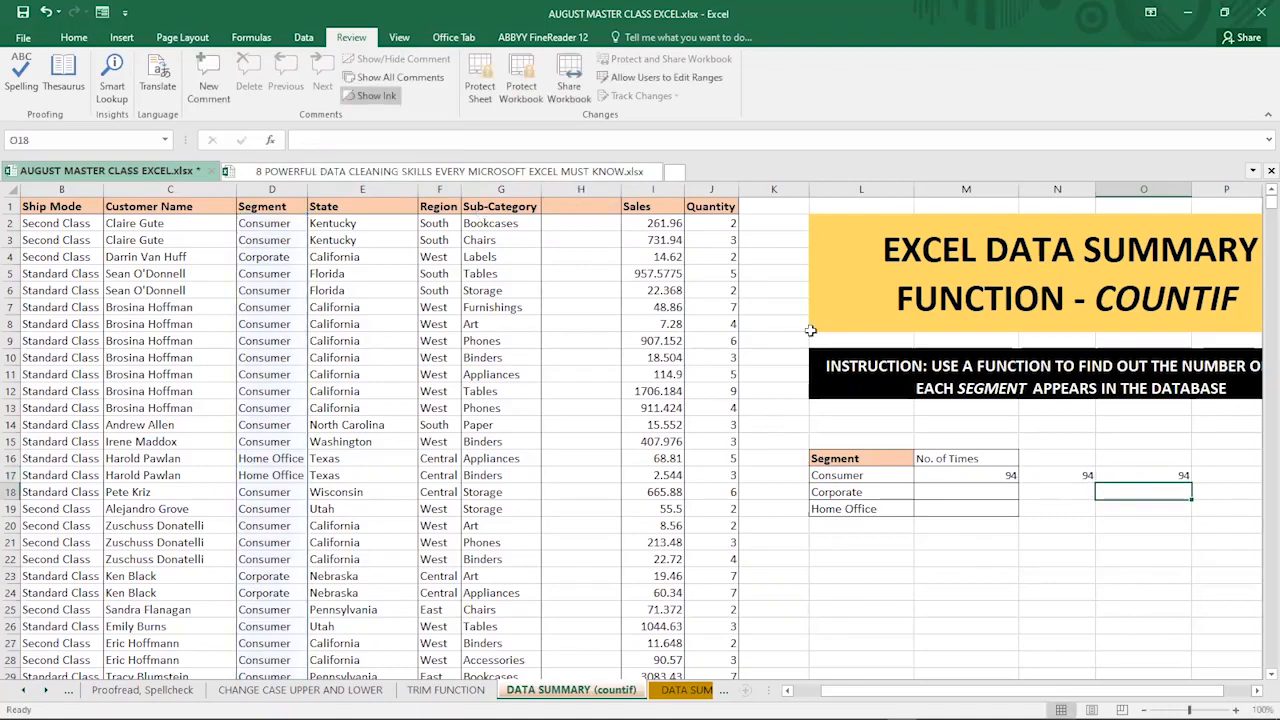
click(1180, 476)
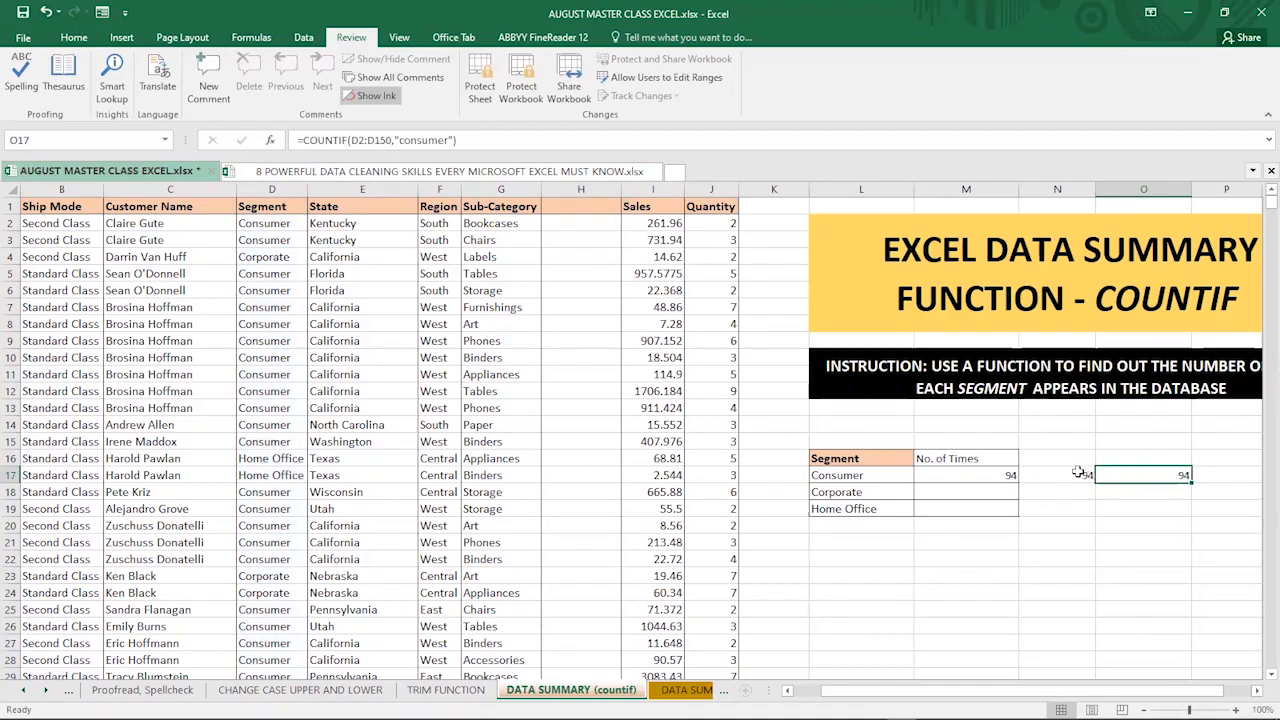
Fill the COUNTIF formula in M17 down to M19 for Corporate and Home Office, and check the copied formulas.
click(985, 475)
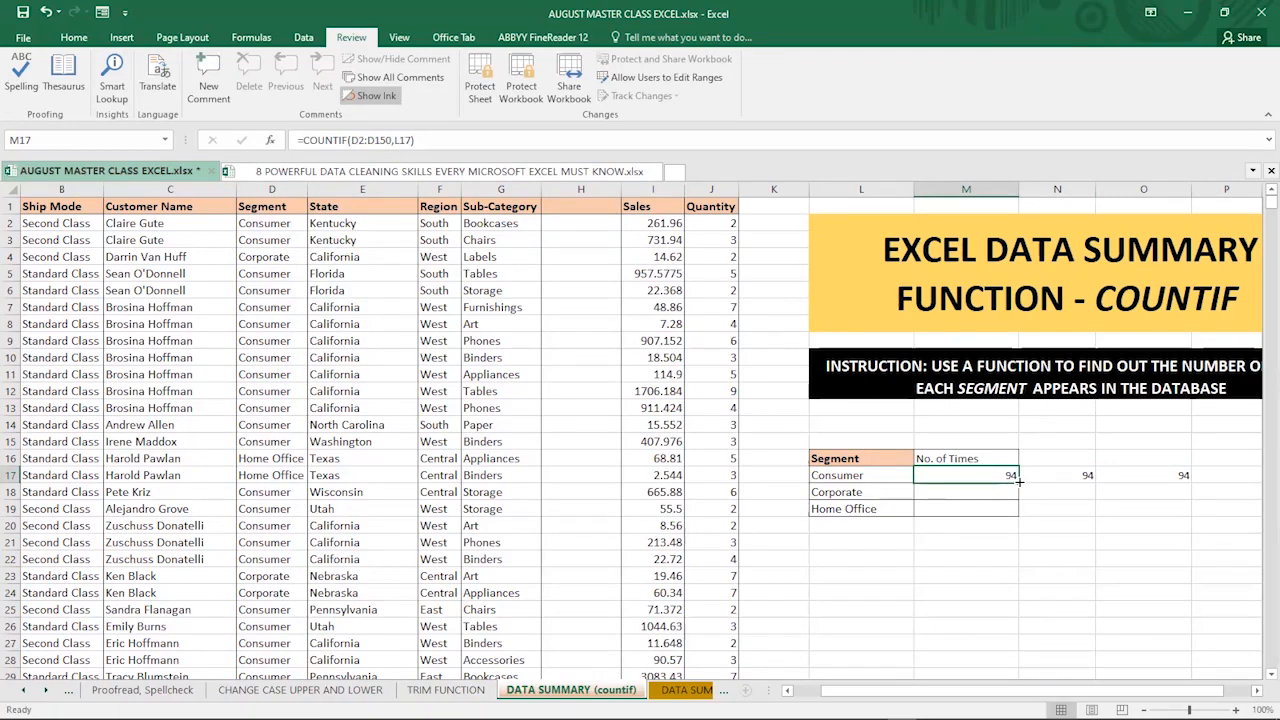
drag(1018, 480, 1016, 512)
click(1050, 492)
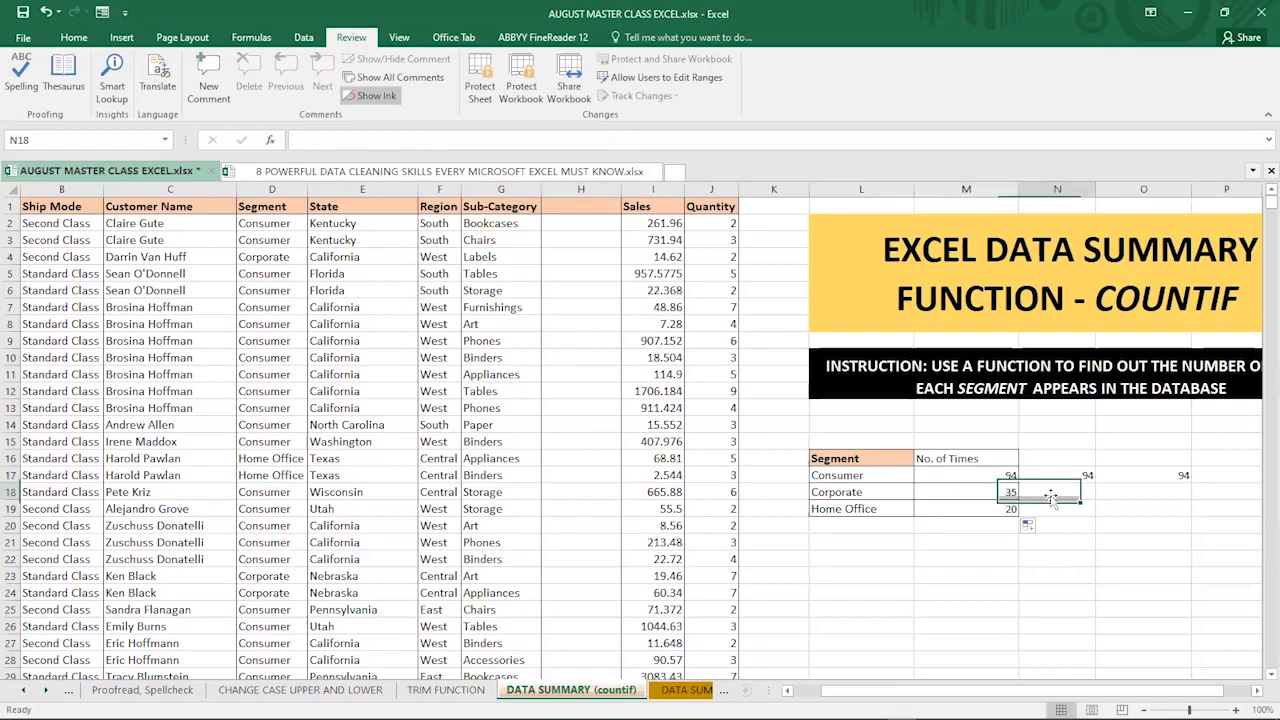
click(986, 481)
click(977, 492)
click(983, 508)
click(986, 481)
click(983, 492)
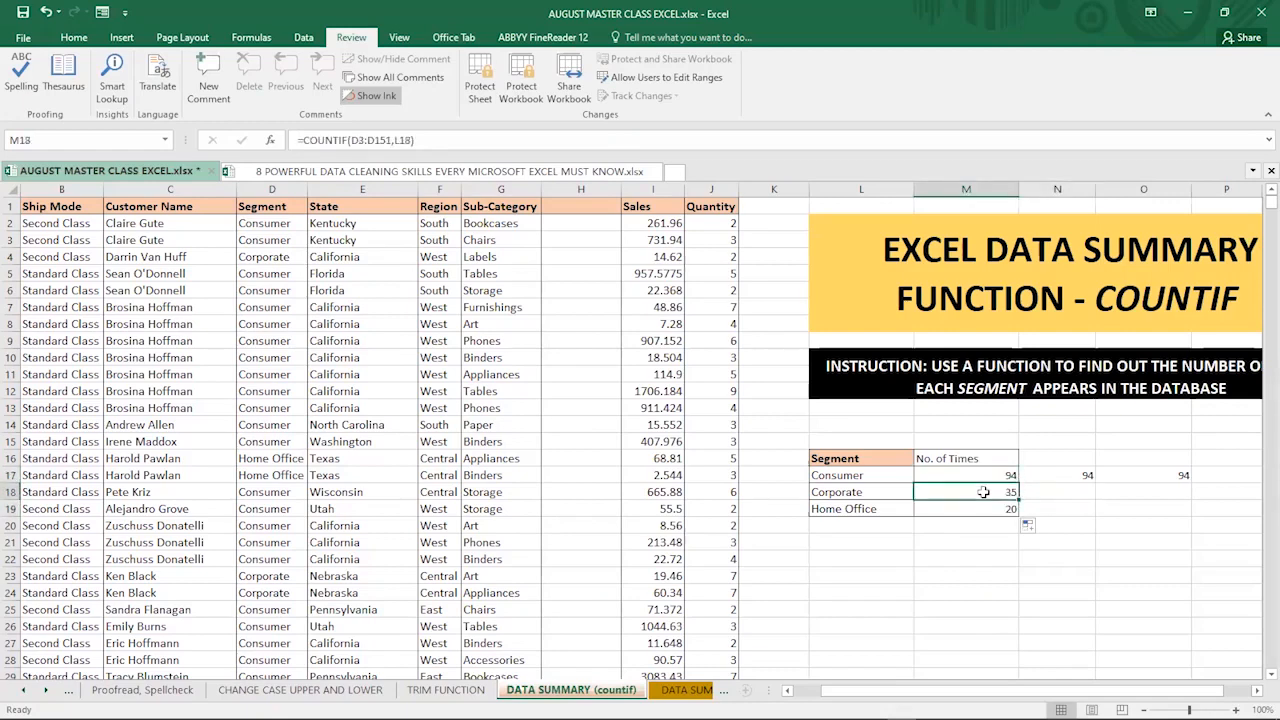
click(985, 480)
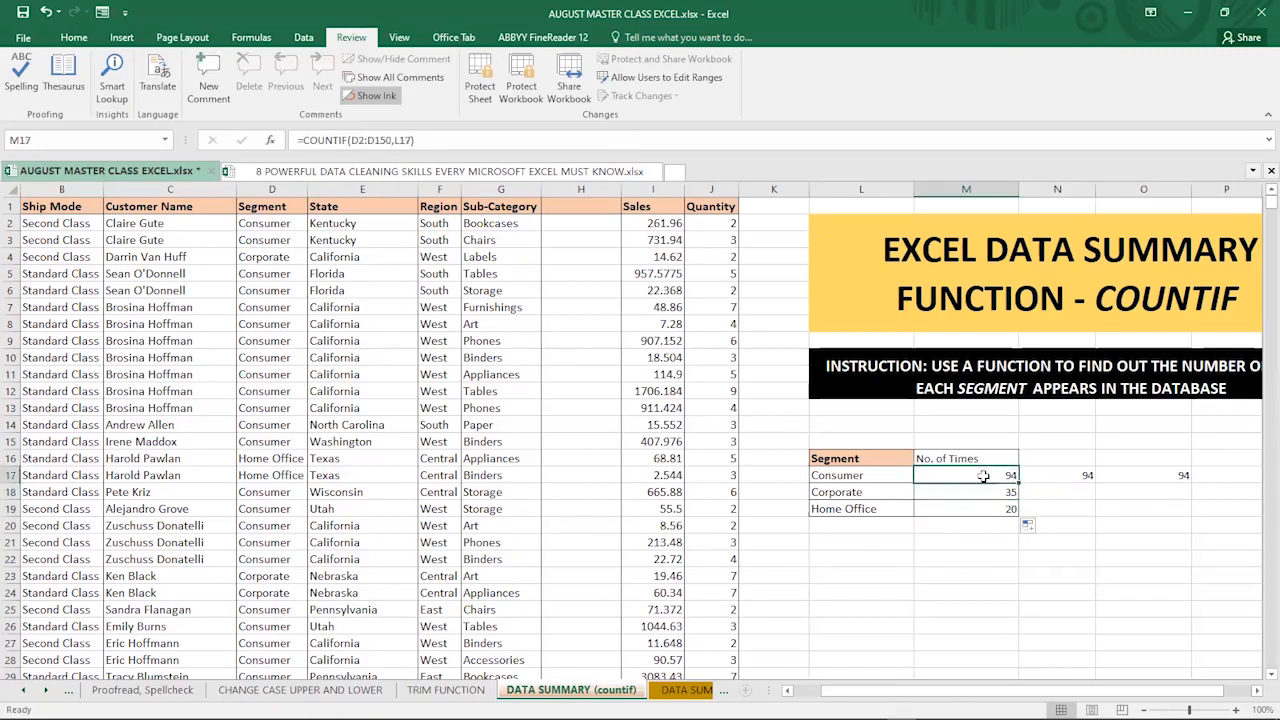
Total the three segment counts in cell M20 by using AutoSum on M17:M19.
click(980, 525)
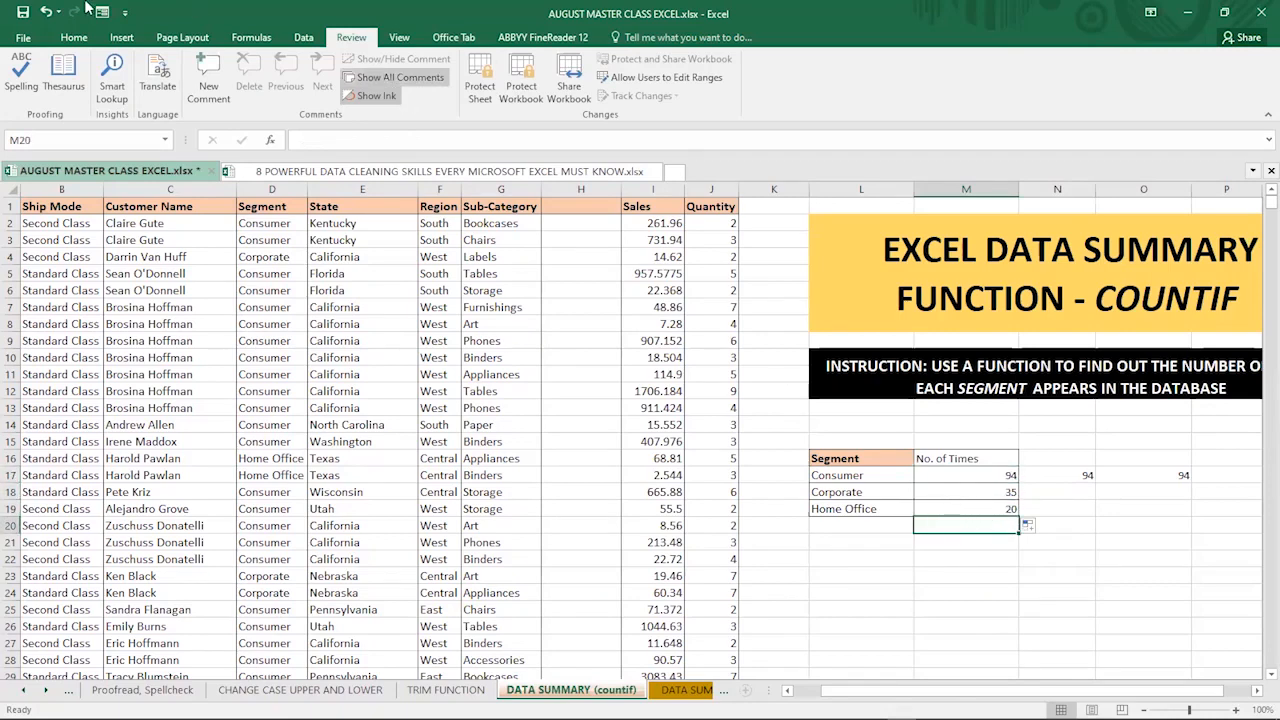
click(66, 39)
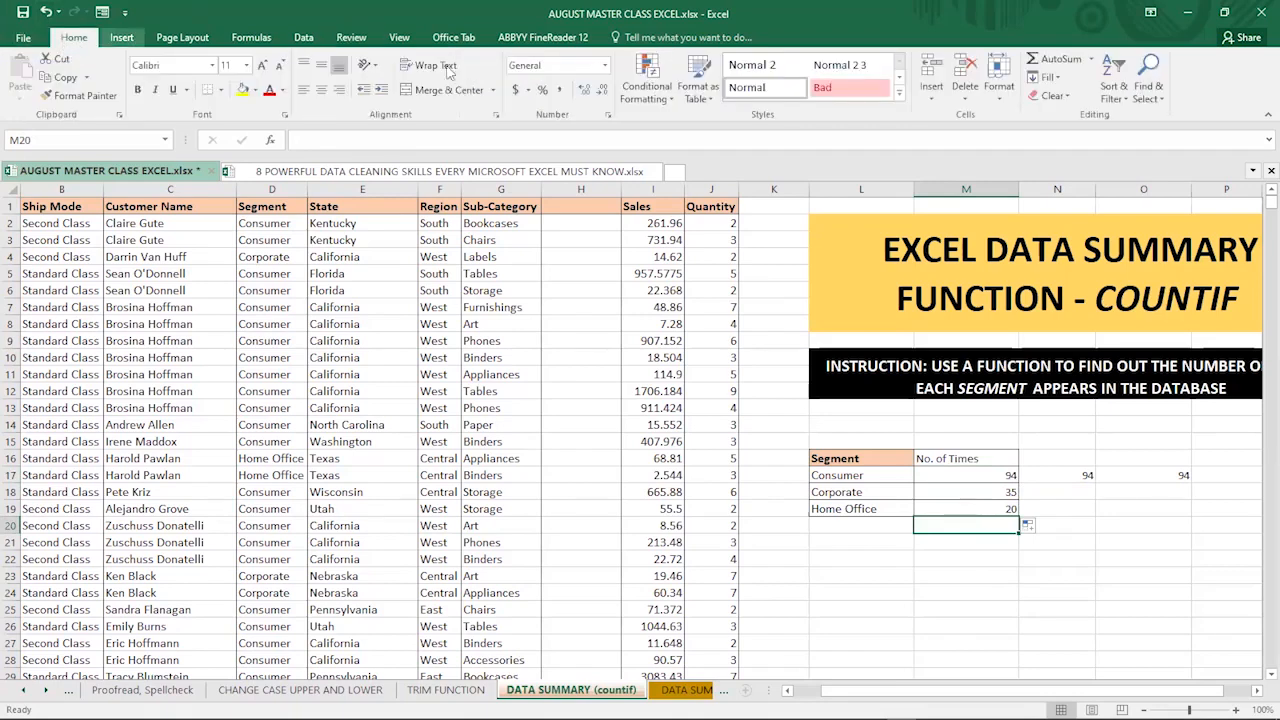
click(1057, 60)
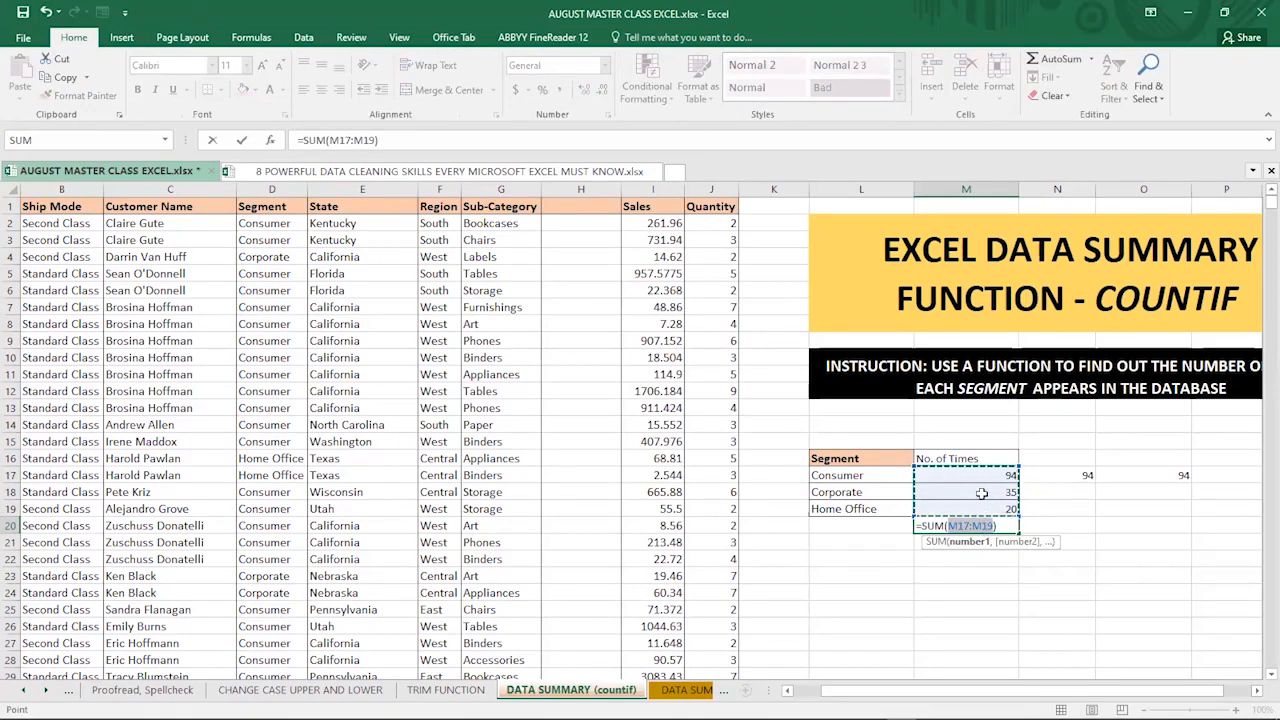
key(Return)
click(972, 525)
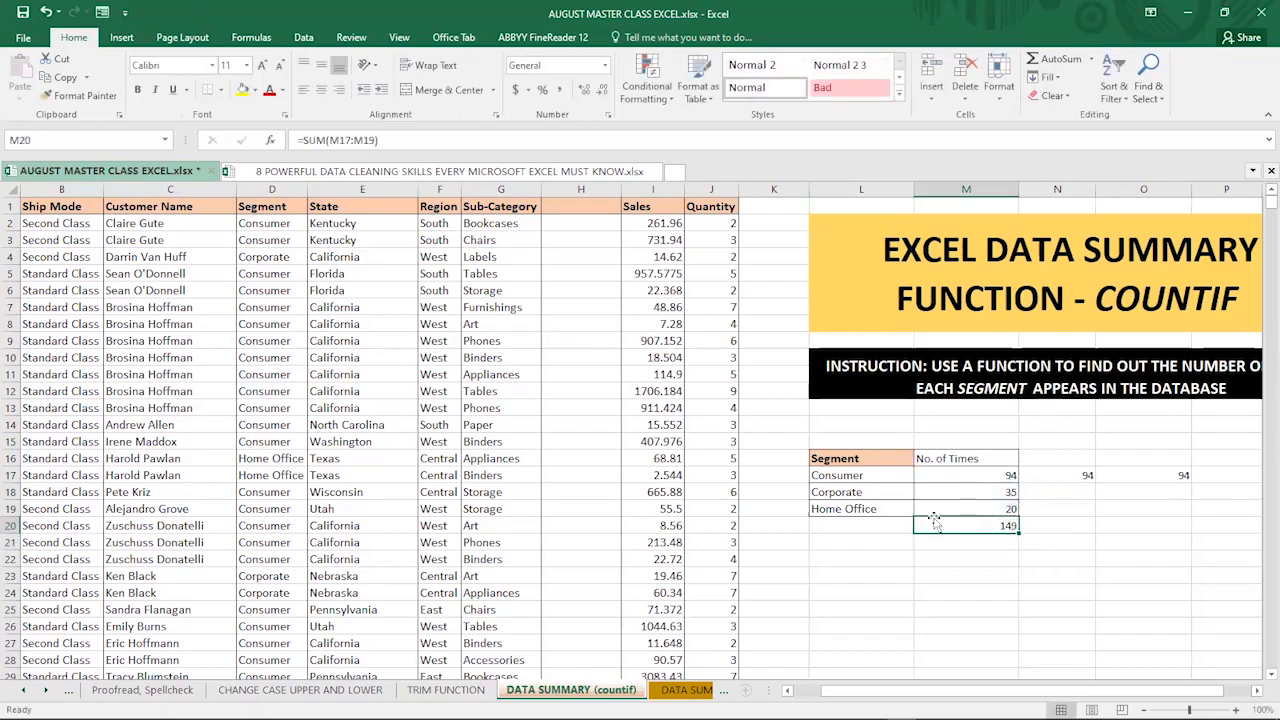
click(790, 542)
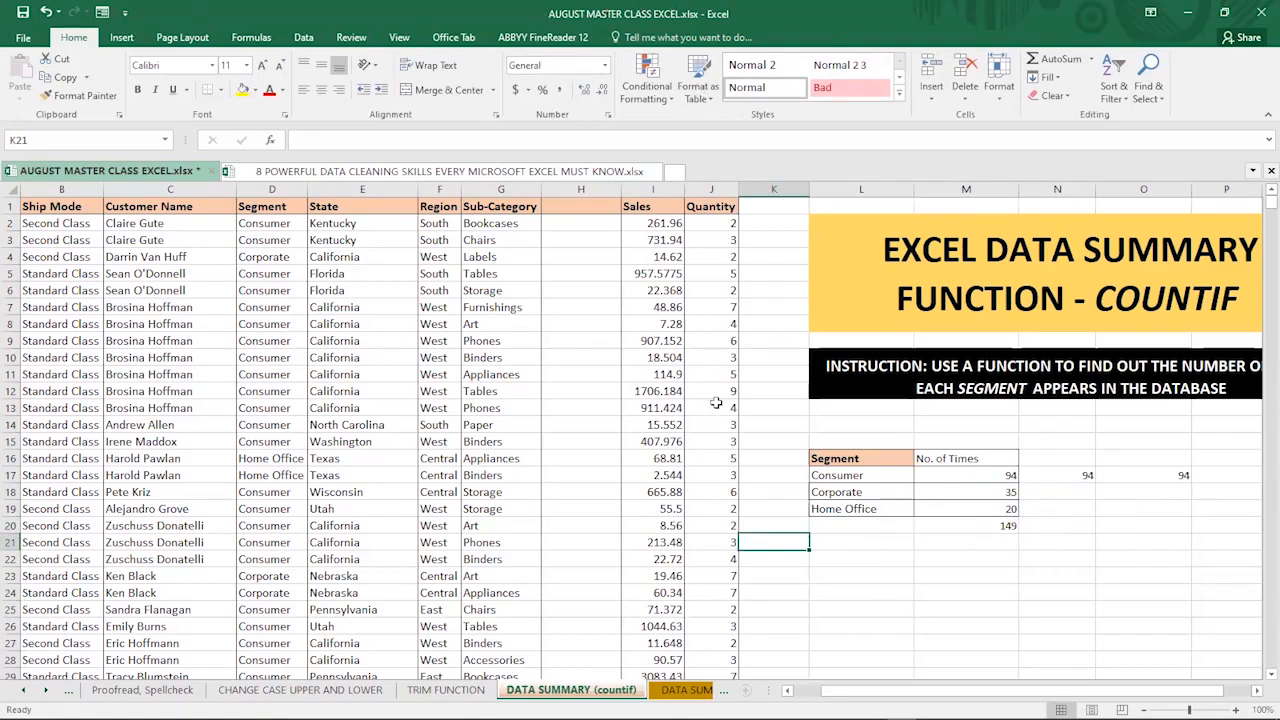
Switch to the DATA SUMMARY (countif) (2) sheet and examine the State and No. of Times table.
key(ctrl+Page_Down)
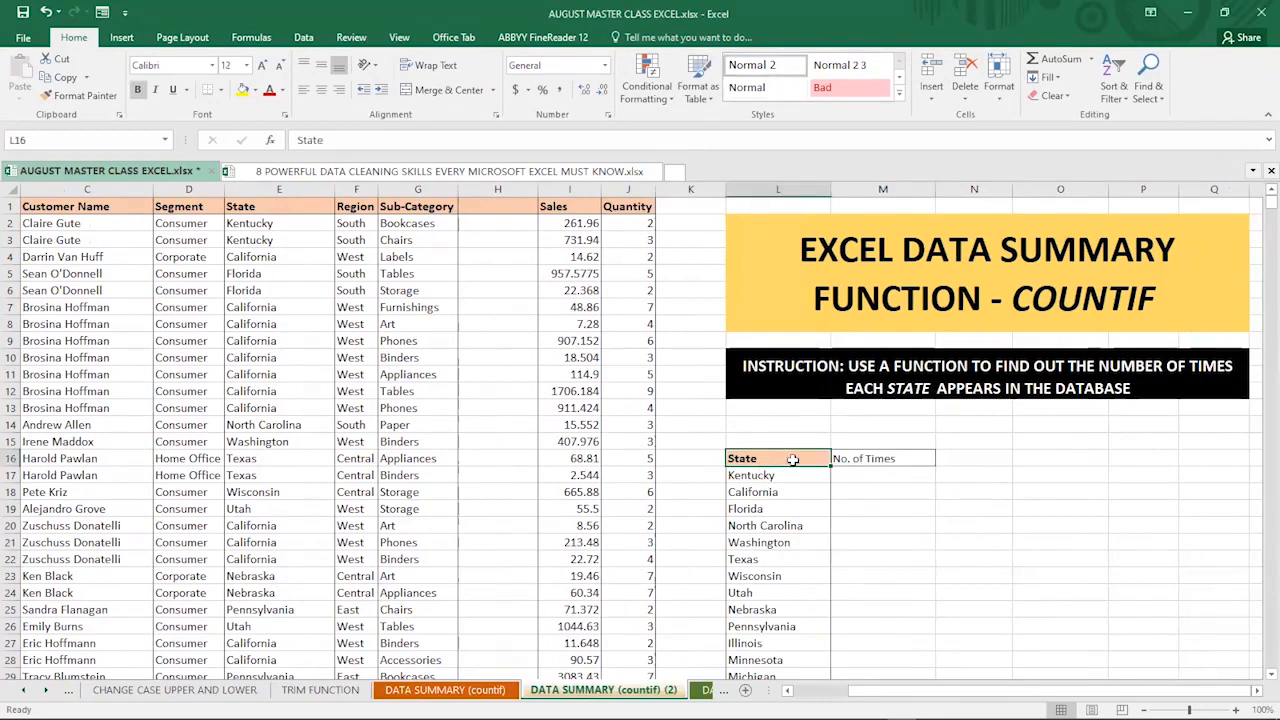
click(805, 439)
click(901, 442)
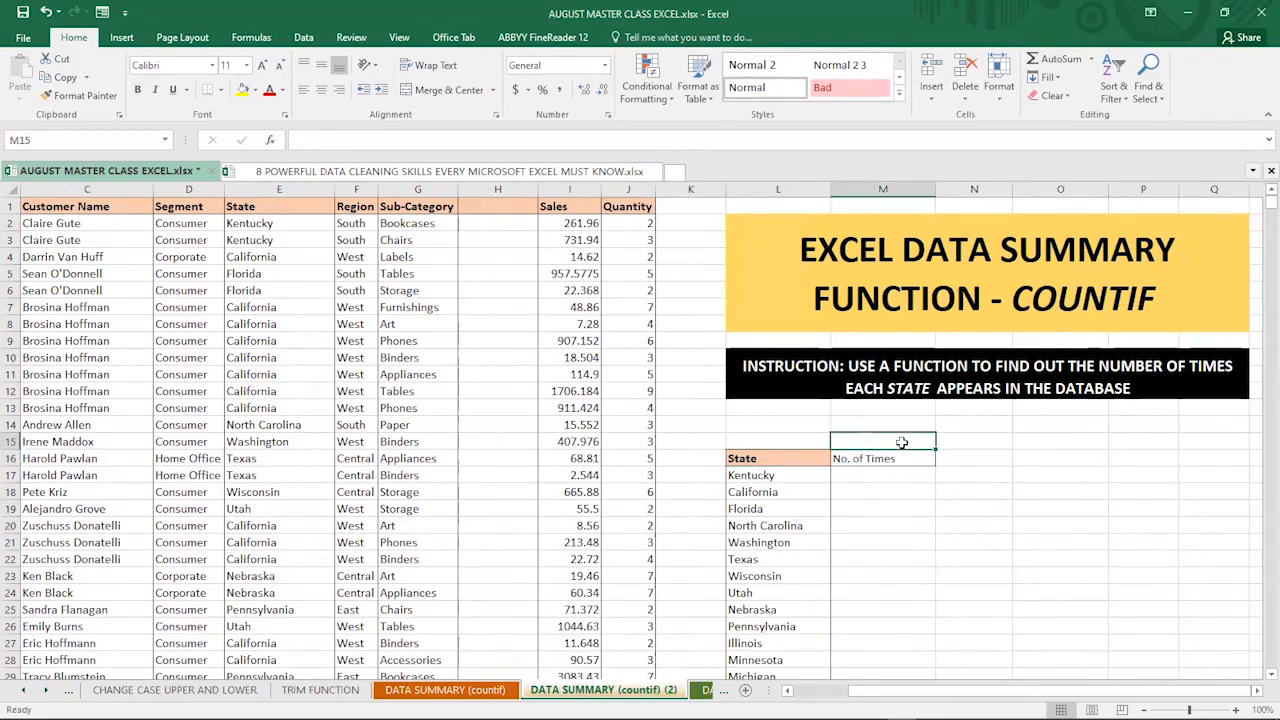
click(870, 459)
click(843, 479)
click(845, 505)
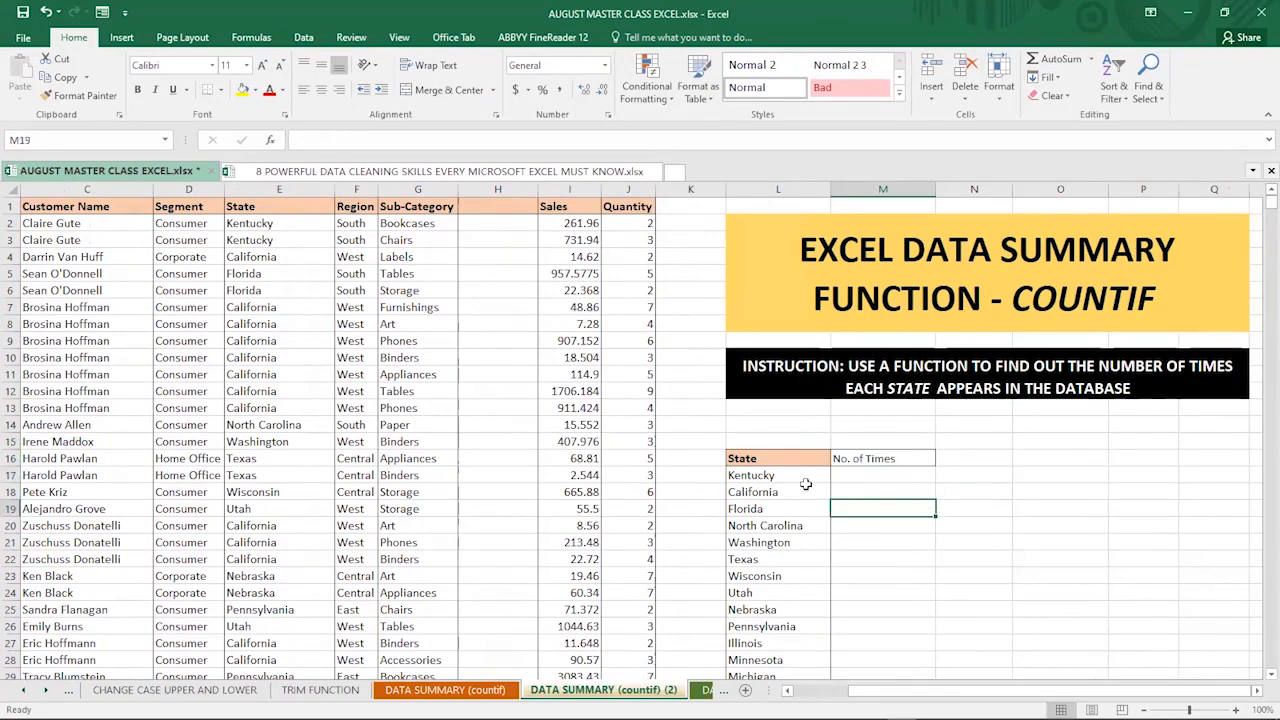
Examine the State and No. of Times table alongside the State column of the sales database.
click(775, 479)
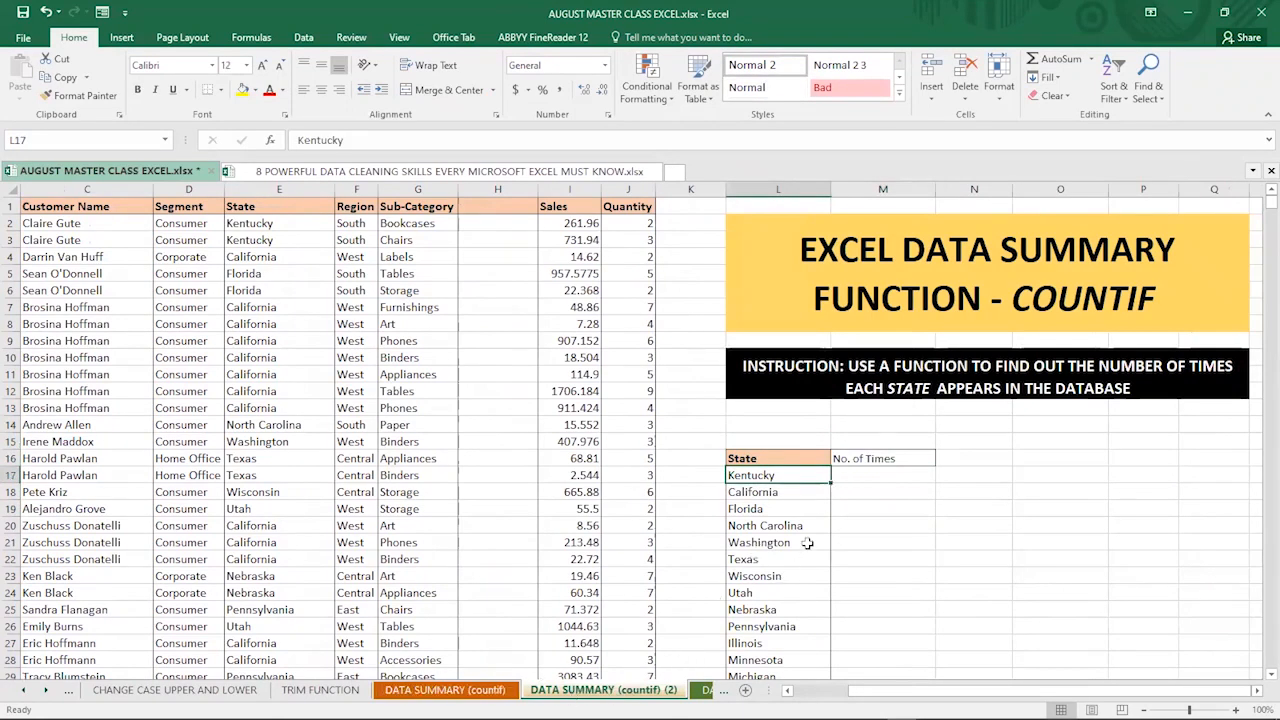
click(900, 477)
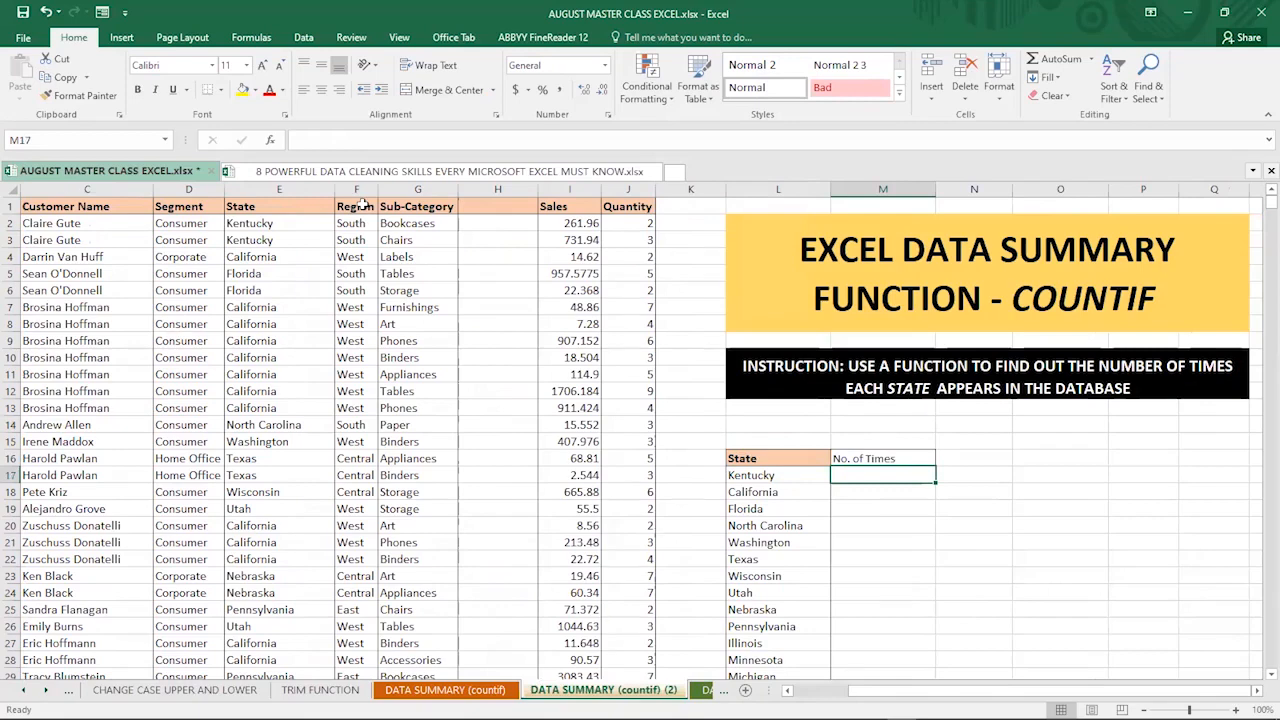
drag(352, 222, 350, 270)
click(258, 208)
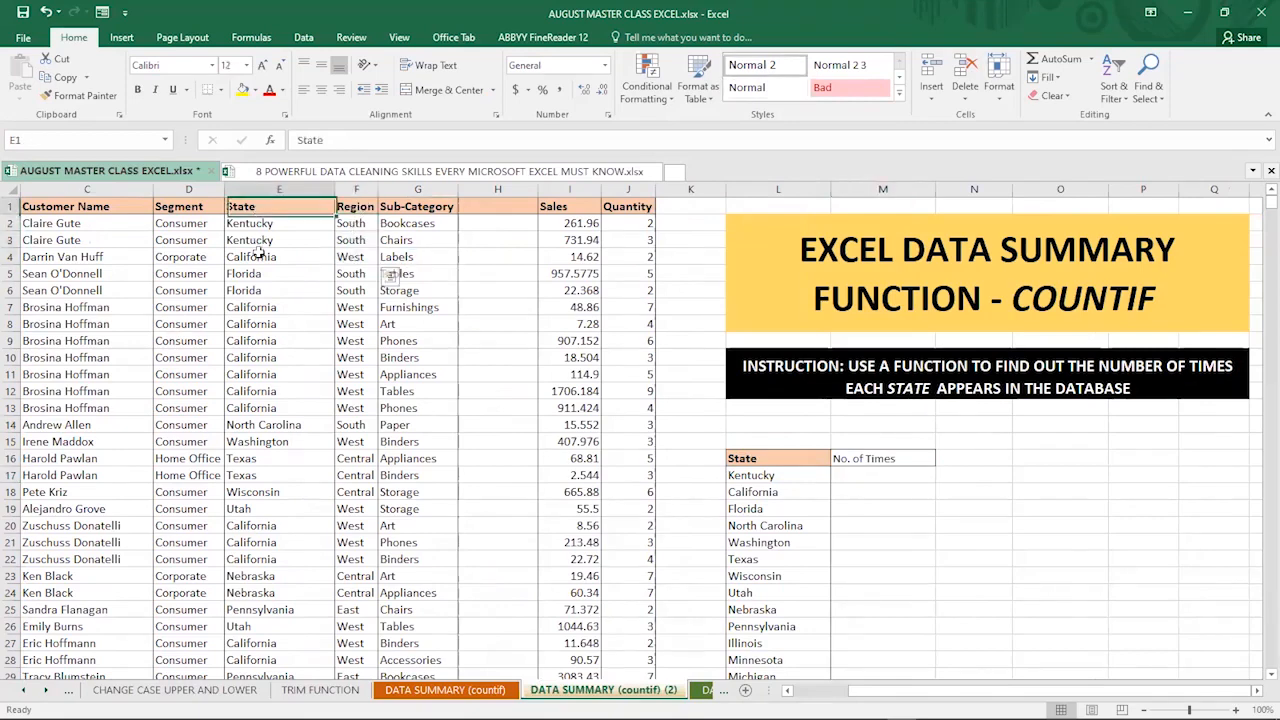
drag(258, 255, 275, 340)
click(865, 475)
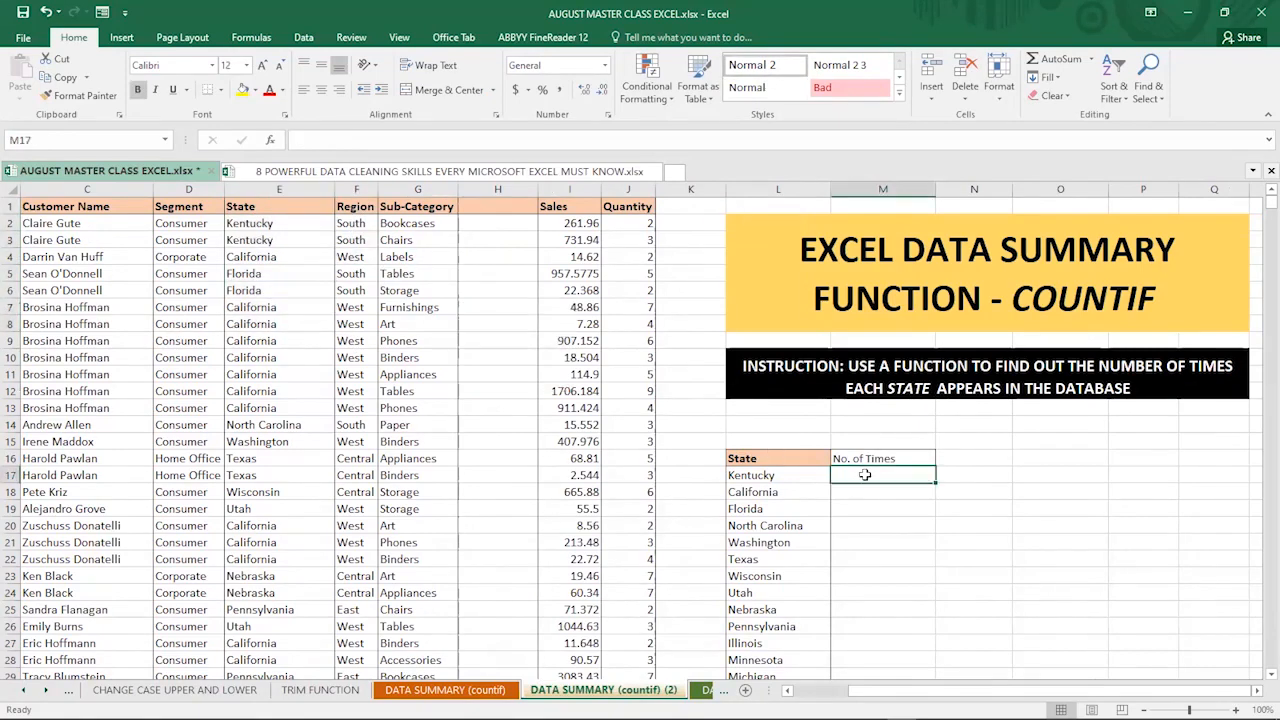
click(776, 473)
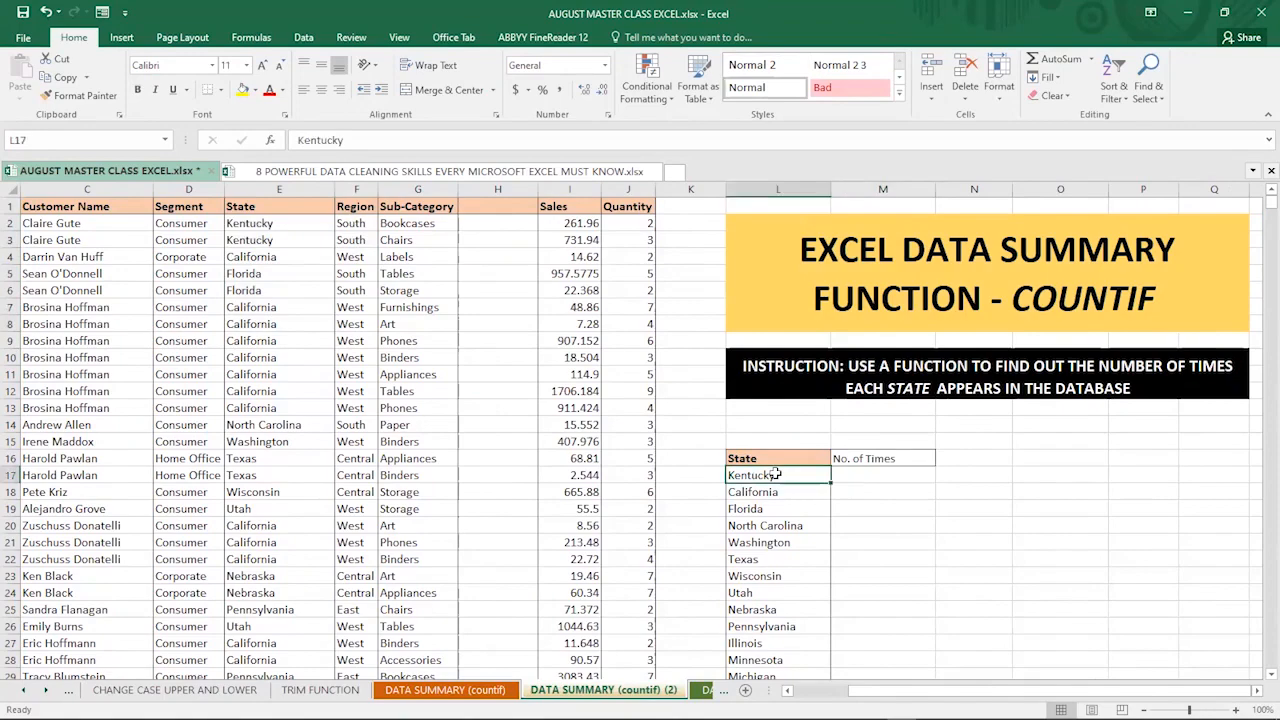
click(890, 476)
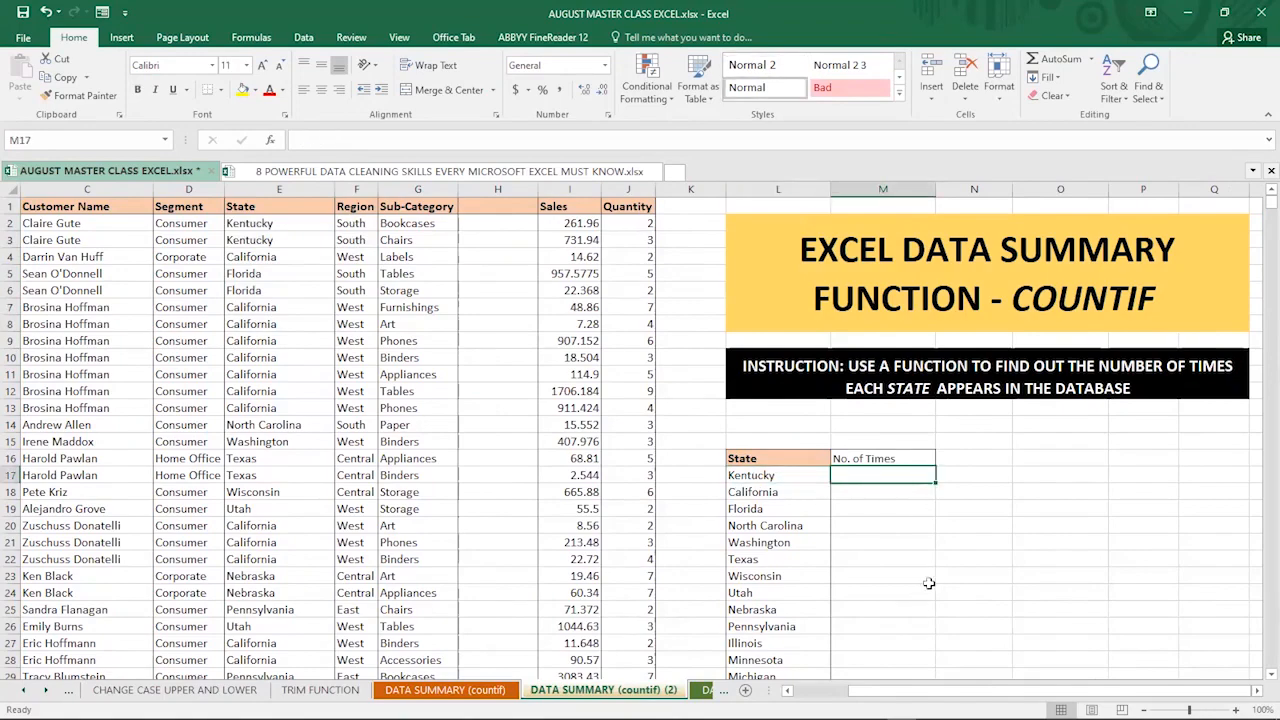
scroll(948, 563, down, 1)
scroll(948, 563, down, 7)
scroll(950, 555, up, 8)
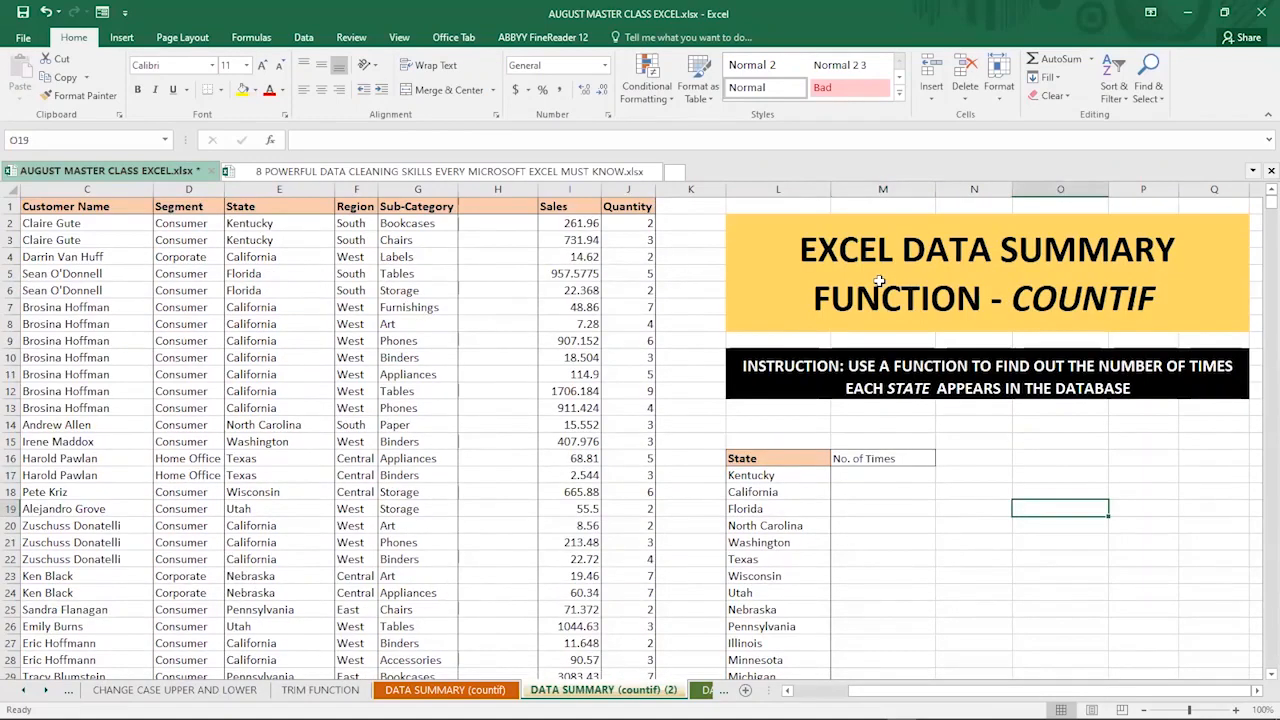
click(882, 282)
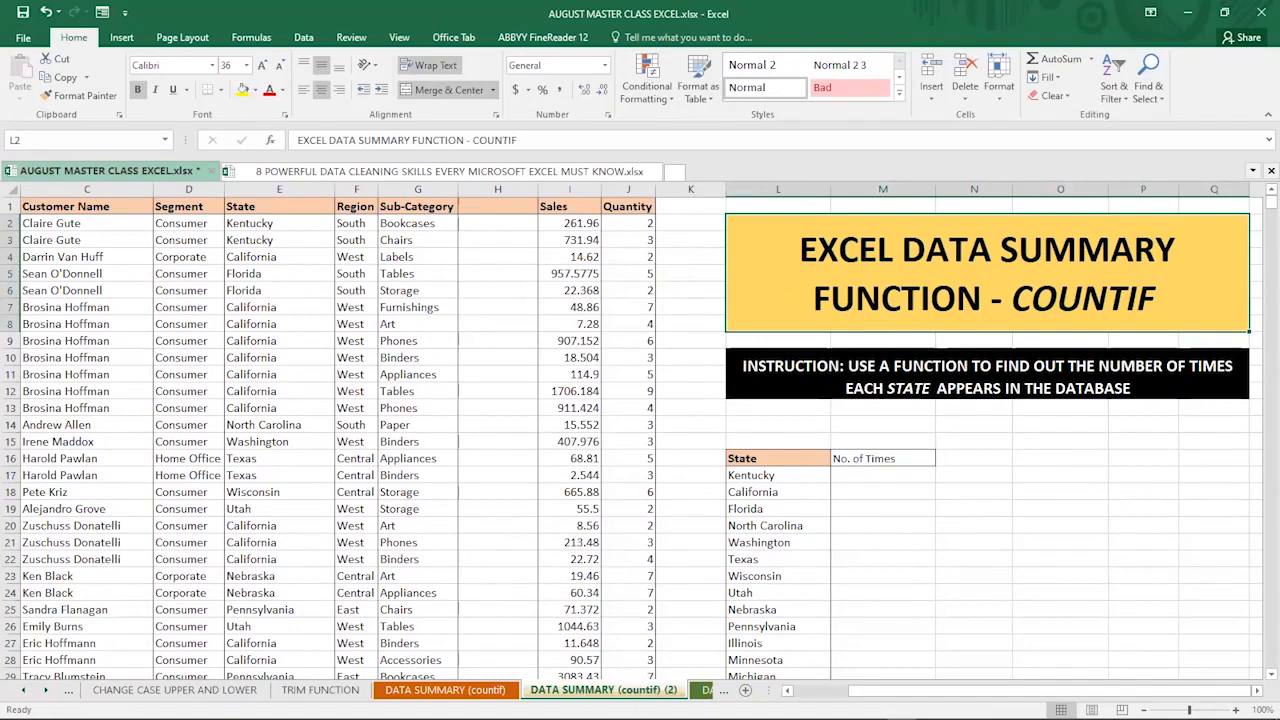
Switch to the DATA SUMMARY (sumif) sheet and examine the repeated Kentucky and California entries in the State column.
click(45, 691)
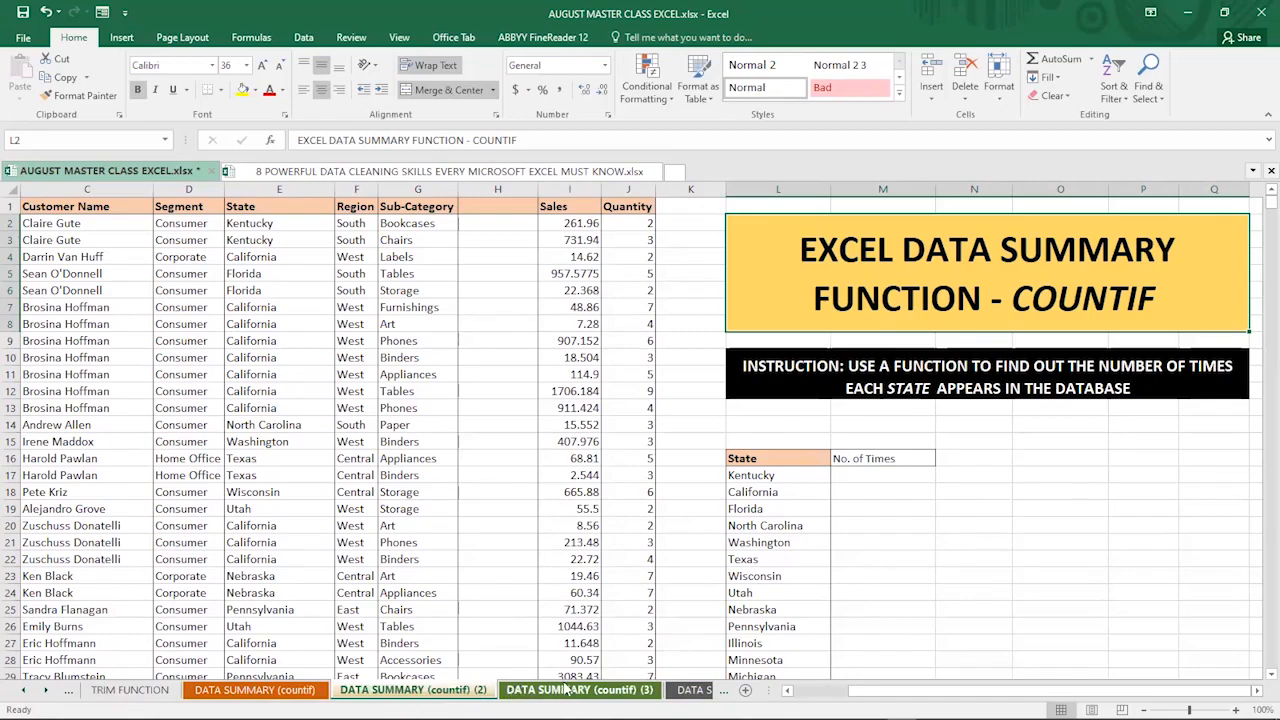
click(625, 690)
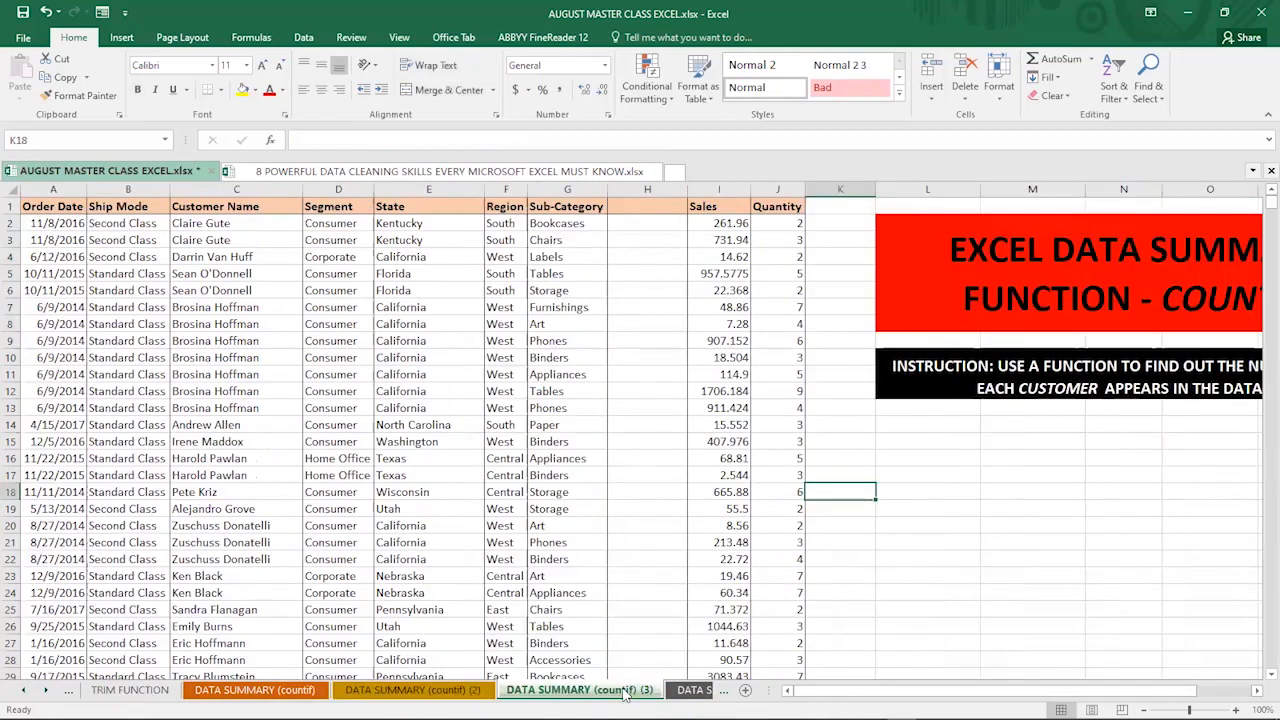
click(693, 690)
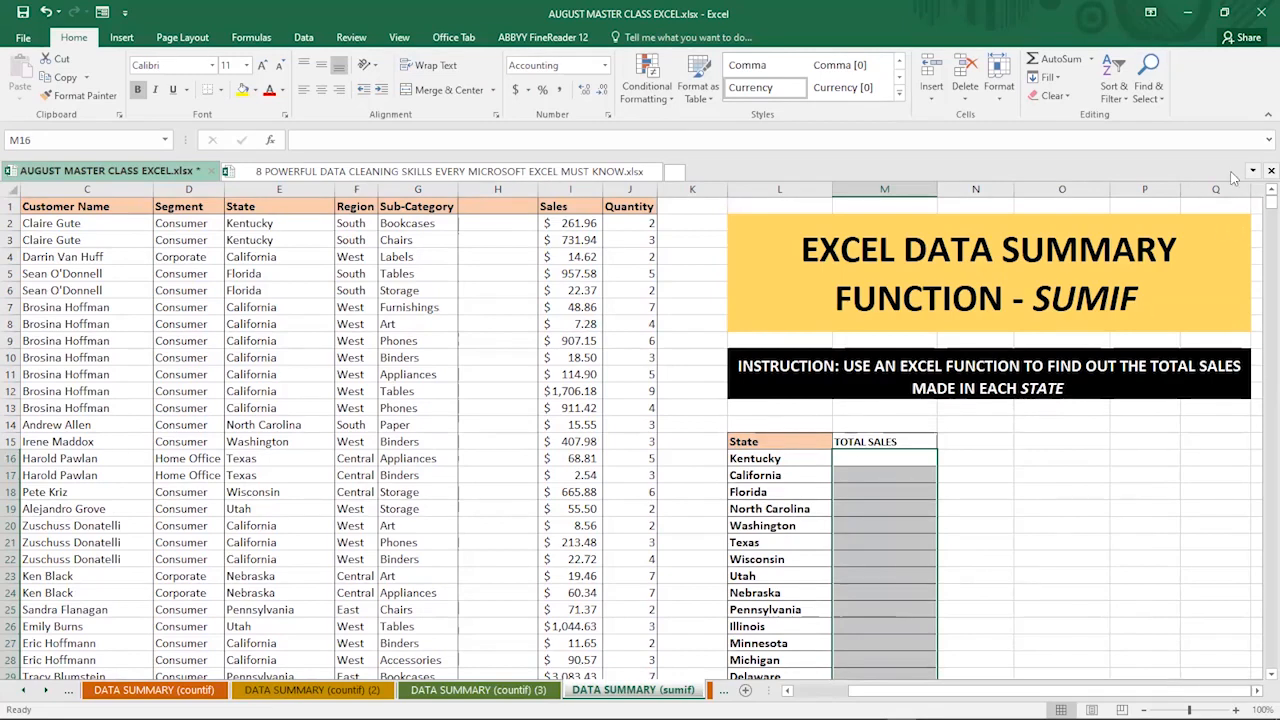
click(240, 223)
click(245, 238)
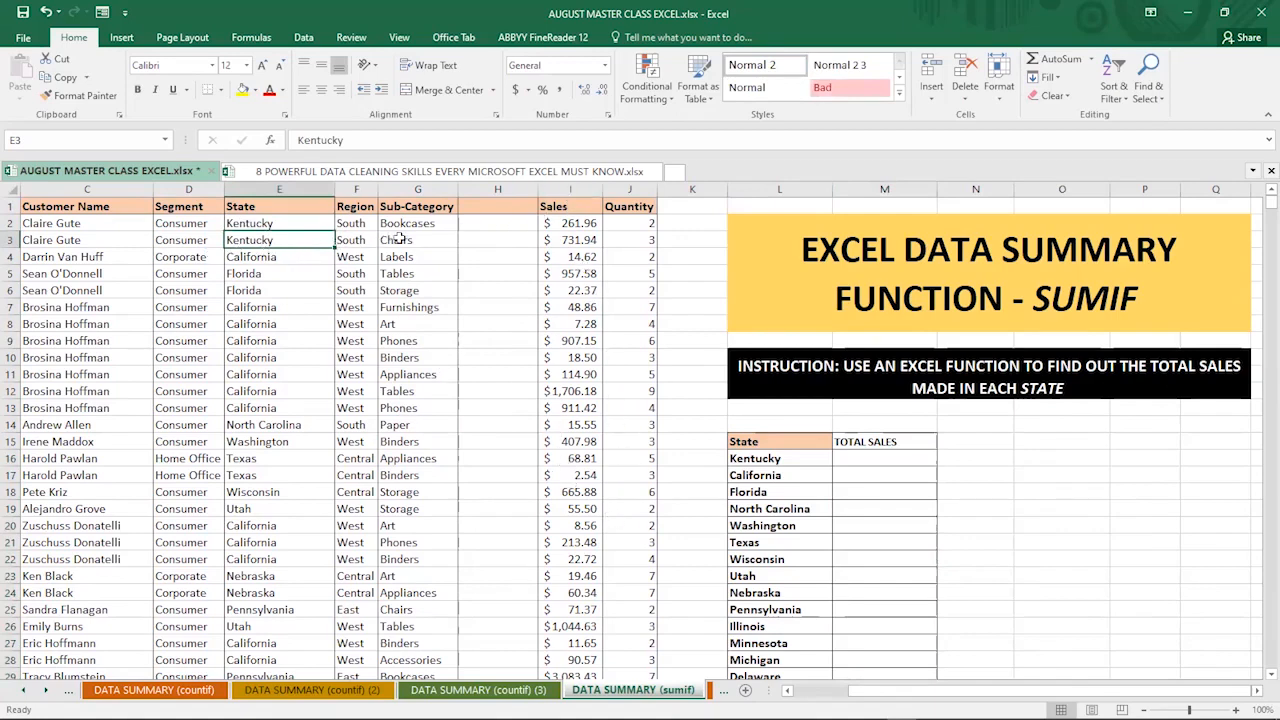
click(249, 227)
drag(249, 227, 294, 408)
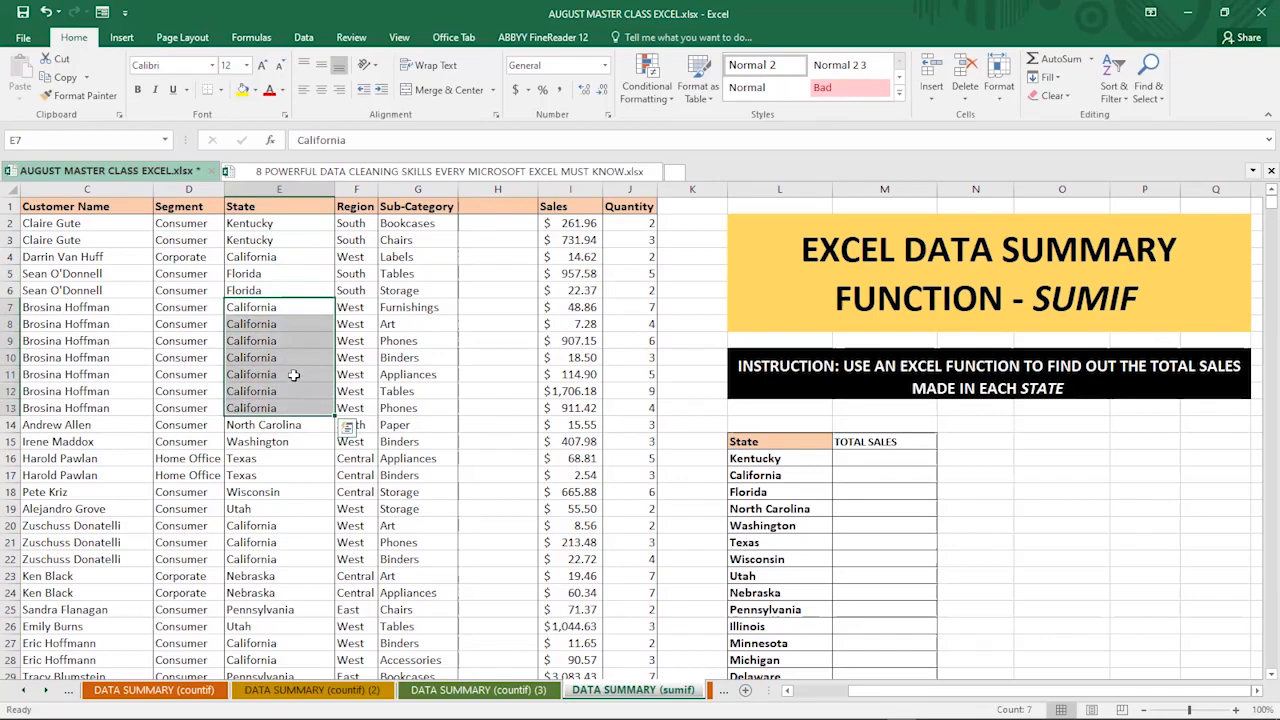
Start a SUMIF formula in M16 for Kentucky's total sales, with the State data E2:E150 as the range.
click(892, 457)
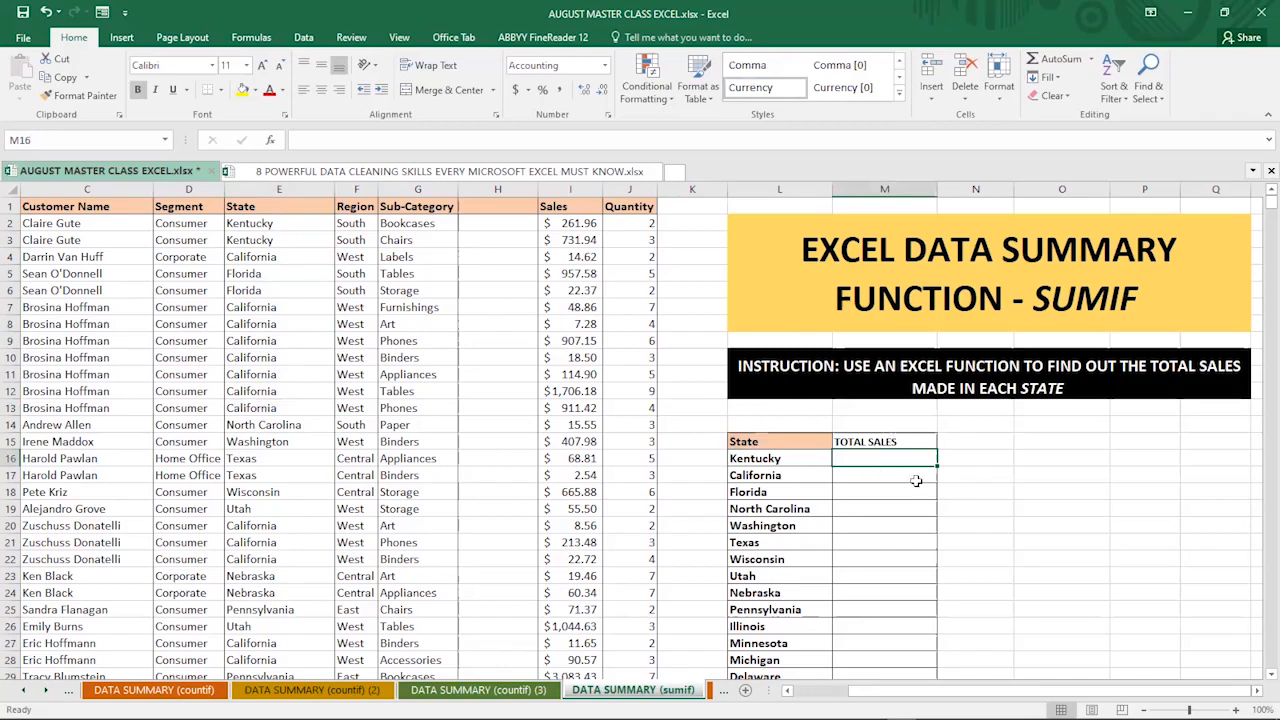
text(=)
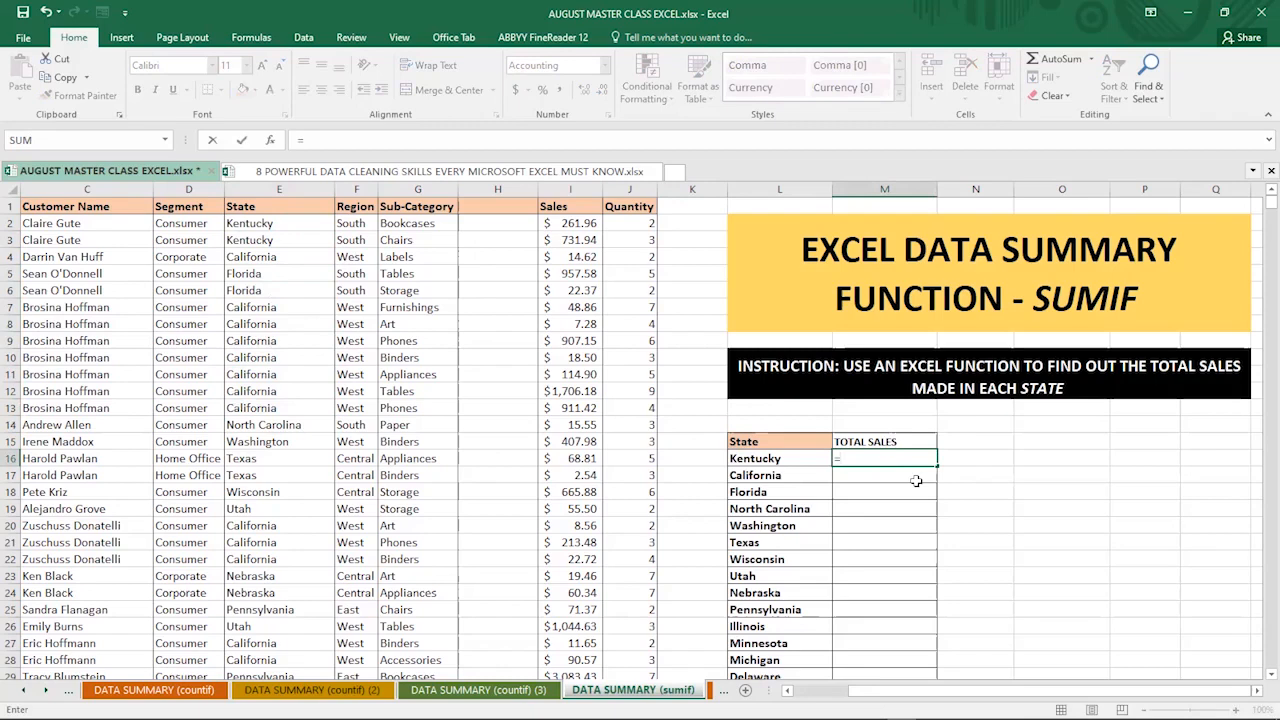
text(s)
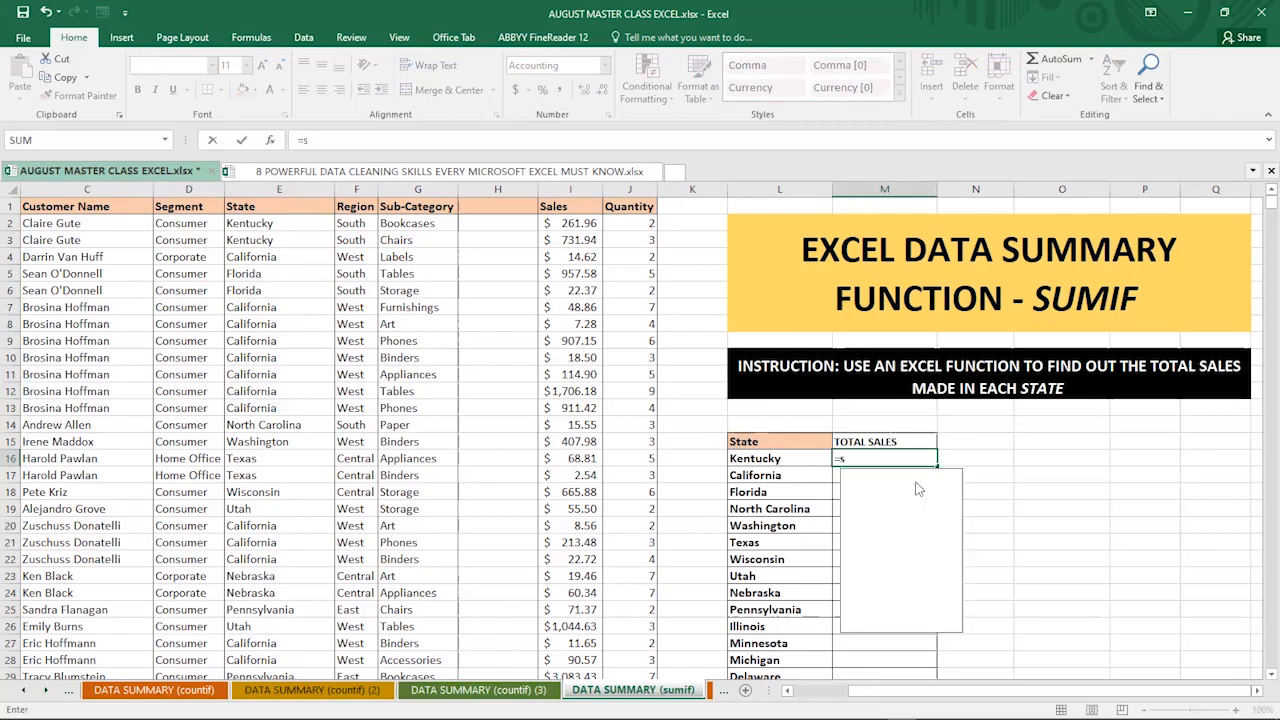
text(um)
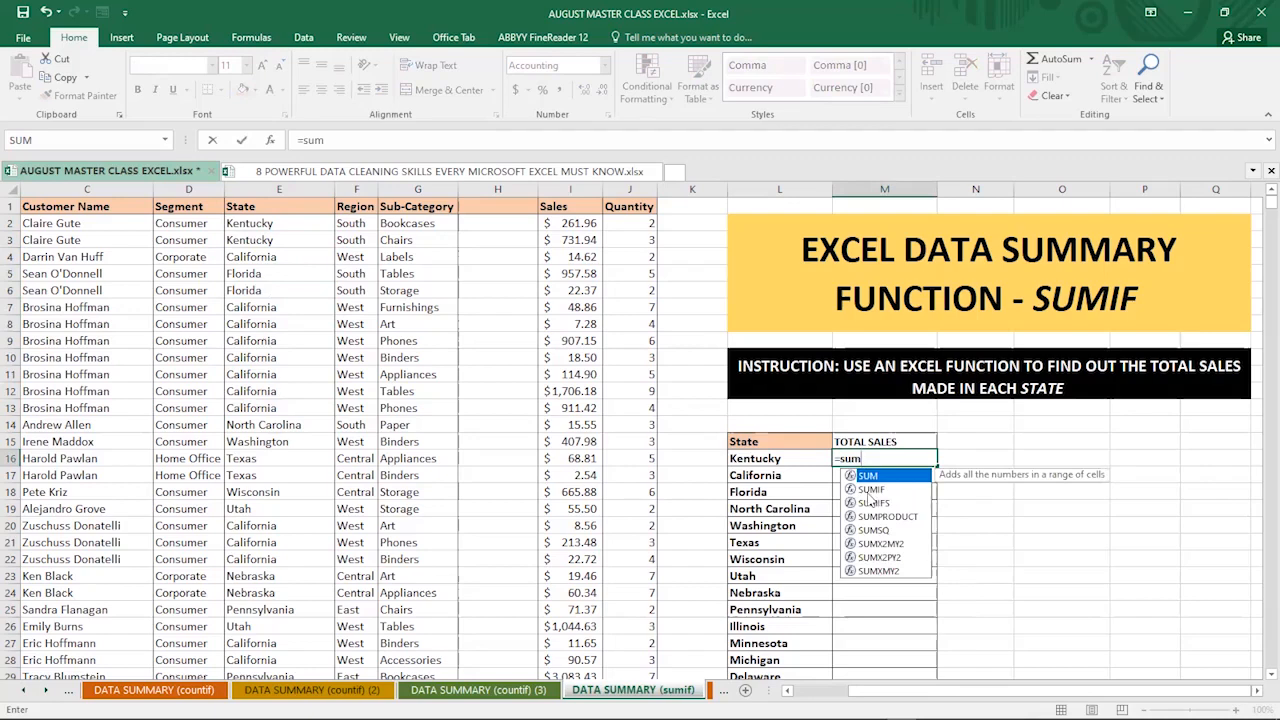
click(881, 491)
key(Tab)
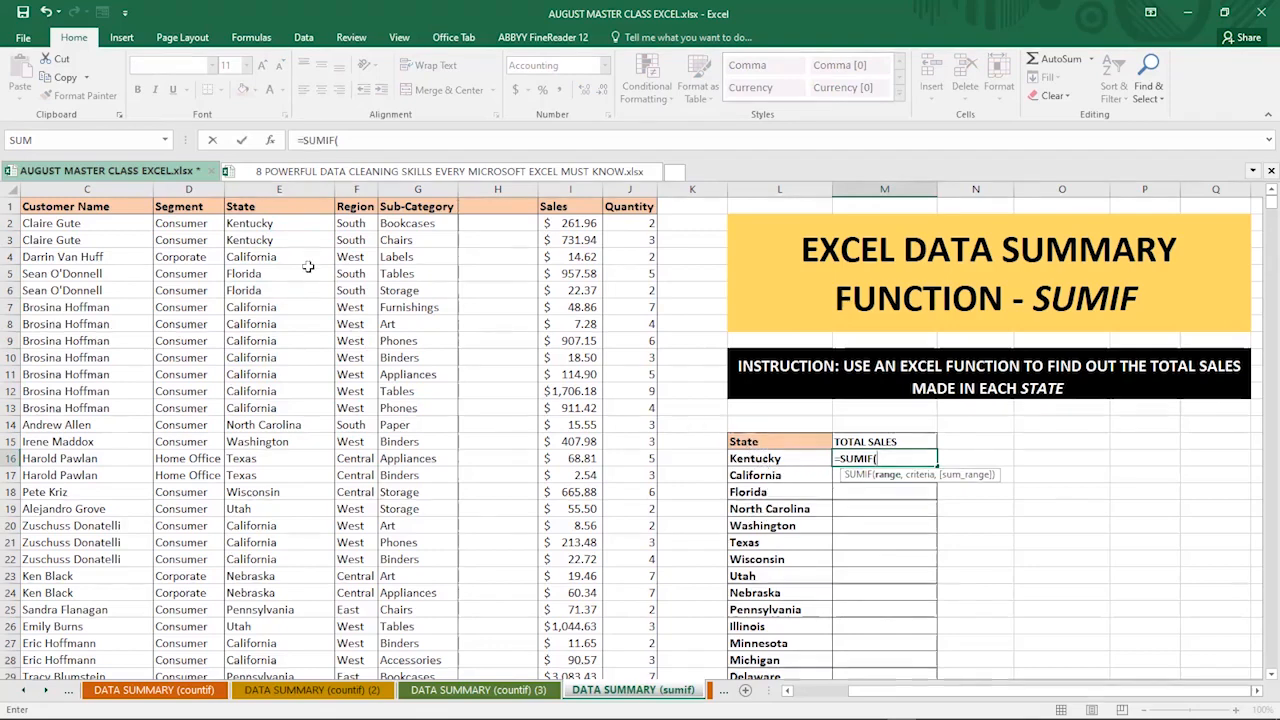
click(281, 225)
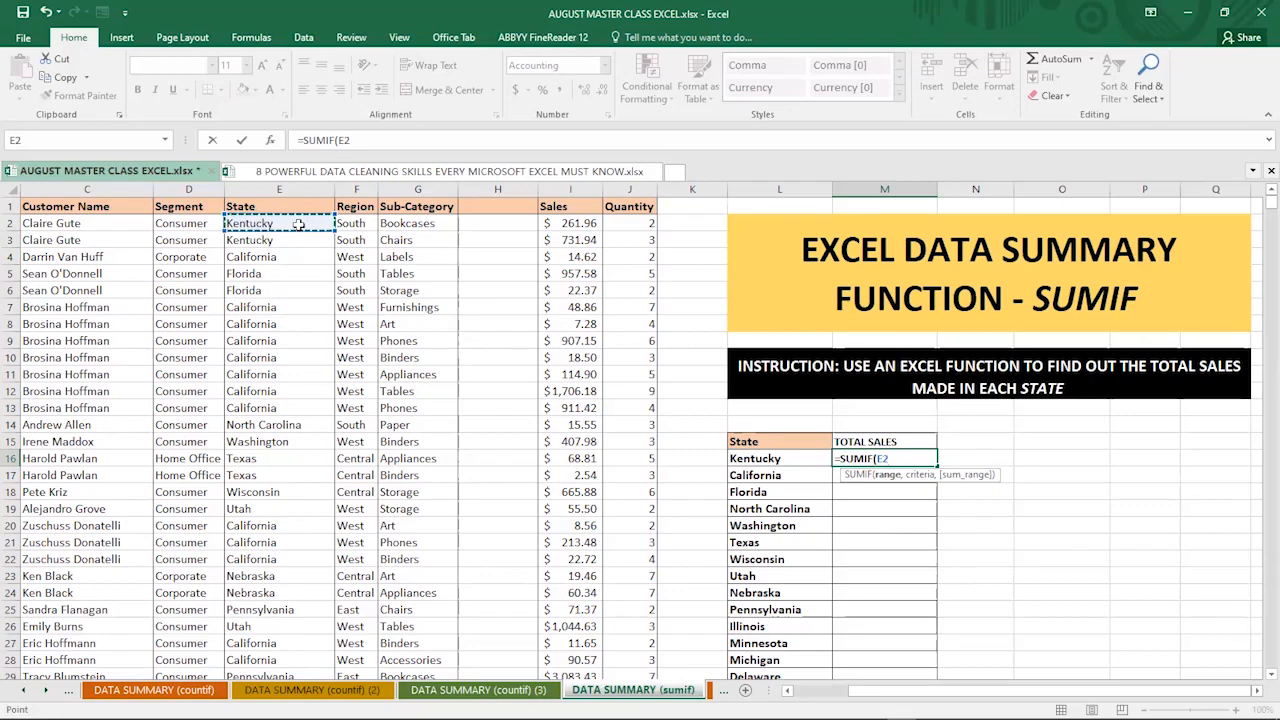
key(ctrl+shift+Down)
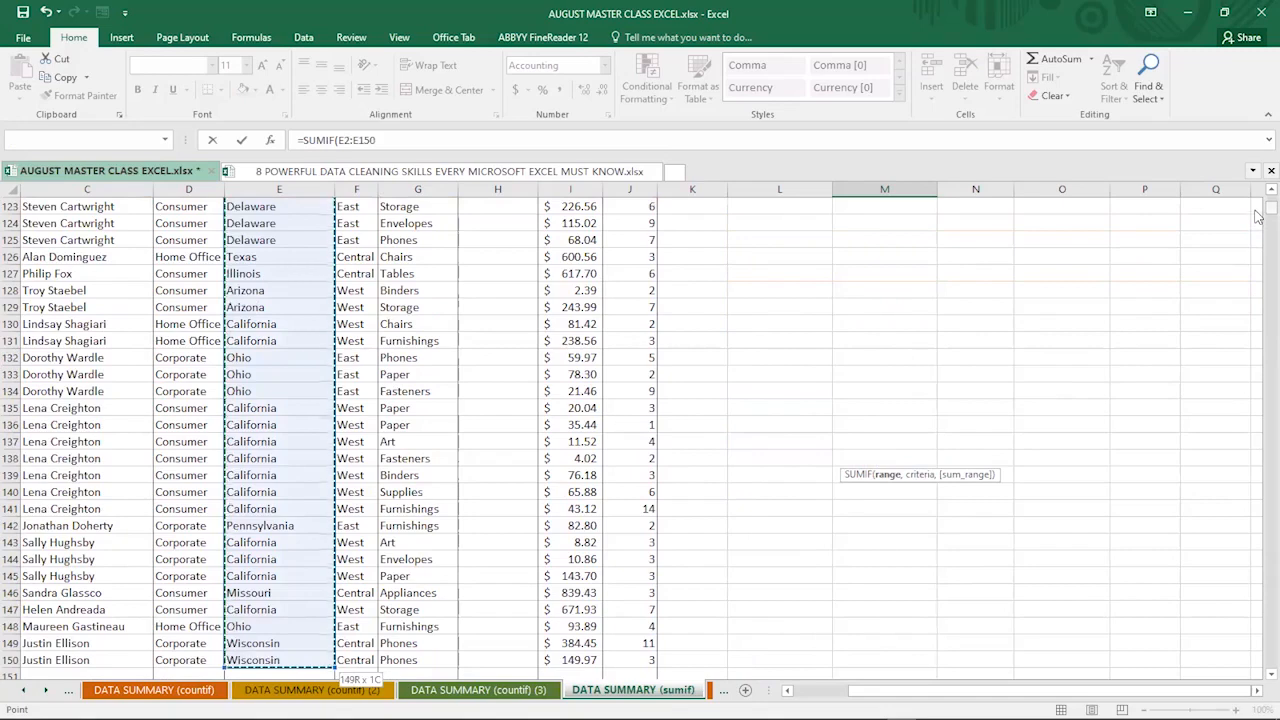
drag(1270, 209, 1270, 196)
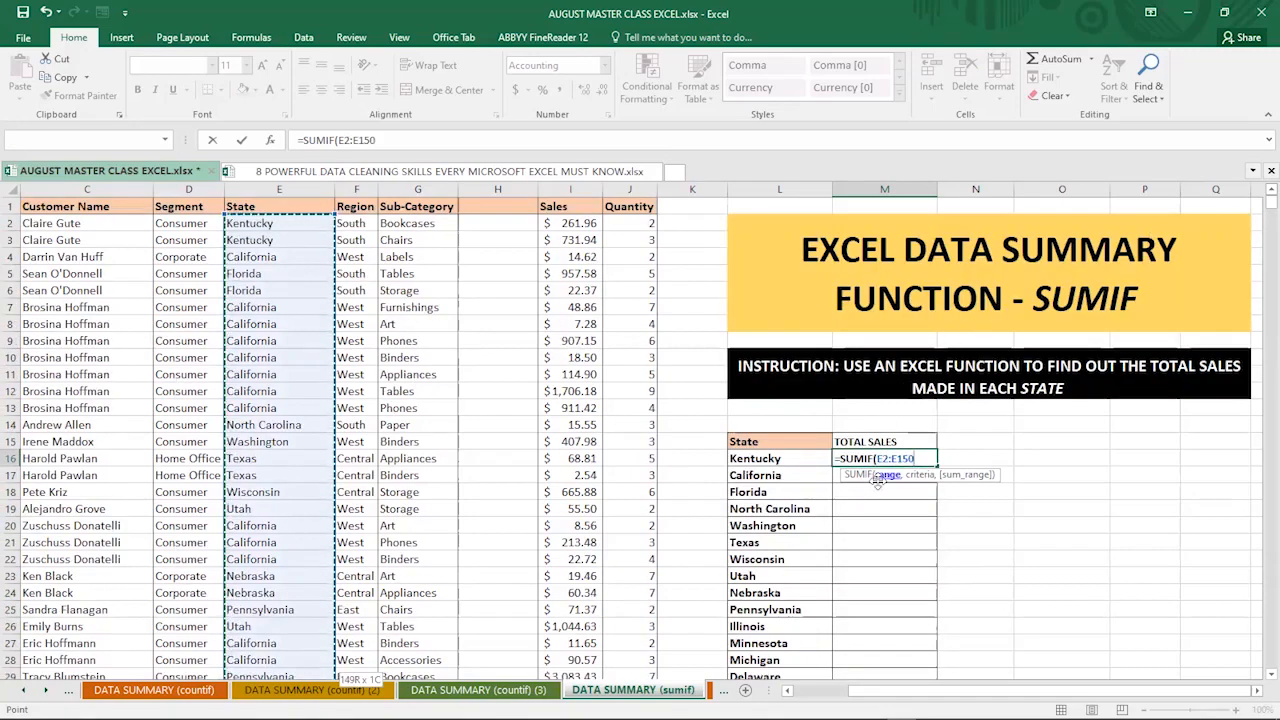
text(,)
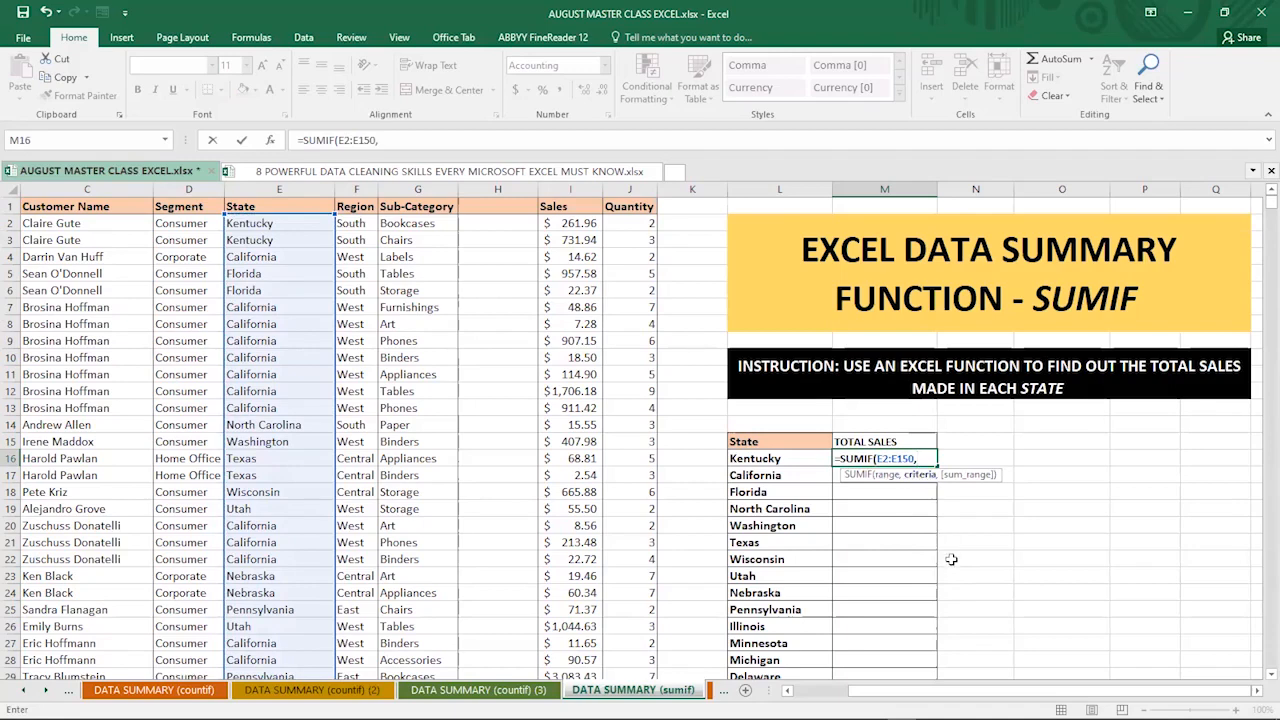
Complete the M16 SUMIF formula with L16 as the criterion and the Sales data I2:I150 as the sum range.
click(769, 459)
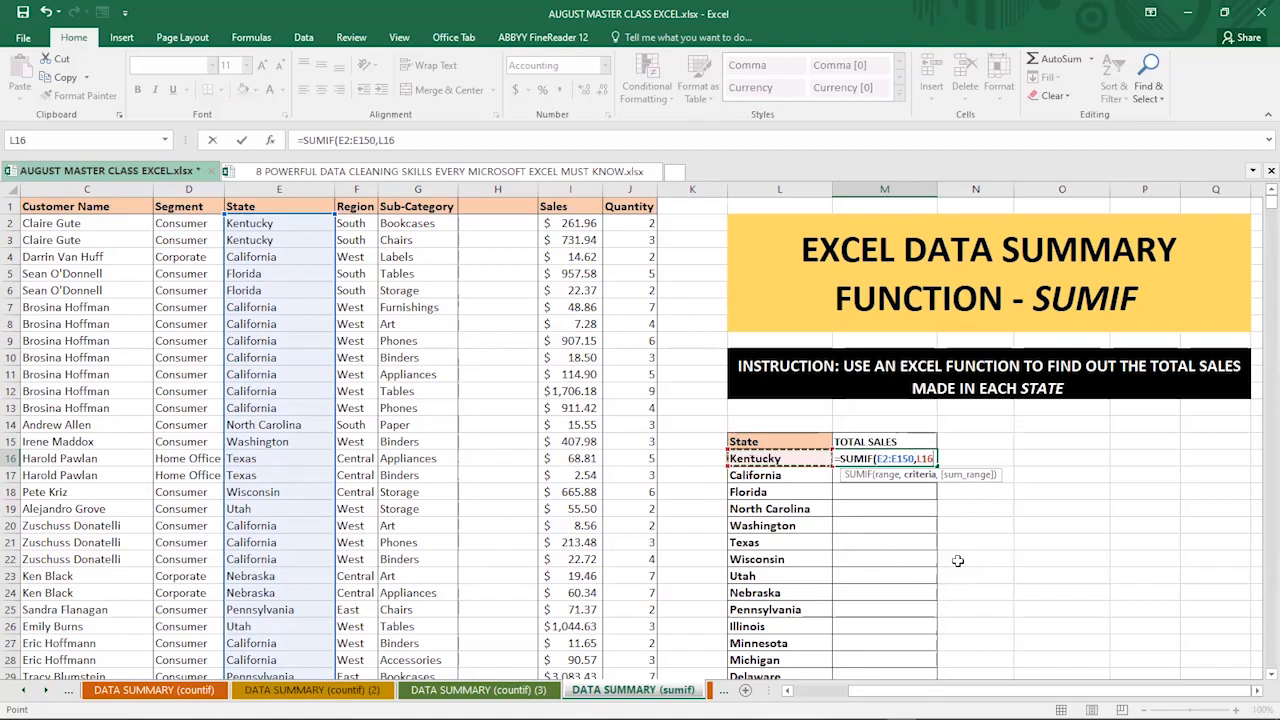
text(,)
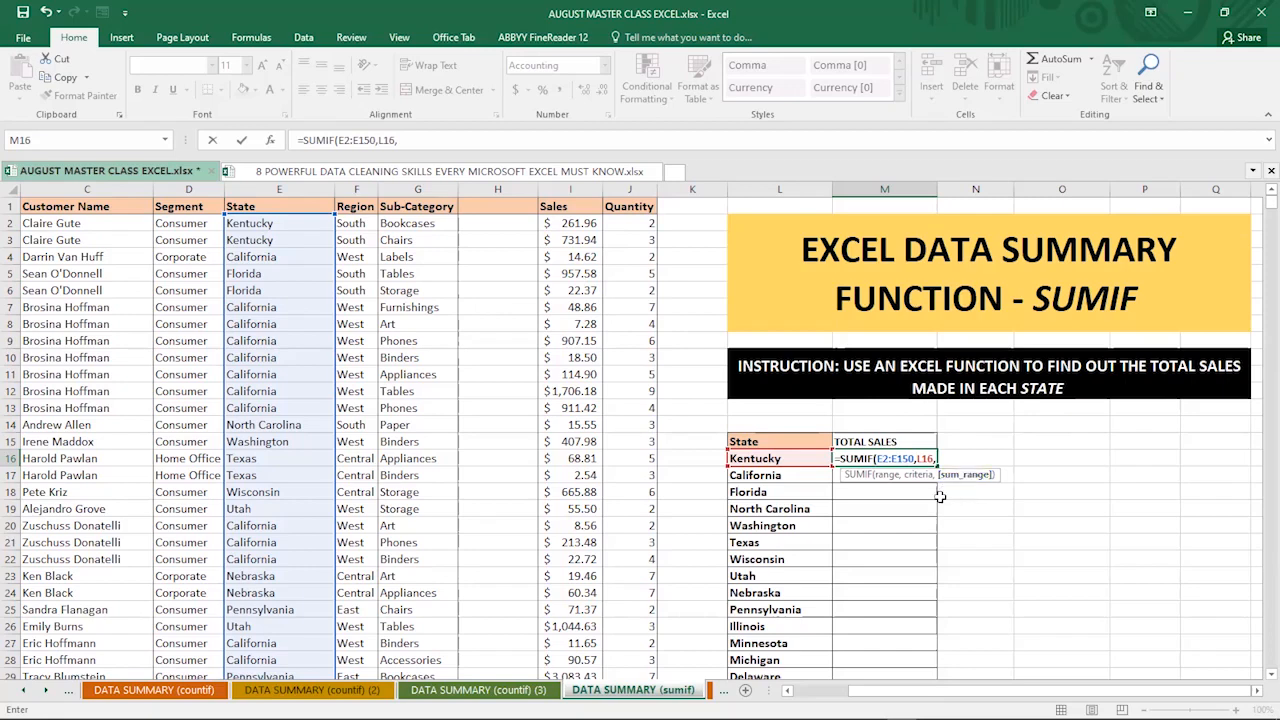
click(569, 224)
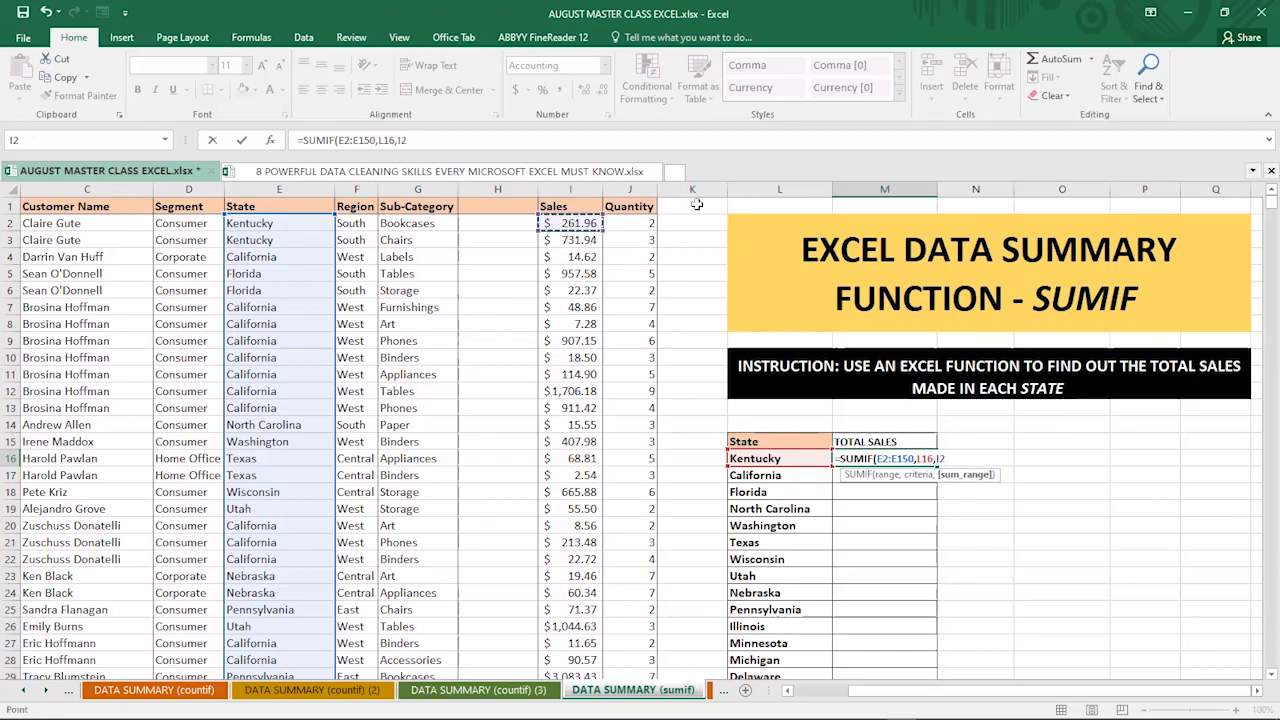
key(ctrl+shift+Down)
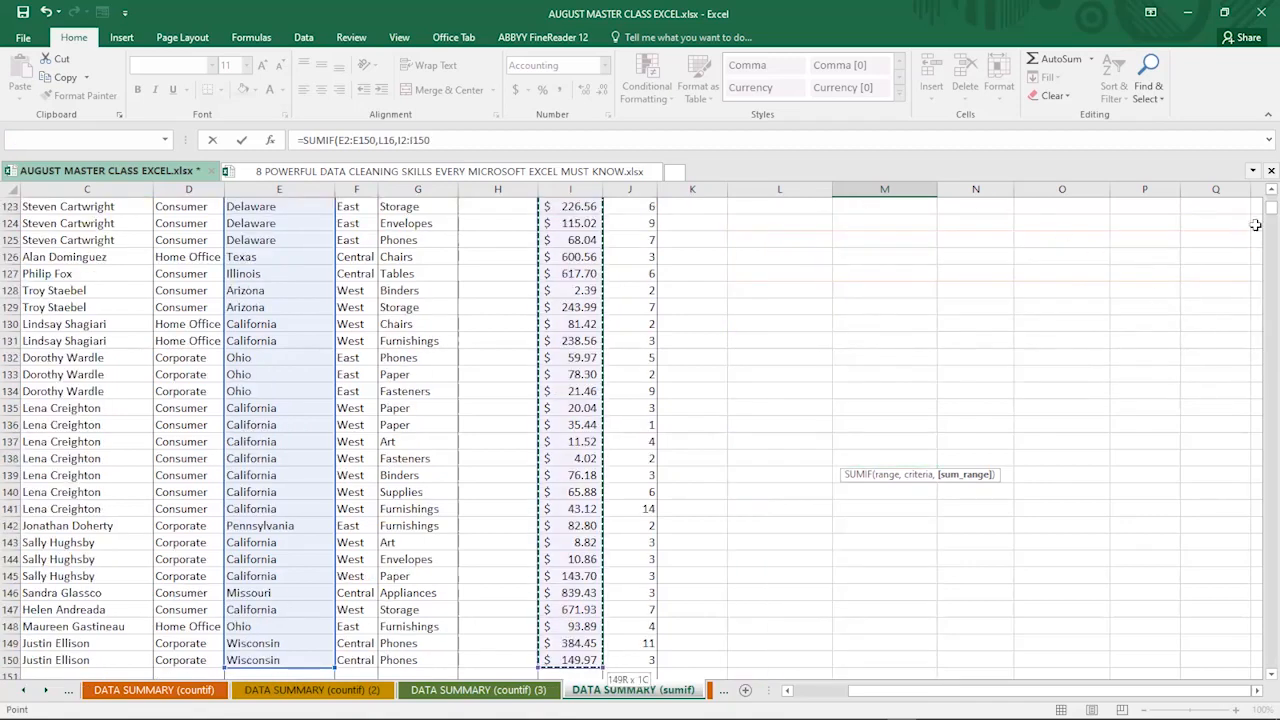
drag(1270, 209, 1267, 188)
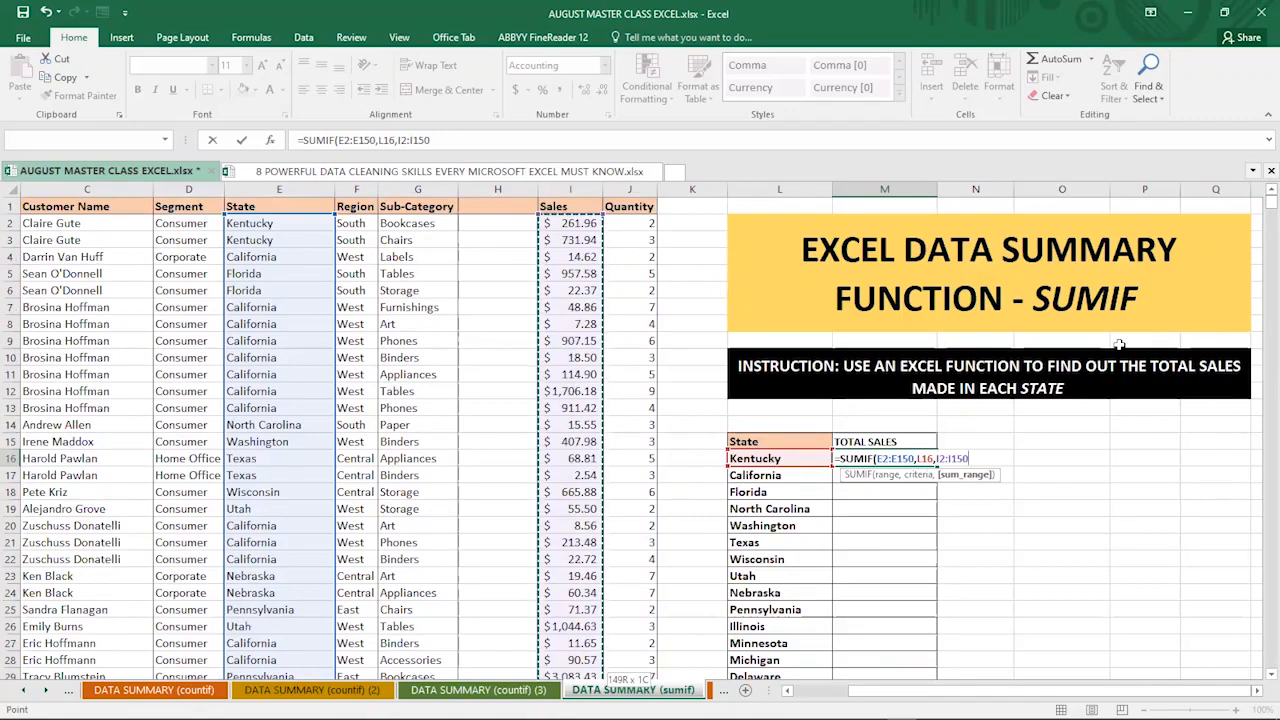
key(Return)
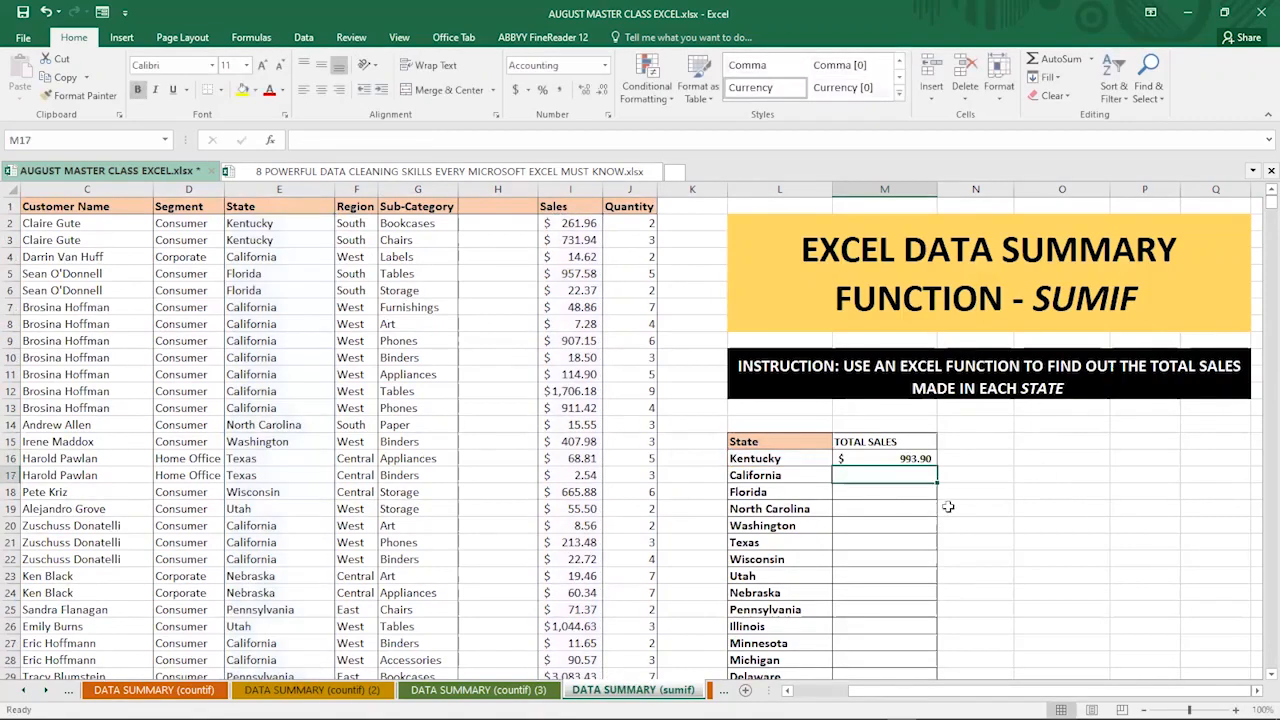
Check the Kentucky total in M16 against the Kentucky rows and their Sales values in rows 2 and 3.
click(889, 460)
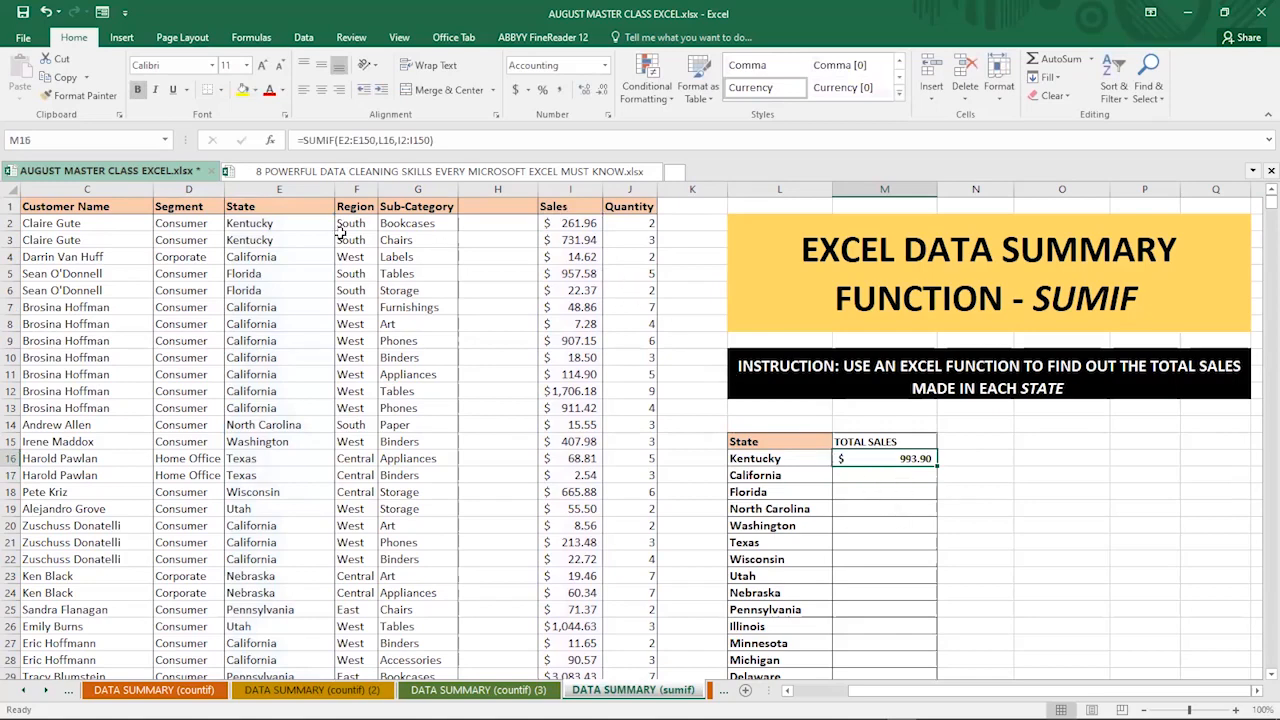
click(245, 225)
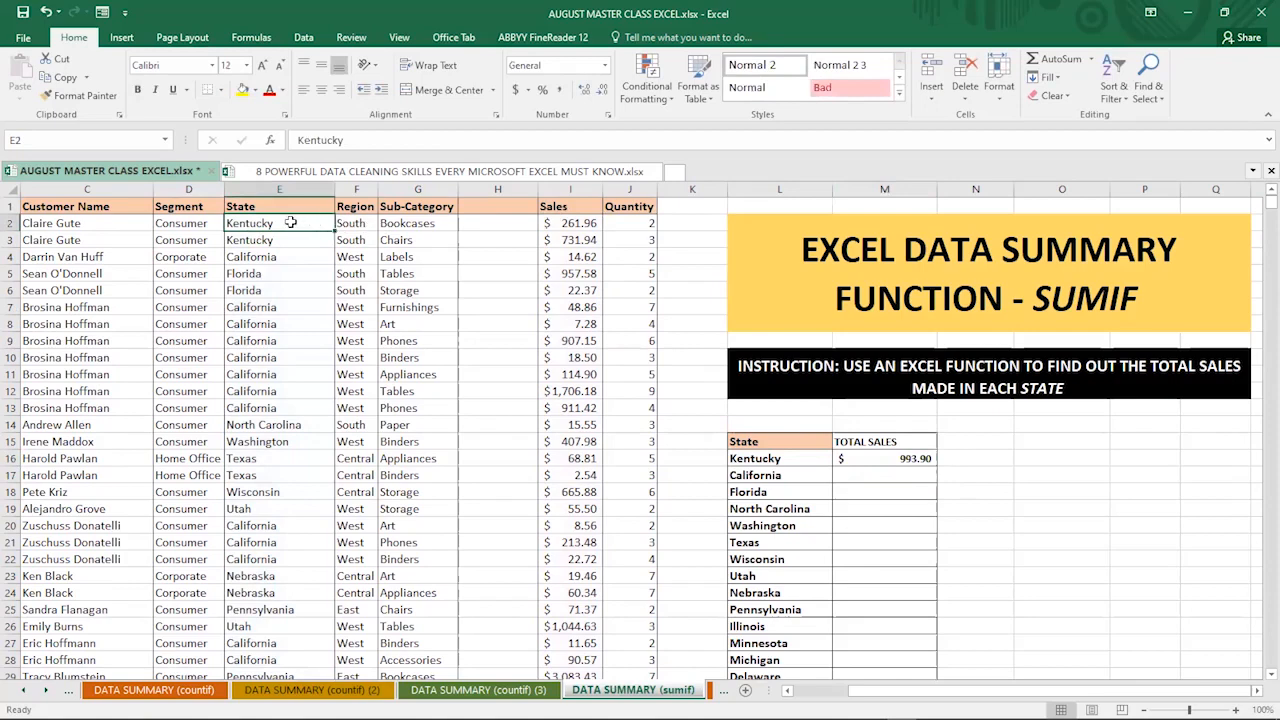
click(580, 224)
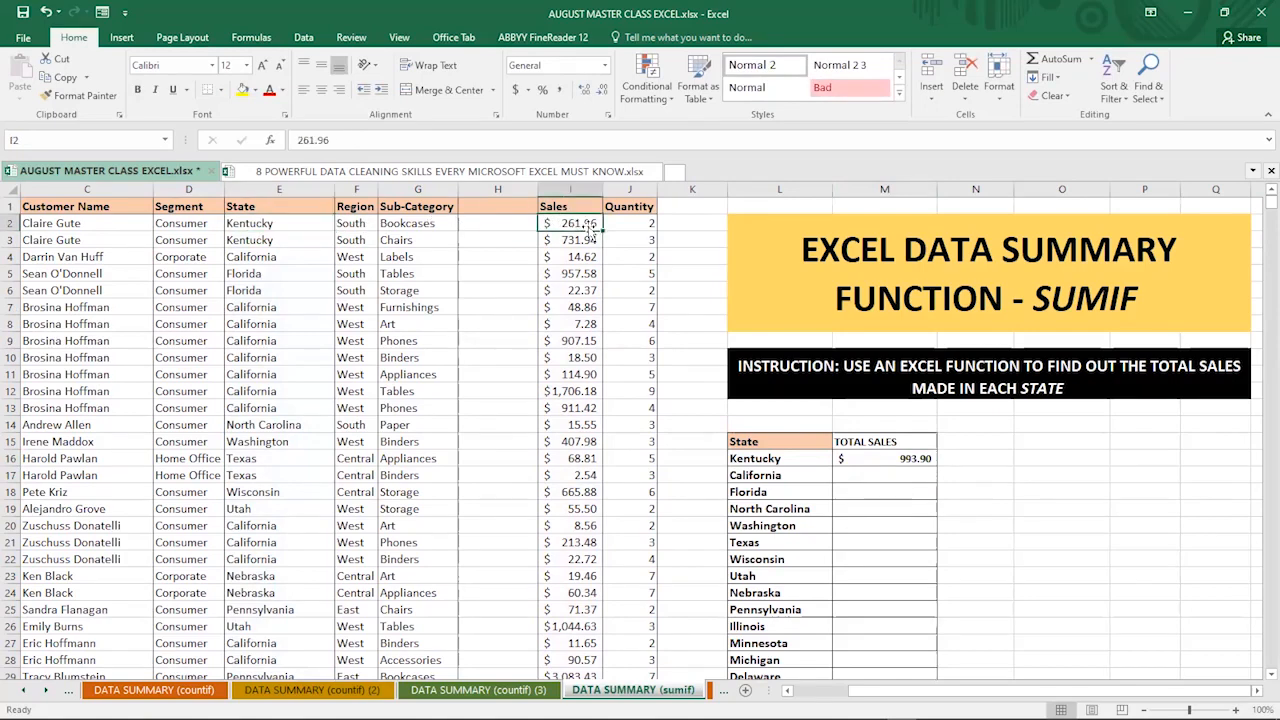
click(237, 241)
click(566, 241)
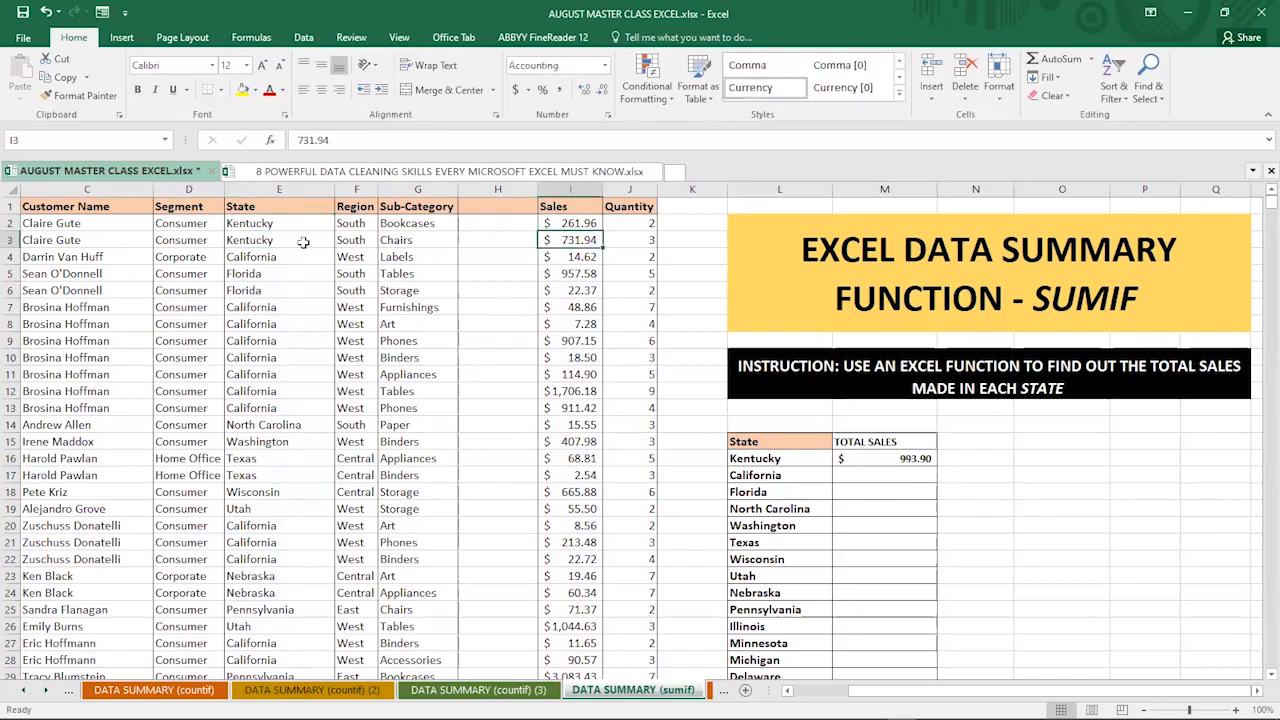
click(253, 225)
click(257, 240)
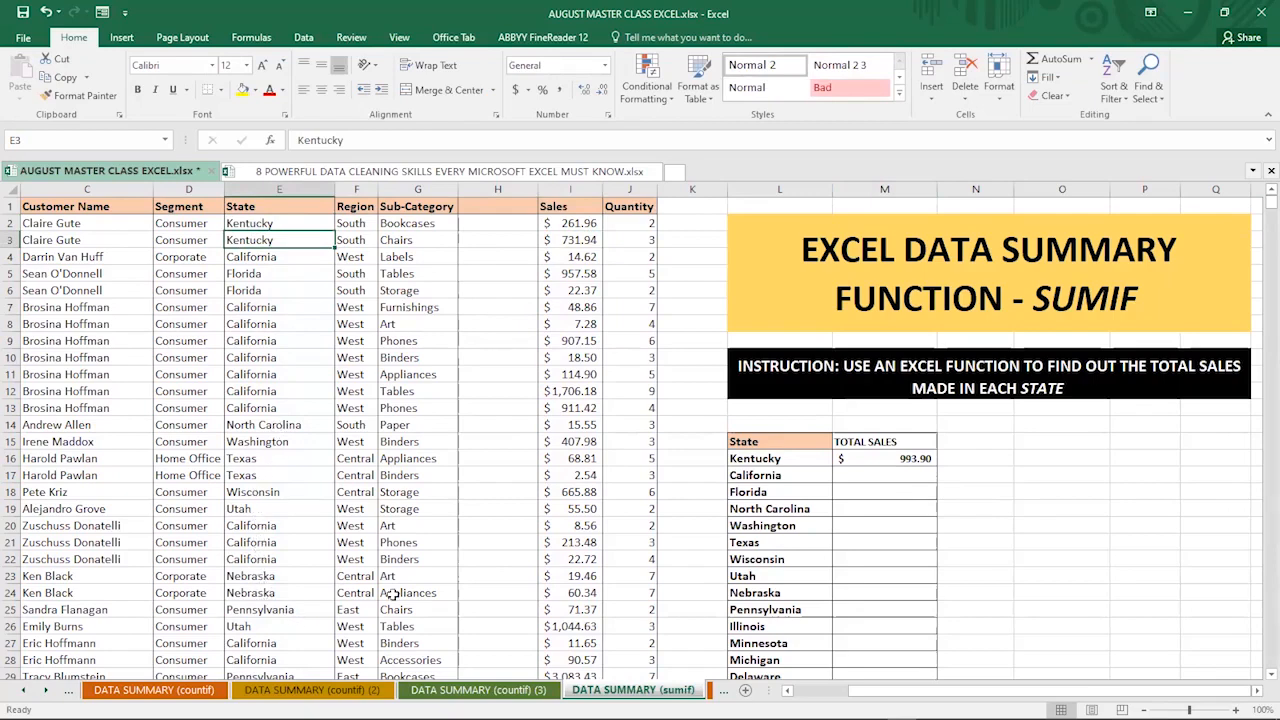
click(907, 458)
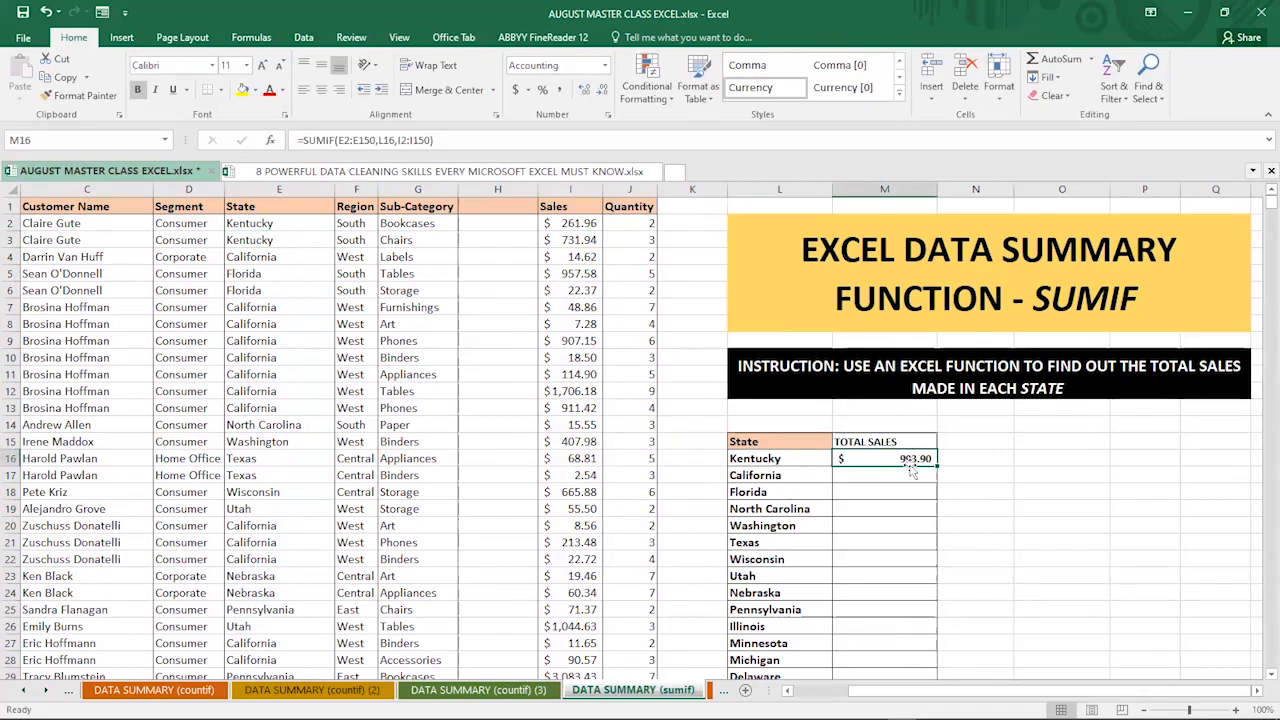
click(580, 223)
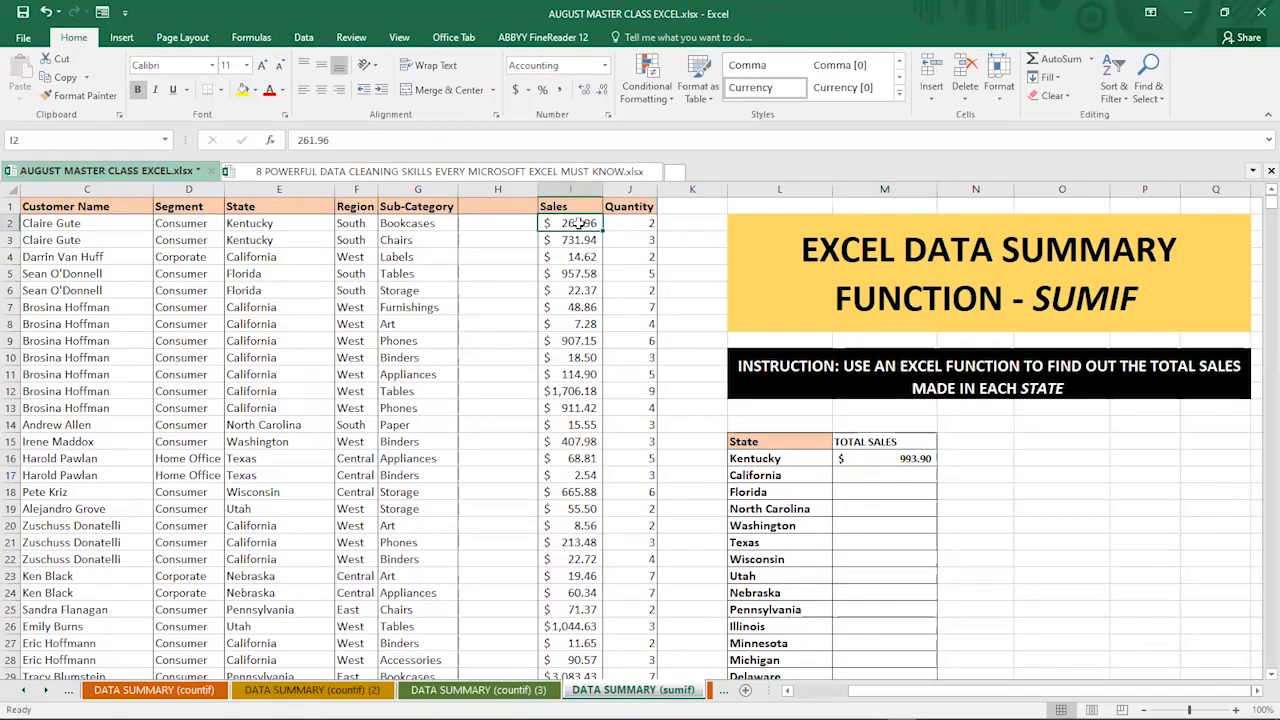
Compare the two Kentucky rows' Sales values and scan further down the State column for any other Kentucky entries.
click(262, 223)
click(249, 240)
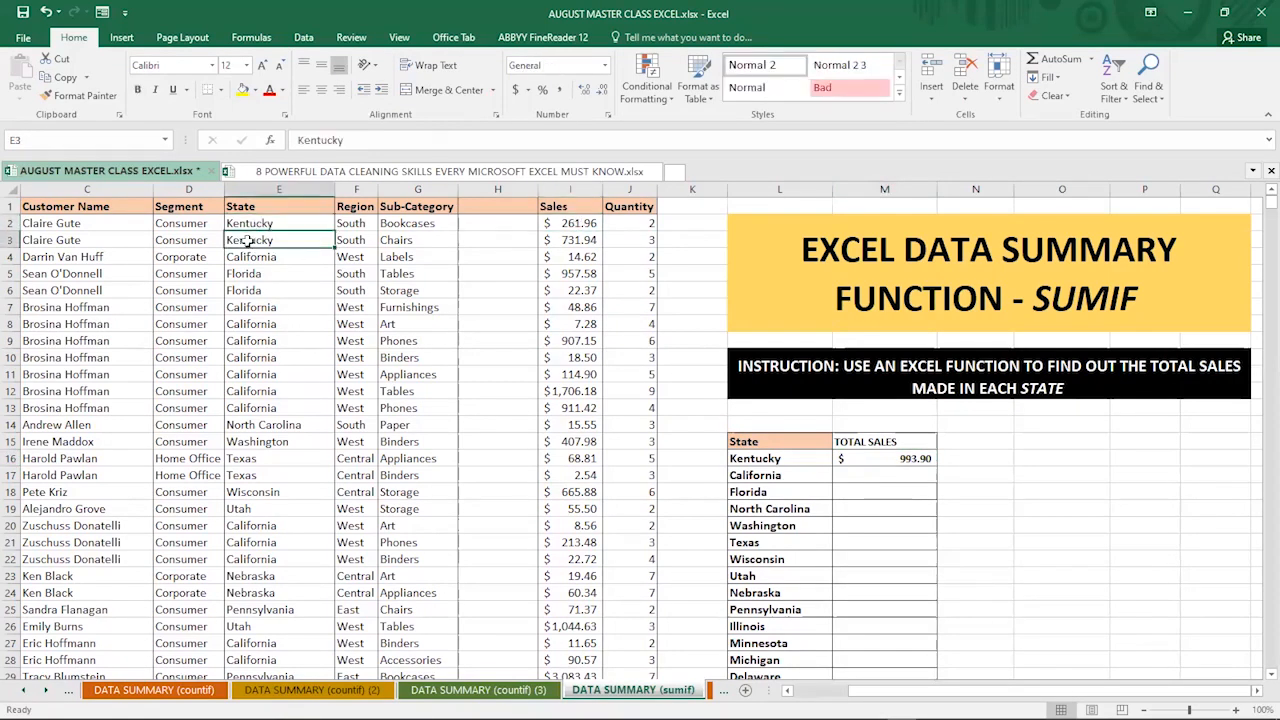
click(568, 240)
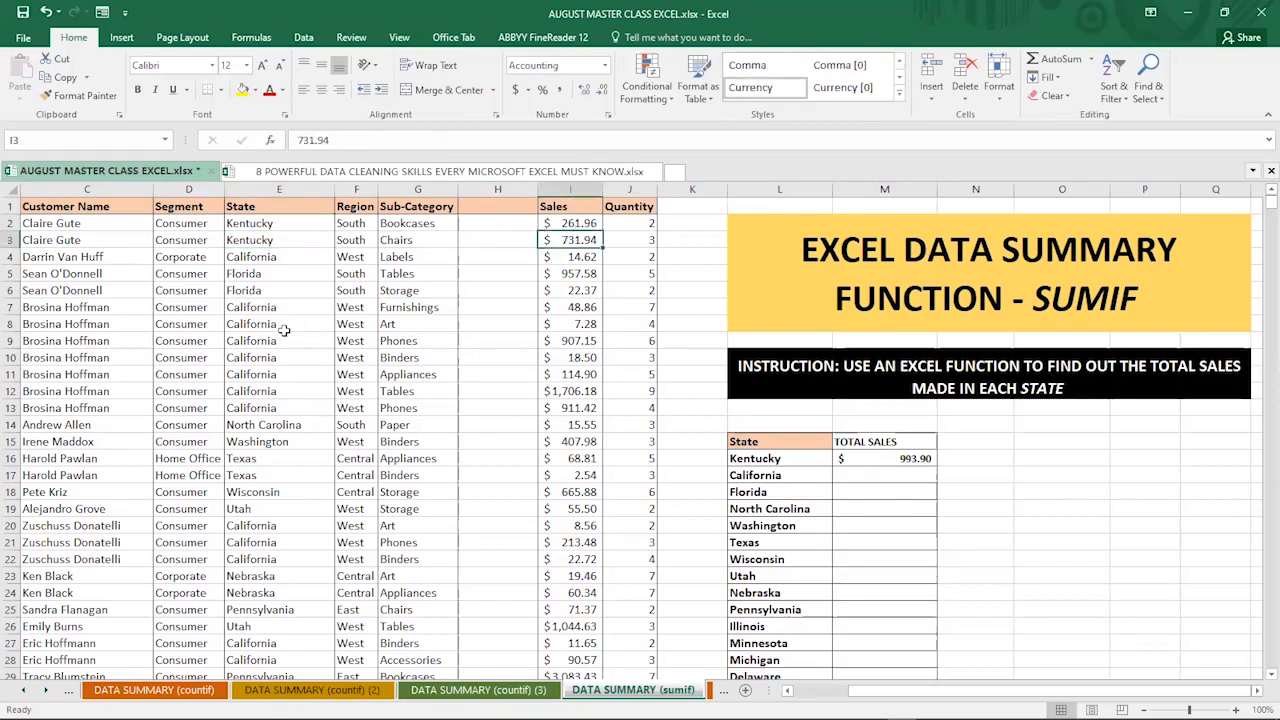
scroll(282, 328, down, 4)
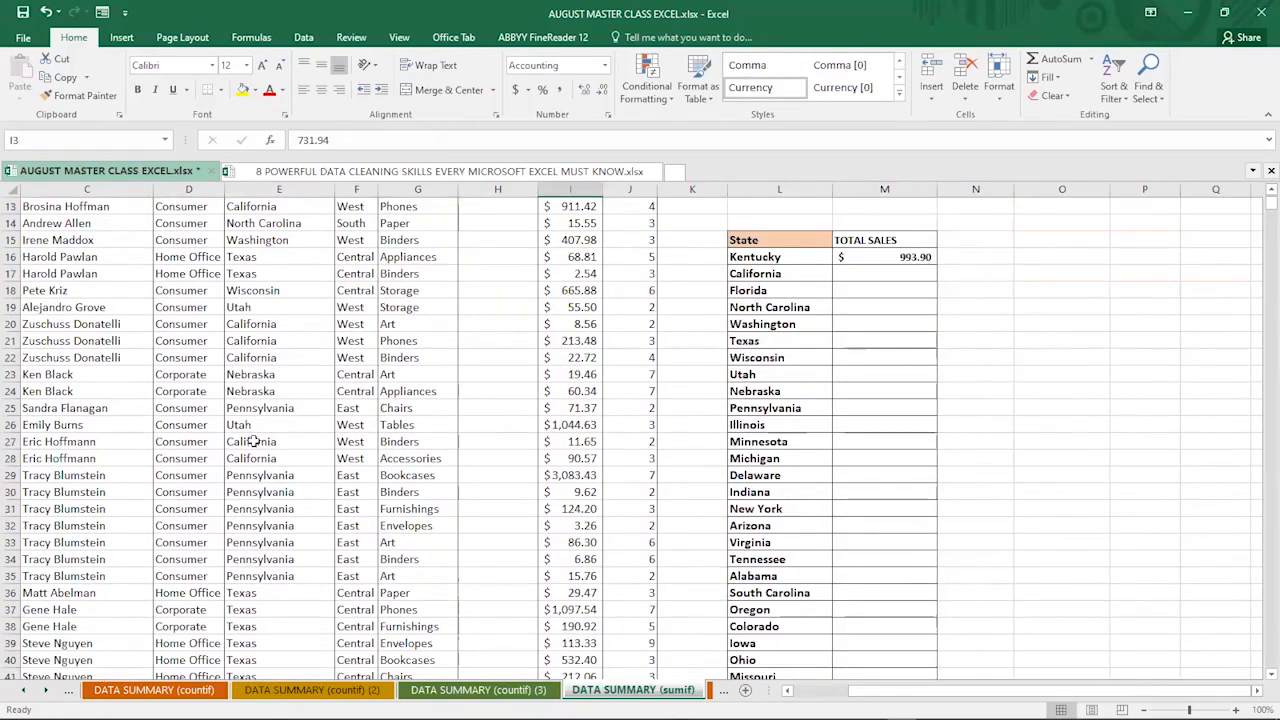
scroll(255, 441, down, 11)
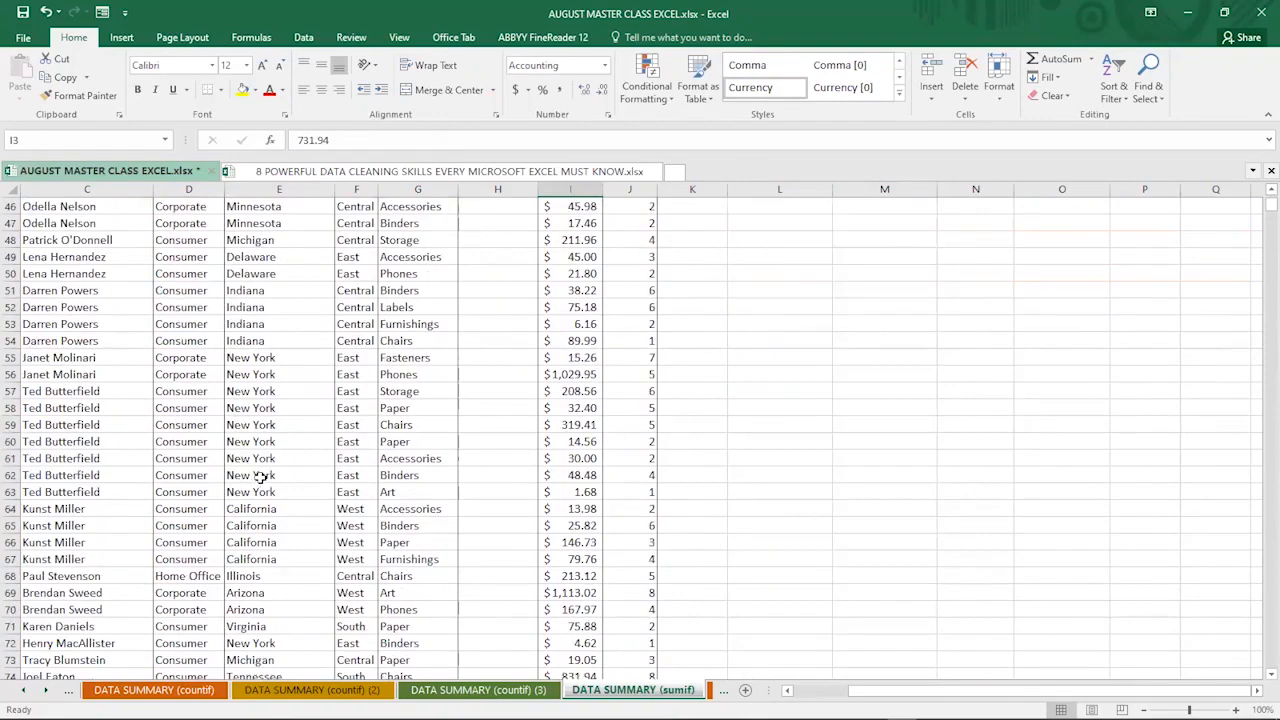
scroll(260, 478, down, 1)
scroll(956, 434, up, 6)
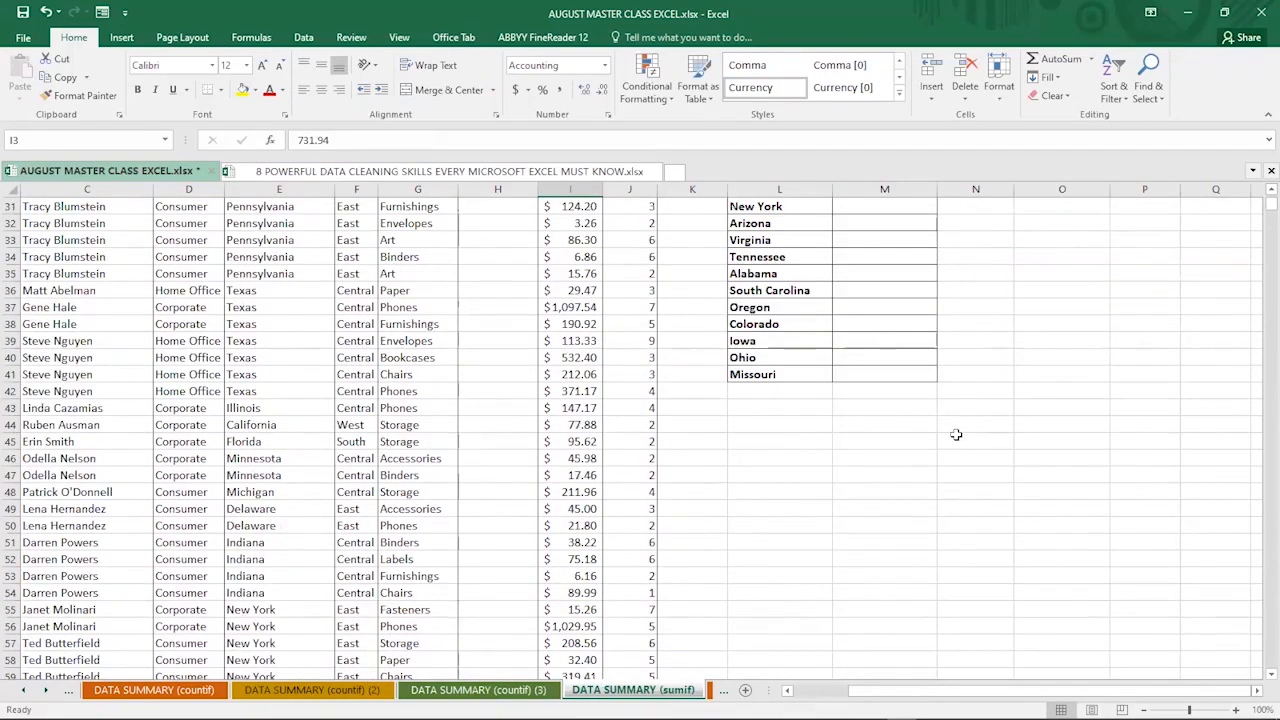
scroll(956, 434, up, 7)
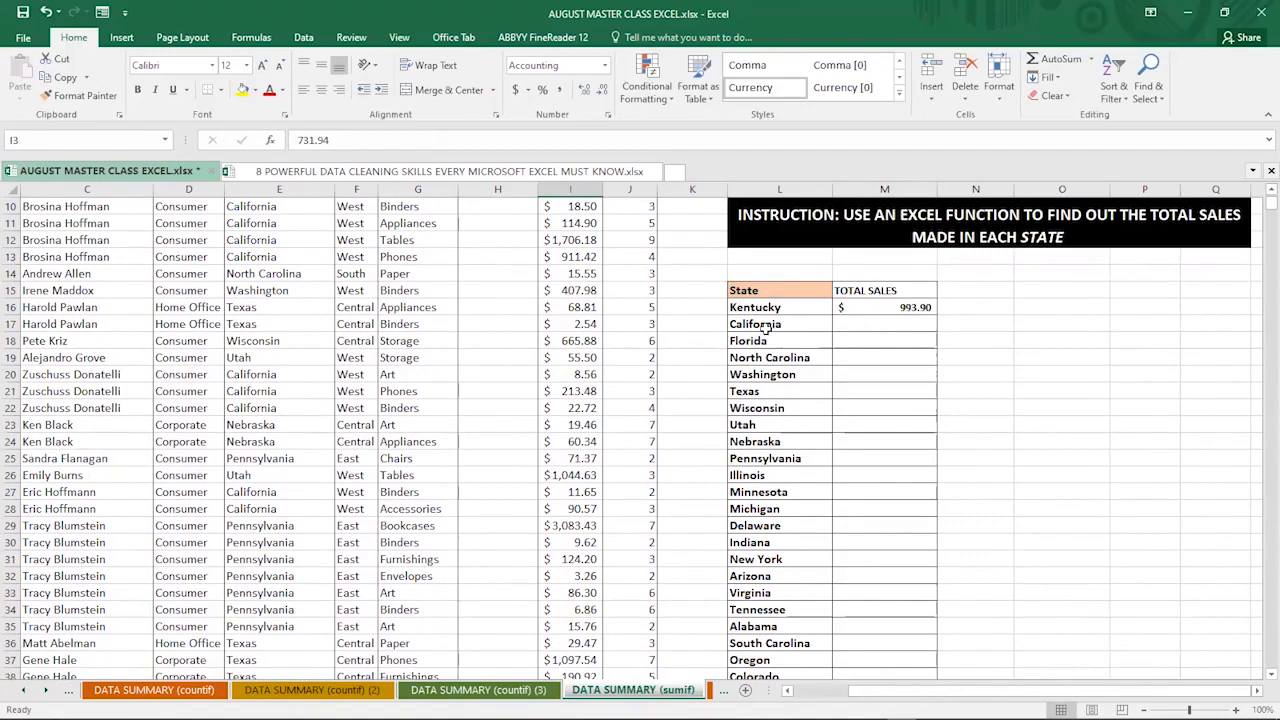
Fill the SUMIF formula from M16 down to M41 for the remaining states and review the filled totals.
click(925, 307)
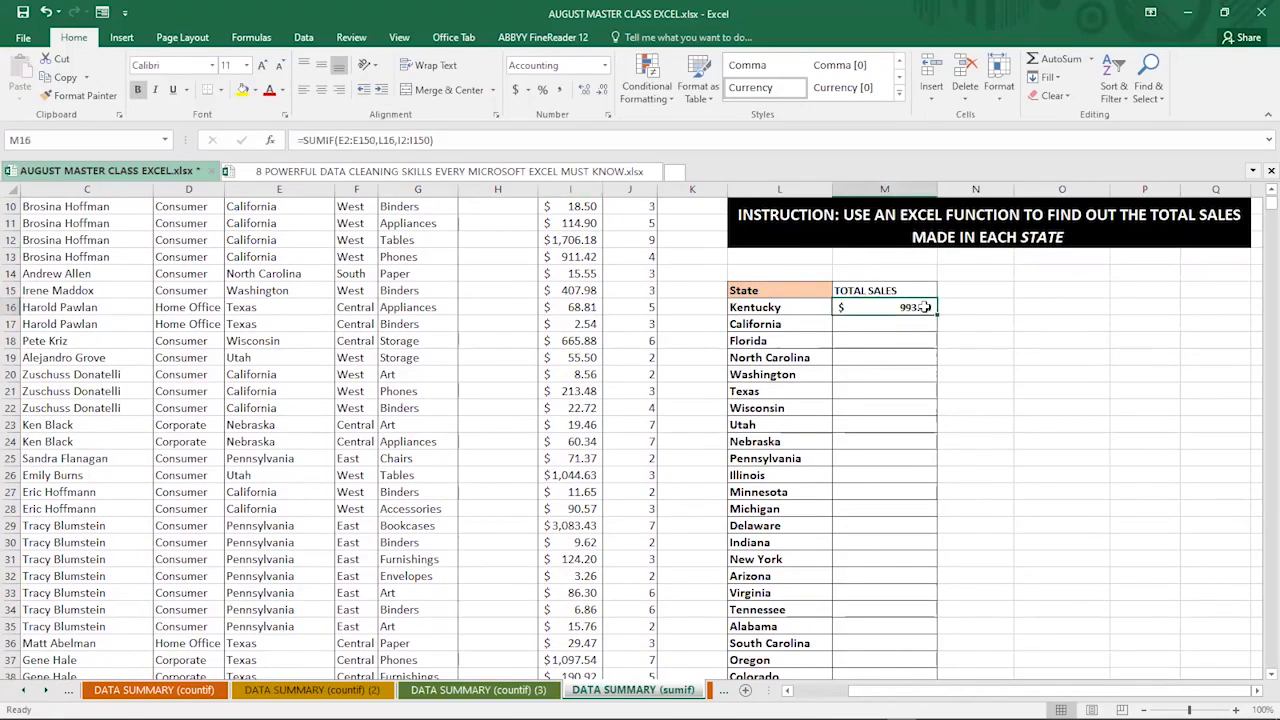
double_click(936, 312)
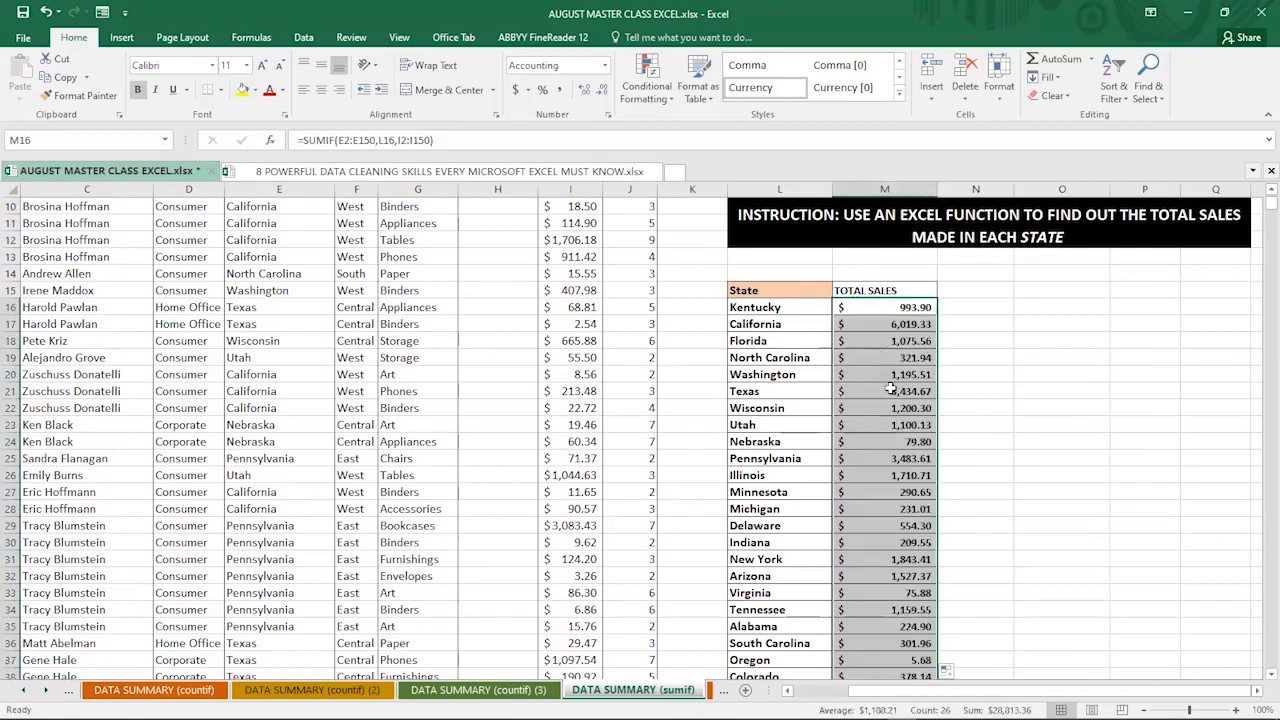
scroll(890, 433, down, 3)
click(883, 525)
click(880, 424)
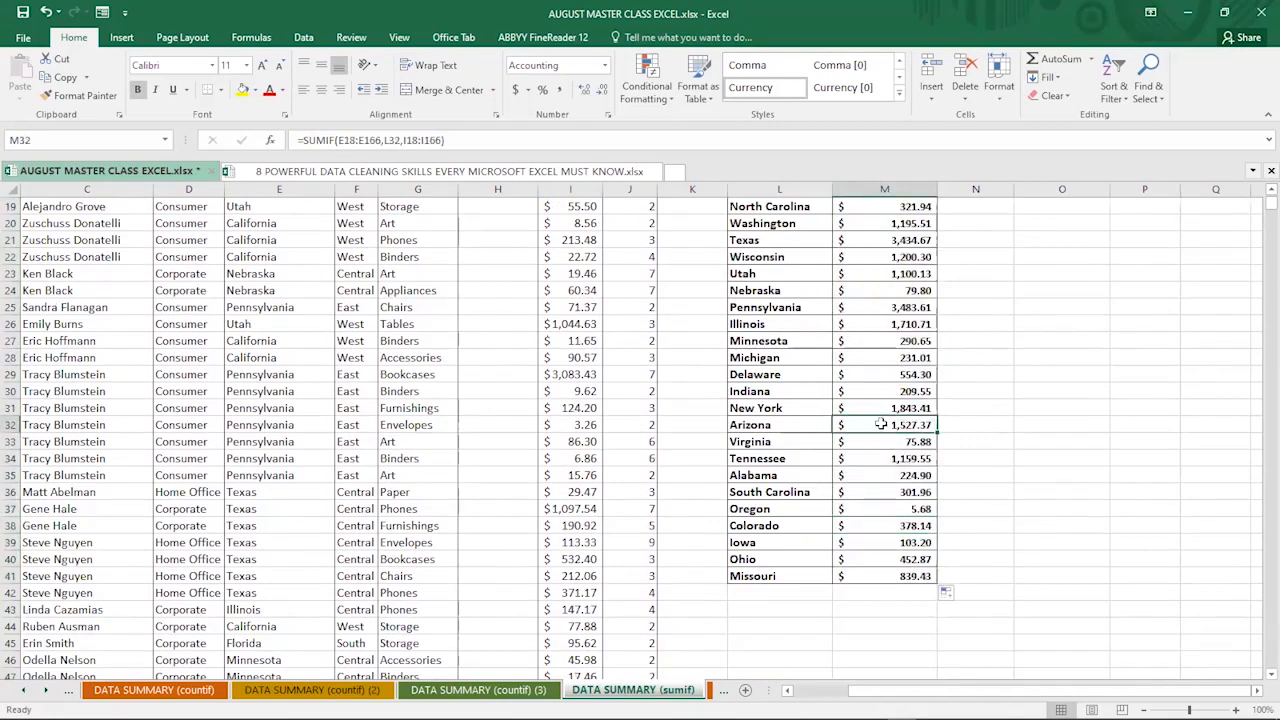
scroll(885, 517, up, 5)
scroll(885, 517, down, 4)
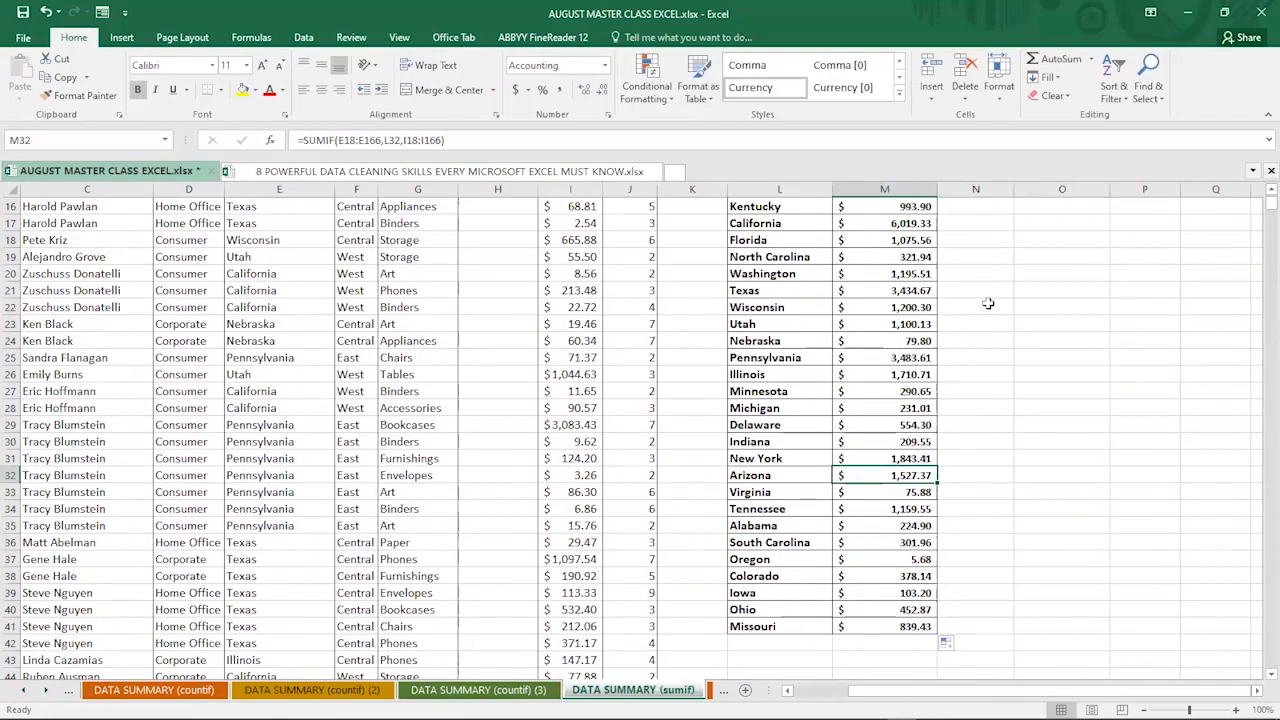
Apply Data Bars conditional formatting to the state totals in M16:M41 and review the bars across the states.
click(1268, 190)
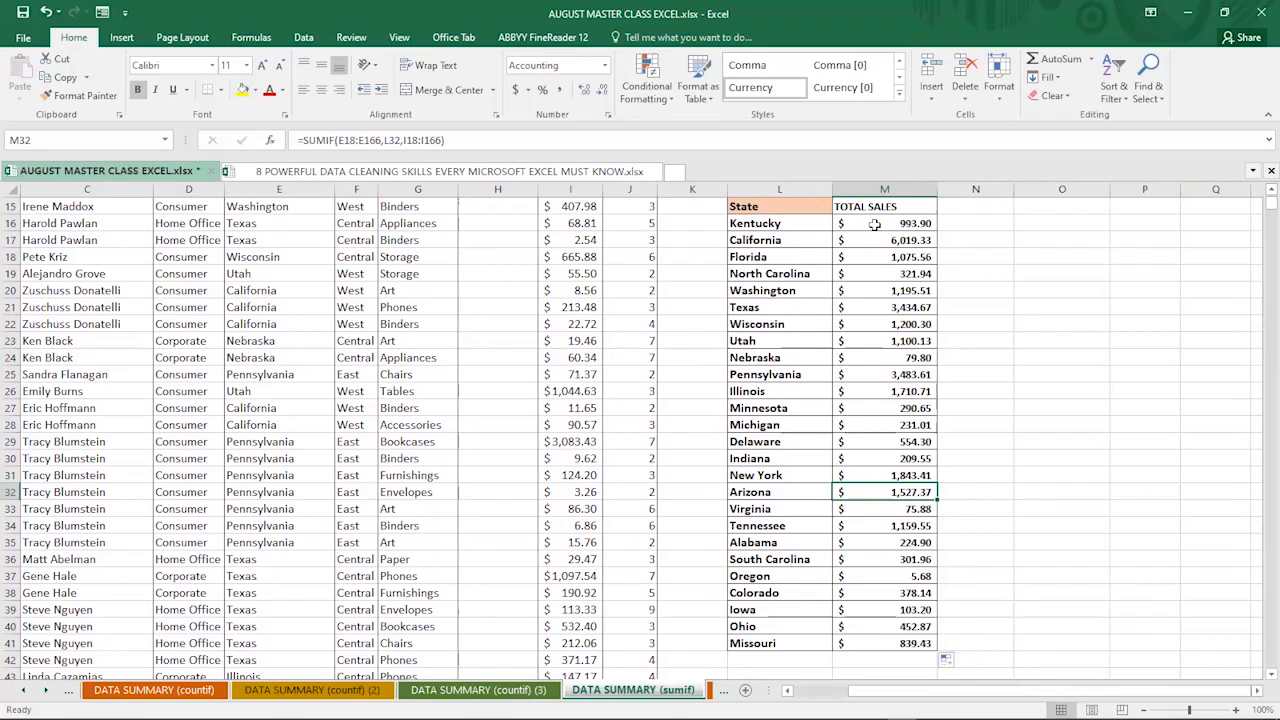
drag(874, 223, 871, 641)
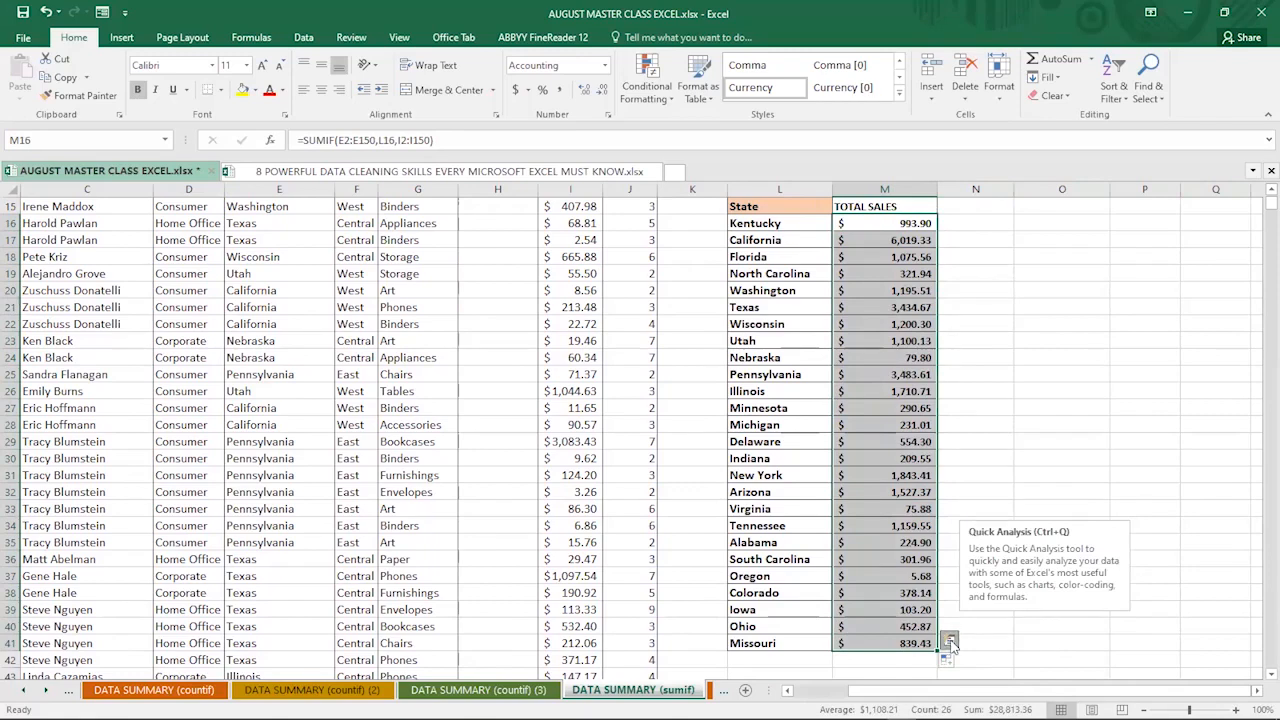
click(948, 640)
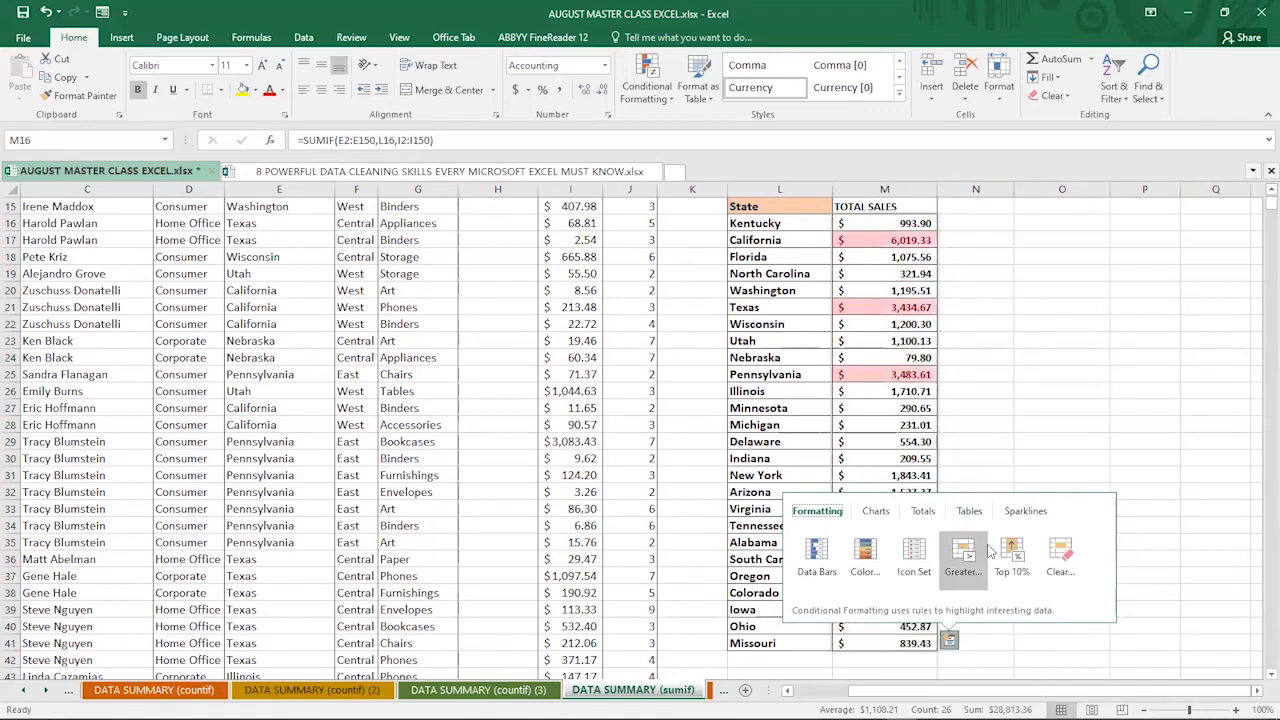
click(817, 562)
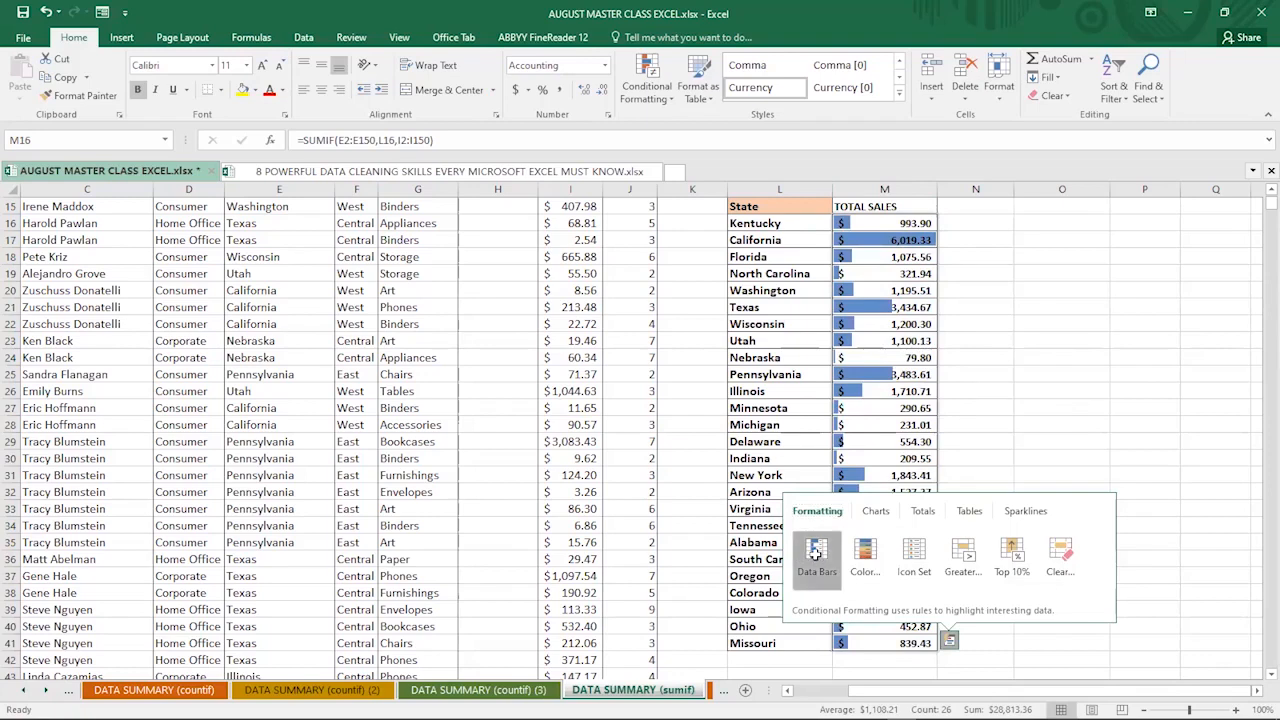
click(950, 289)
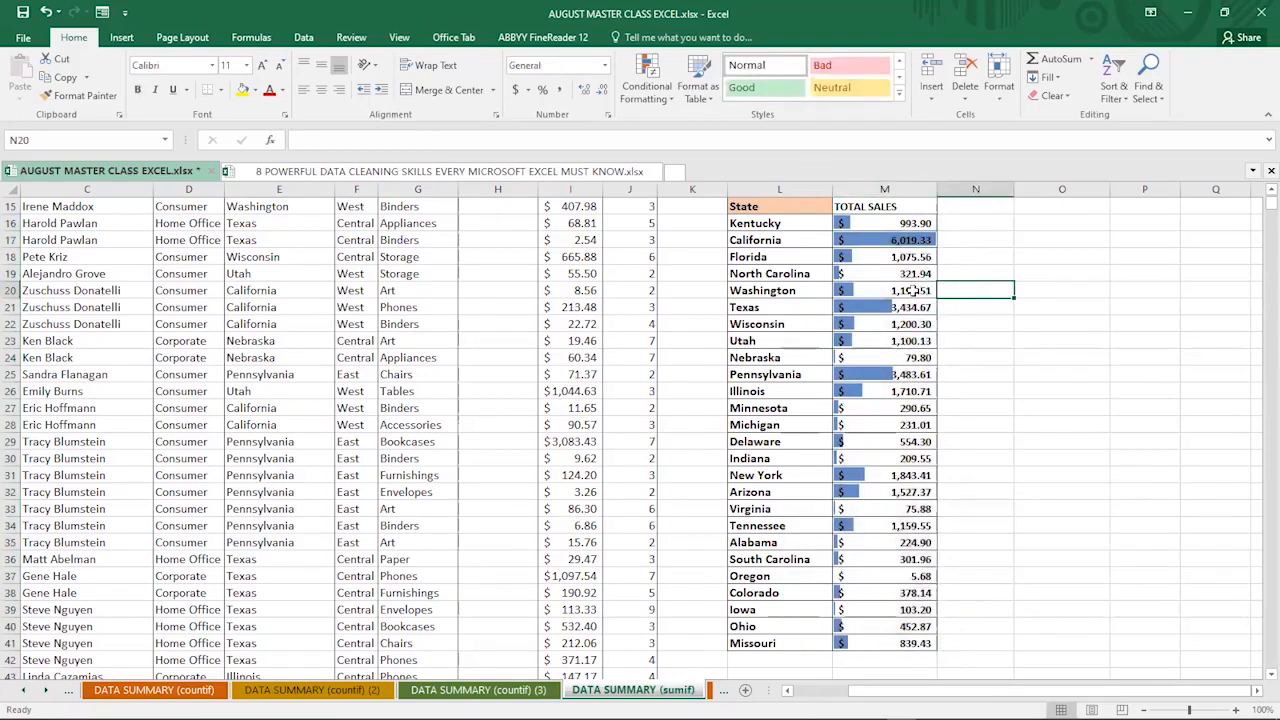
click(895, 408)
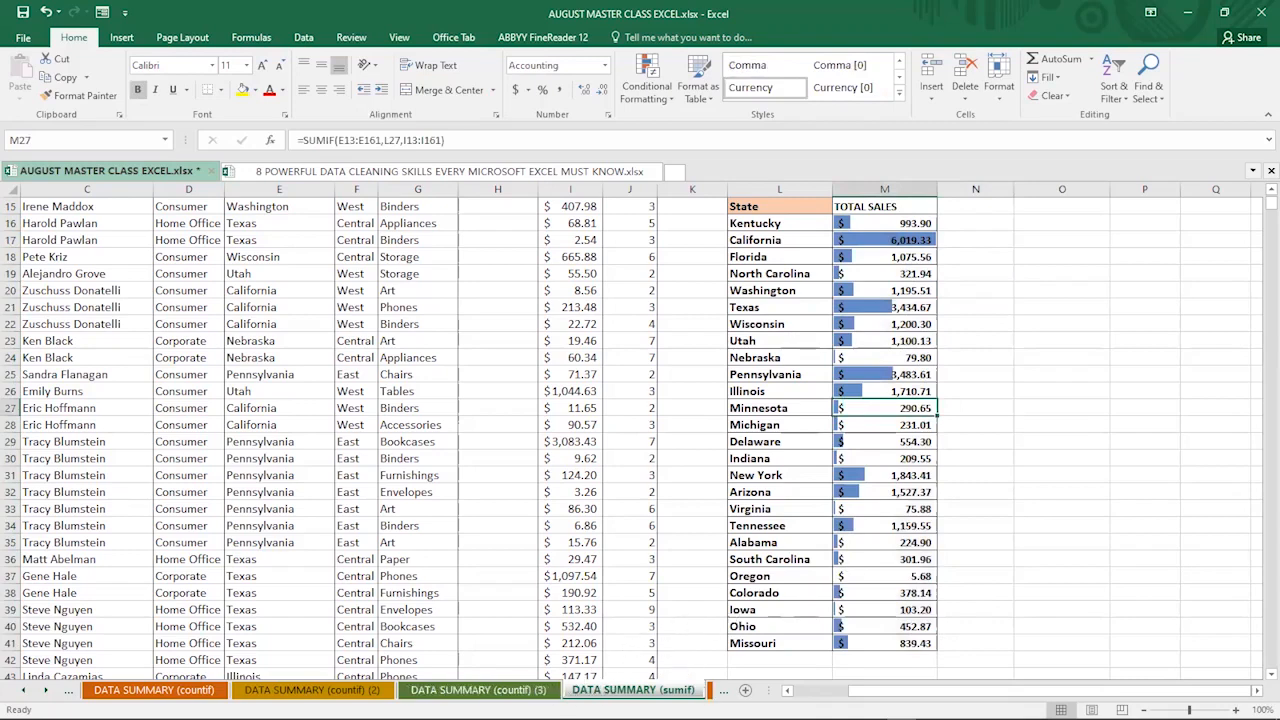
click(855, 252)
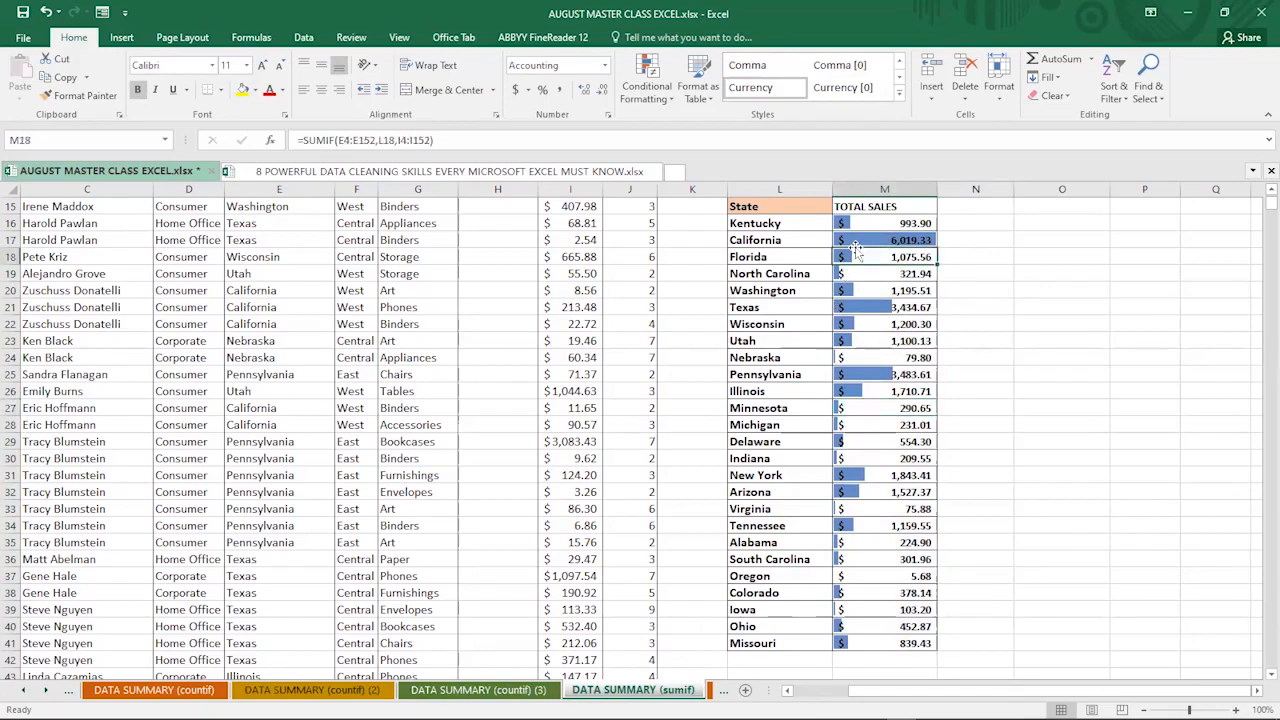
scroll(857, 320, up, 2)
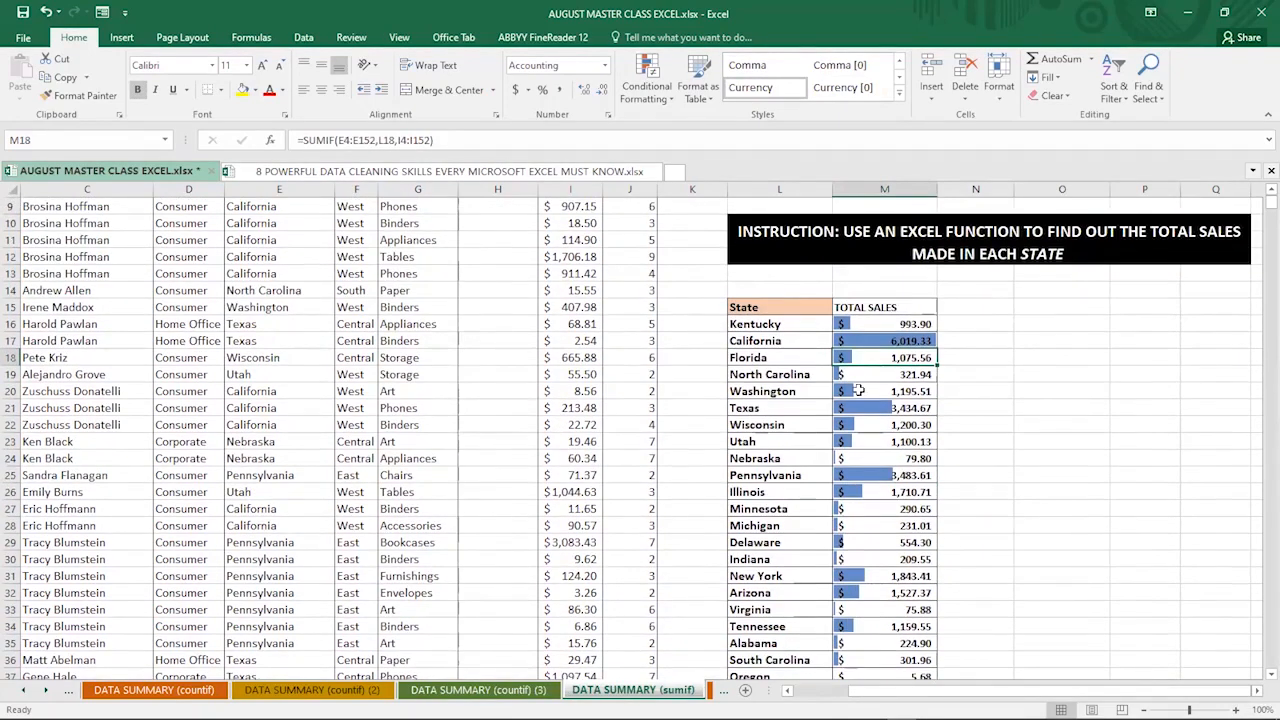
scroll(857, 391, up, 3)
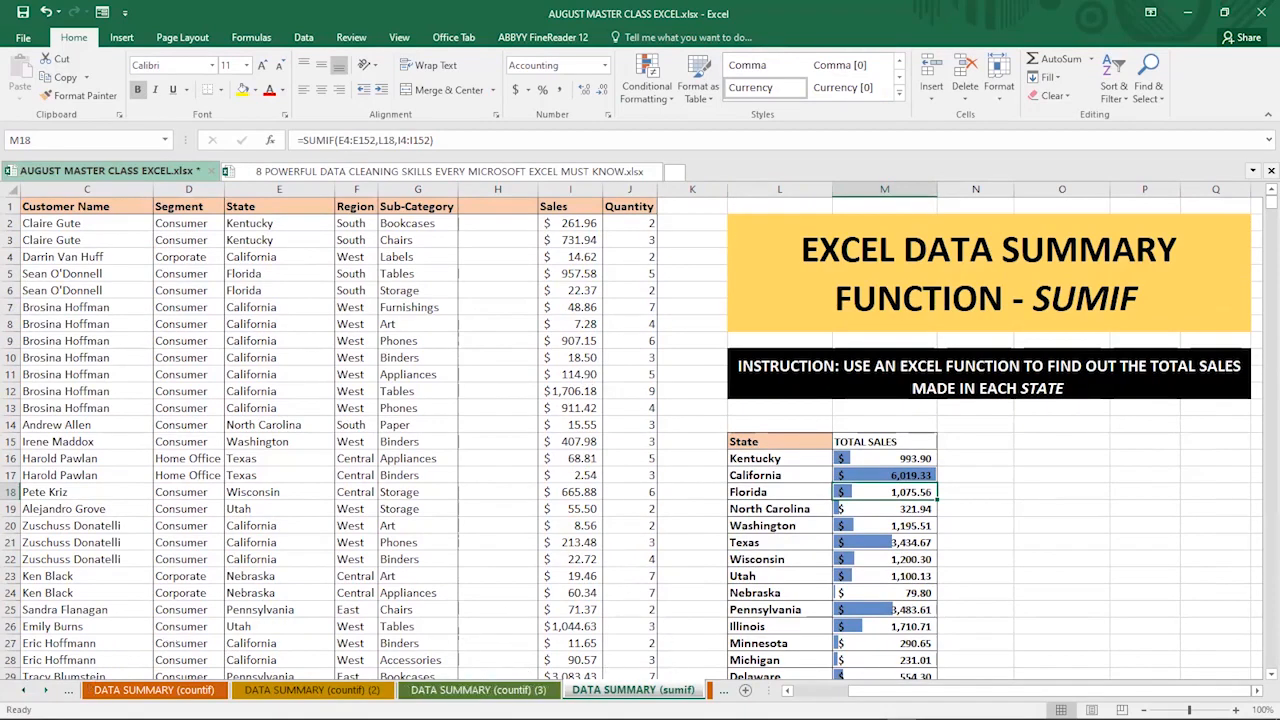
Look over the DATA SUMMARY (sumif) (2) and (3) exercise sheets, and return to DATA SUMMARY (sumif).
click(46, 691)
click(657, 694)
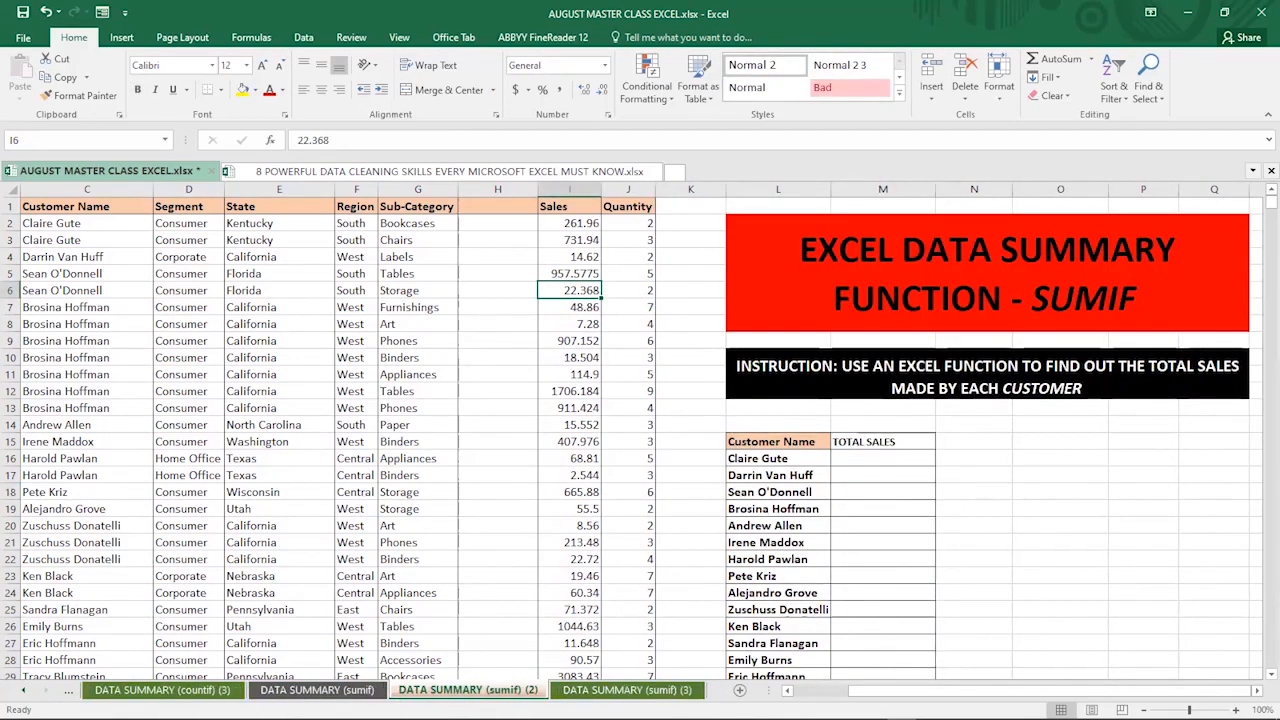
click(627, 690)
click(368, 692)
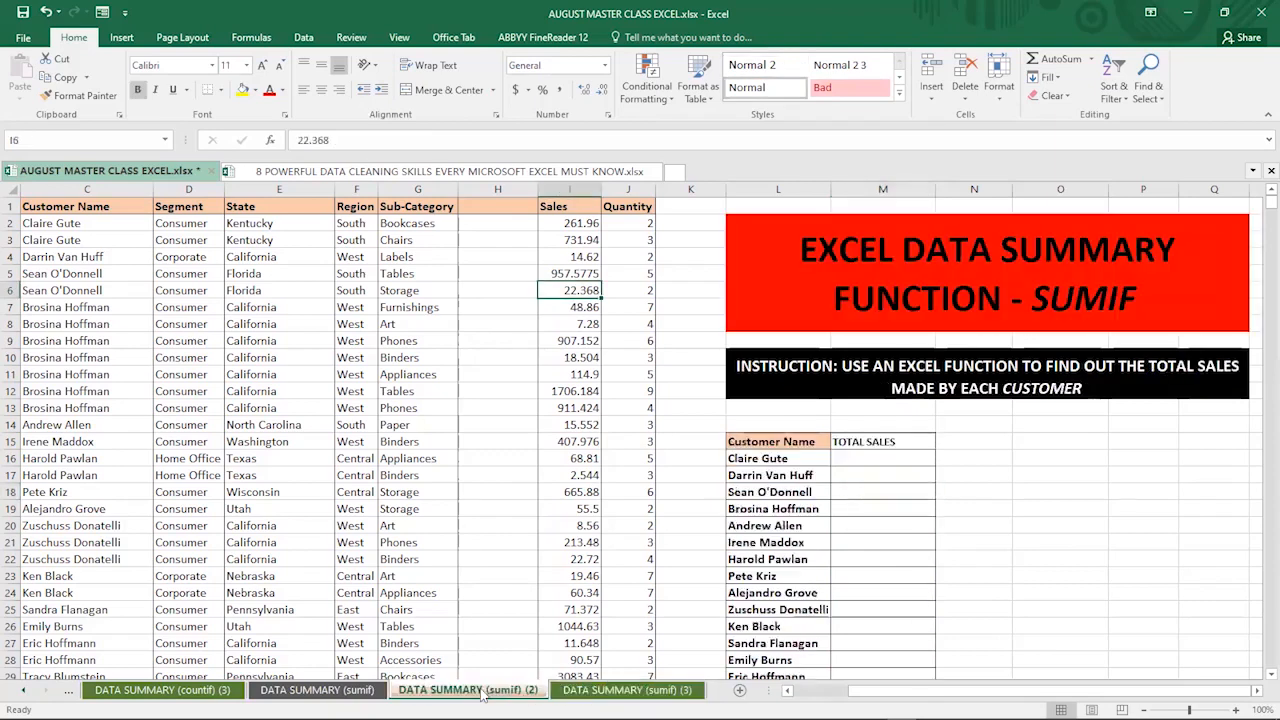
click(330, 690)
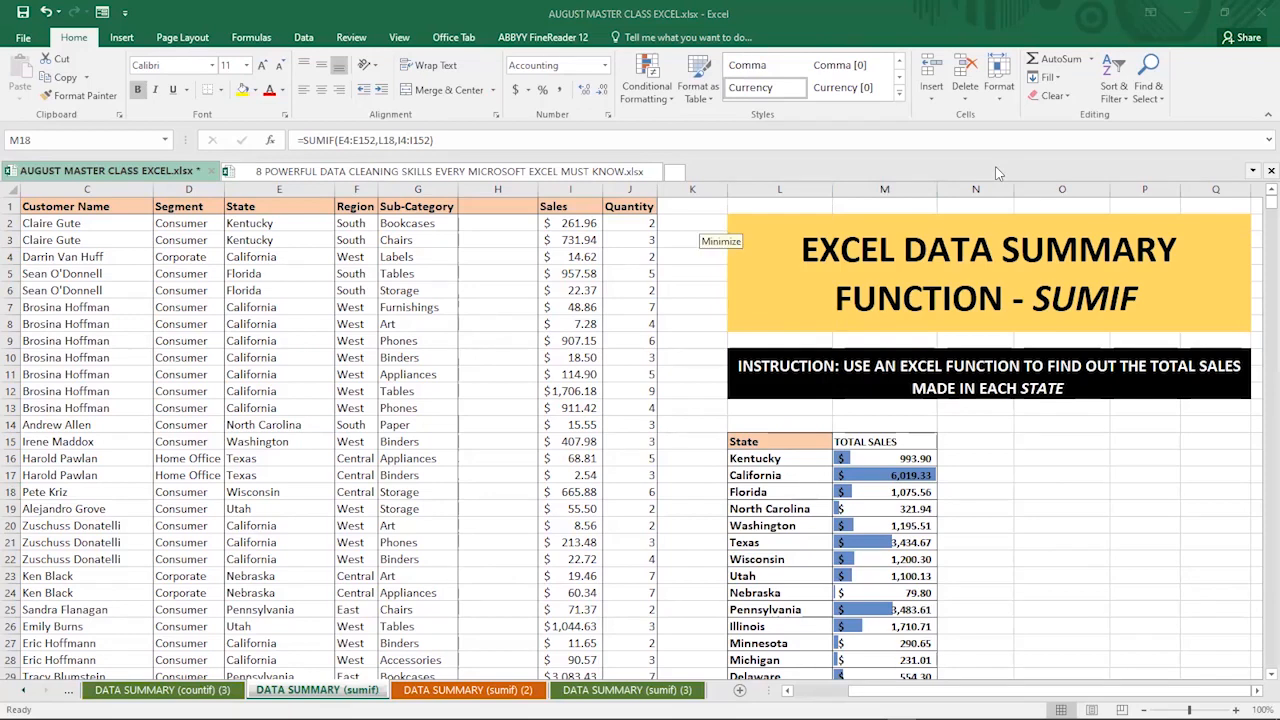
Inspect the SUMIF formulas behind the California and Kentucky totals in M17 and M16.
click(944, 523)
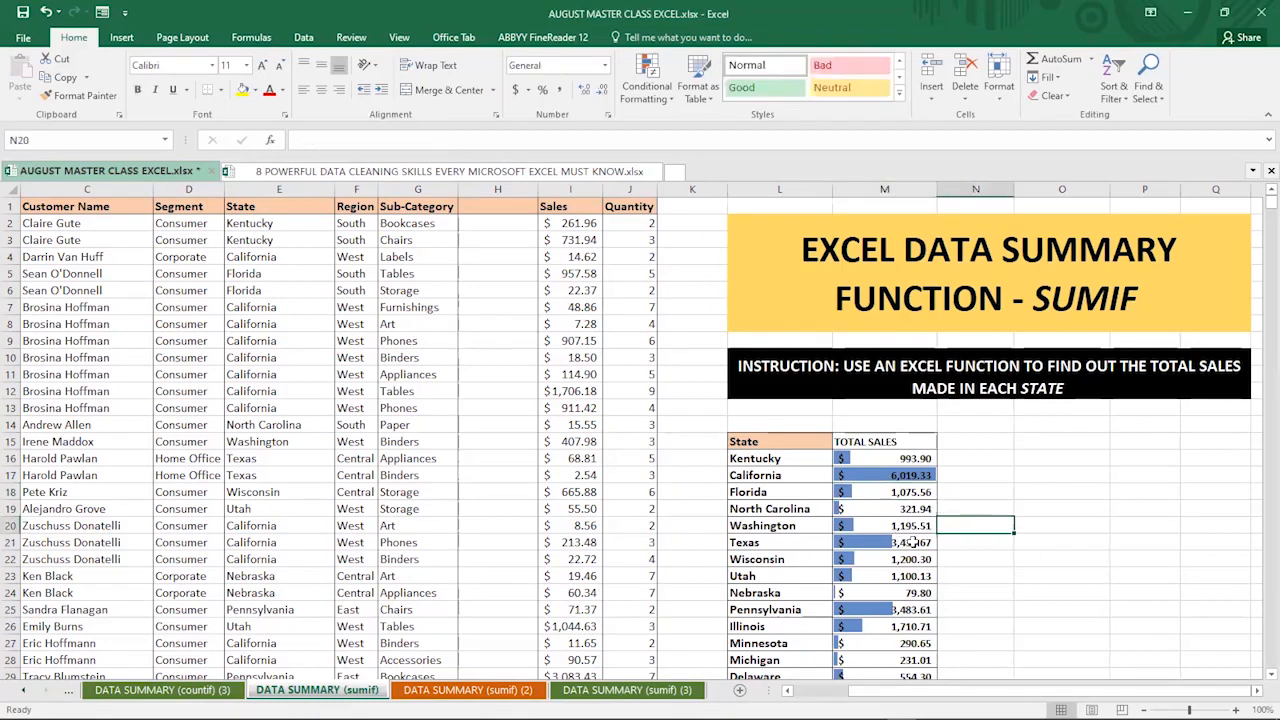
click(981, 494)
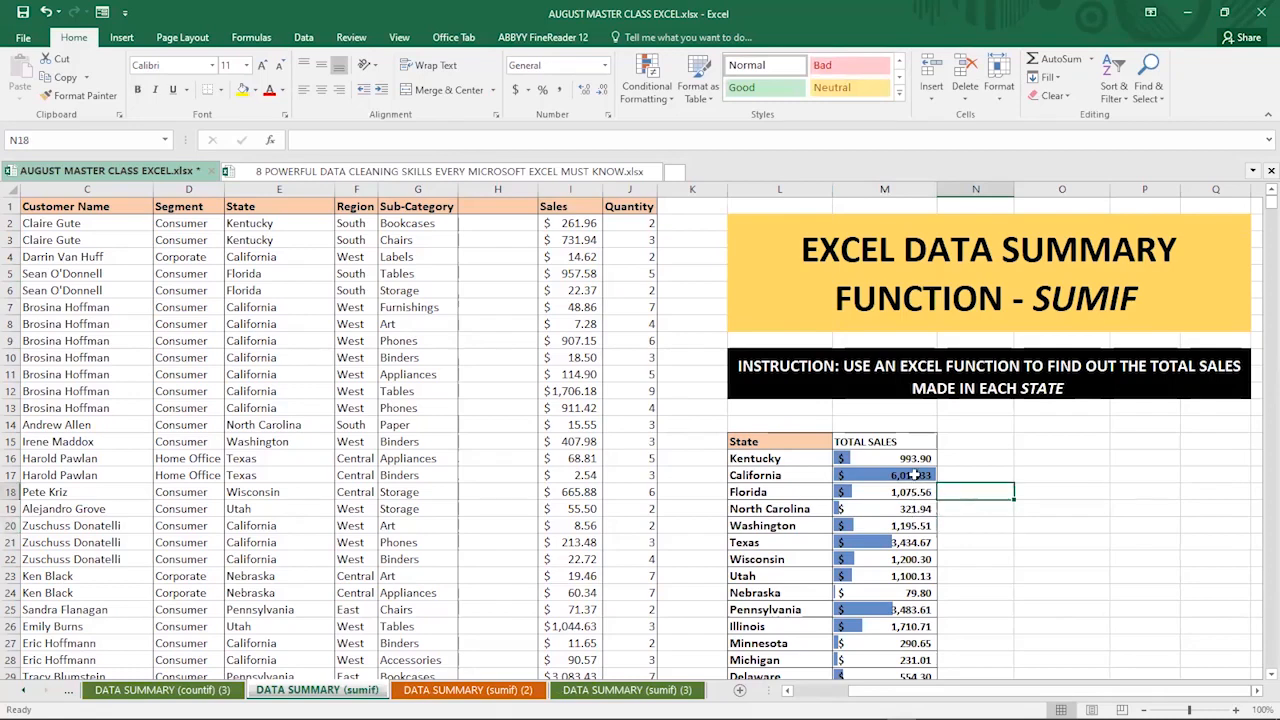
click(913, 476)
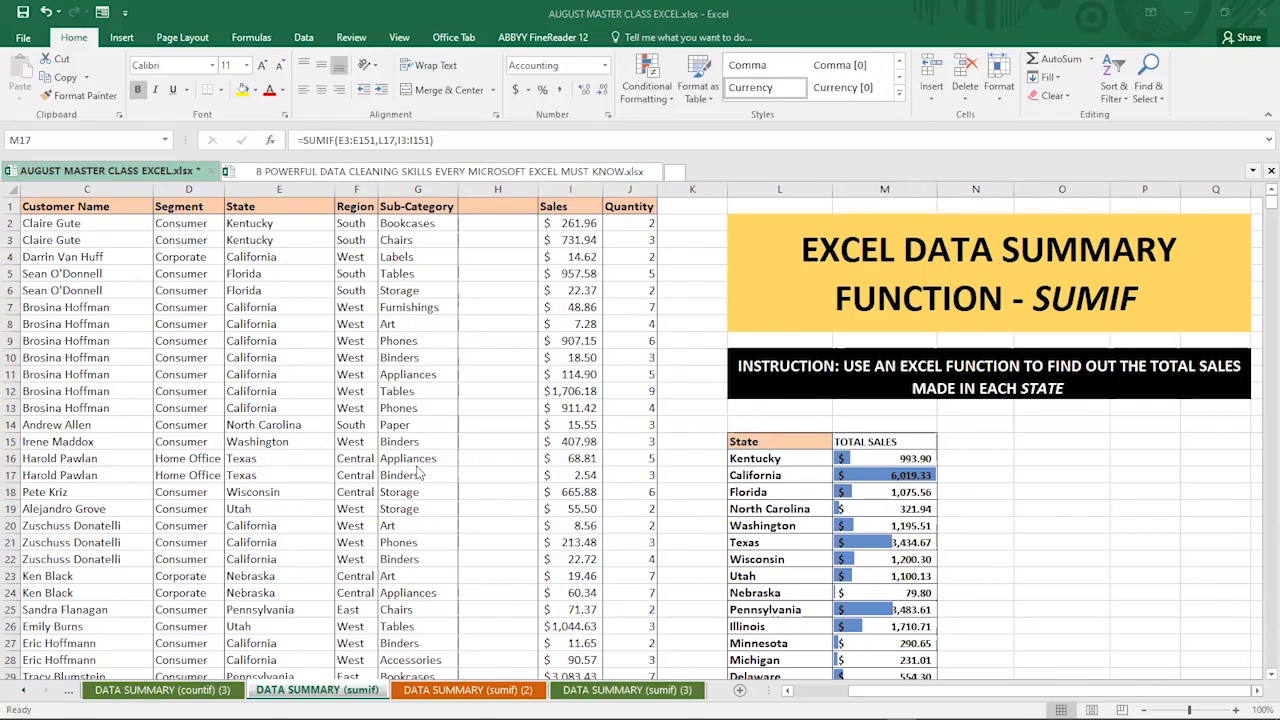
key(Up)
click(886, 458)
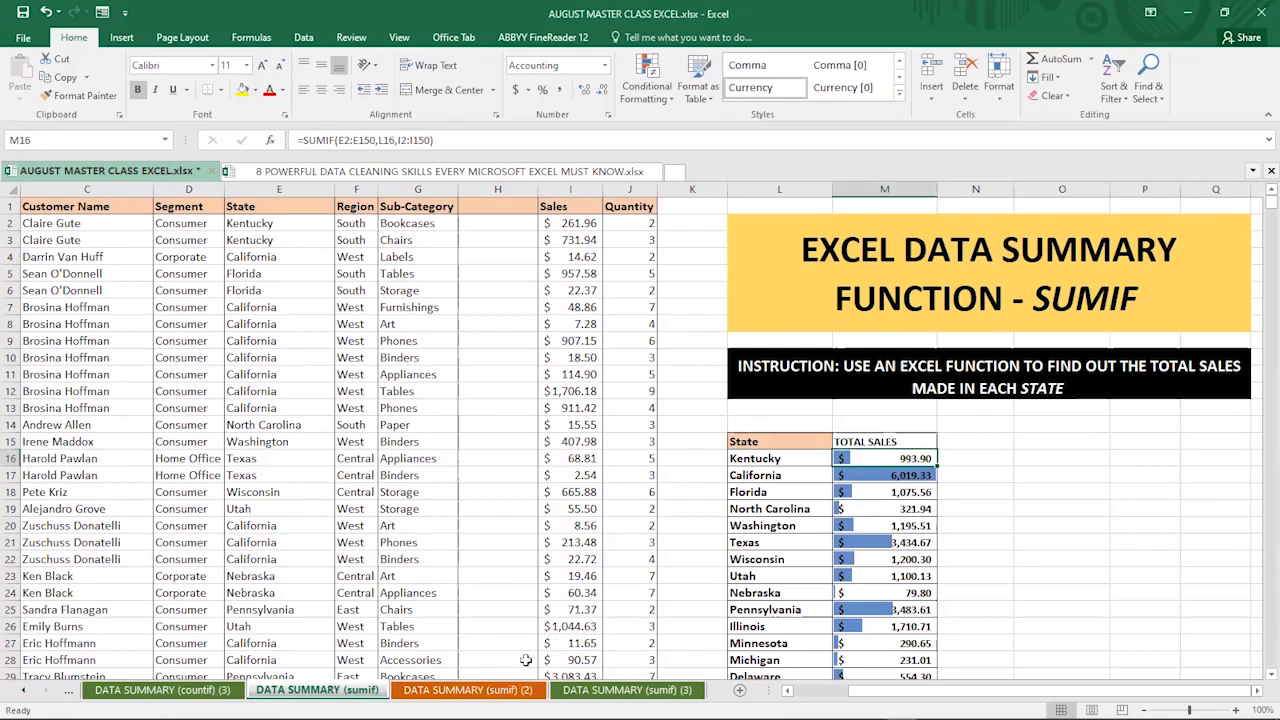
Compare the customer sales exercise on DATA SUMMARY (sumif) (2) with the state totals on DATA SUMMARY (sumif).
click(482, 692)
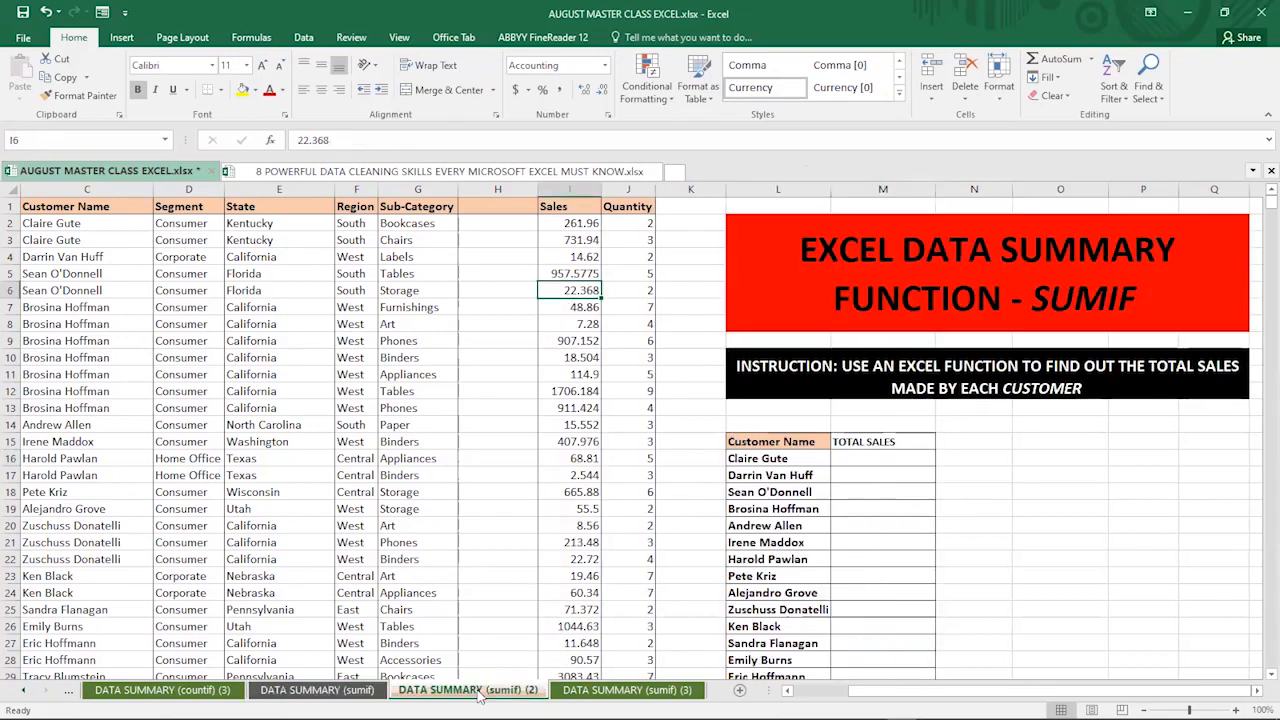
click(356, 693)
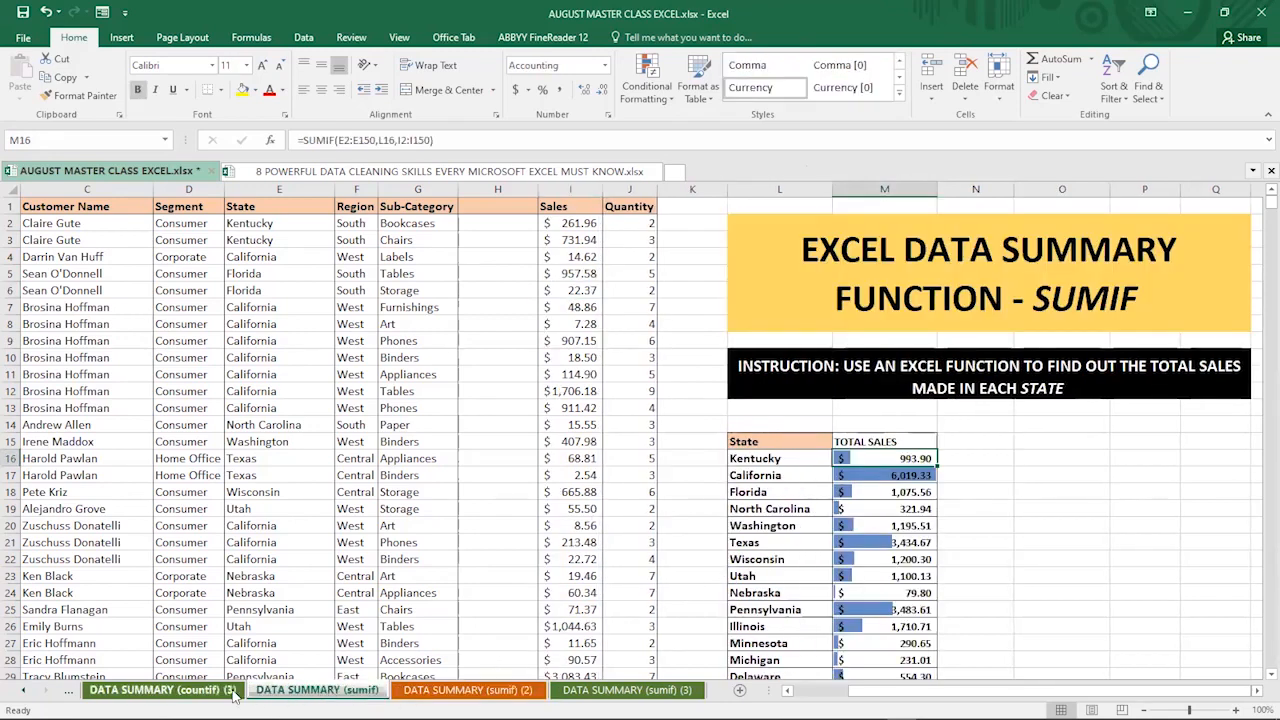
click(410, 693)
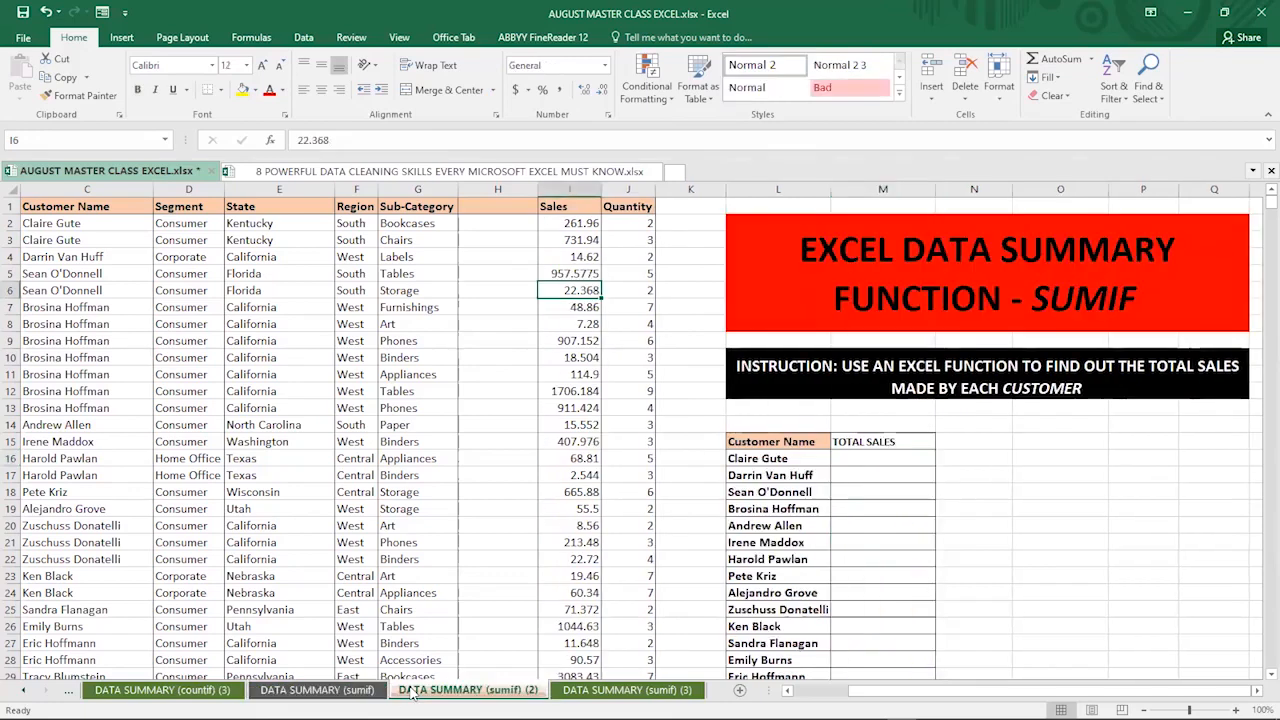
click(325, 692)
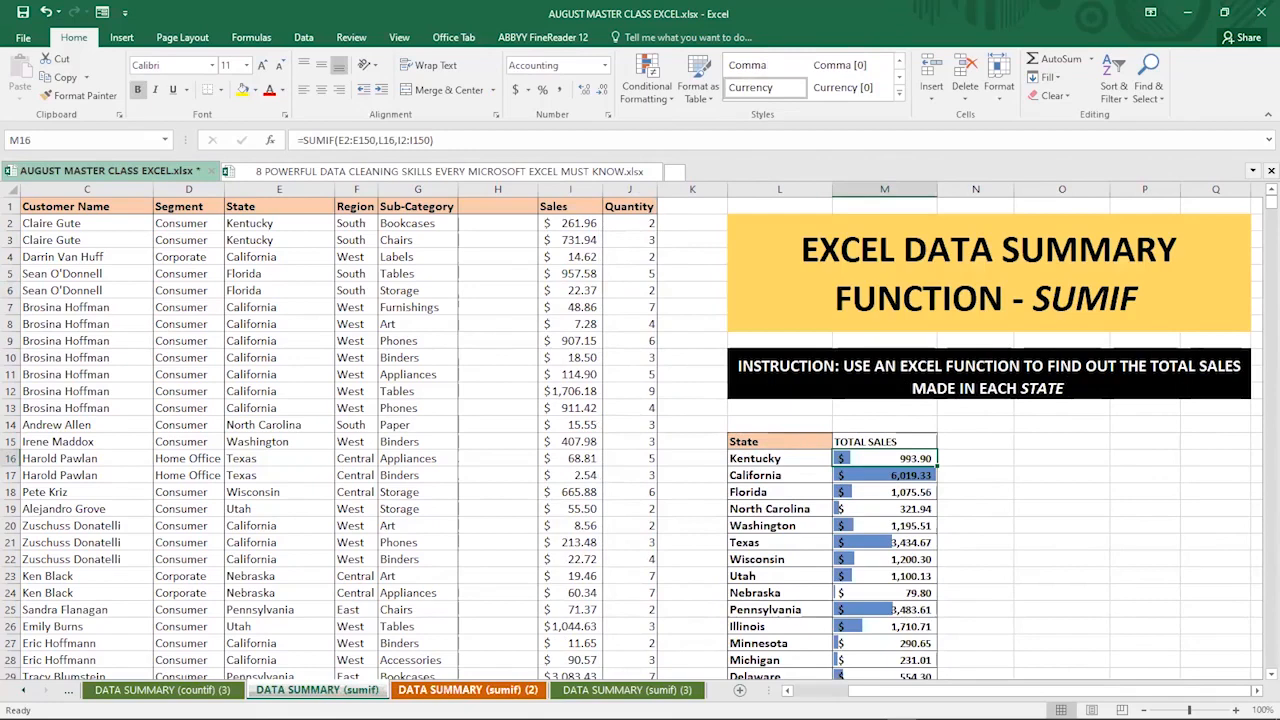
click(467, 690)
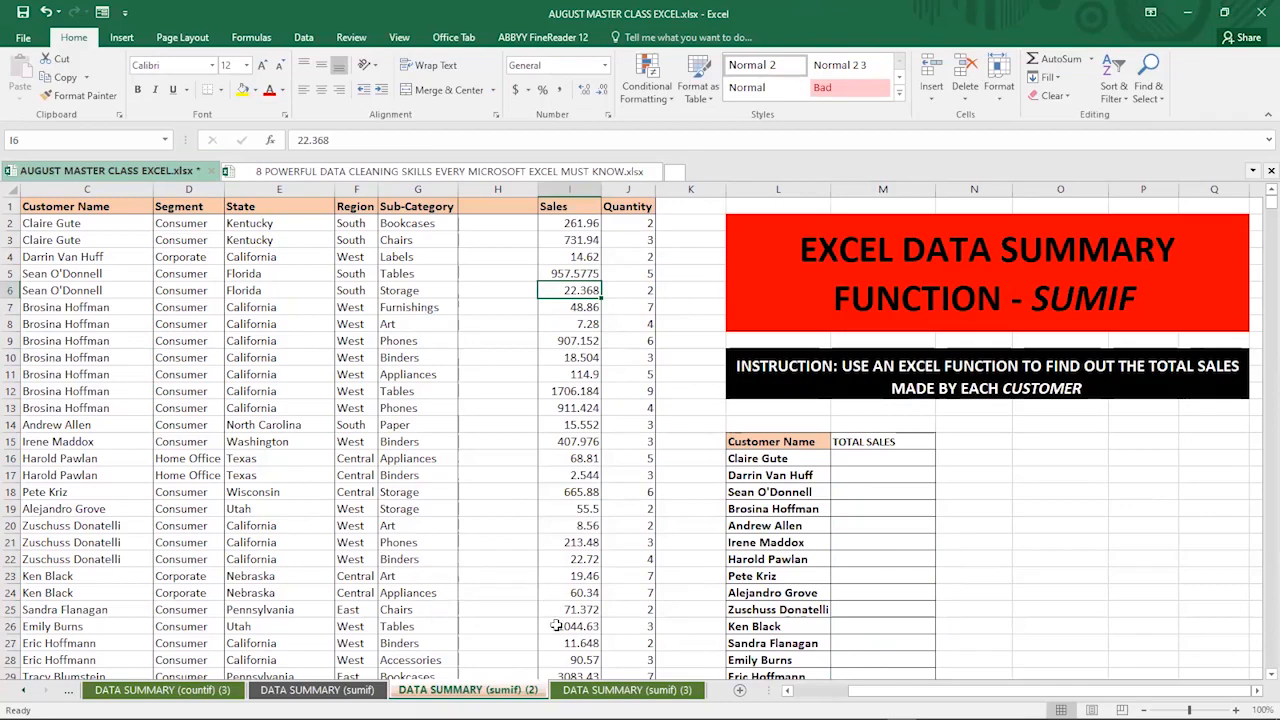
click(338, 690)
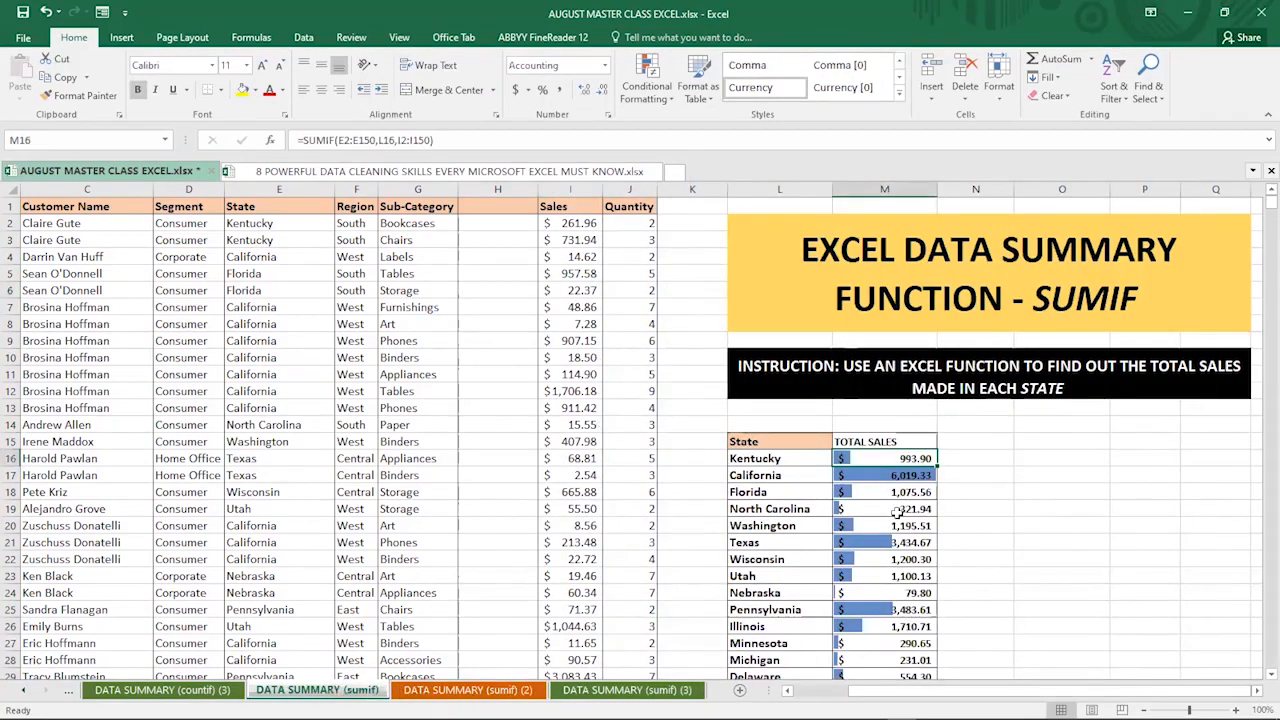
Clear the formatting and contents of the state totals in M16:M41.
scroll(869, 531, down, 5)
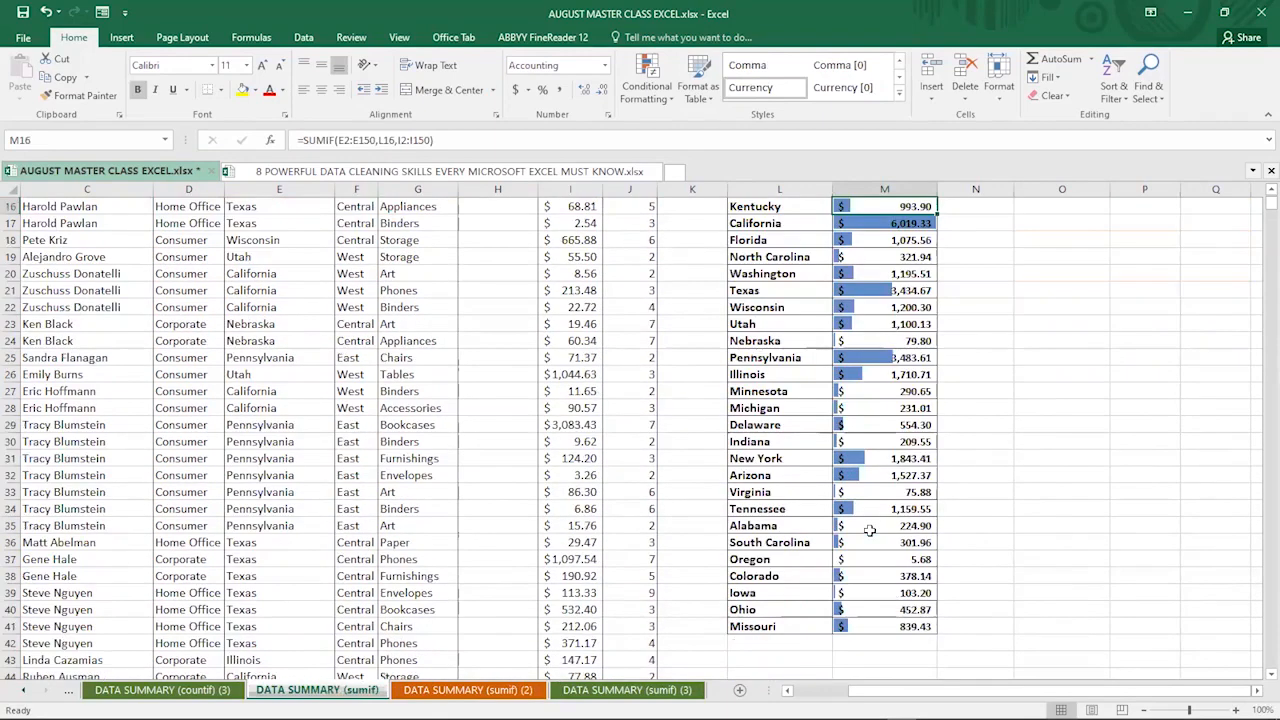
scroll(869, 531, up, 1)
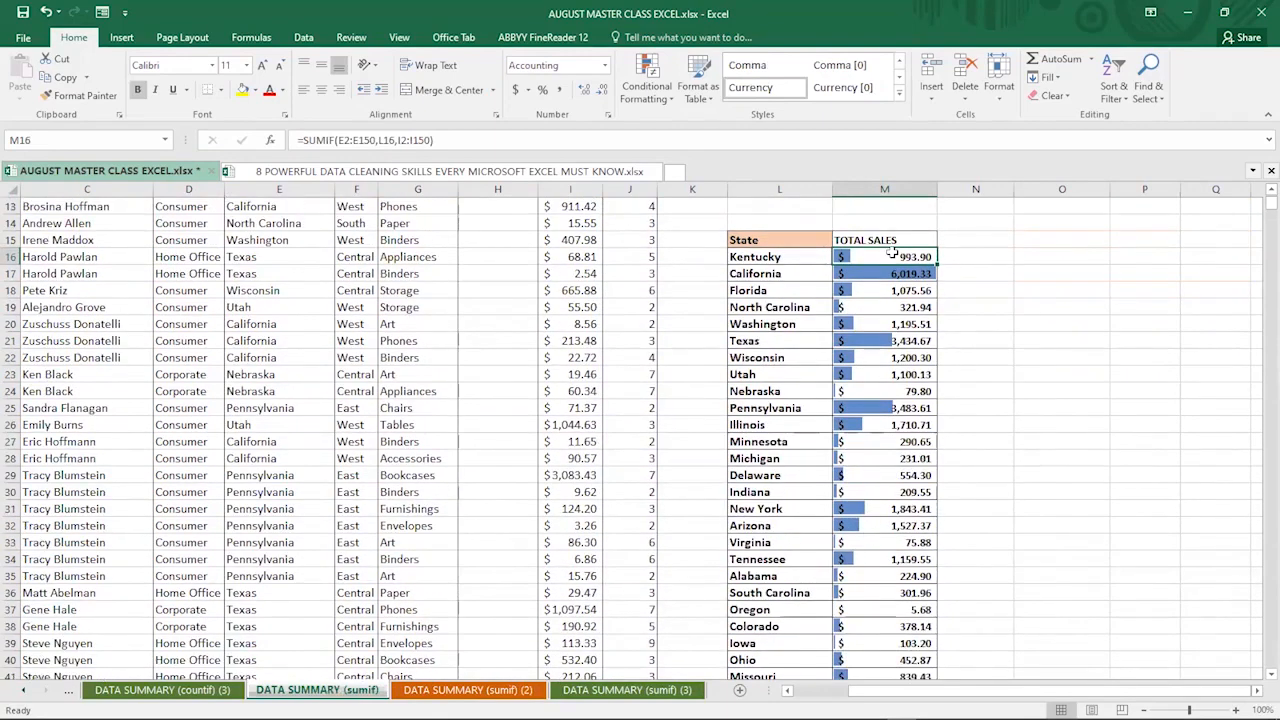
drag(893, 256, 906, 645)
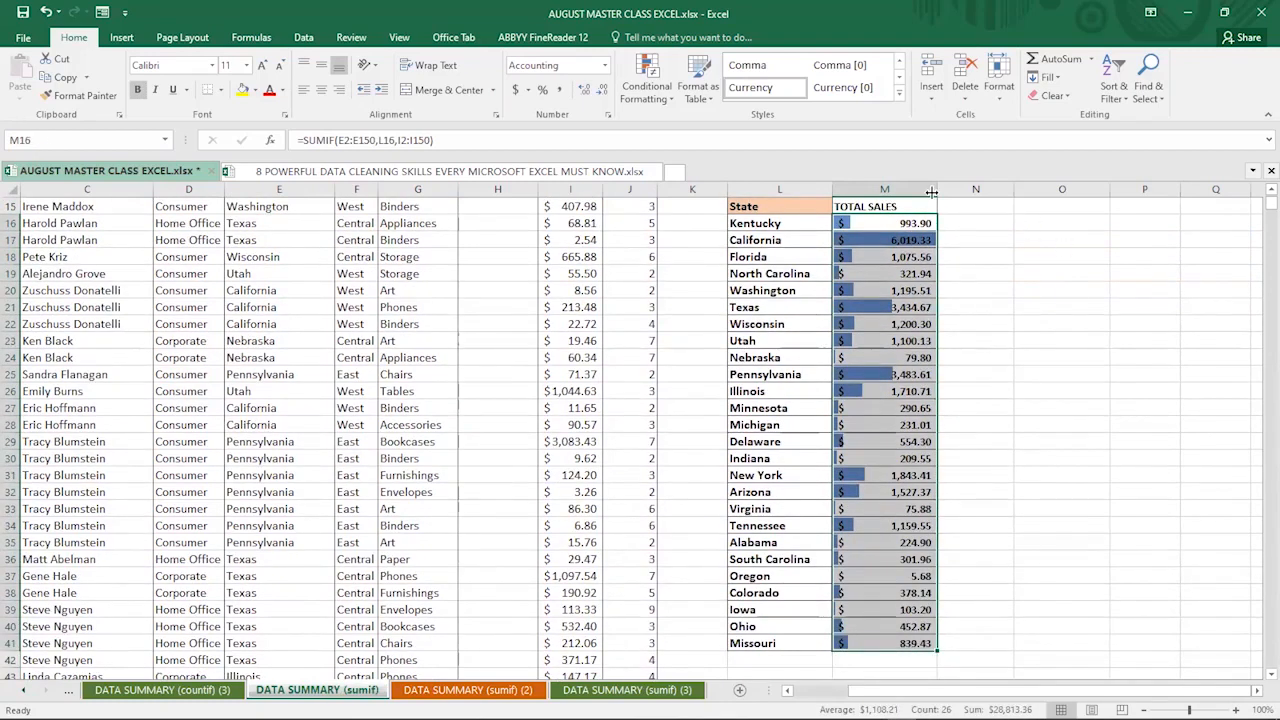
click(1052, 95)
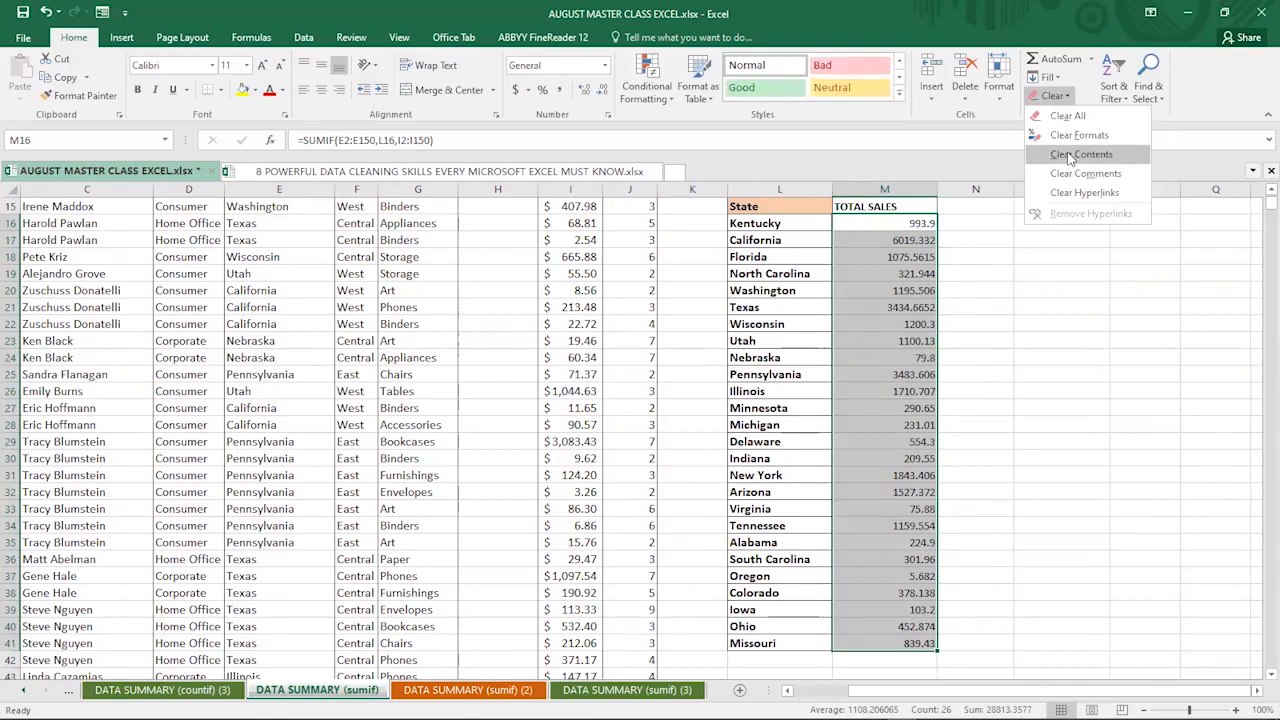
click(1070, 155)
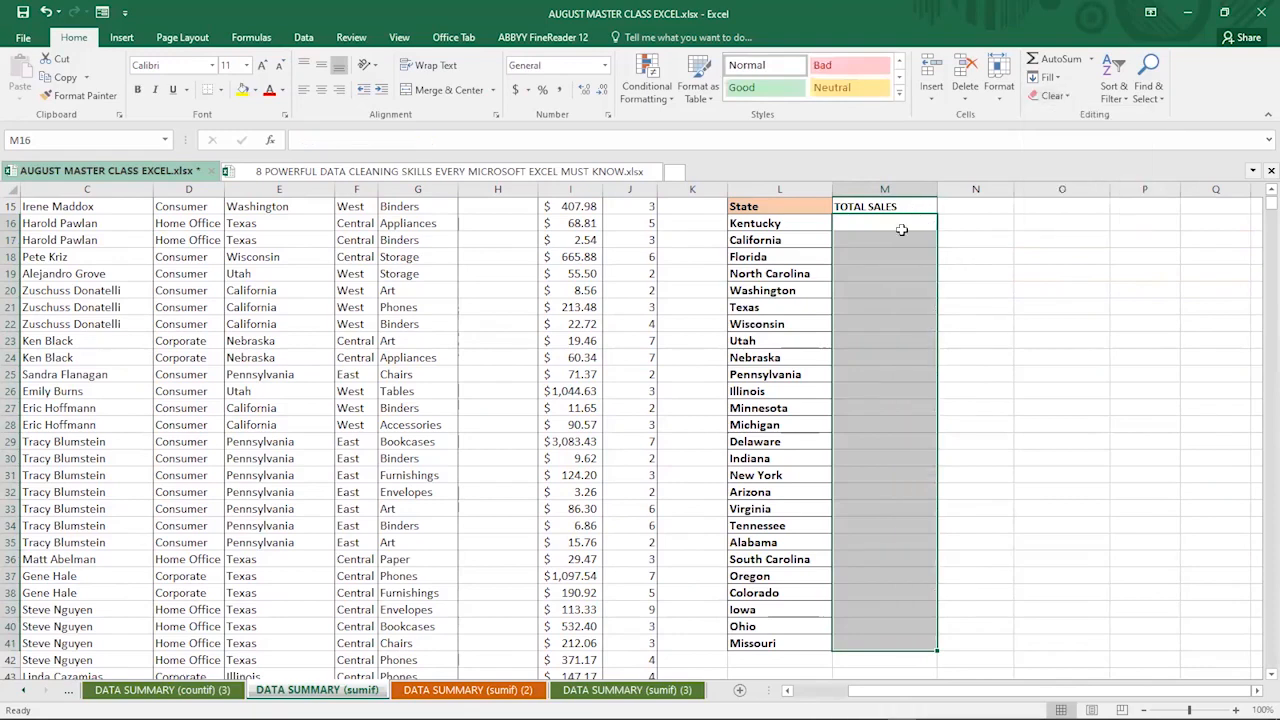
drag(903, 223, 880, 251)
click(880, 228)
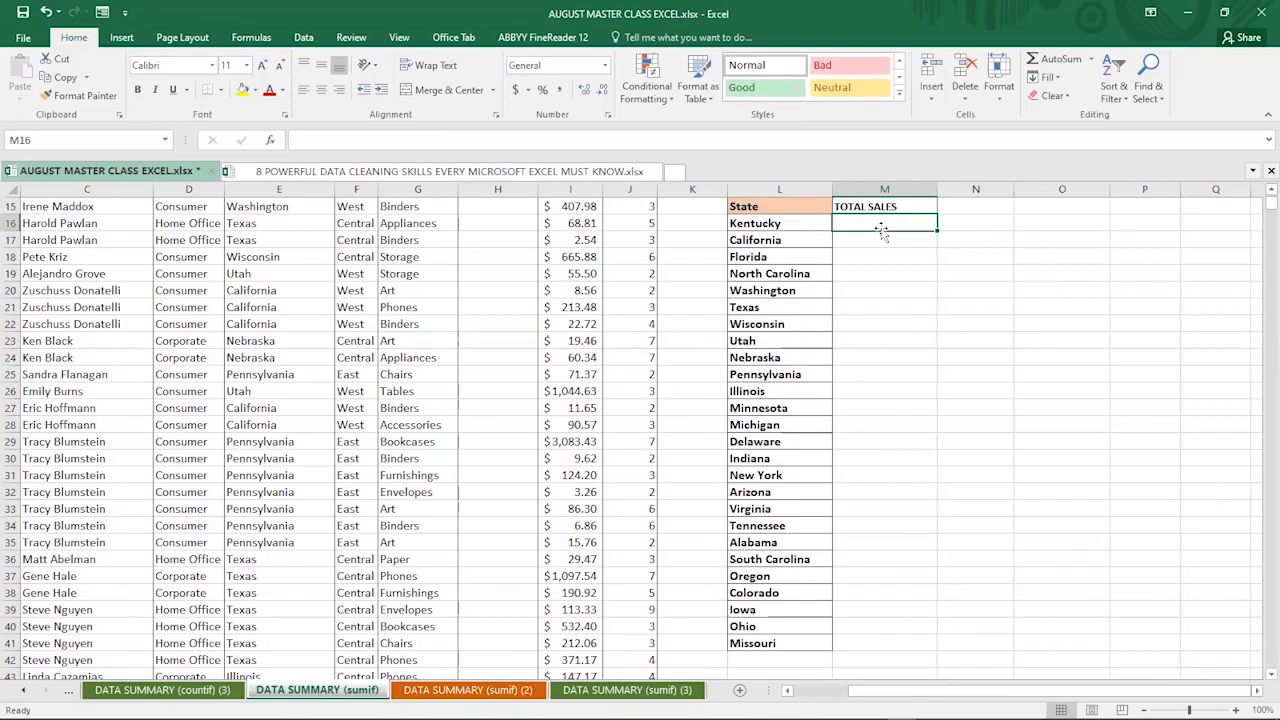
Examine the order of the database columns, especially where State sits relative to Sales, Segment and Customer Name.
scroll(881, 230, up, 2)
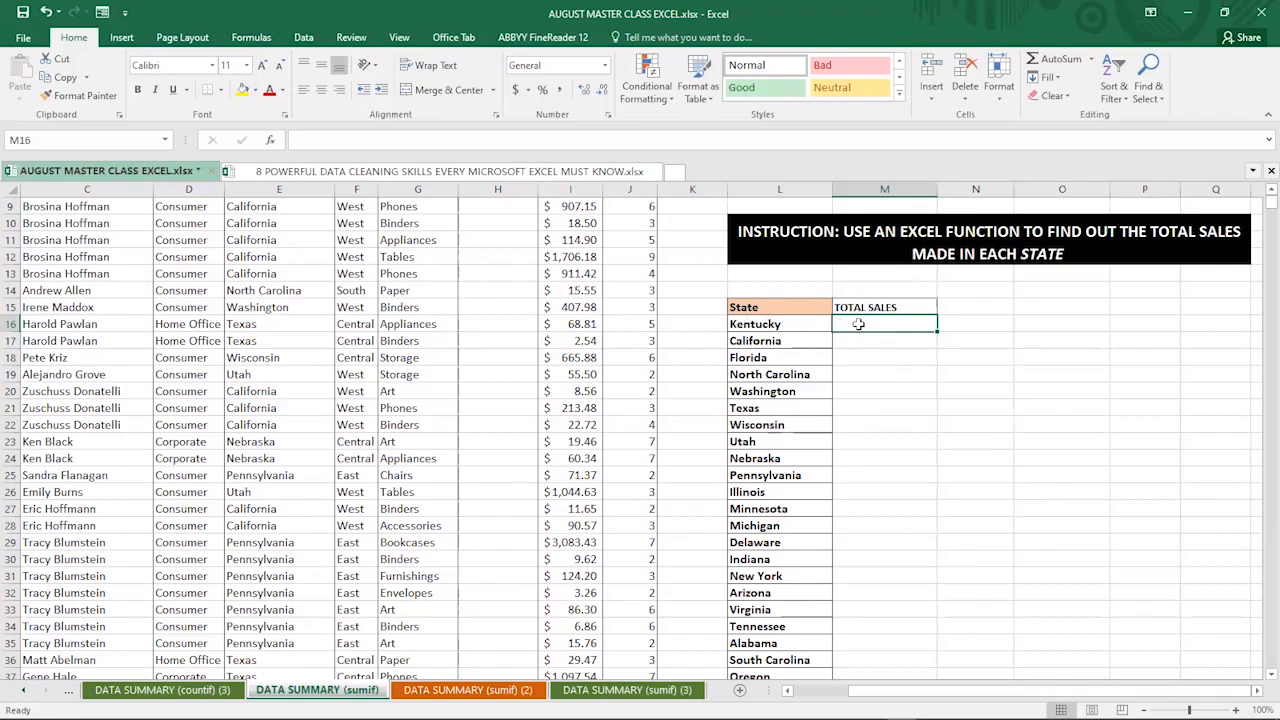
click(564, 187)
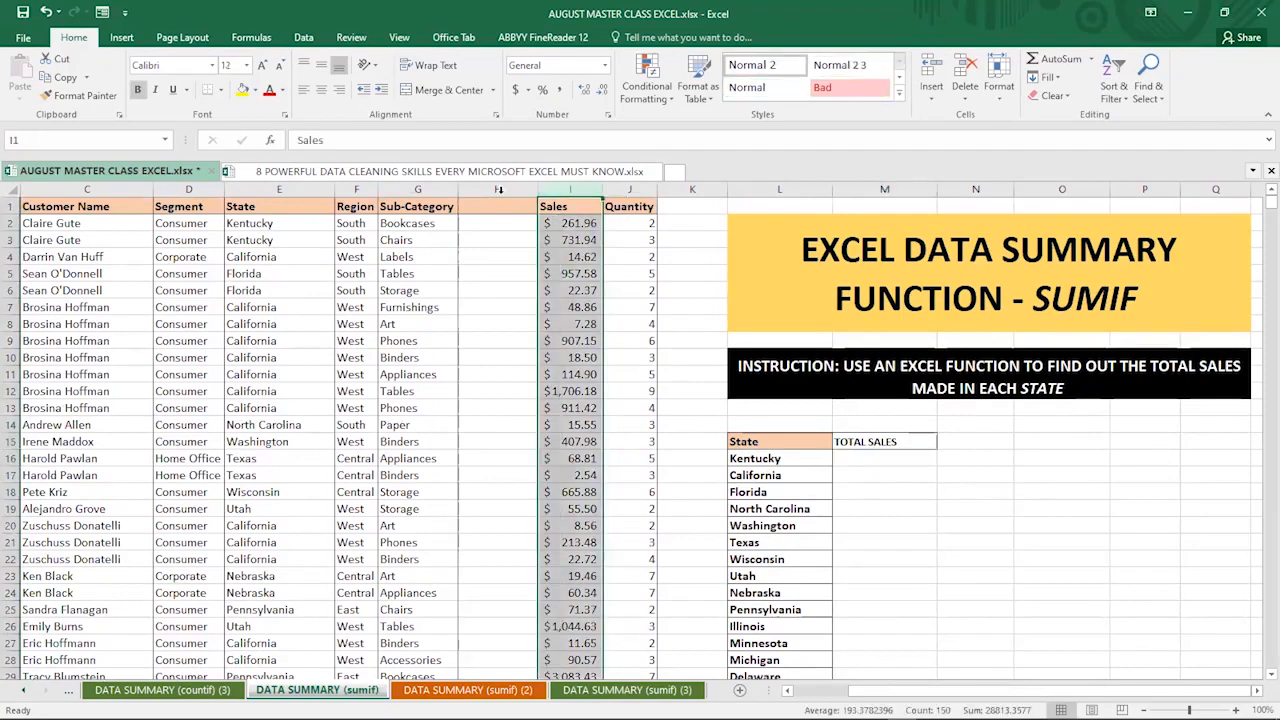
click(425, 188)
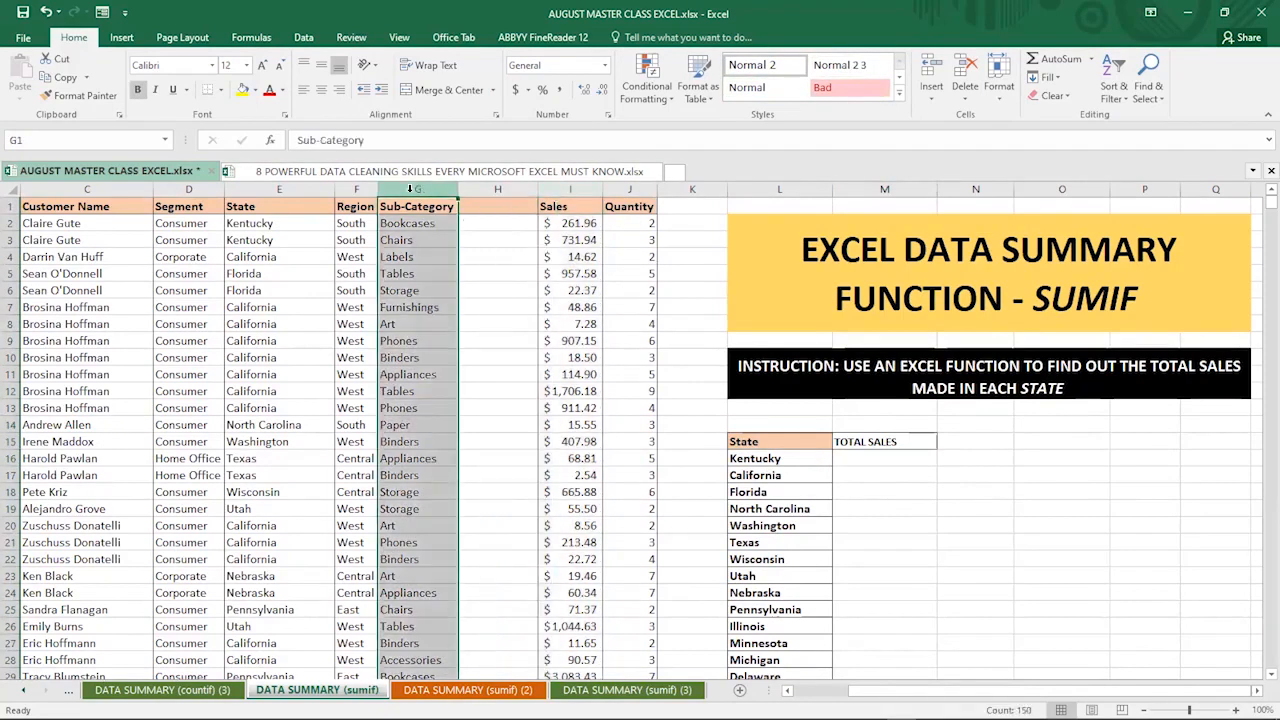
click(352, 187)
click(284, 188)
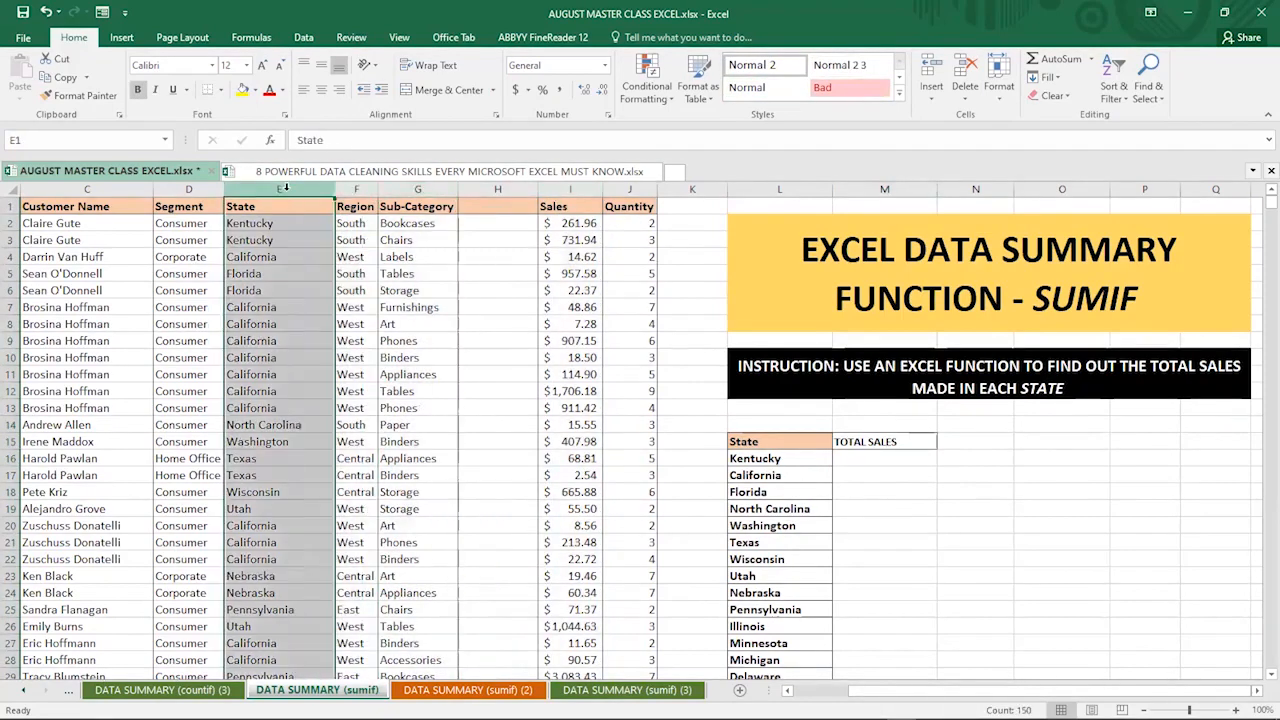
click(188, 189)
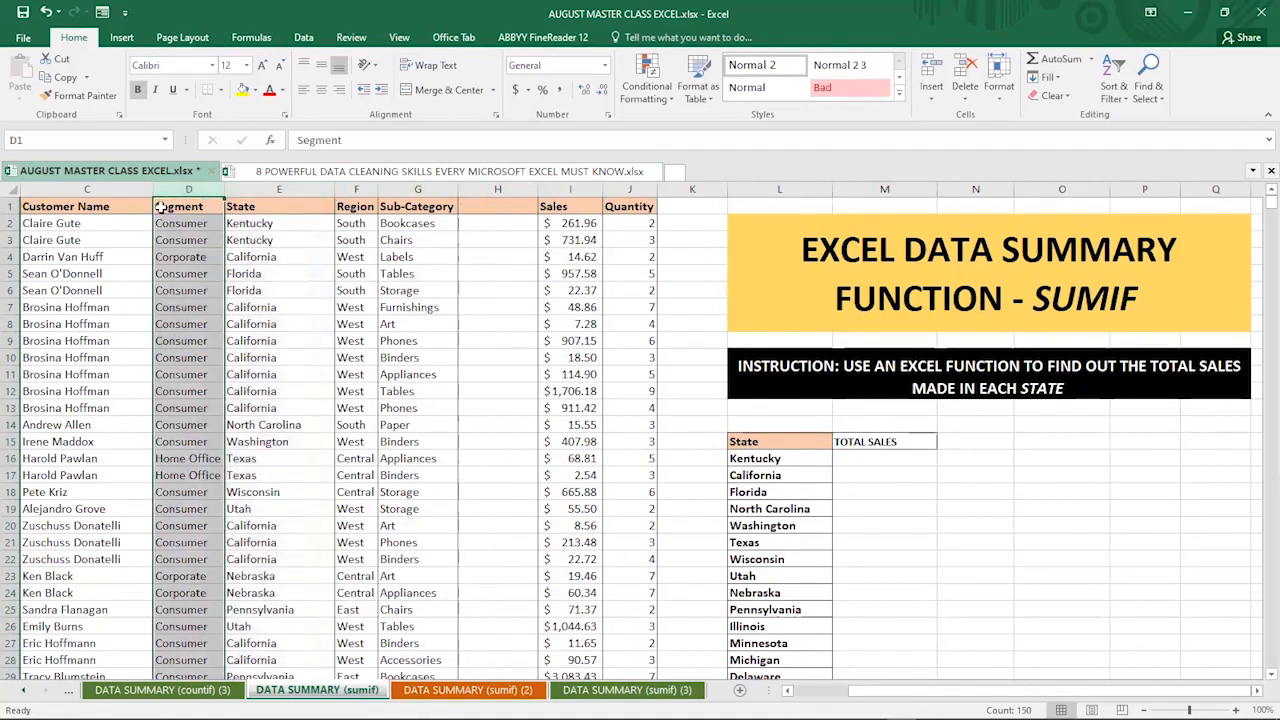
click(104, 187)
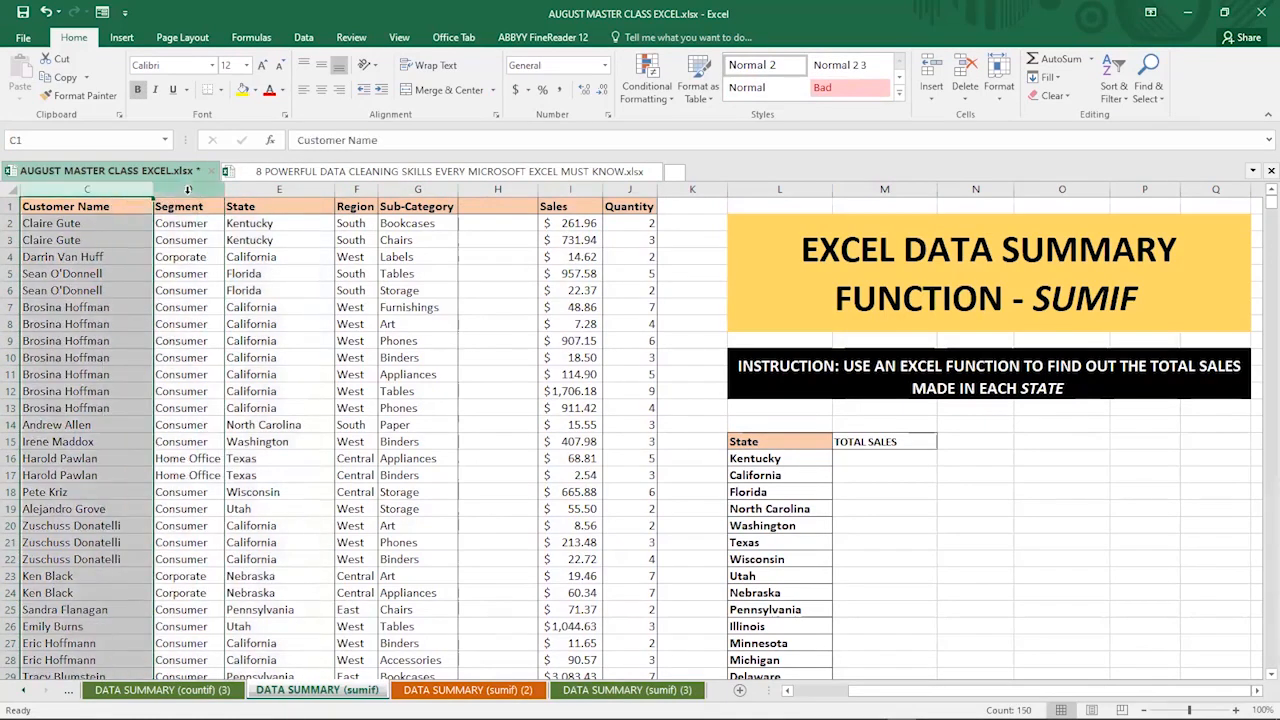
click(188, 189)
click(266, 187)
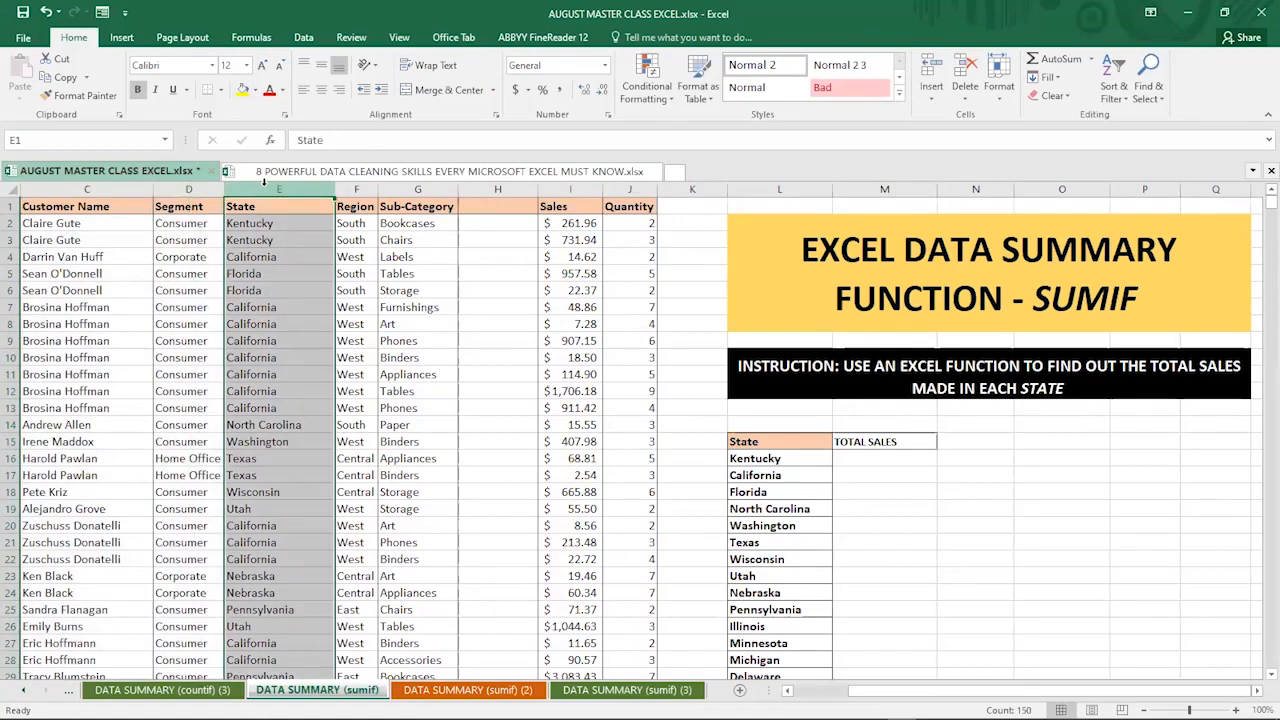
drag(870, 691, 820, 691)
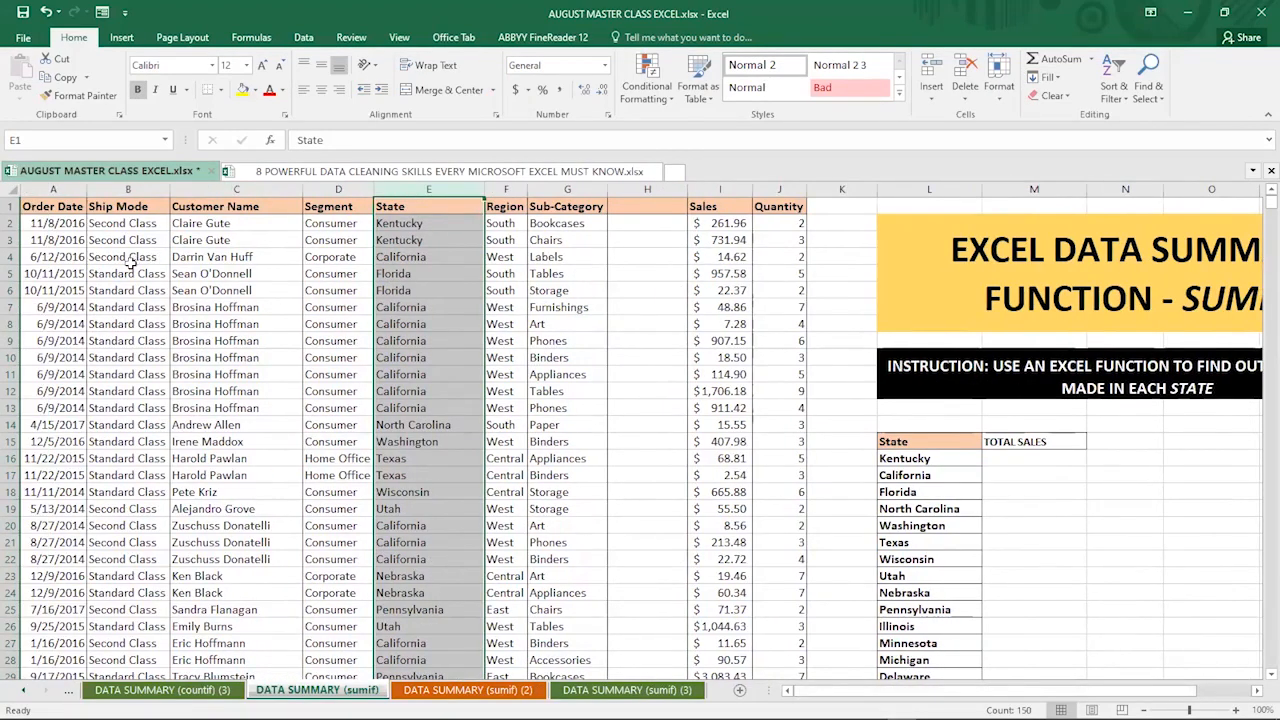
Insert an empty column before the Order Date column.
click(47, 188)
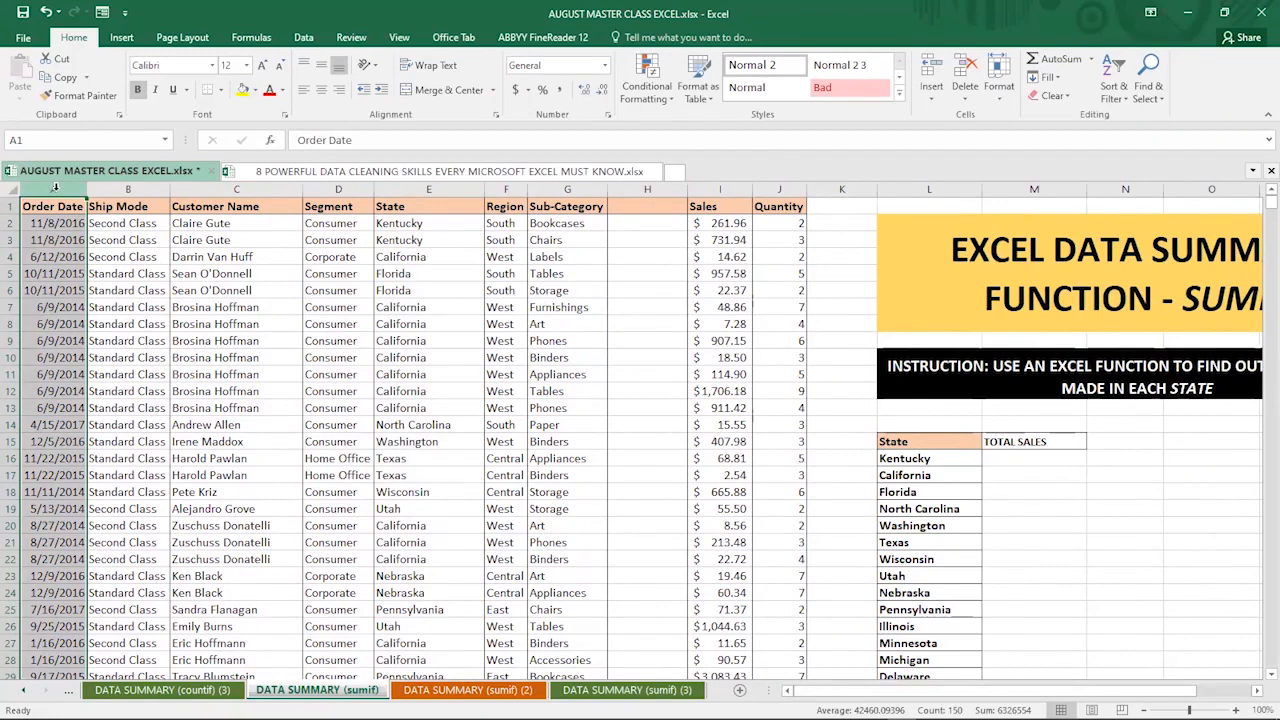
right_click(62, 193)
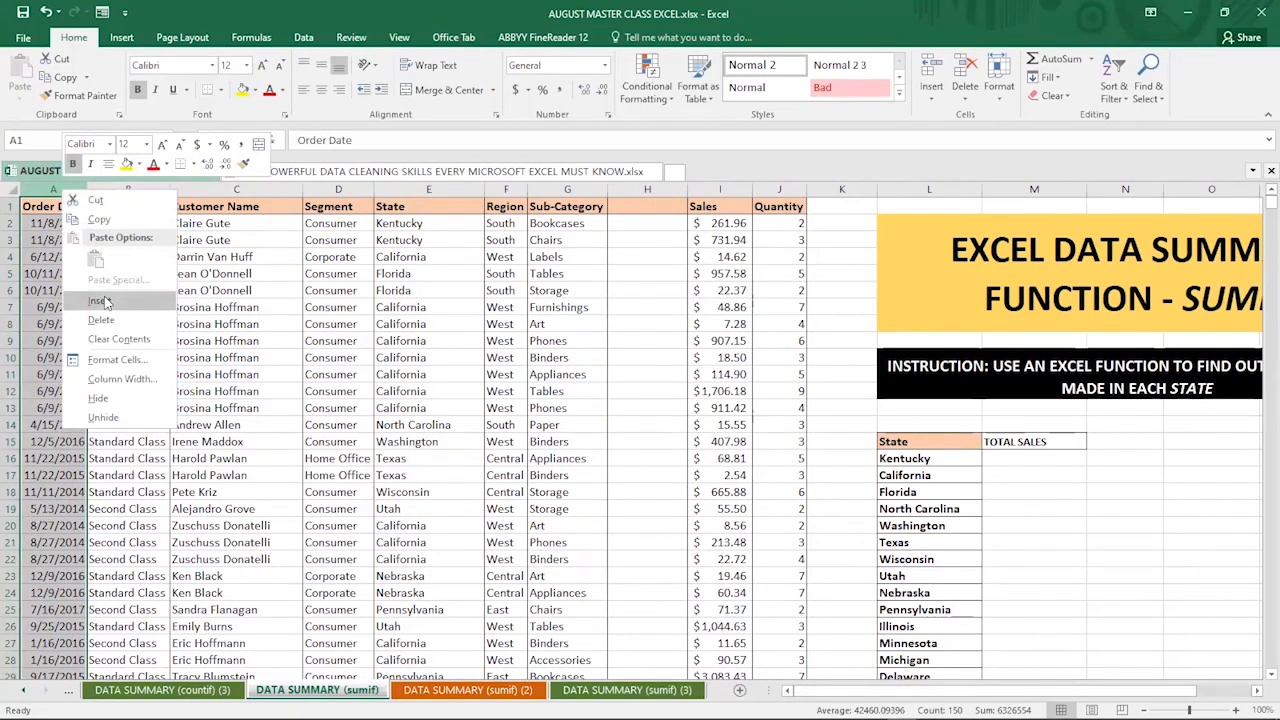
key(Return)
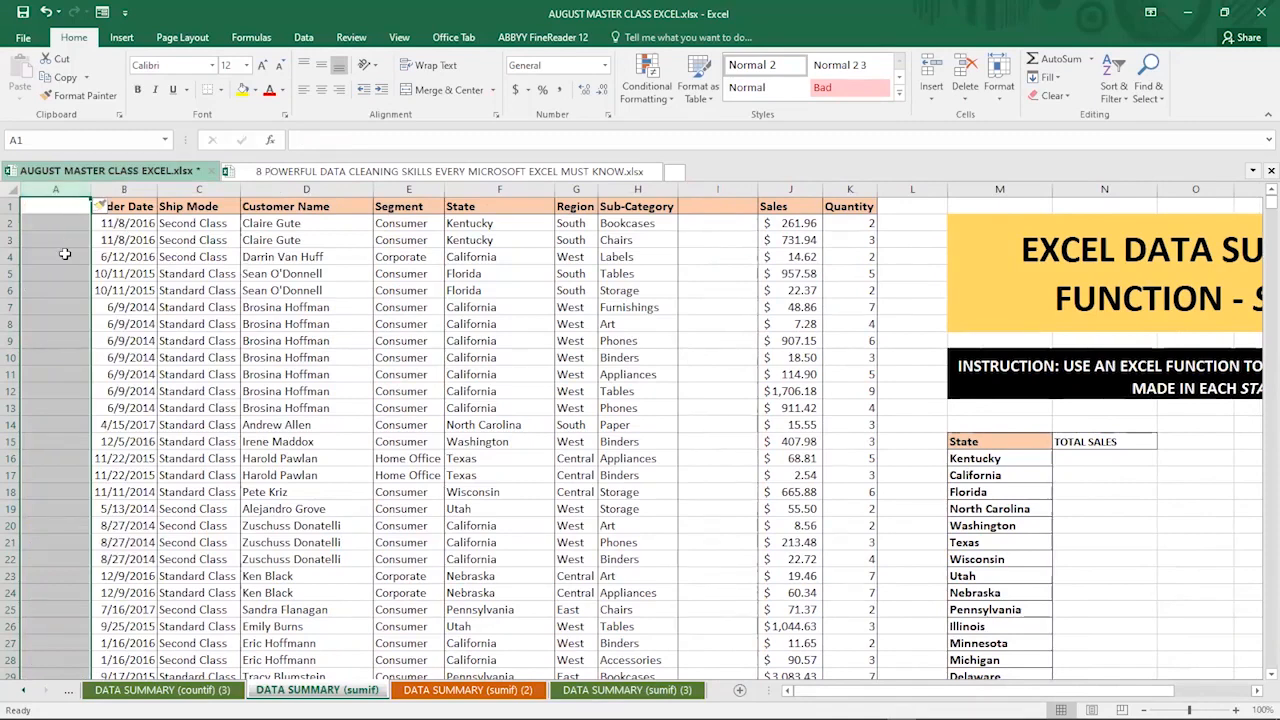
click(333, 340)
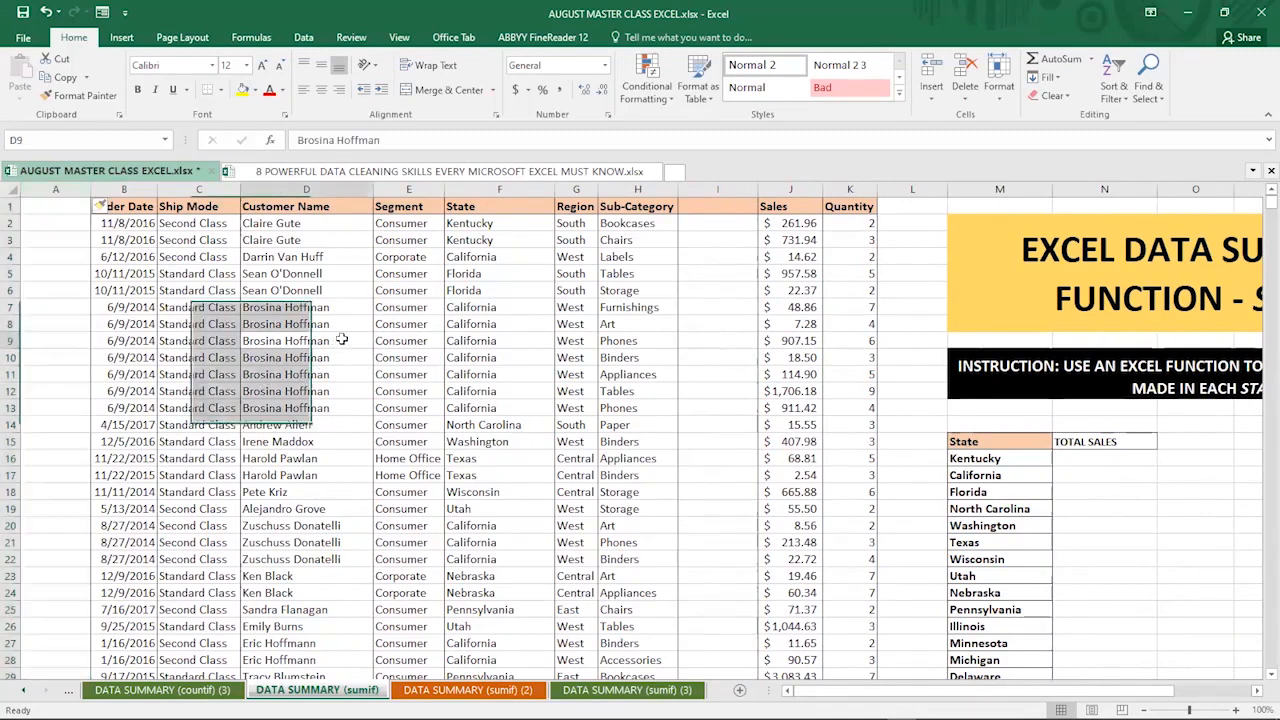
Copy the State column into the empty column A and fit the column width to its contents.
click(501, 189)
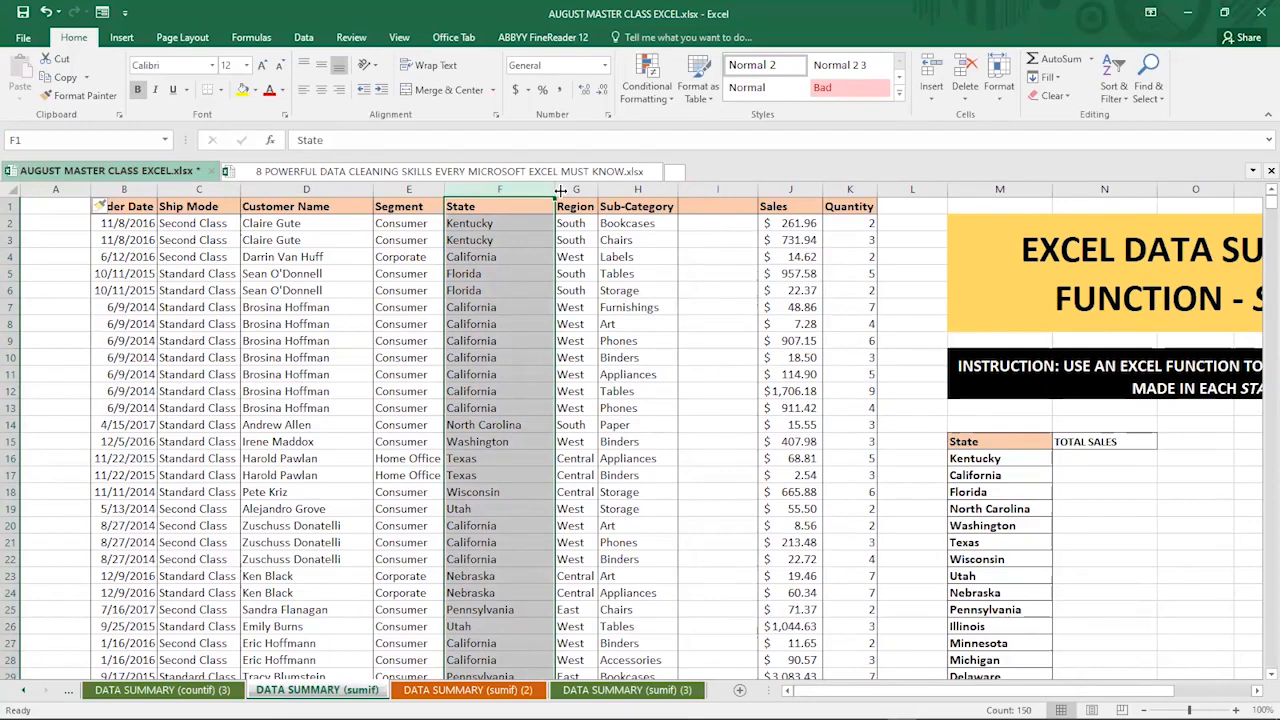
key(ctrl+c)
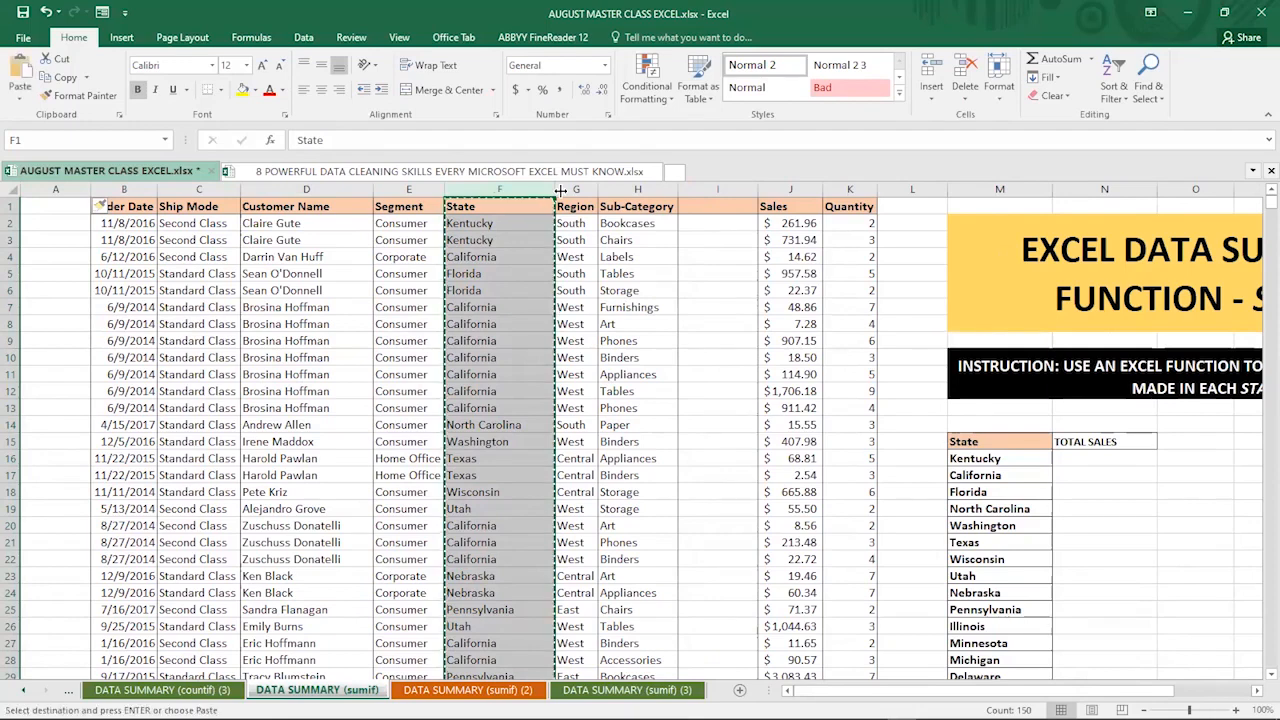
click(37, 186)
key(ctrl+v)
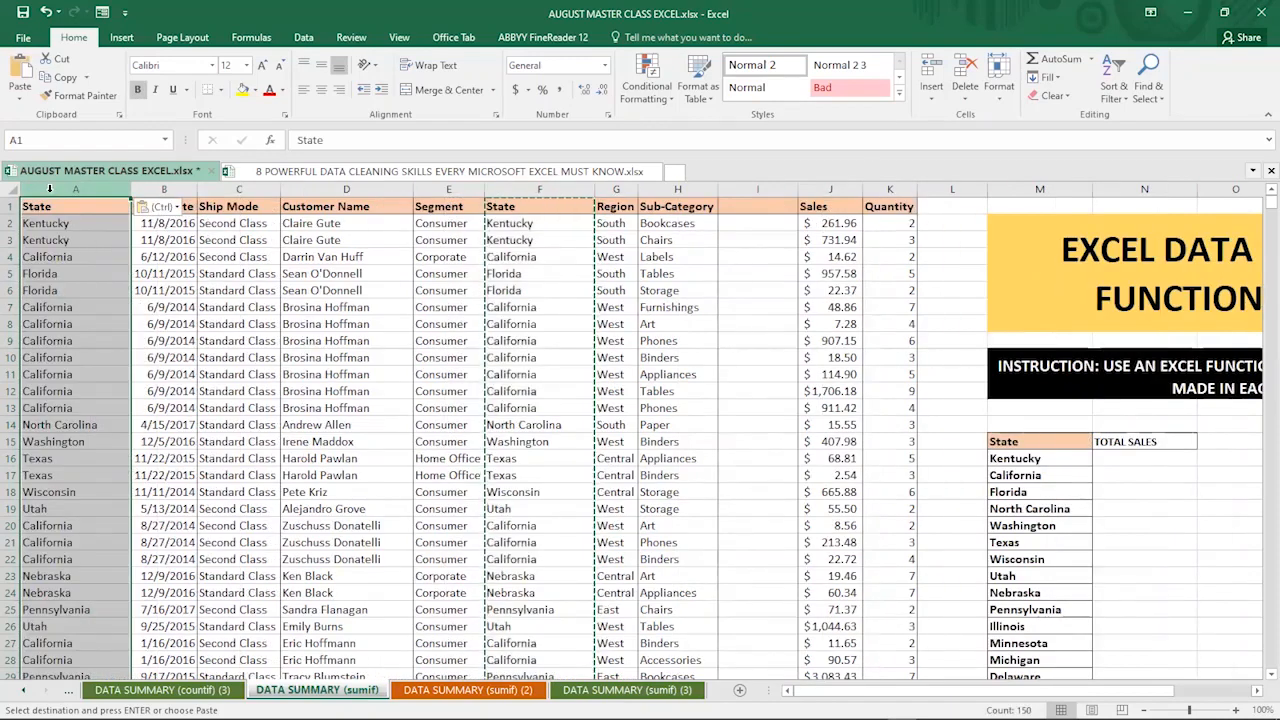
double_click(130, 191)
click(130, 290)
click(78, 290)
click(343, 320)
click(393, 402)
click(474, 339)
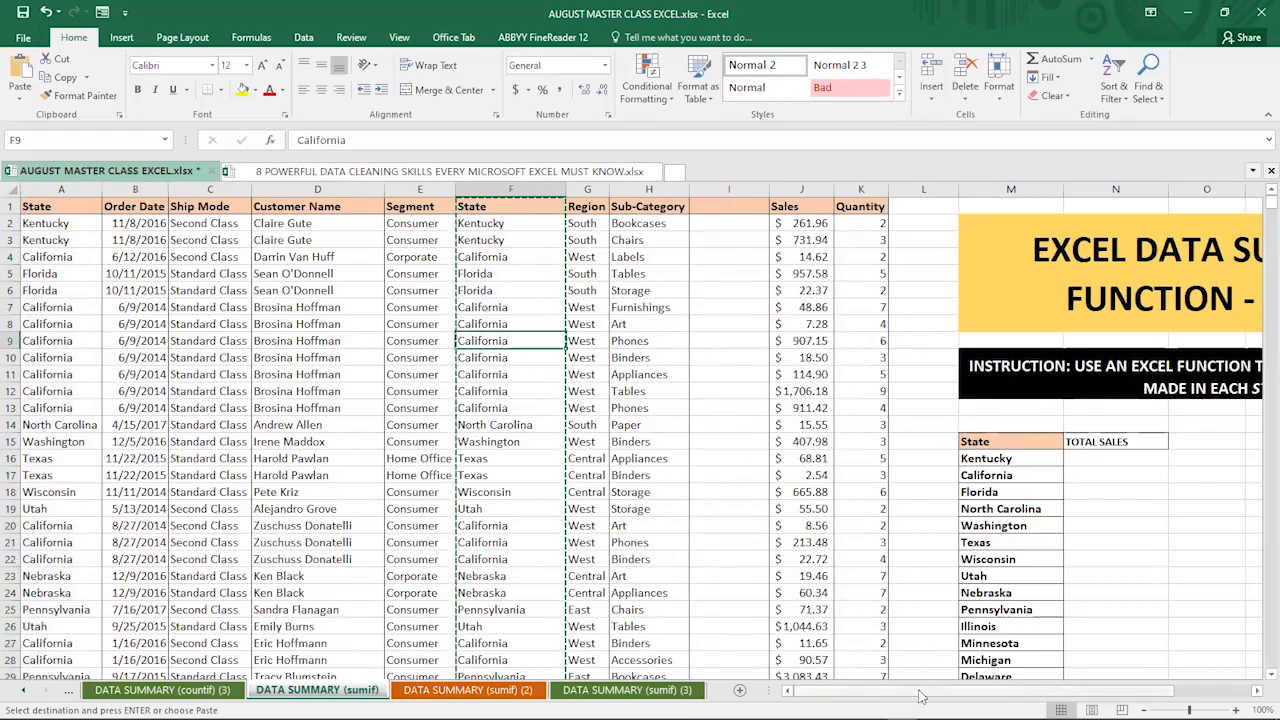
Begin a SUMIF formula in N16, the TOTAL SALES cell for Kentucky.
scroll(921, 697, right, 1)
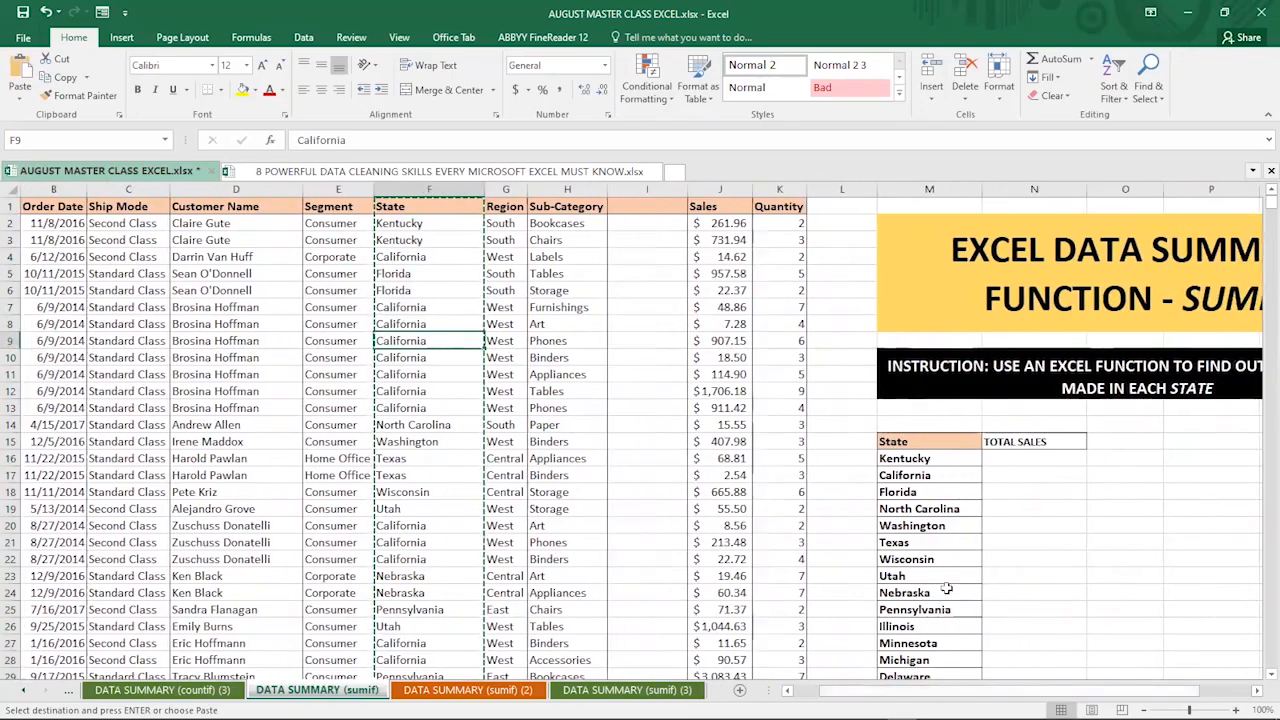
click(1010, 461)
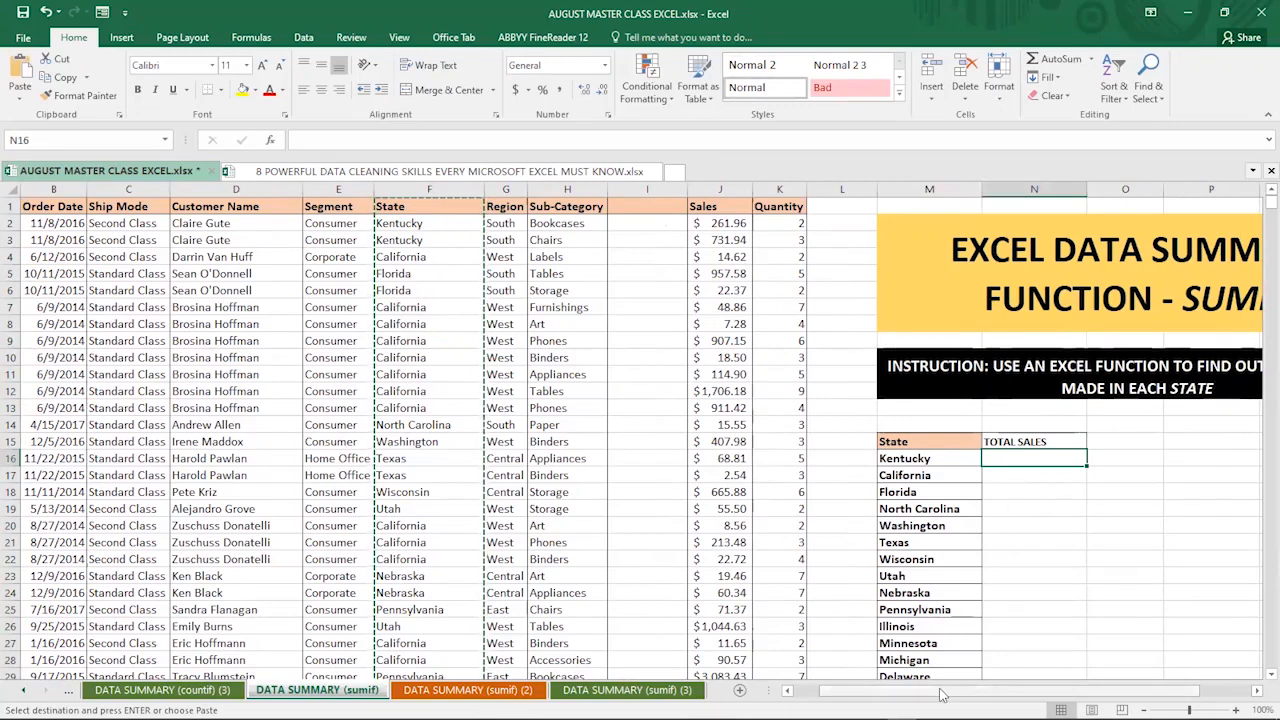
drag(940, 693, 971, 651)
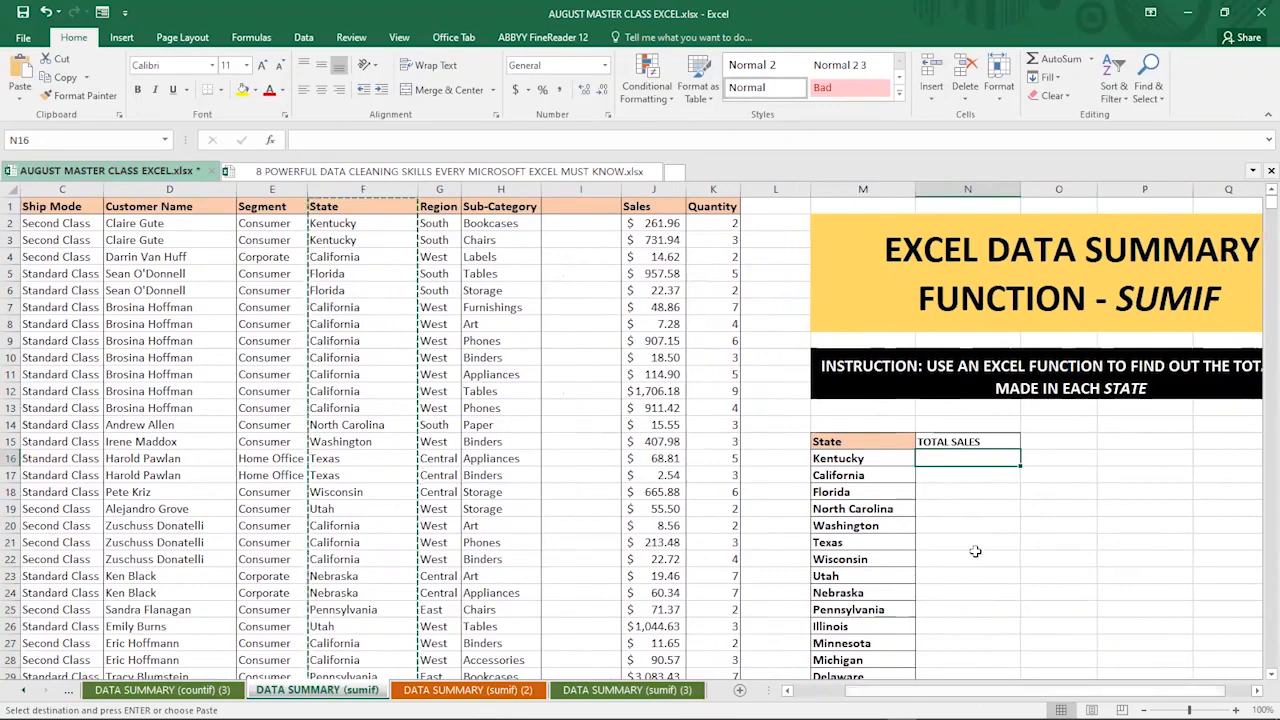
scroll(975, 551, down, 2)
scroll(975, 551, down, 1)
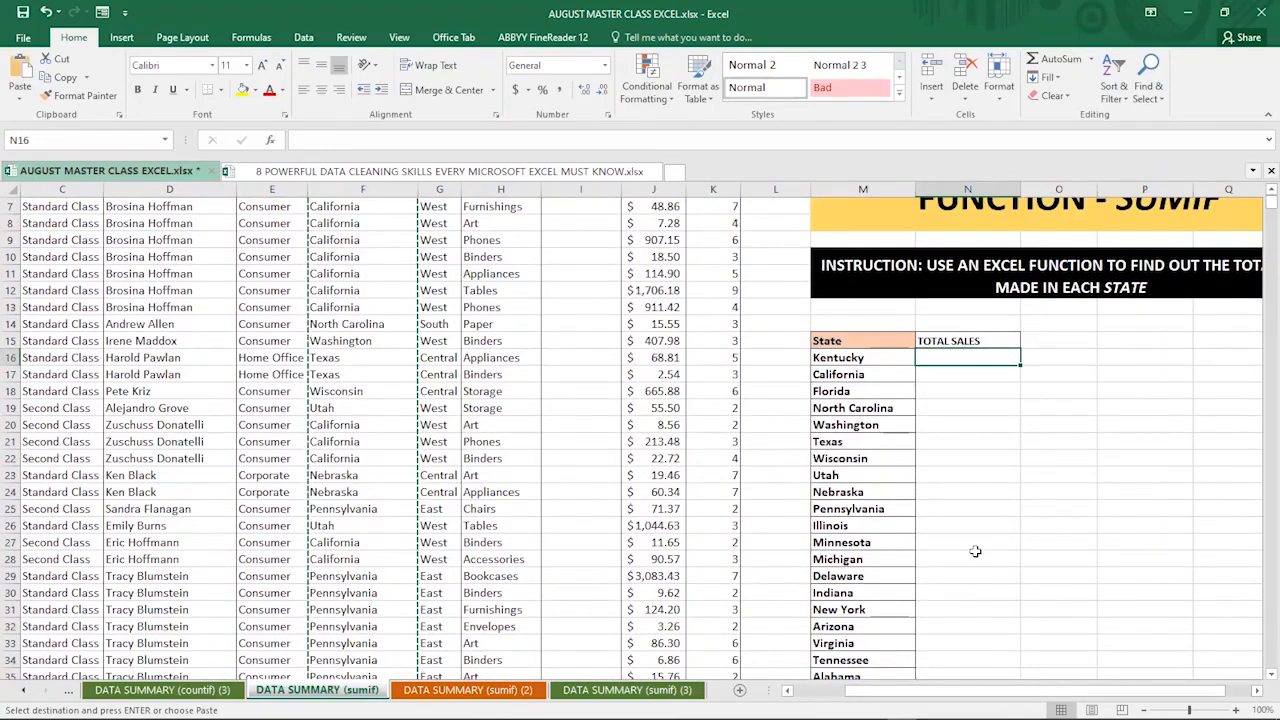
key(Escape)
text(=)
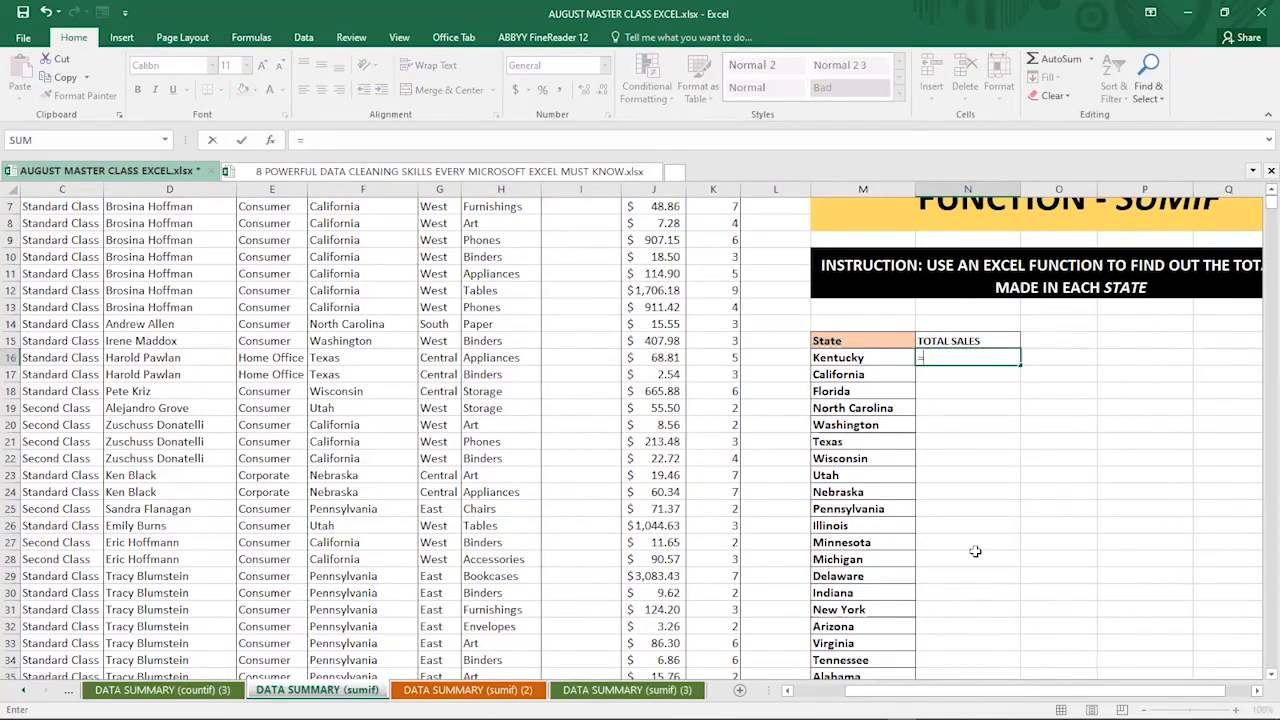
text(sumi)
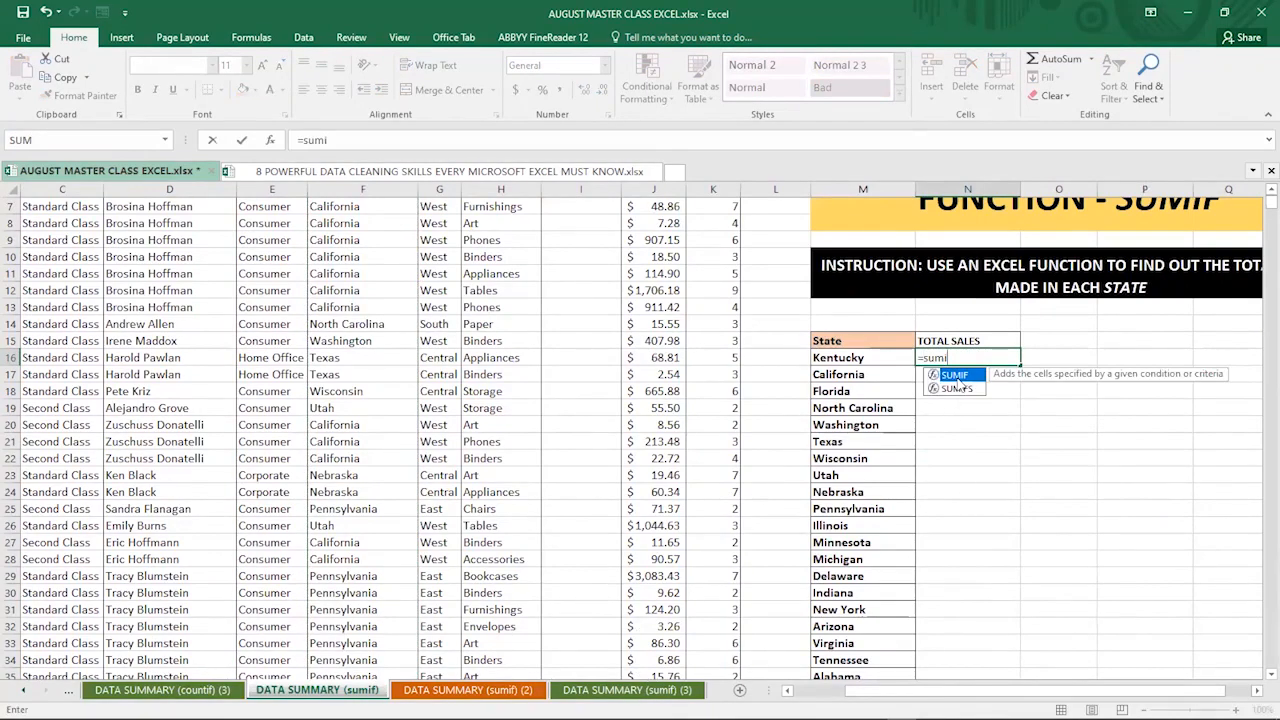
double_click(955, 375)
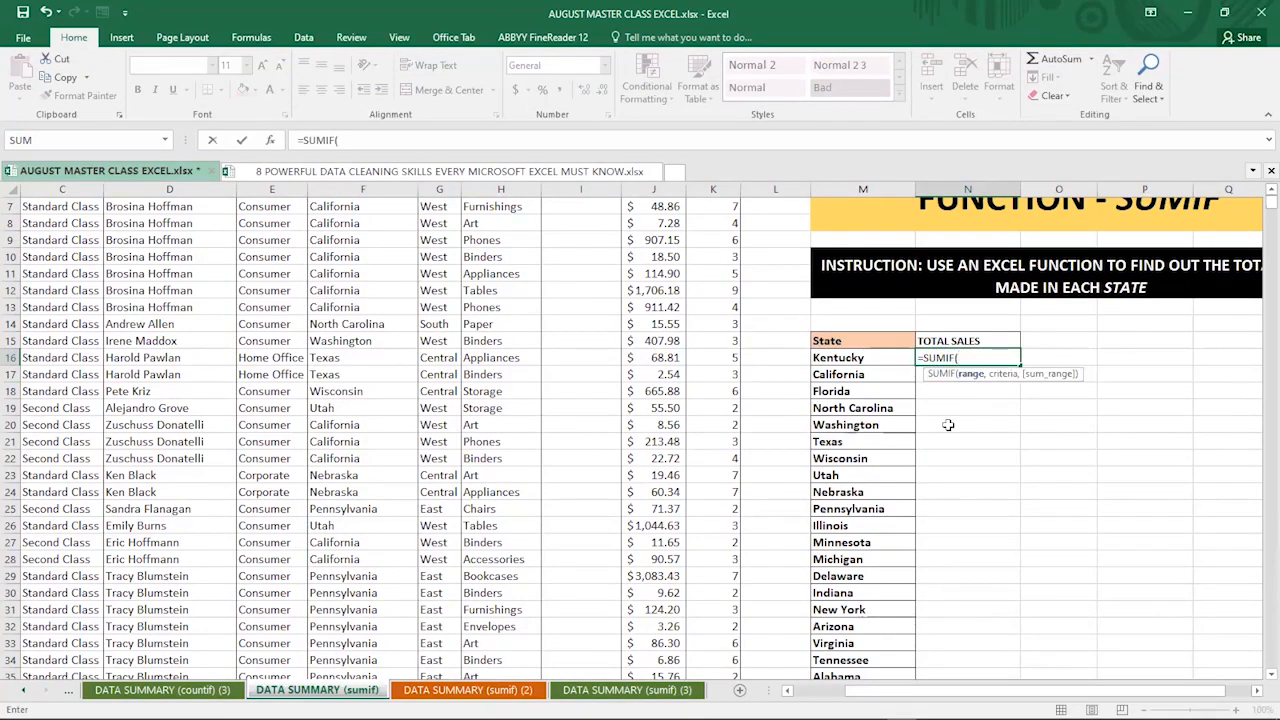
Set the SUMIF formula's criteria range to the State entries in F2:F150.
scroll(948, 425, up, 1)
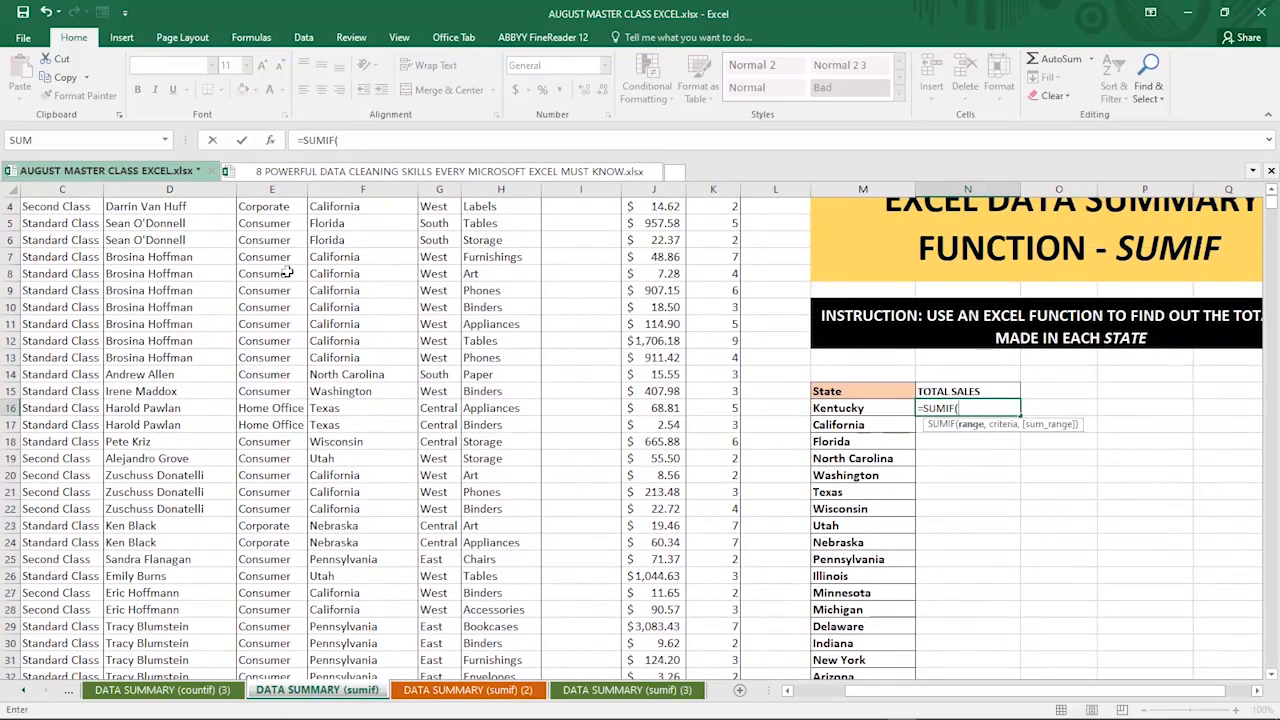
scroll(322, 234, up, 1)
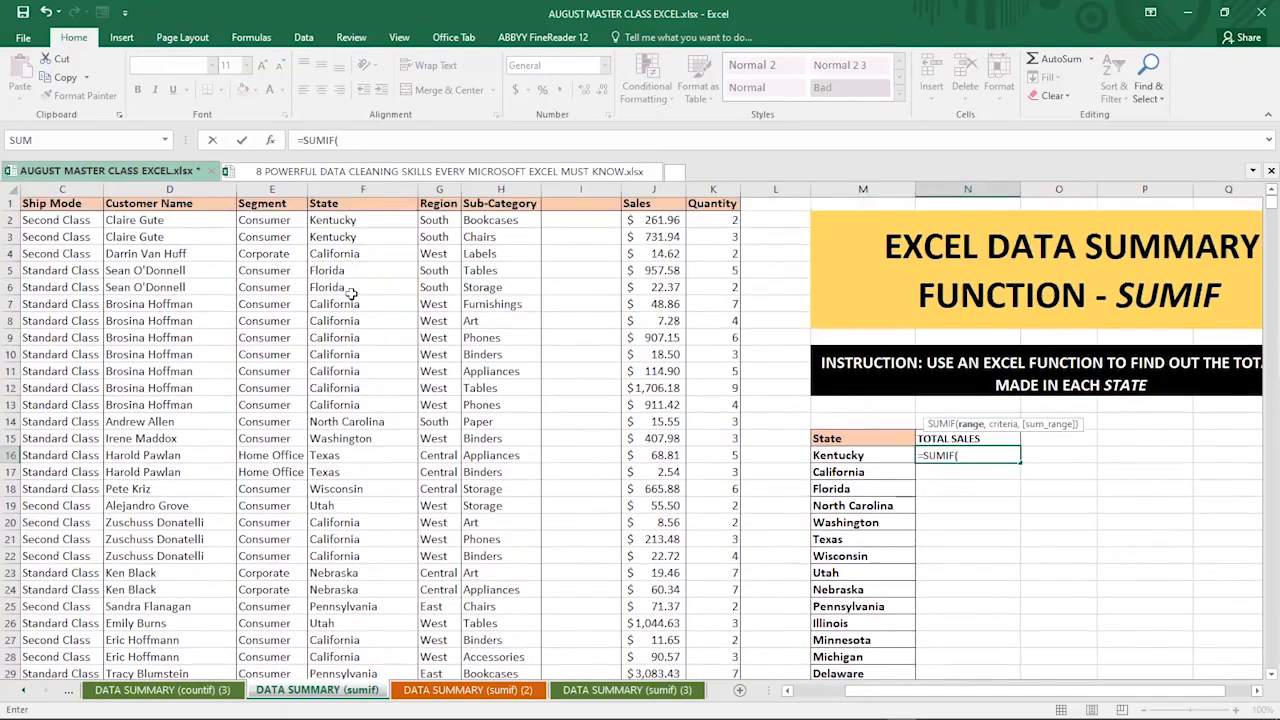
click(340, 224)
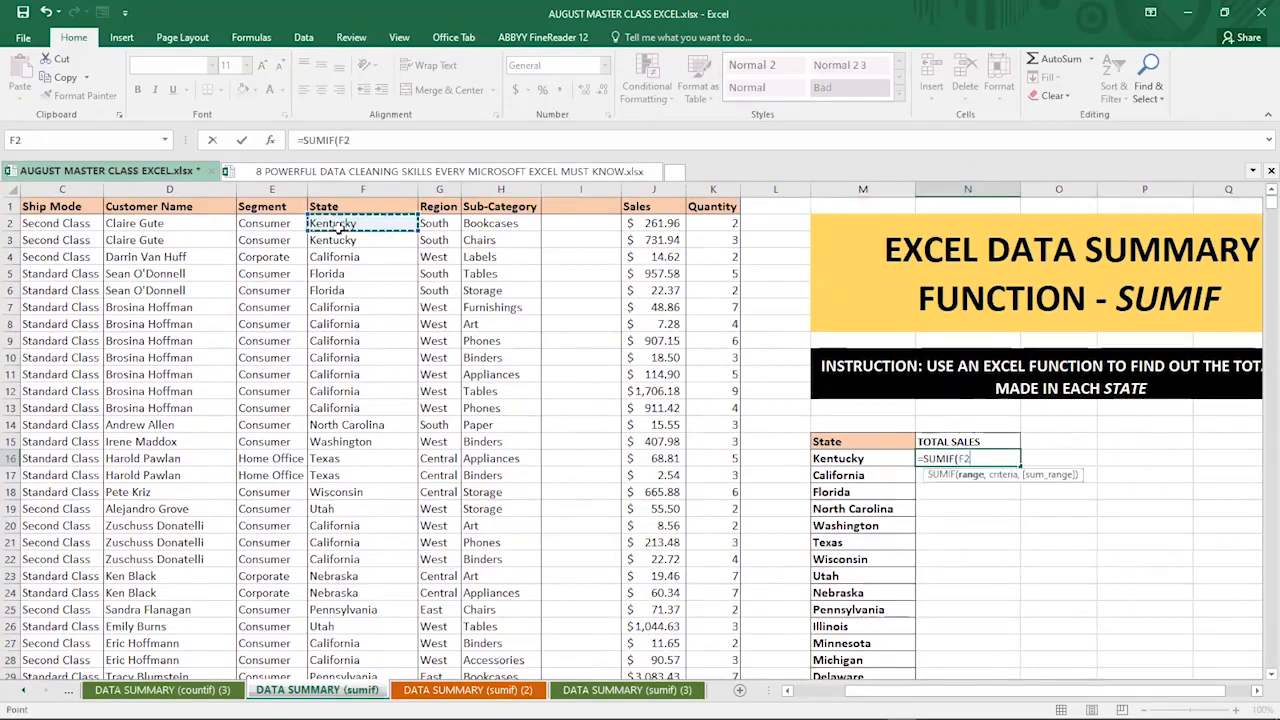
shift+click(352, 474)
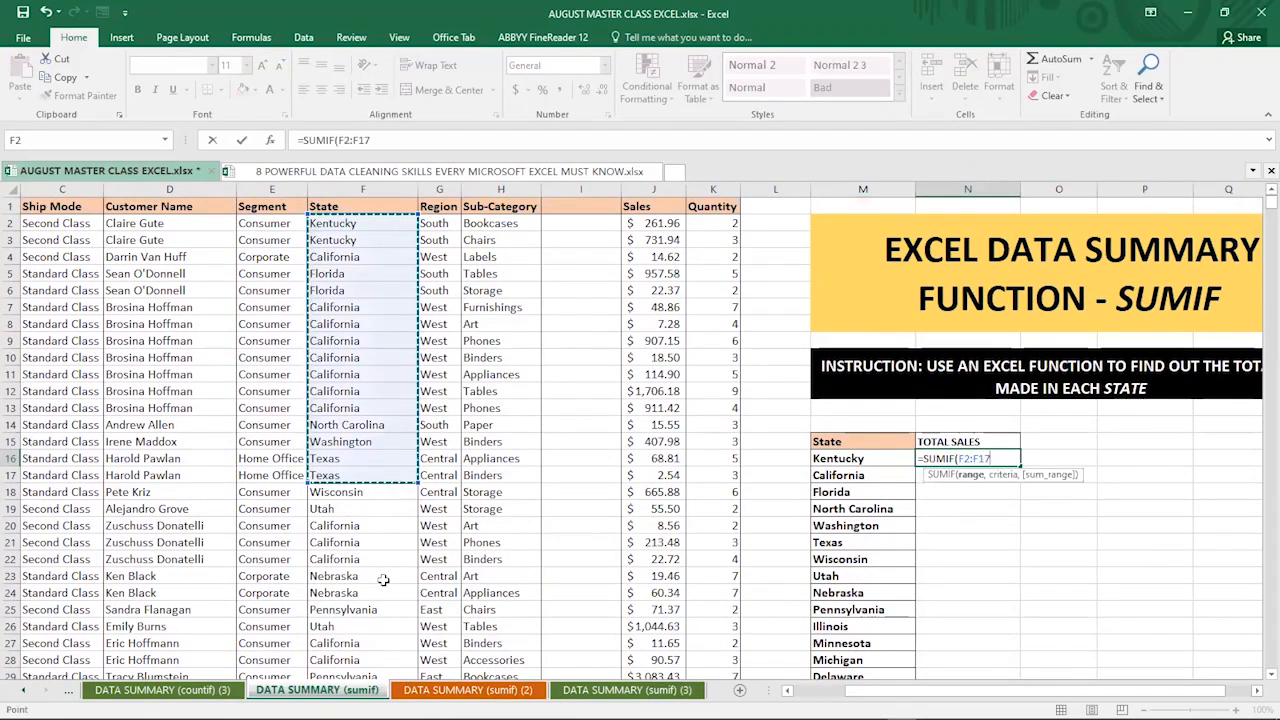
click(336, 224)
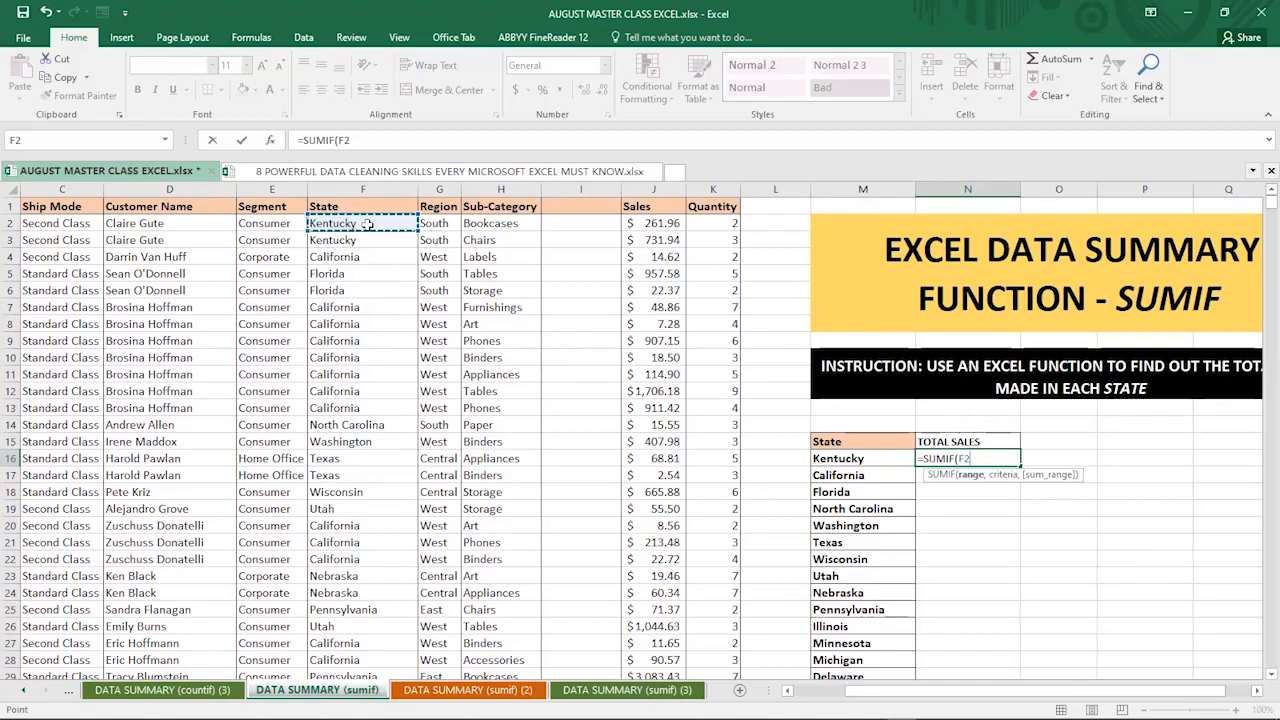
key(ctrl+shift+Down)
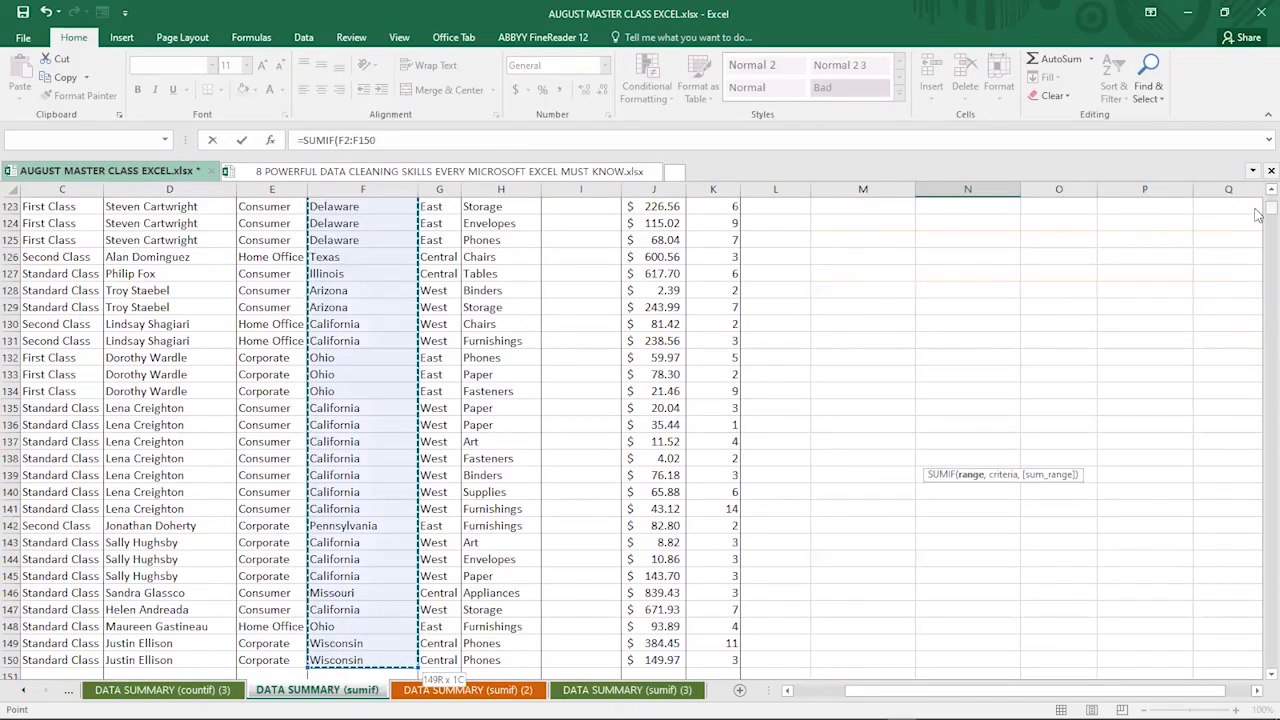
Set the SUMIF formula's criteria to the Kentucky entry in M16.
key(ctrl+BackSpace)
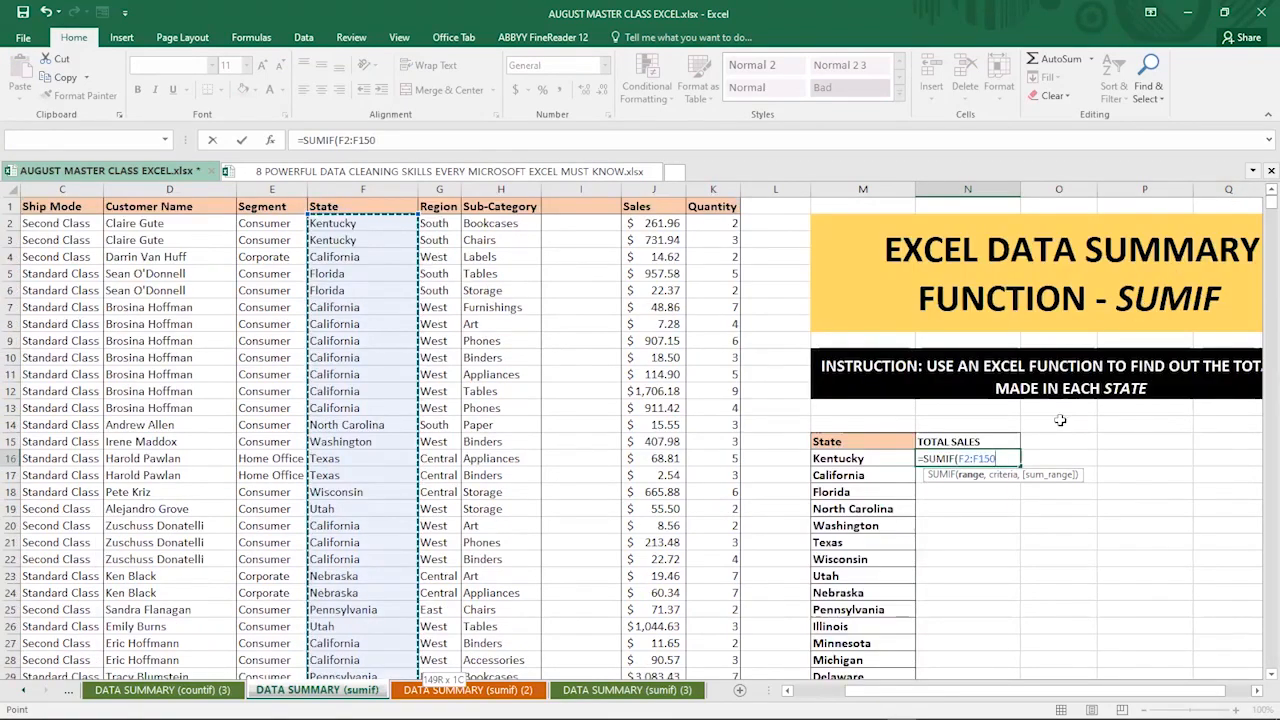
text(,)
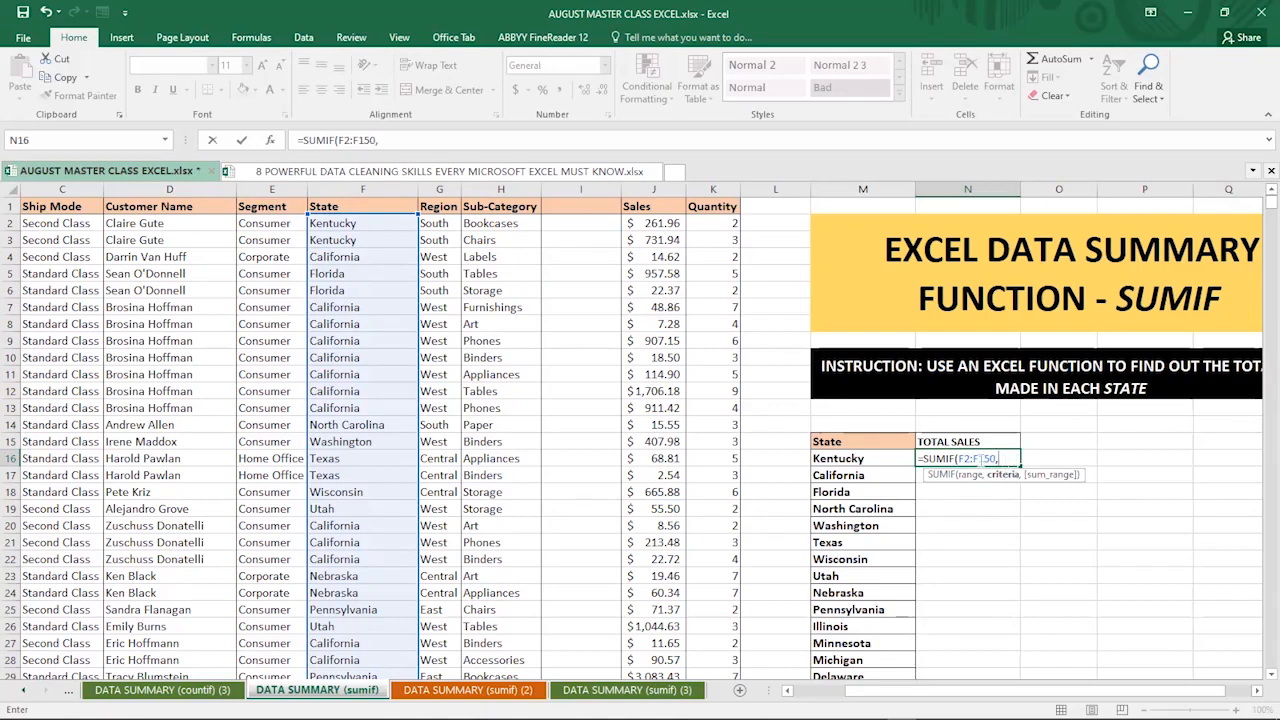
click(877, 458)
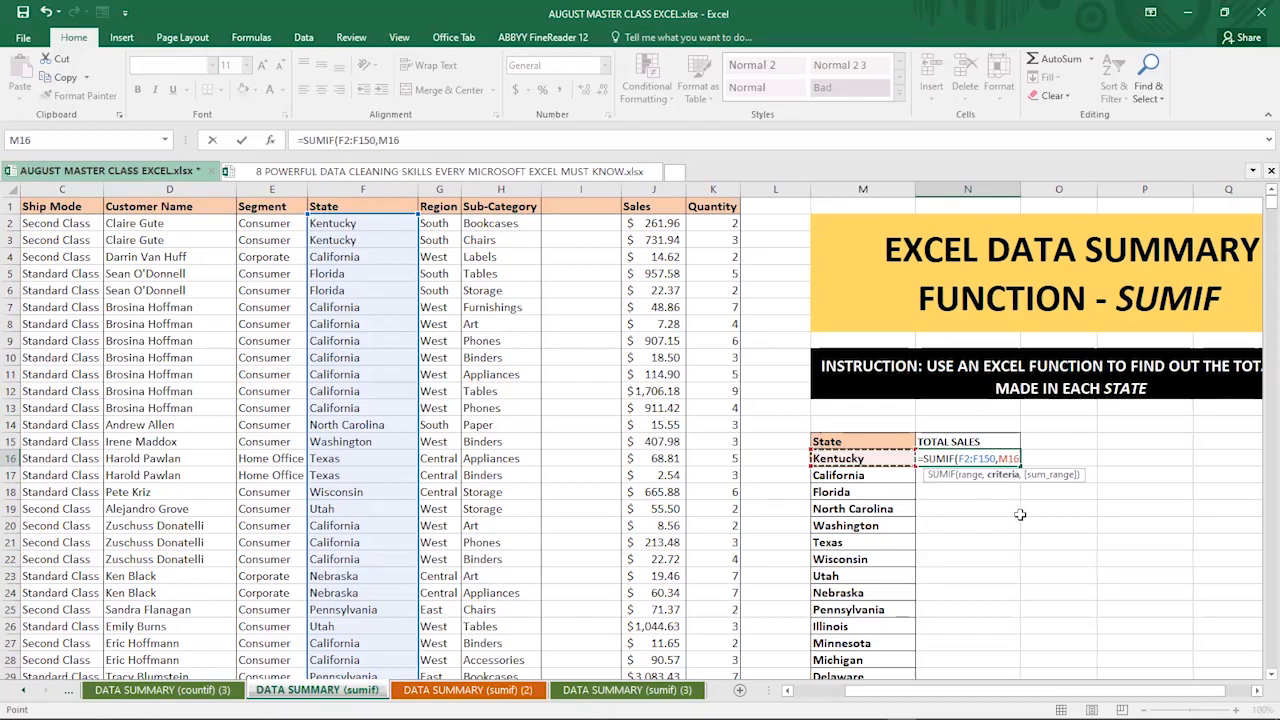
text(,)
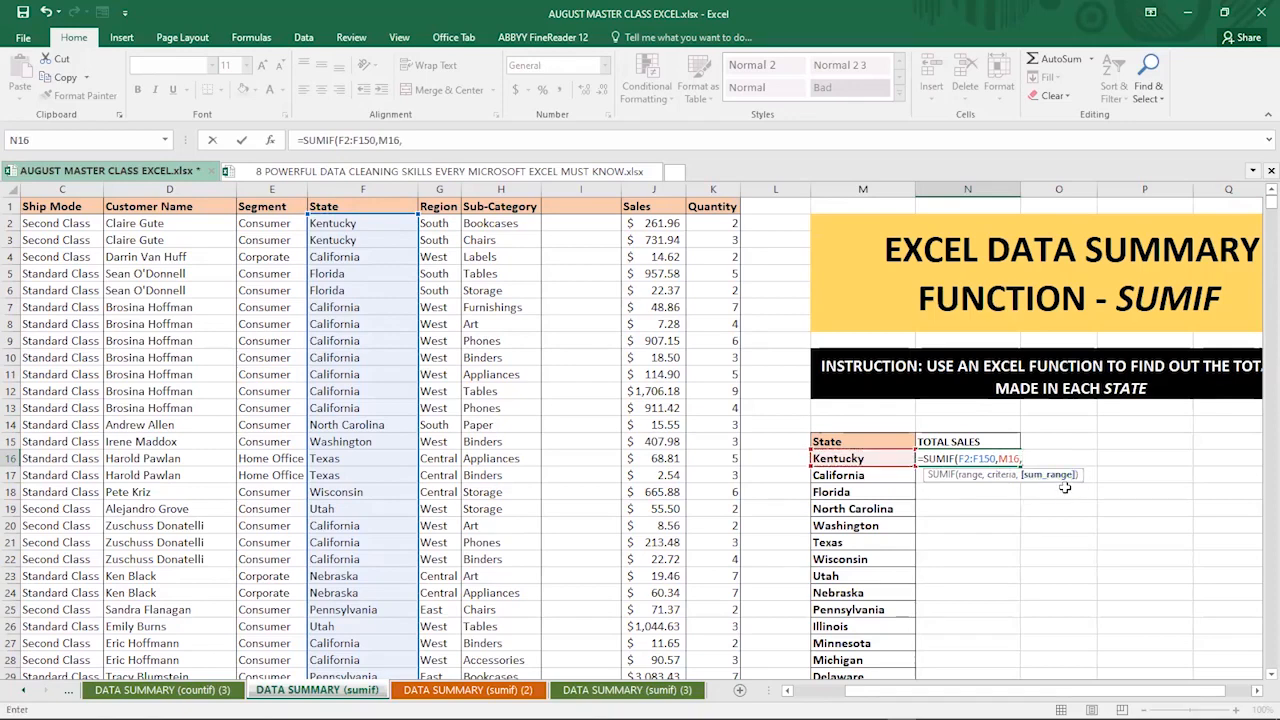
Set the formula's sum range to the Sales values in J2:J150 and complete the Kentucky total.
click(645, 223)
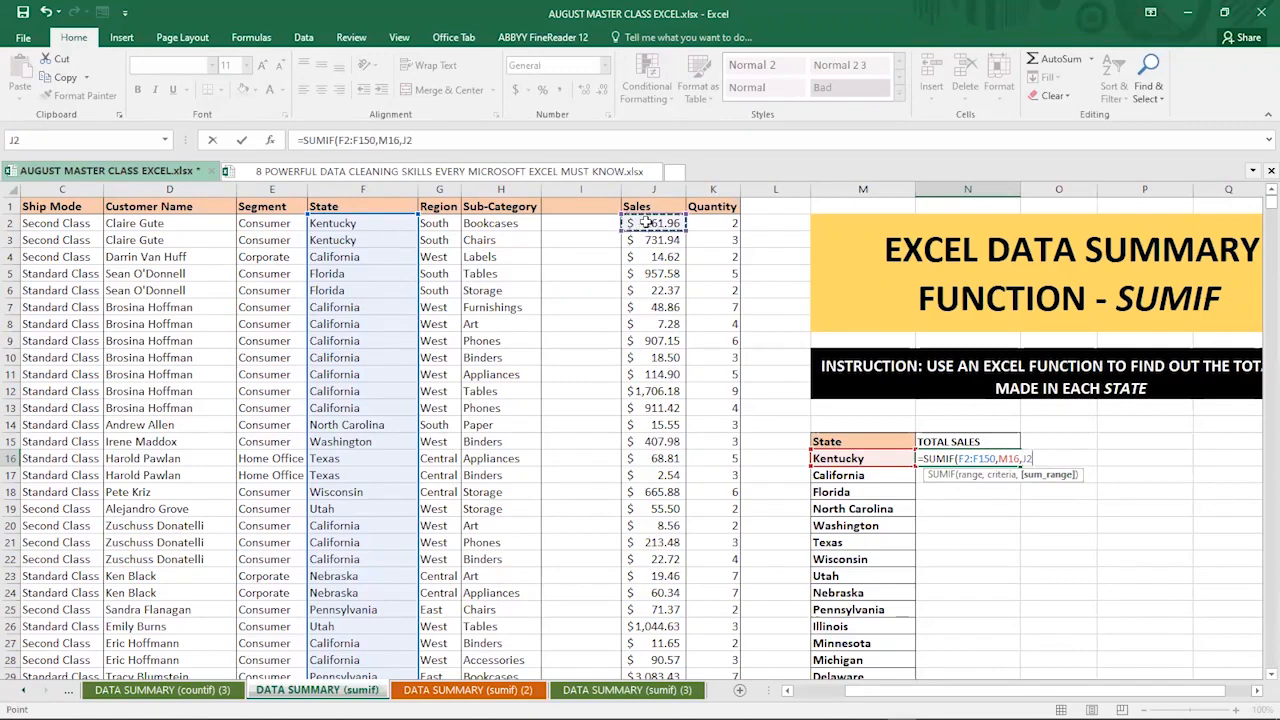
key(ctrl+shift+Down)
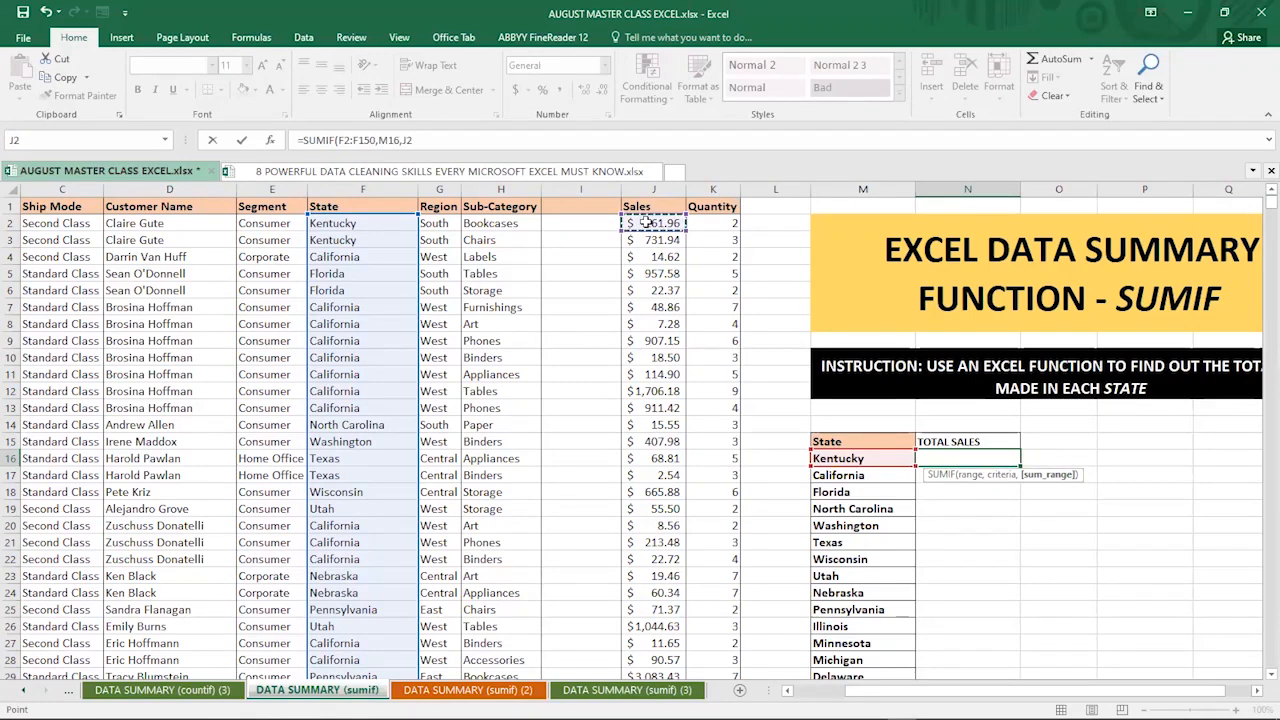
drag(1266, 213, 1262, 200)
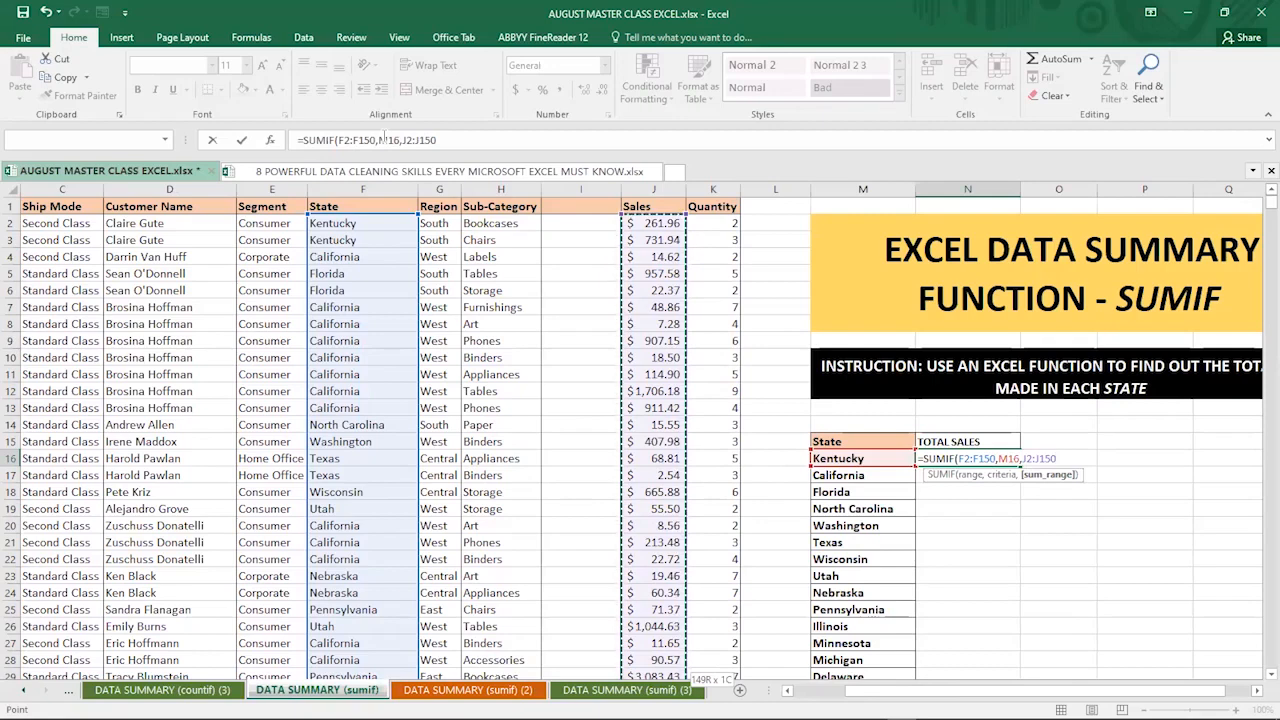
key(Return)
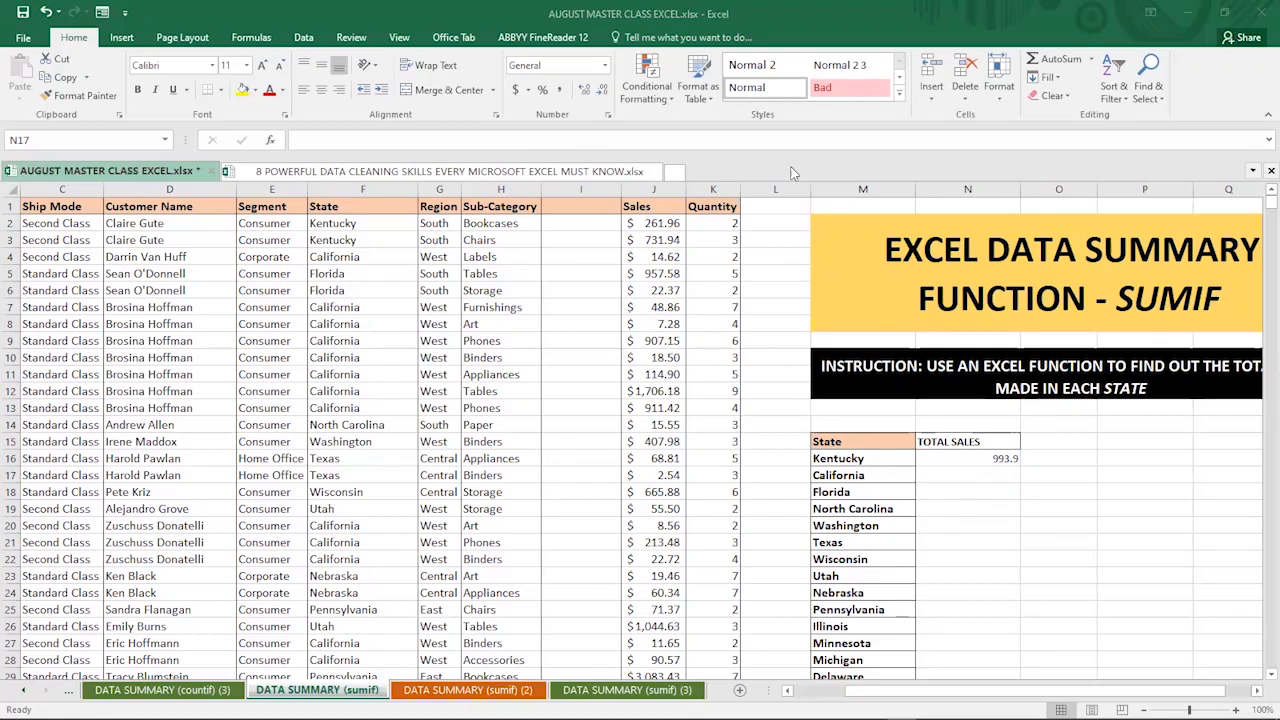
Format the Kentucky total in N16 as Currency.
click(967, 458)
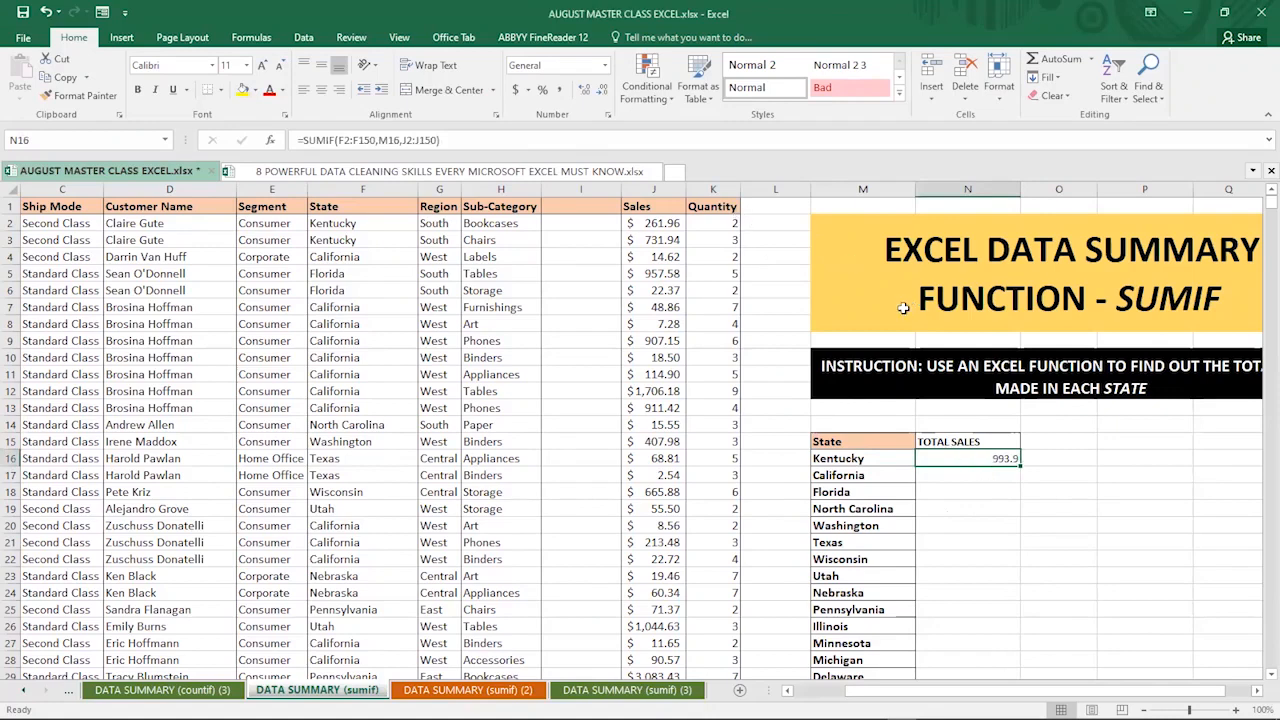
click(604, 66)
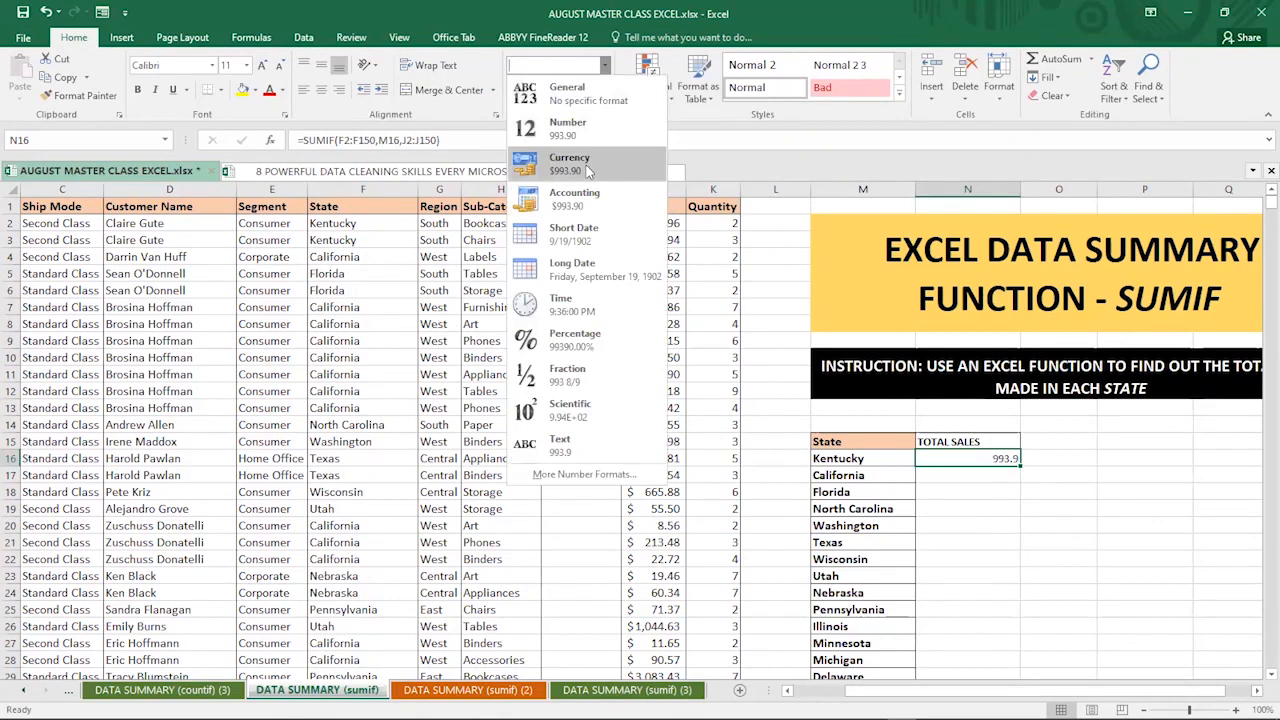
click(588, 172)
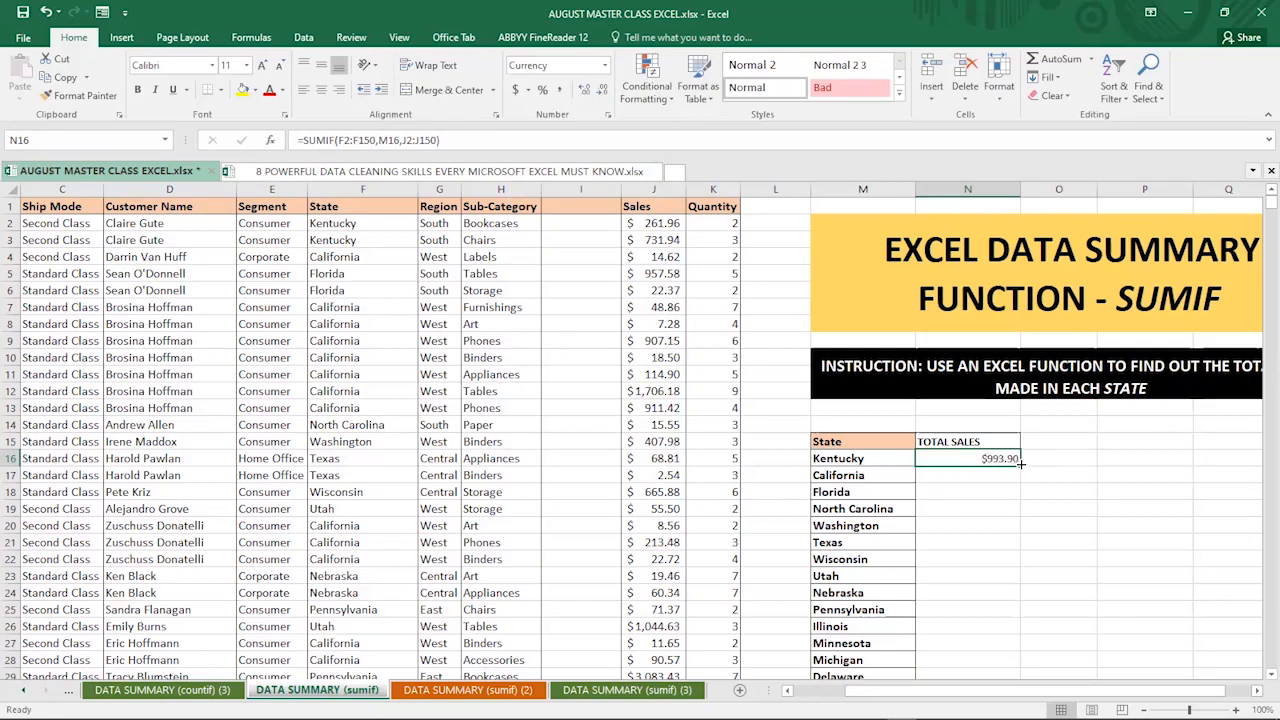
Fill the SUMIF formula from N16 down the TOTAL SALES column for all listed states and check the copied formulas.
click(1004, 476)
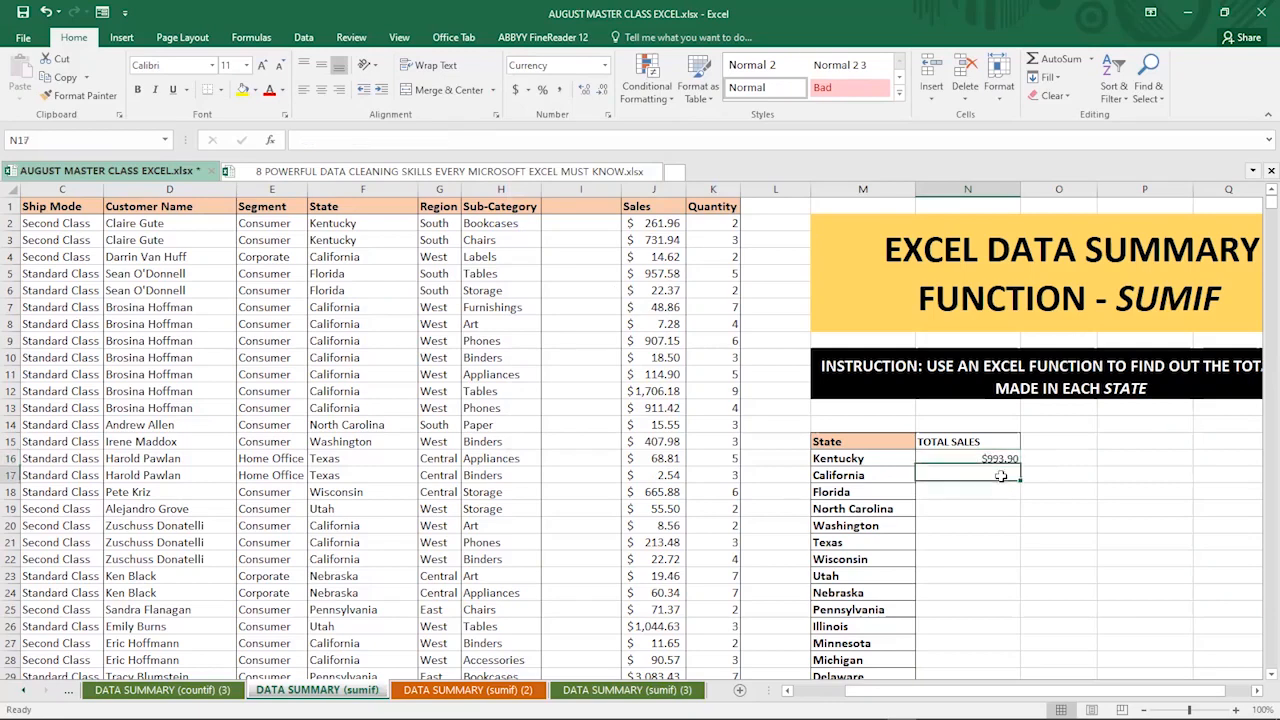
click(980, 495)
click(975, 522)
click(983, 495)
click(1004, 459)
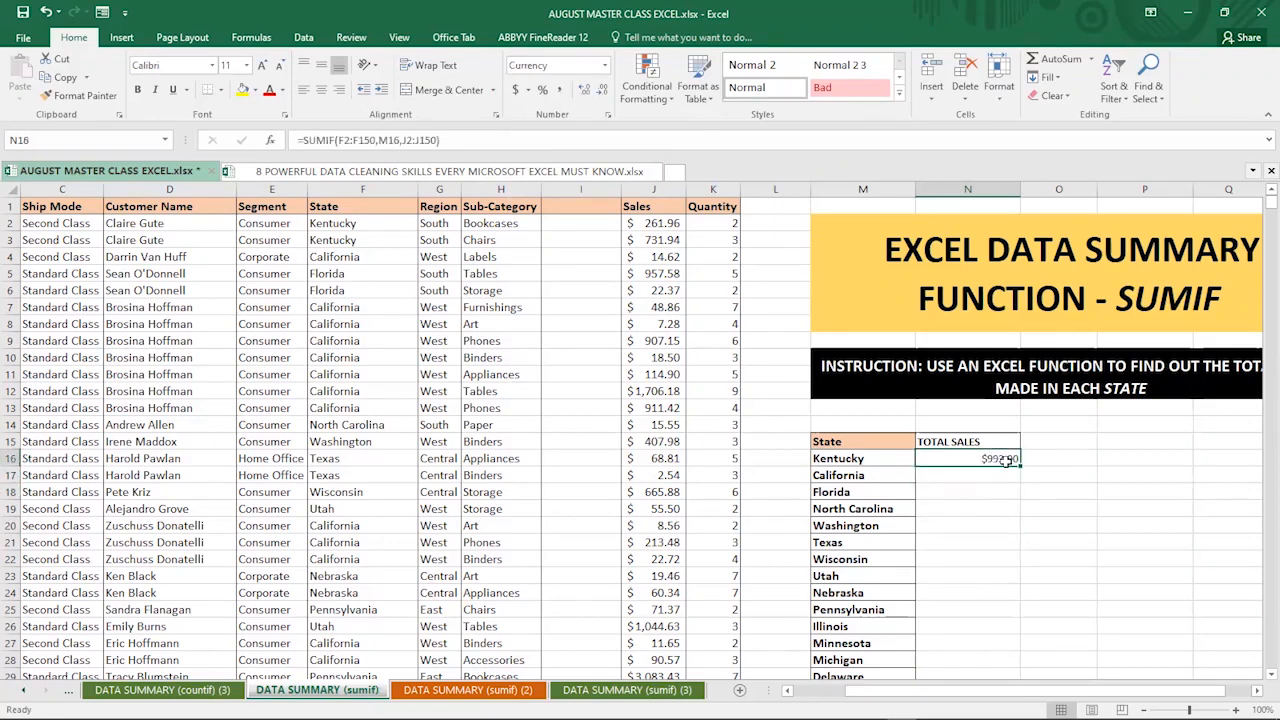
double_click(1020, 465)
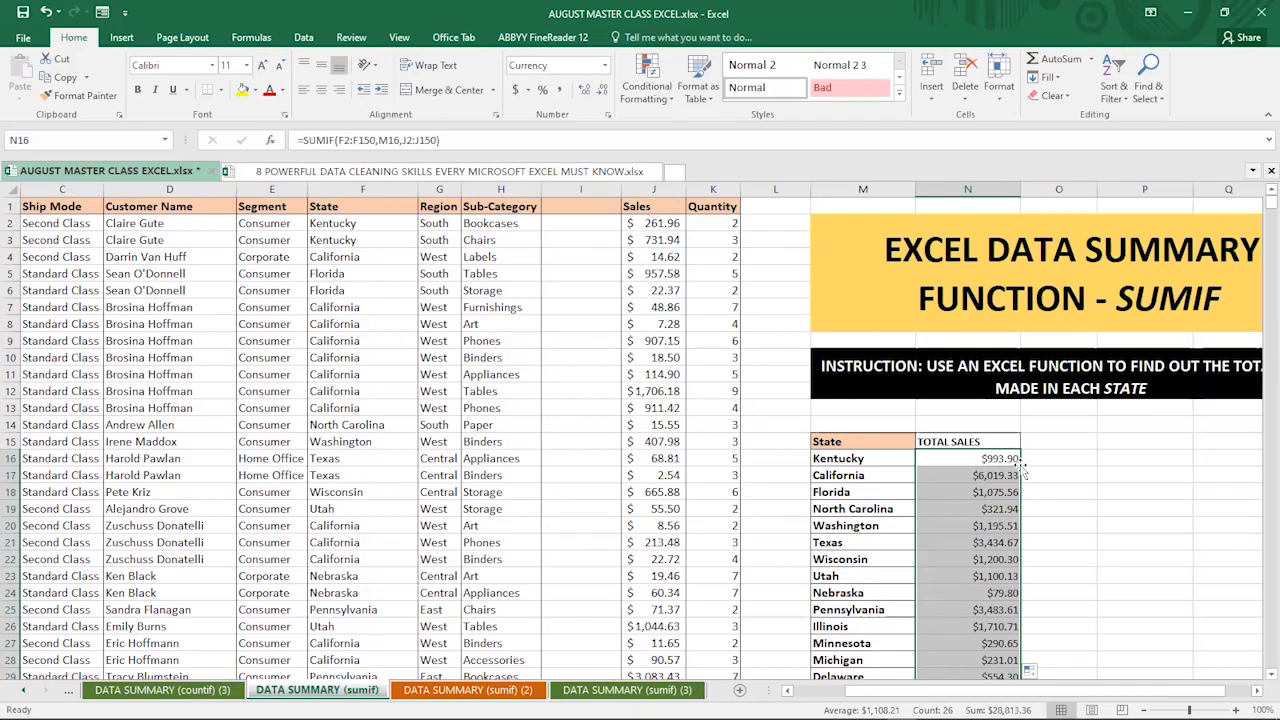
click(986, 460)
click(986, 477)
click(988, 508)
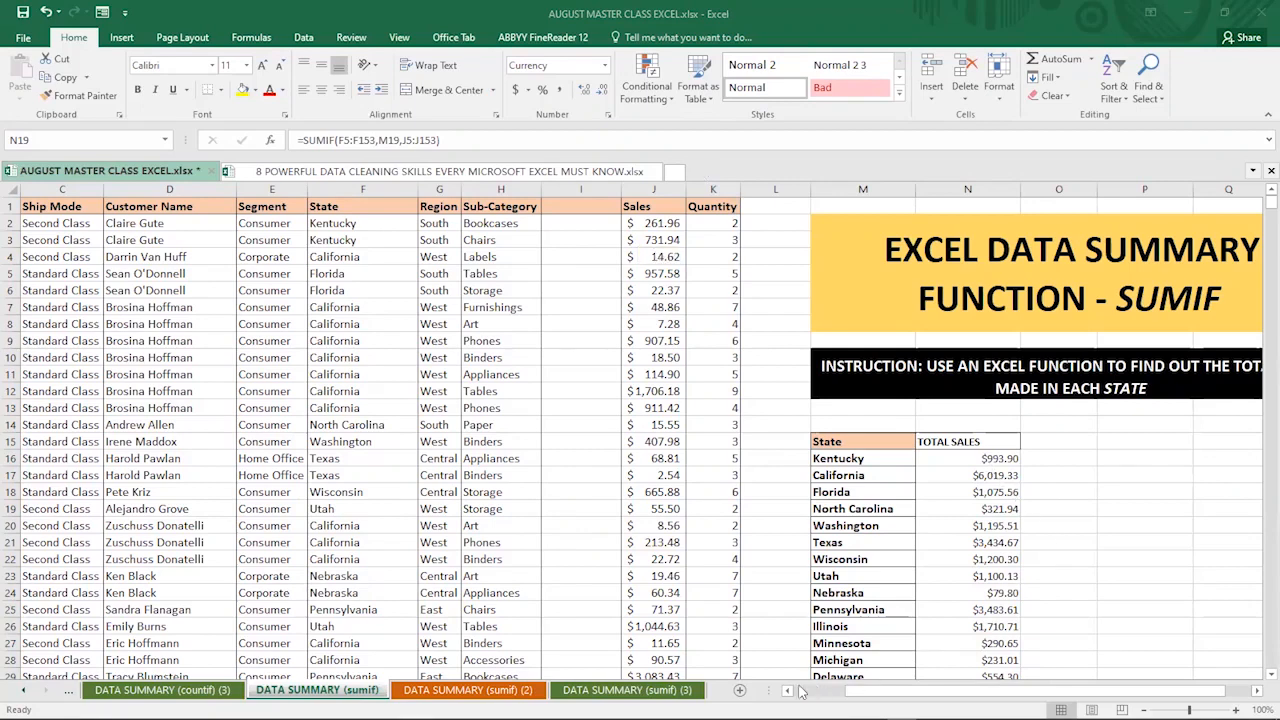
Open the DATA SUMMARY (sumif) (2) sheet and review its customer names list for the total sales exercise.
click(472, 692)
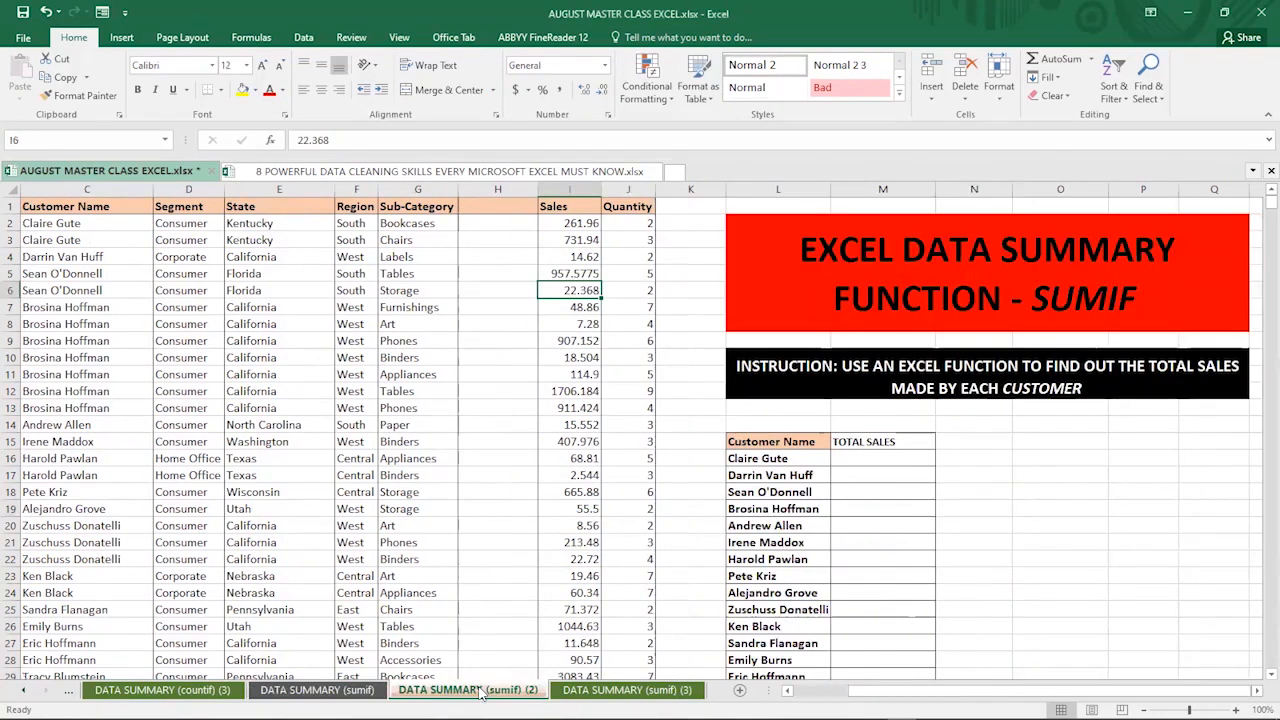
click(590, 692)
click(470, 691)
click(762, 491)
click(770, 542)
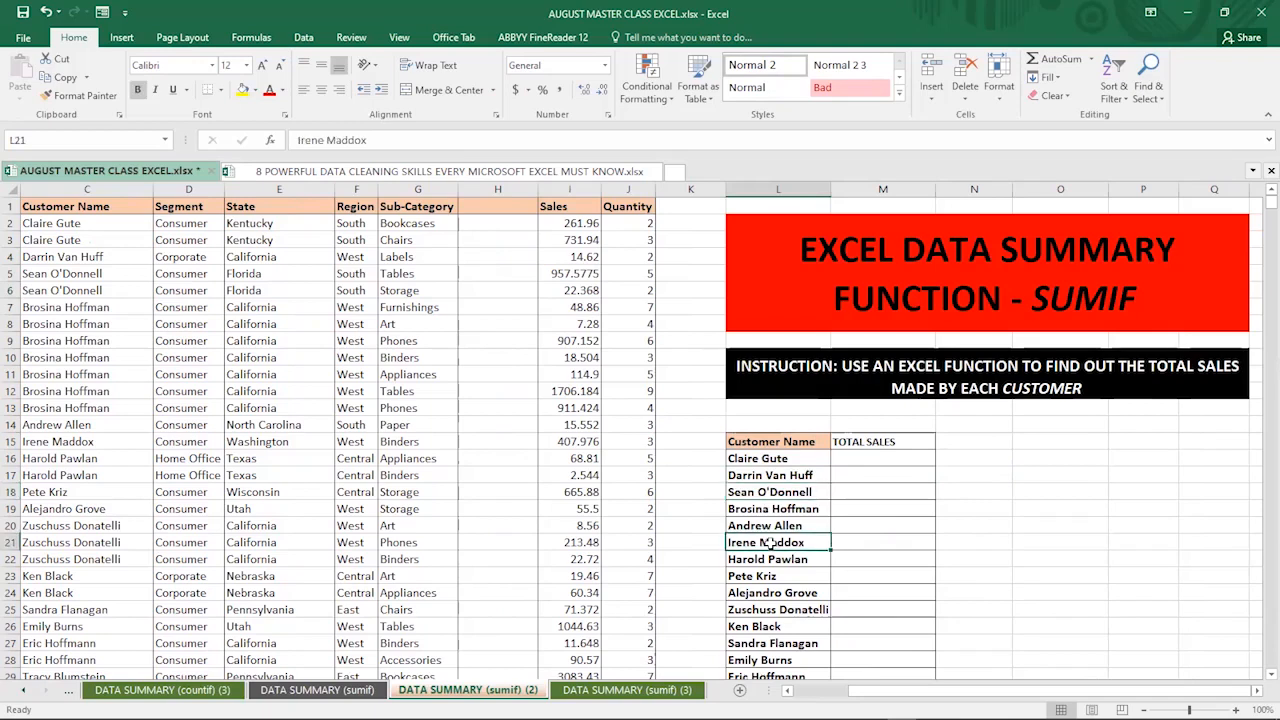
click(770, 460)
click(771, 493)
click(778, 575)
click(772, 594)
click(773, 627)
click(772, 659)
click(773, 543)
click(785, 470)
click(784, 459)
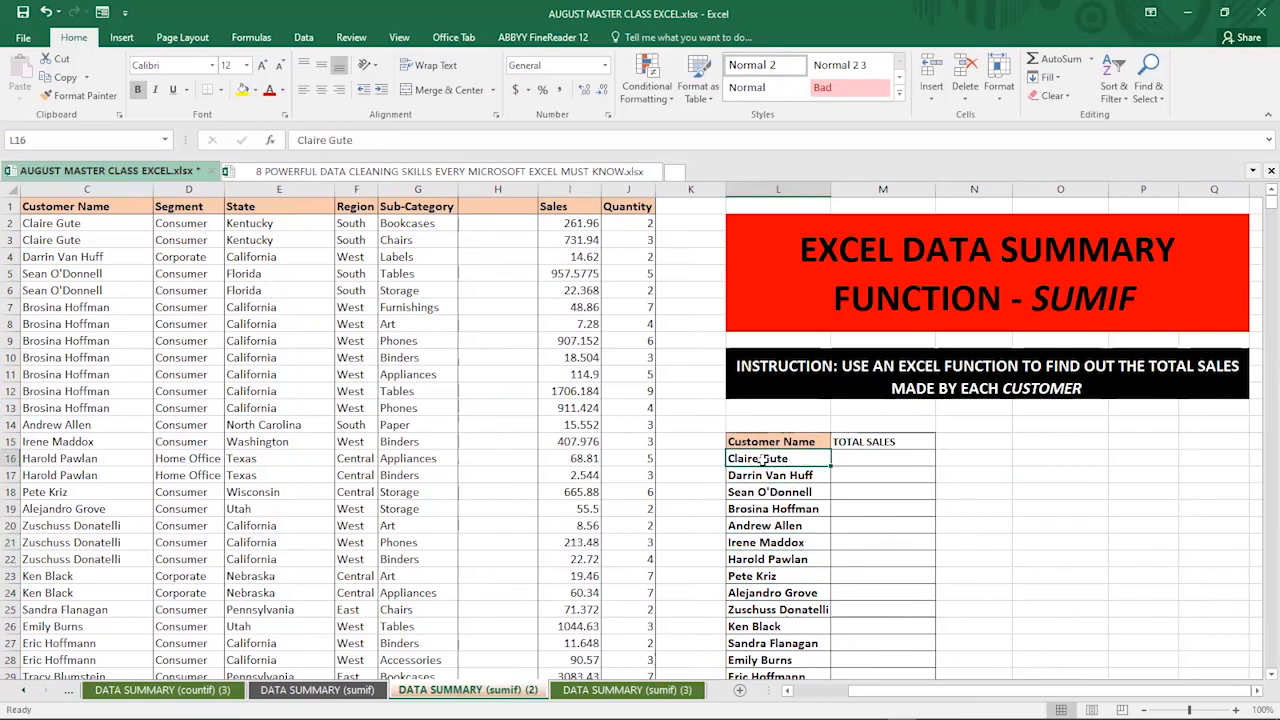
Examine the Customer Name range, the first criteria cell L16, the Sales range and the result cell M16 for the per-customer SUMIF.
click(857, 461)
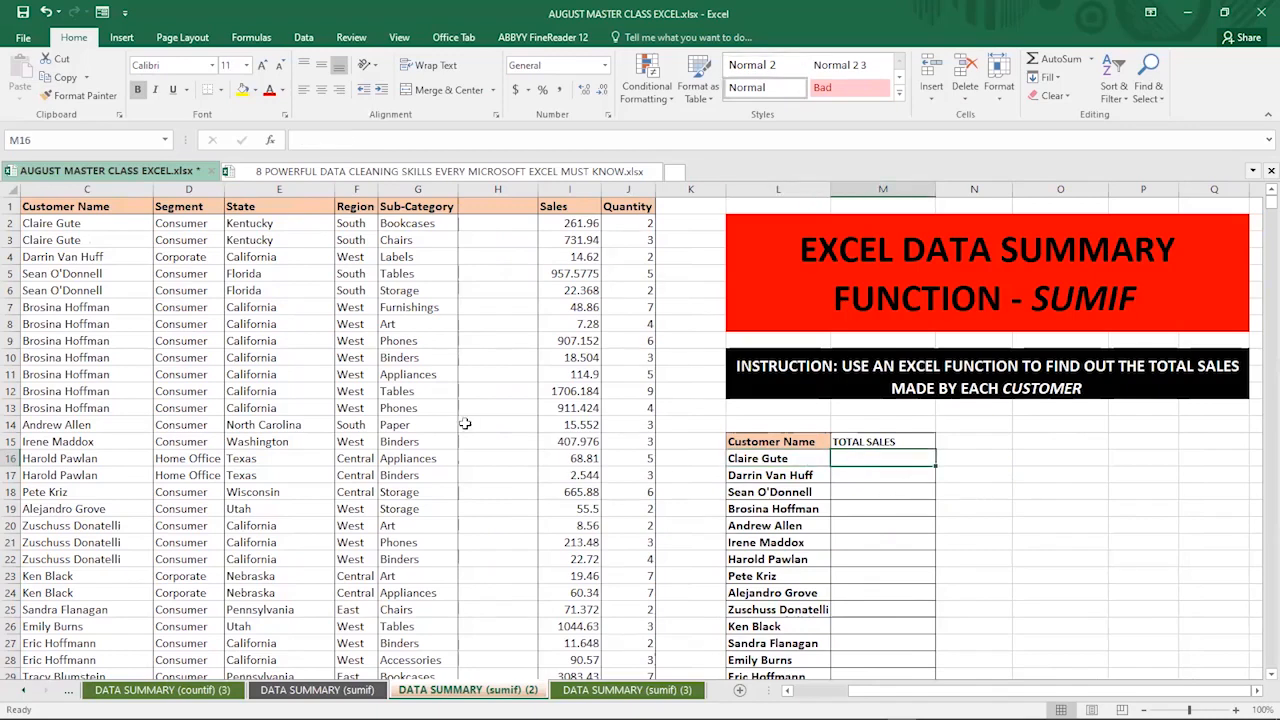
drag(77, 222, 86, 470)
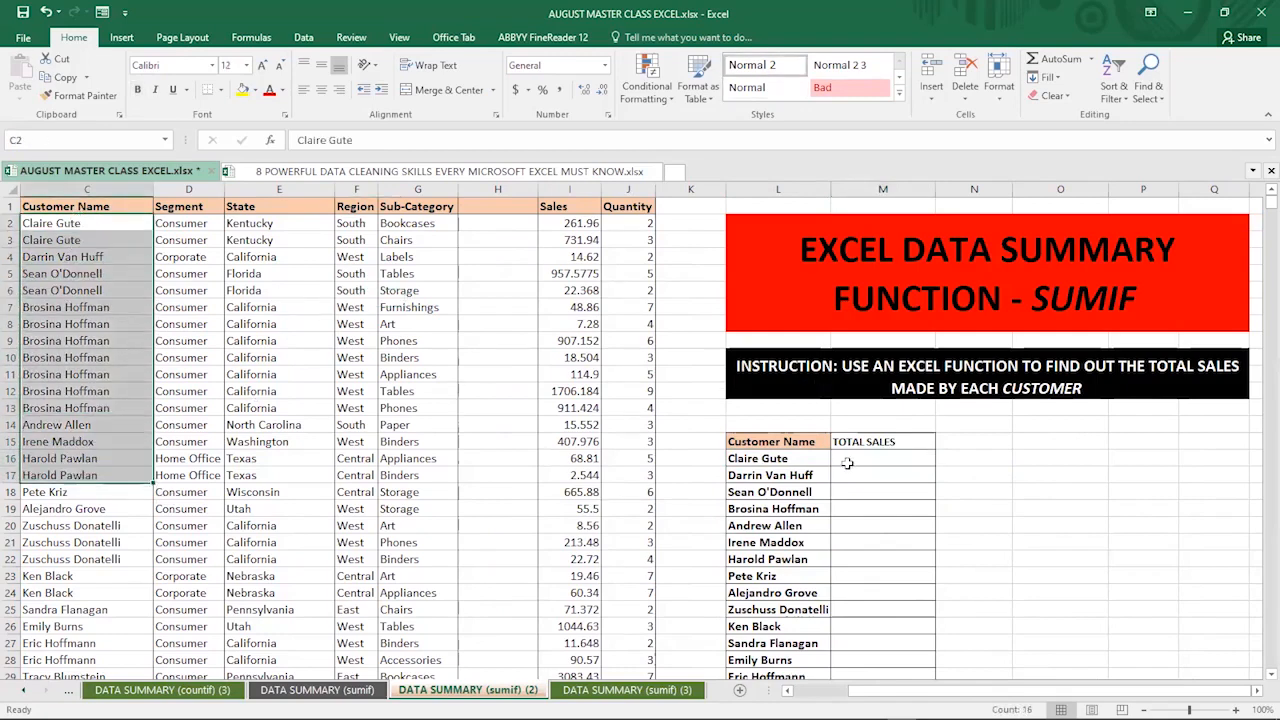
click(776, 458)
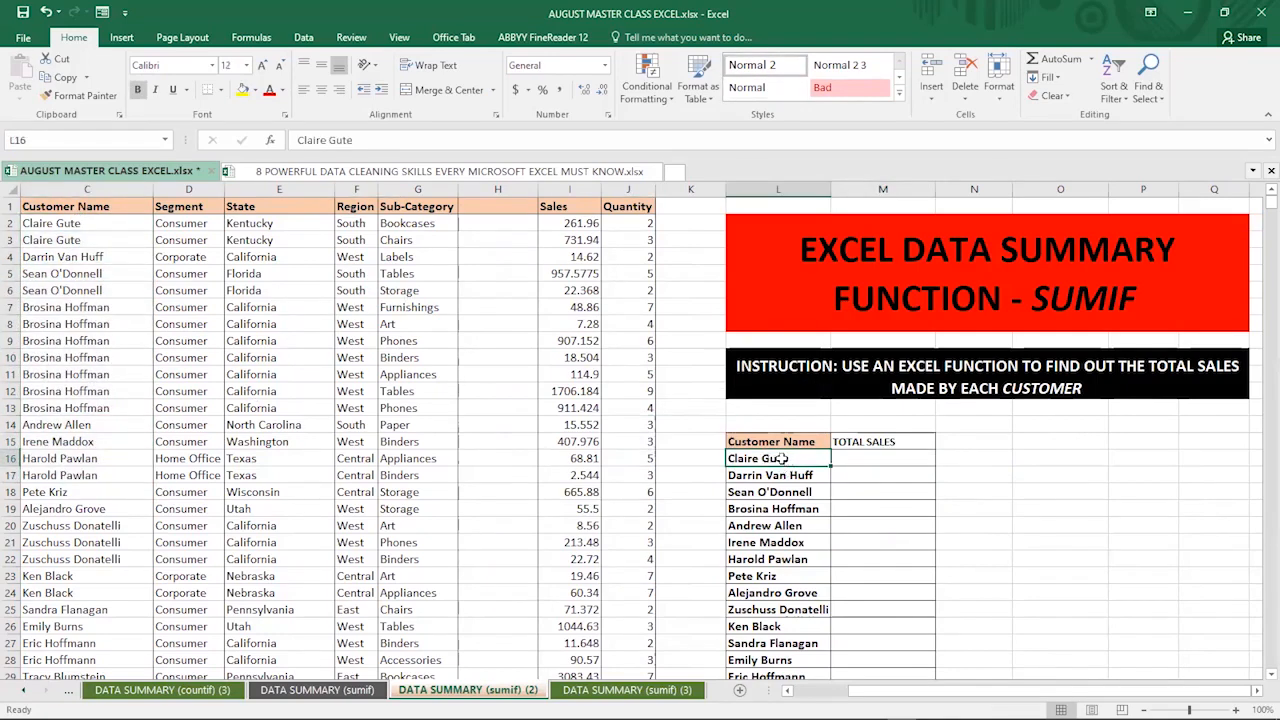
drag(565, 224, 572, 376)
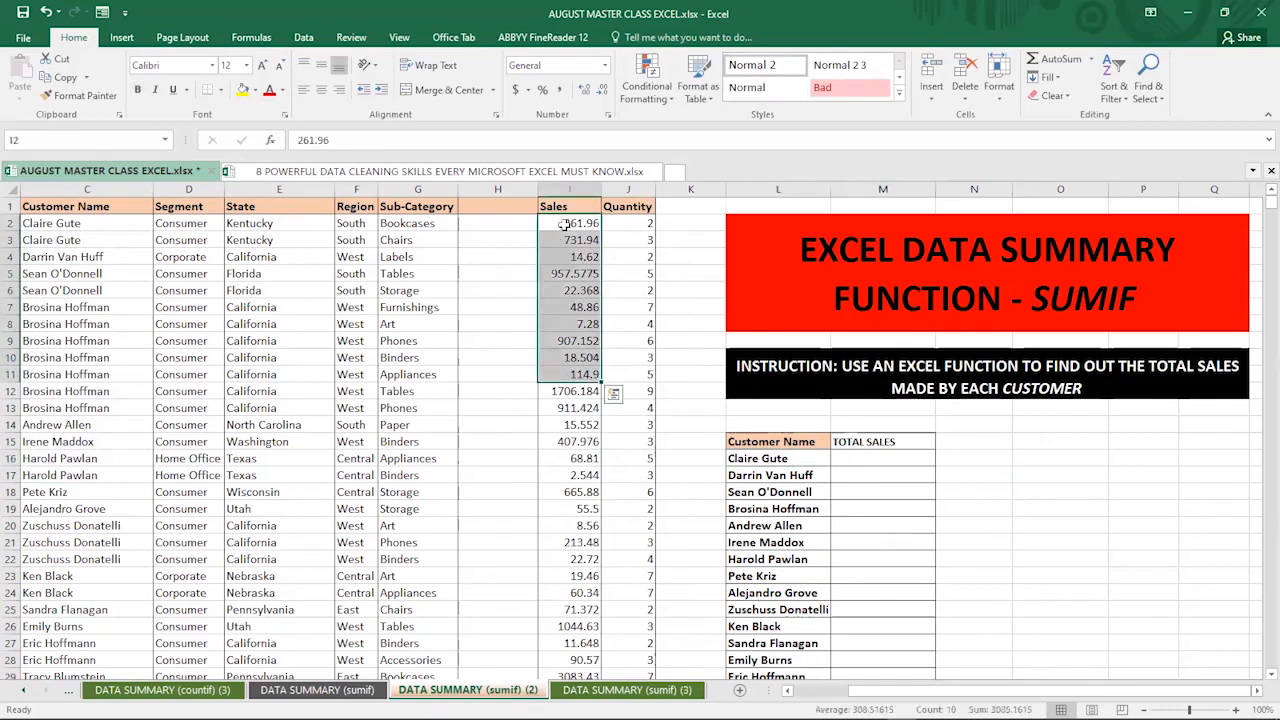
click(851, 460)
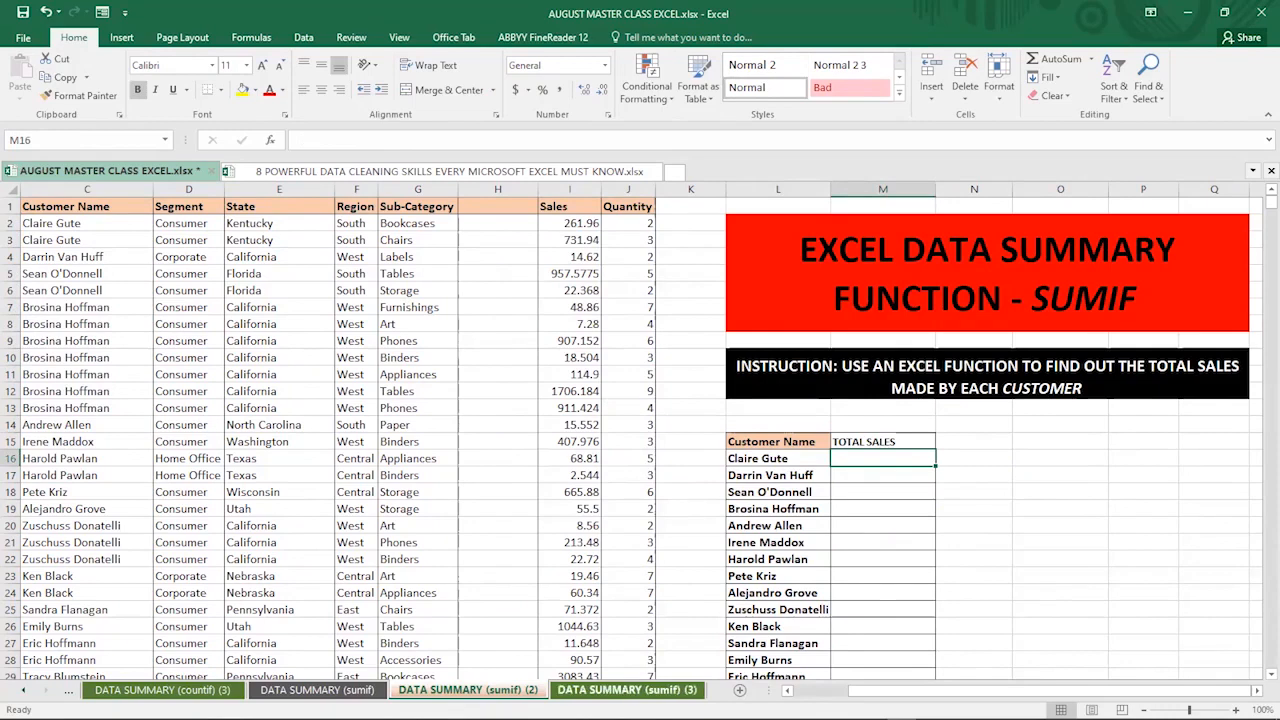
Open the DATA SUMMARY (sumif) (3) sheet and examine its Sub-Category entries for the quantity sold exercise.
click(627, 690)
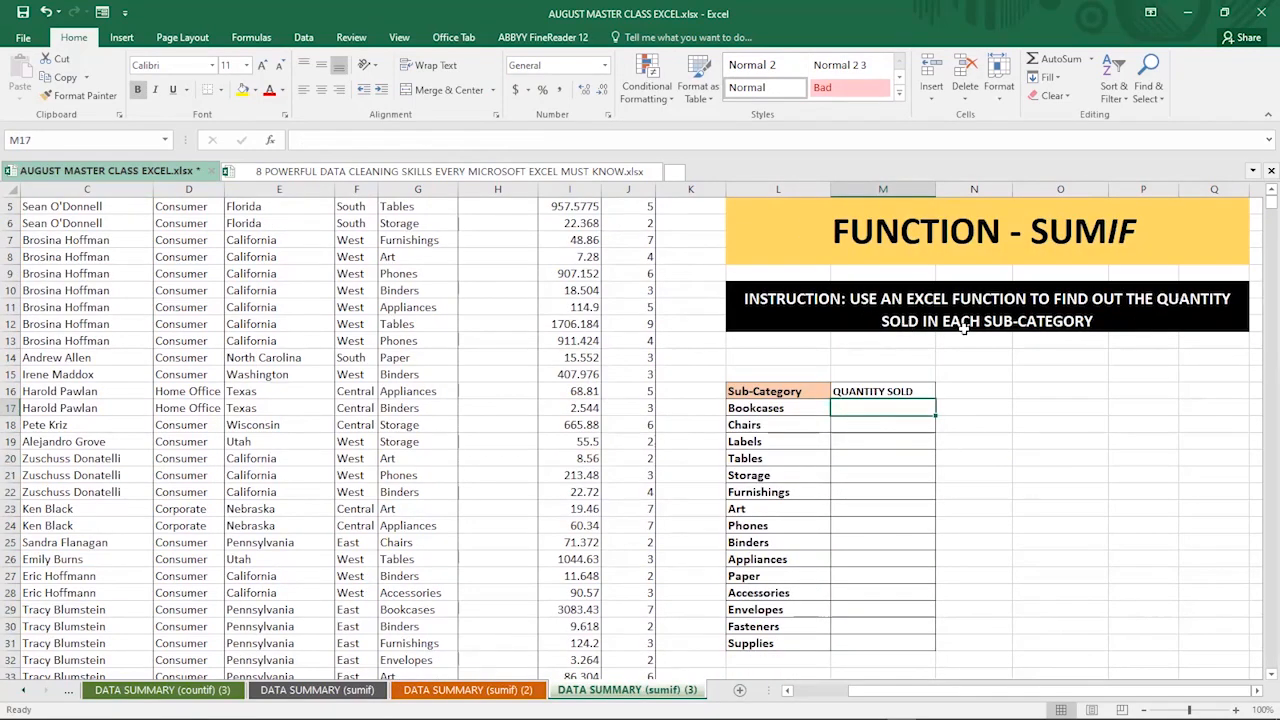
click(783, 457)
scroll(459, 371, up, 2)
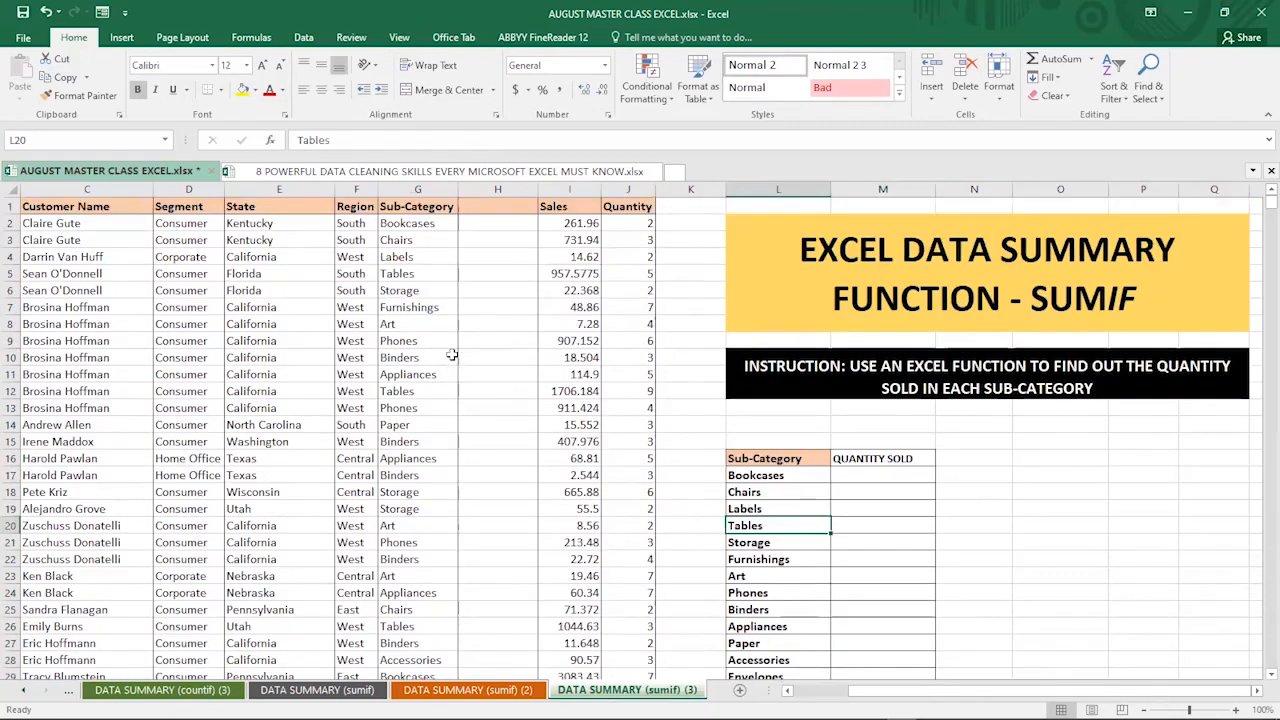
click(410, 224)
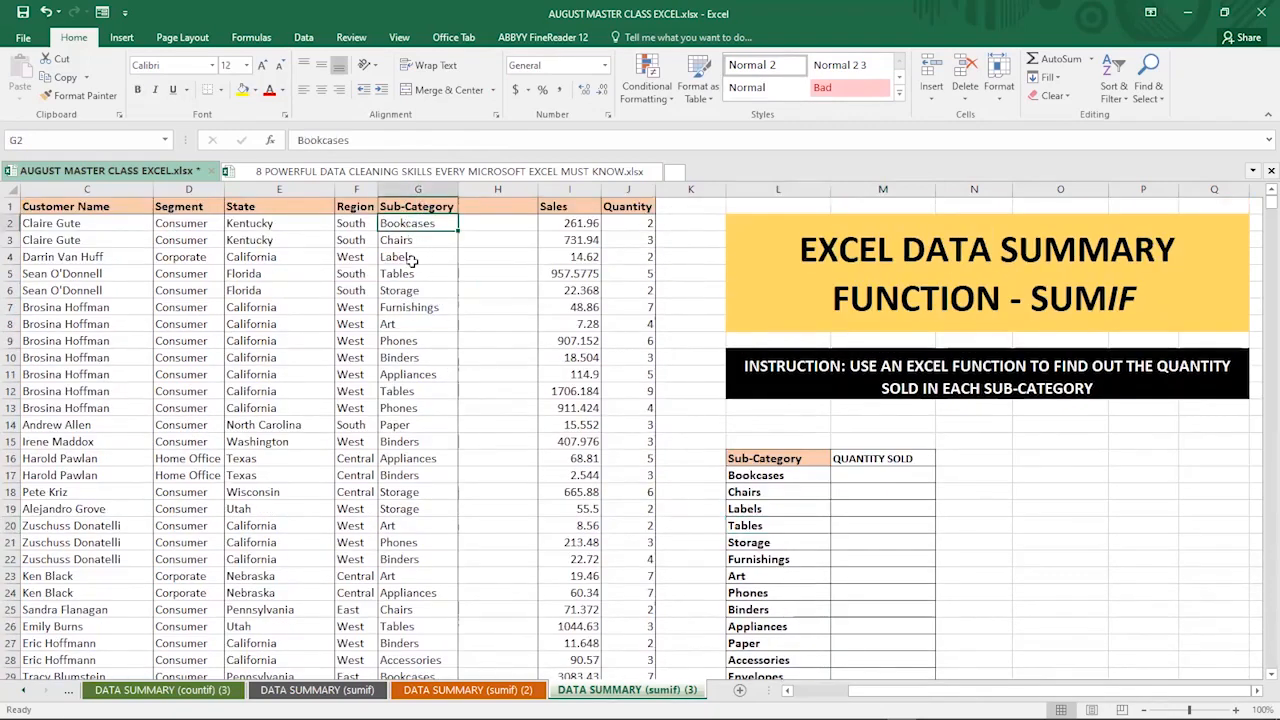
click(401, 268)
click(412, 391)
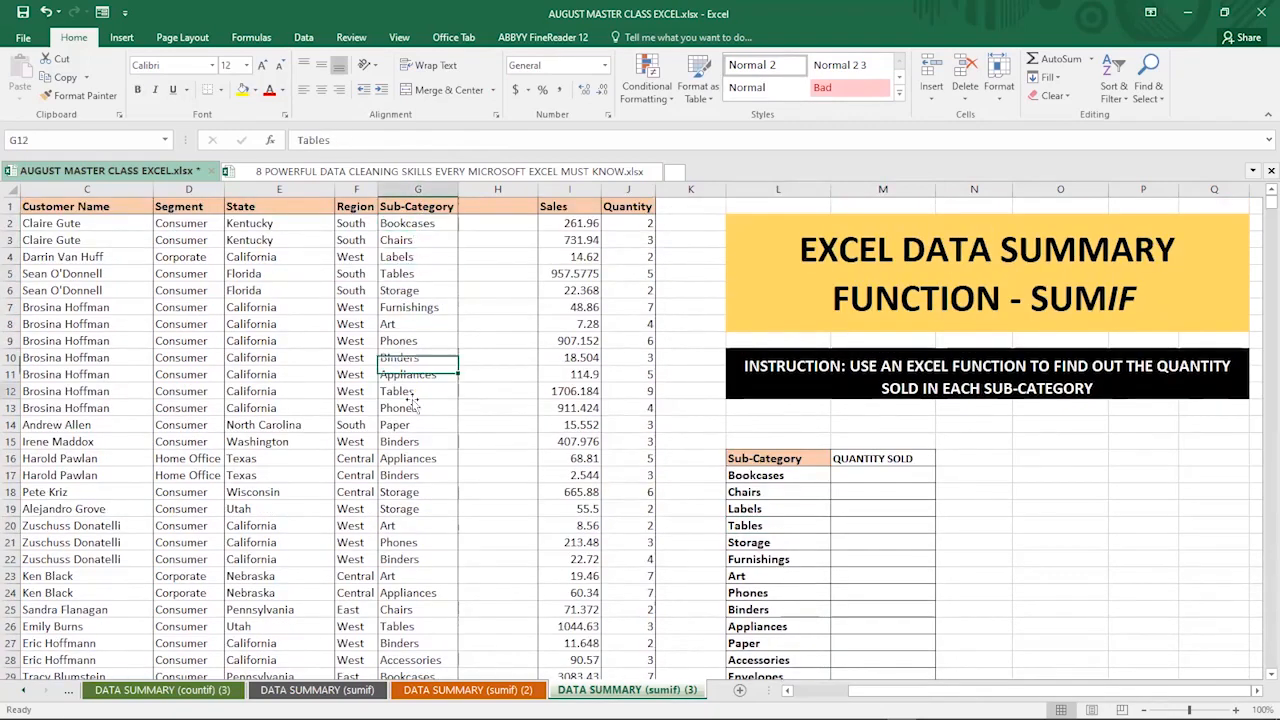
click(392, 240)
click(637, 241)
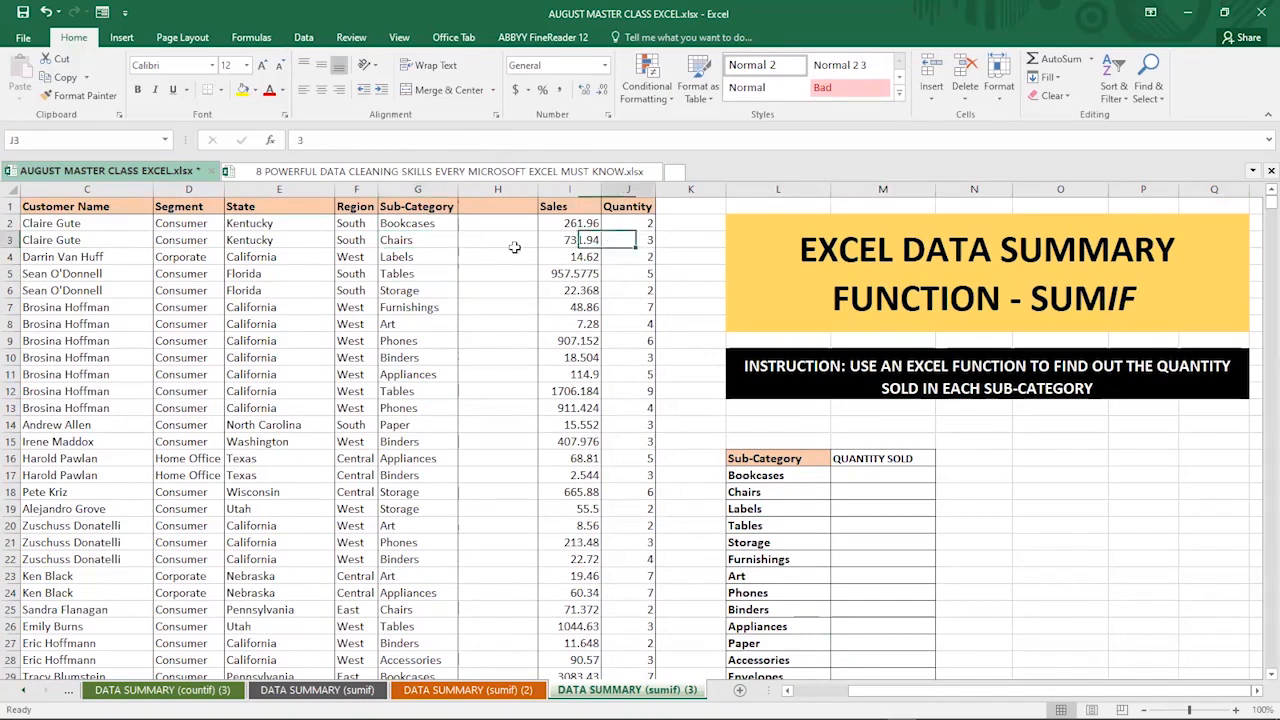
click(392, 240)
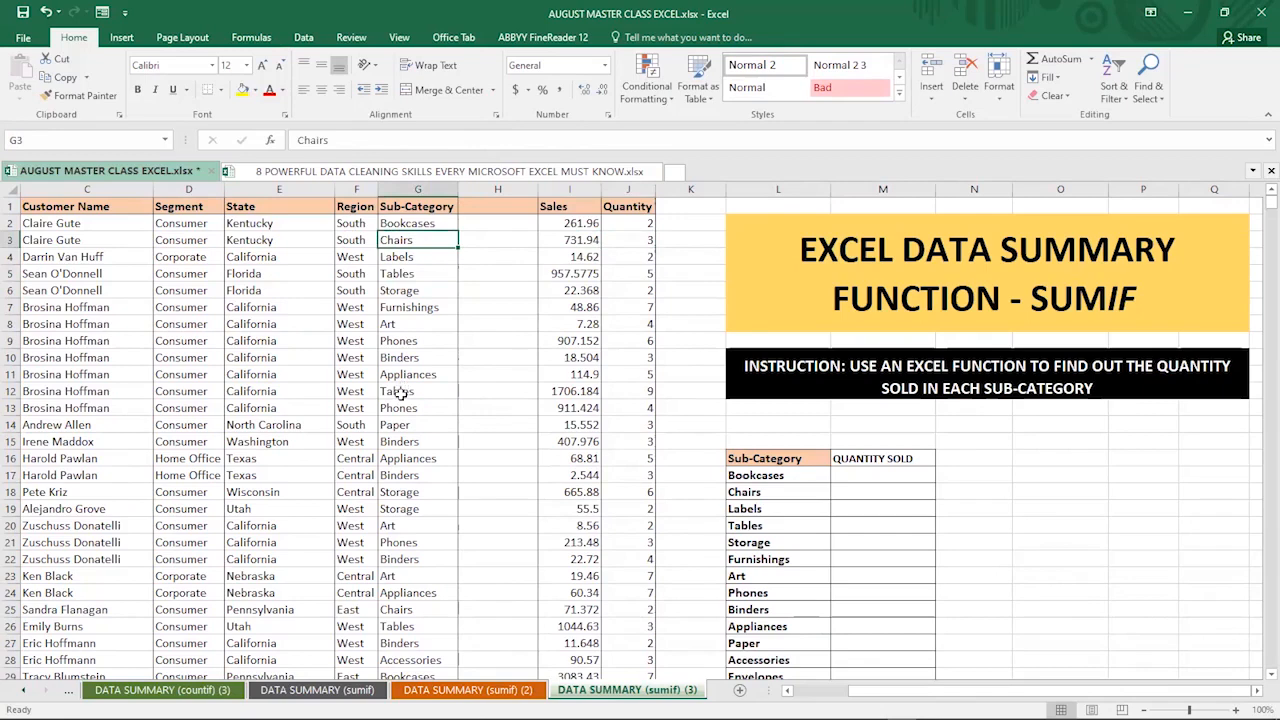
click(395, 345)
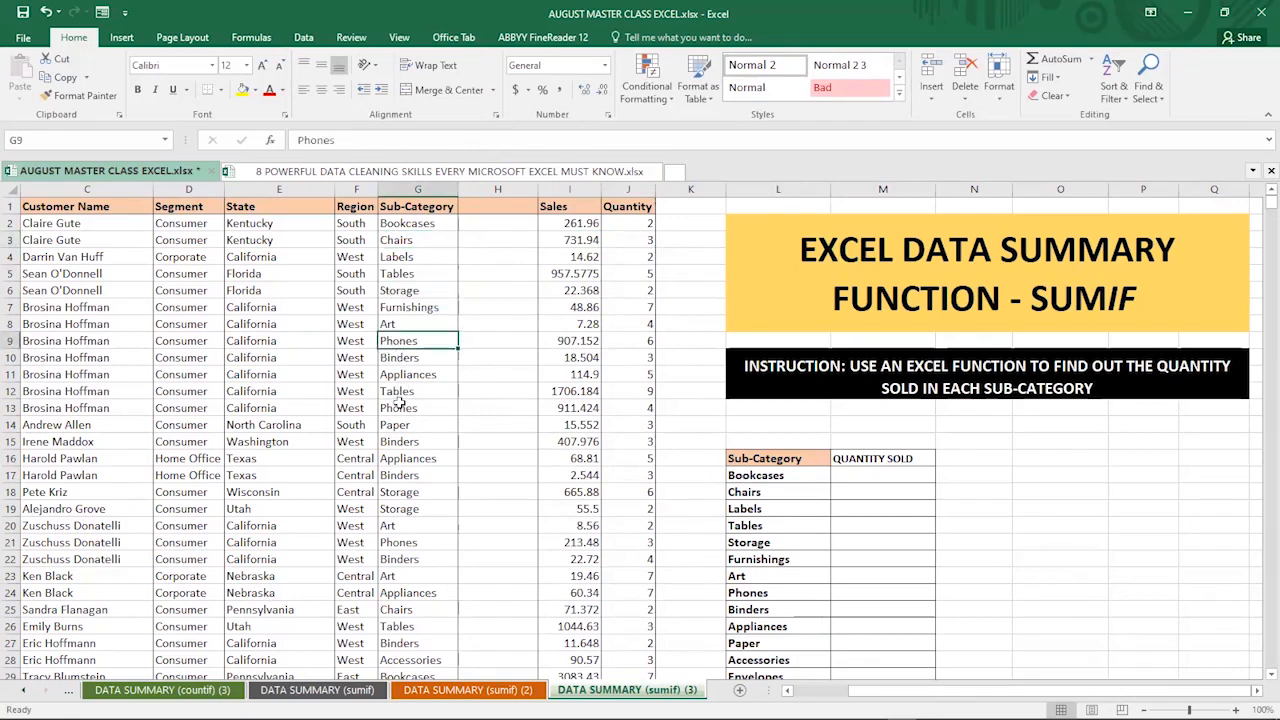
click(399, 408)
click(410, 515)
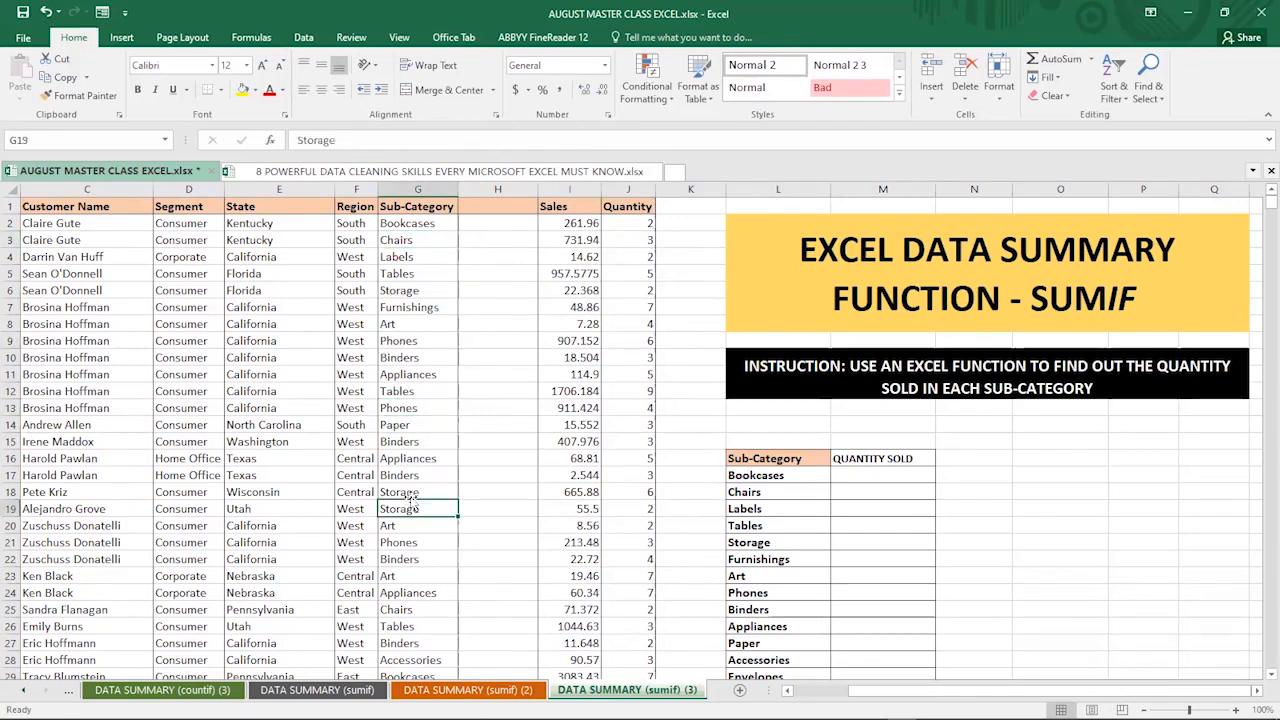
click(407, 492)
click(410, 508)
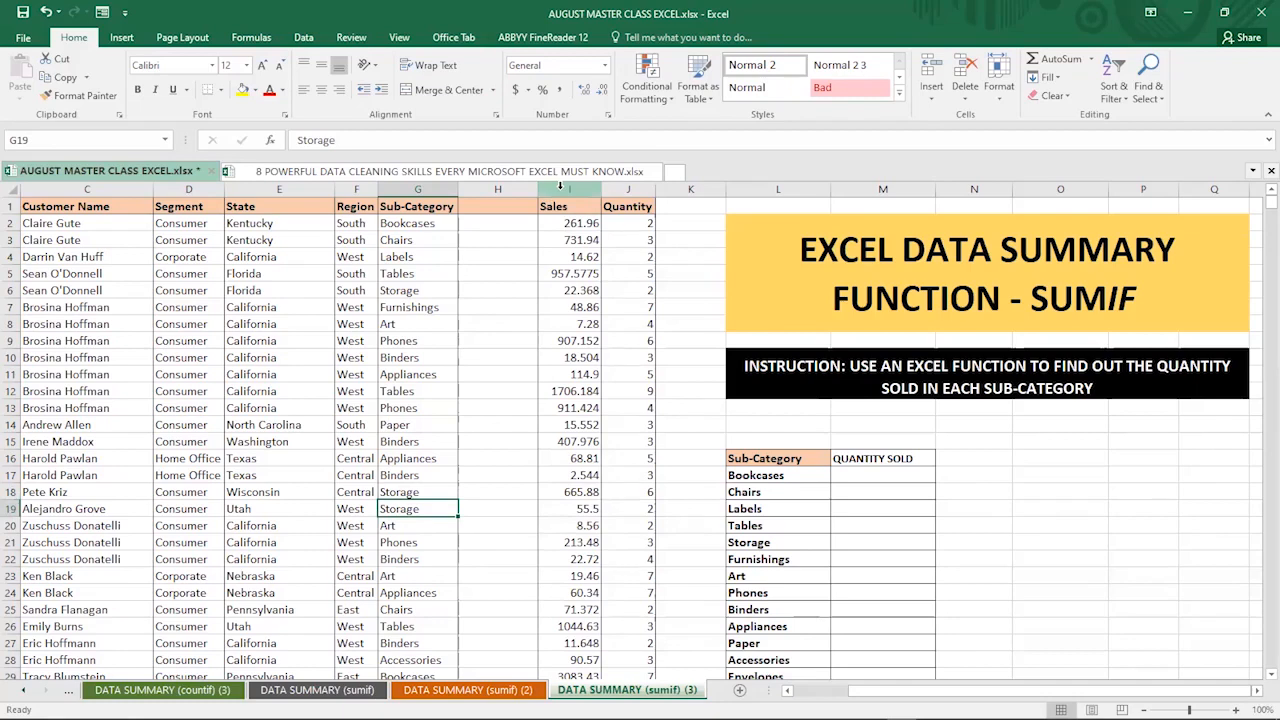
Compare the Sales and Quantity columns, and locate the QUANTITY SOLD cell M17 for Bookcases.
click(560, 187)
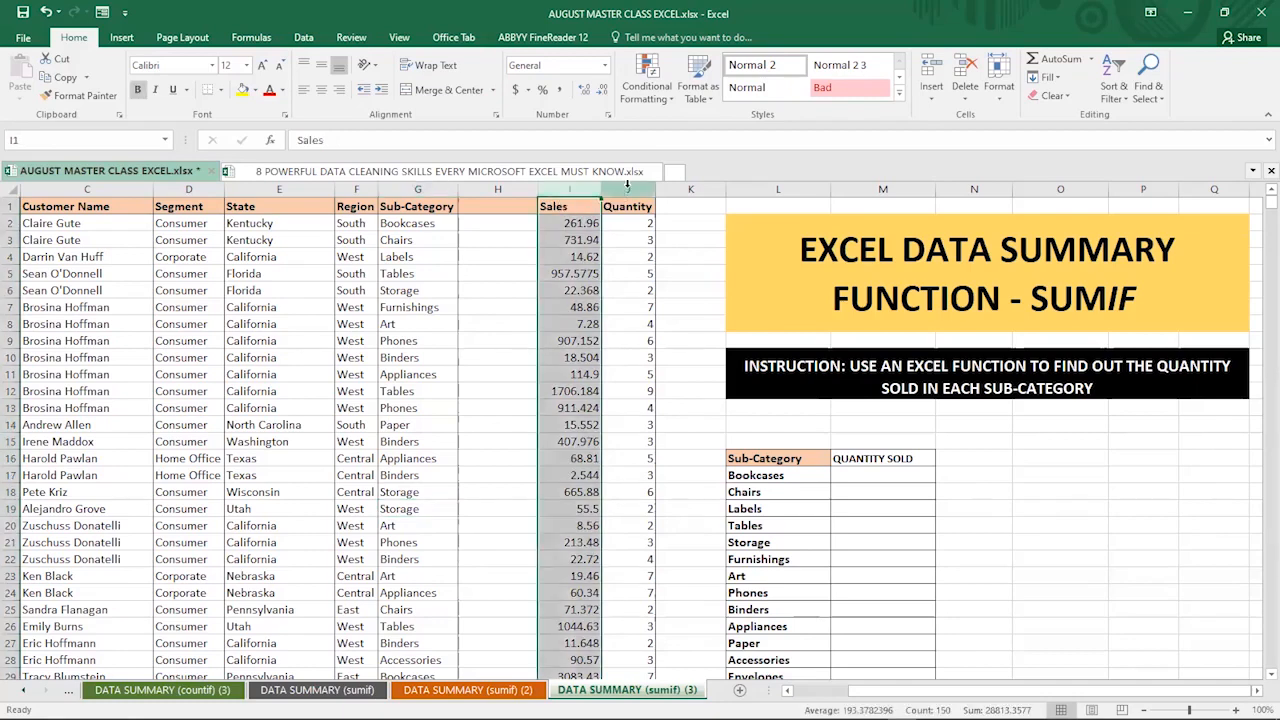
click(627, 187)
click(644, 393)
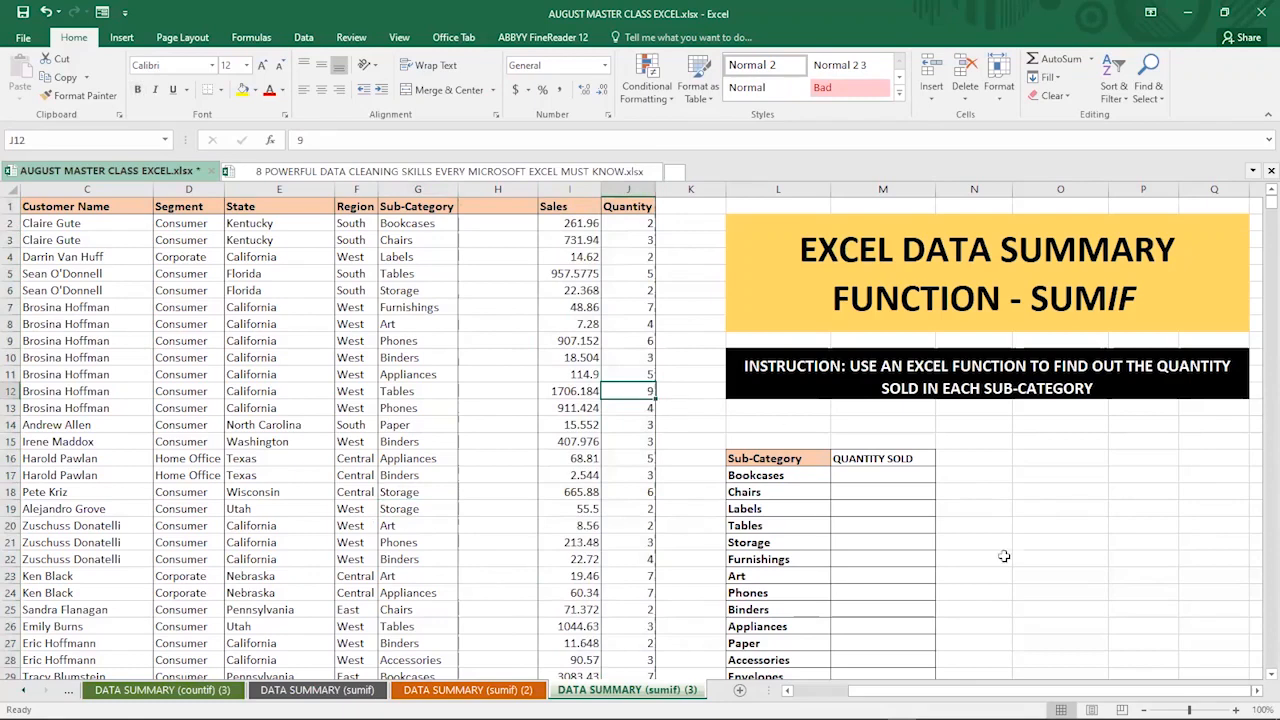
scroll(910, 511, down, 2)
scroll(908, 505, up, 1)
click(888, 426)
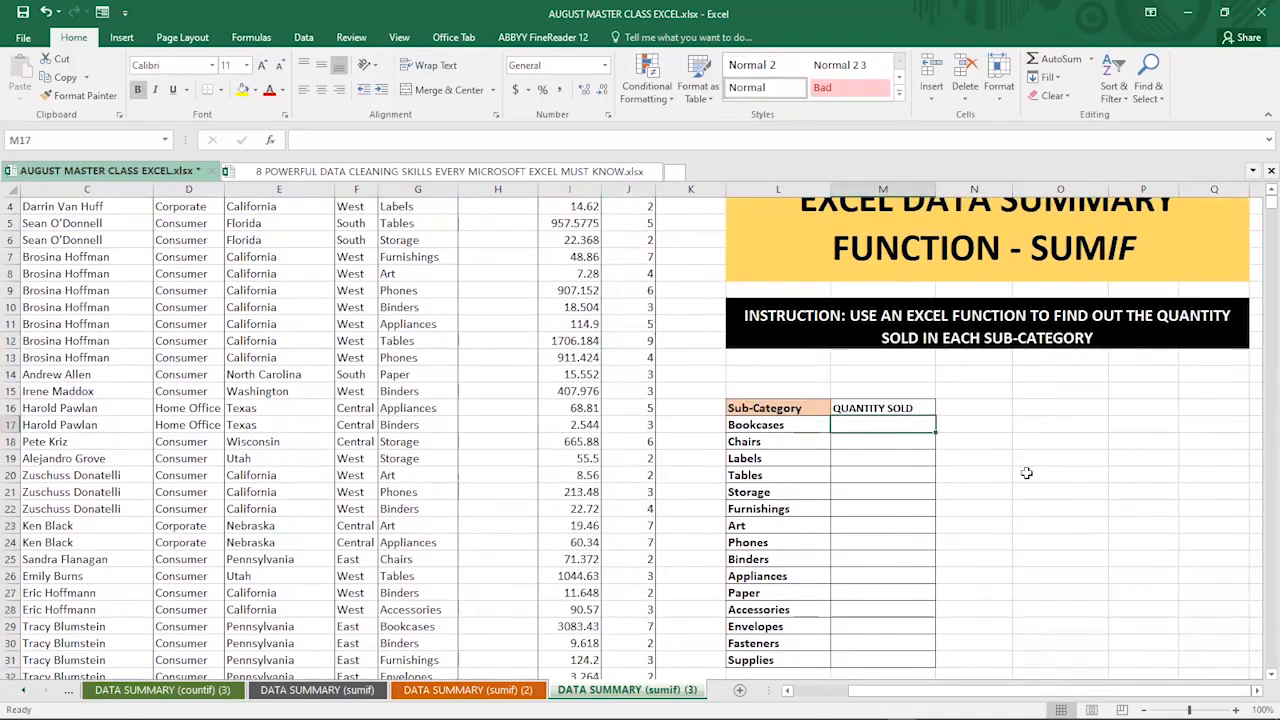
Start a SUMIF formula in M17 for Bookcases, with the Sub-Category data G2:G150 as its range.
text(=)
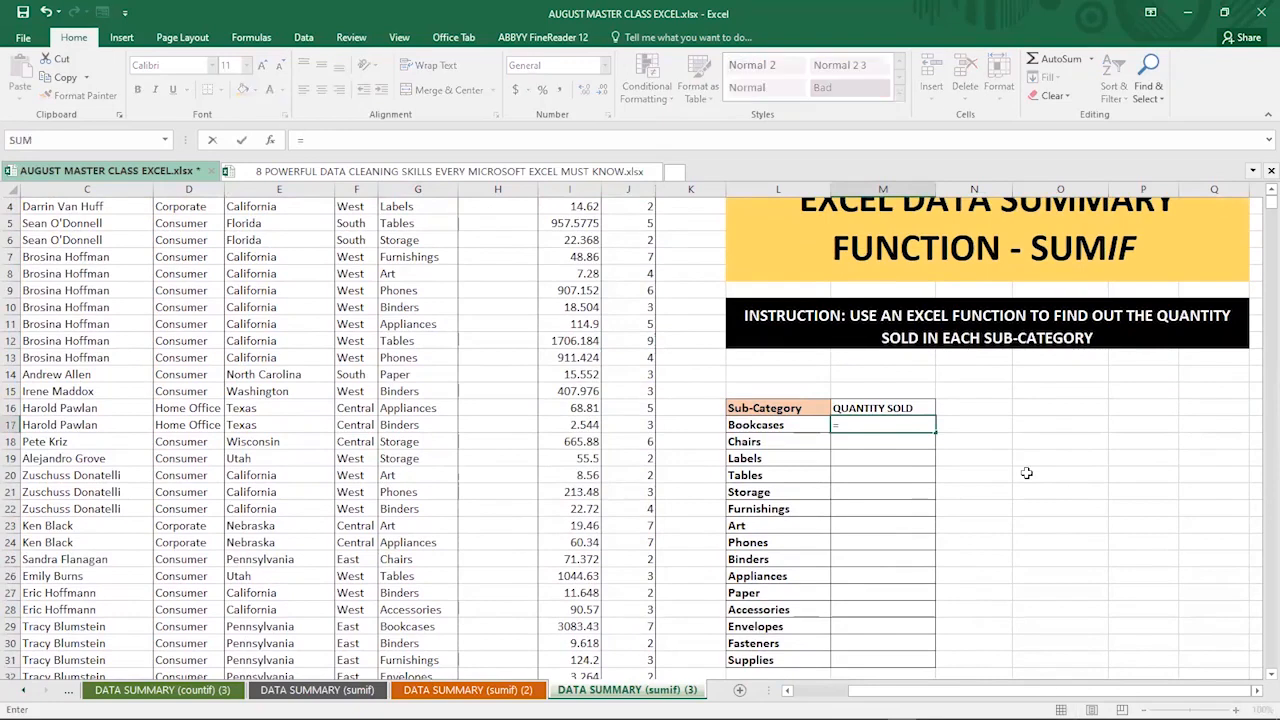
text(SUMI)
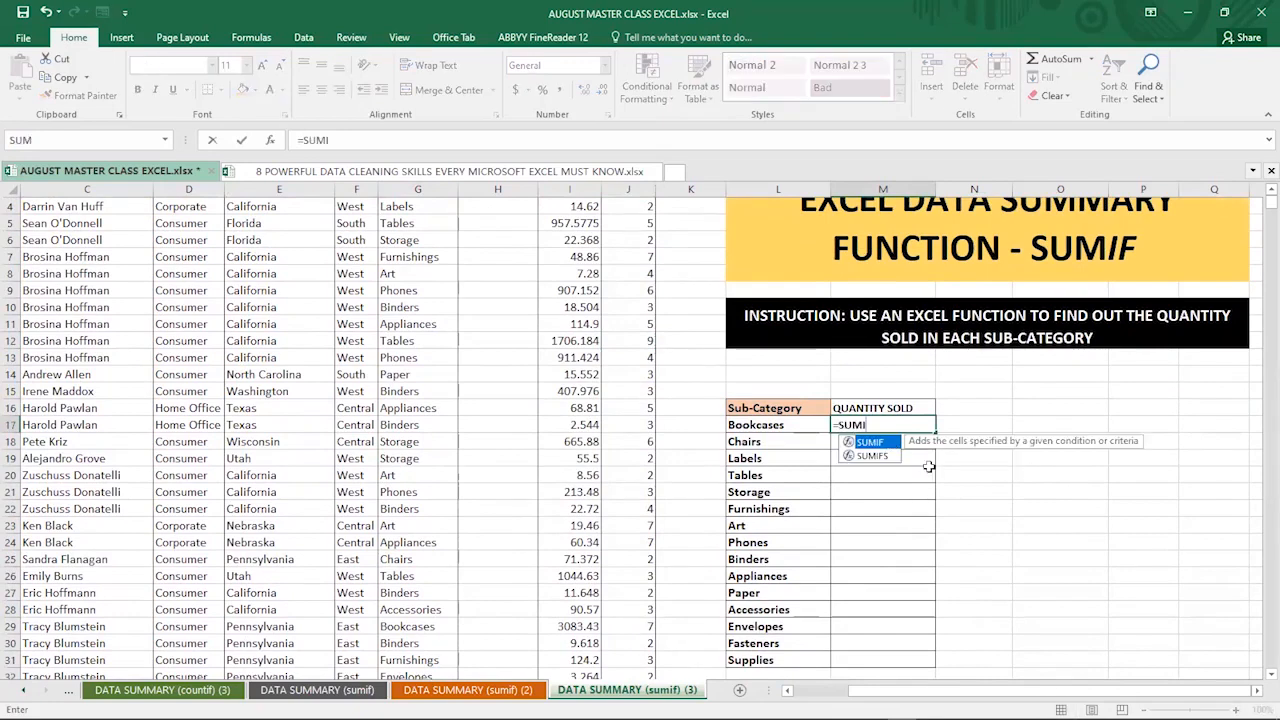
double_click(873, 446)
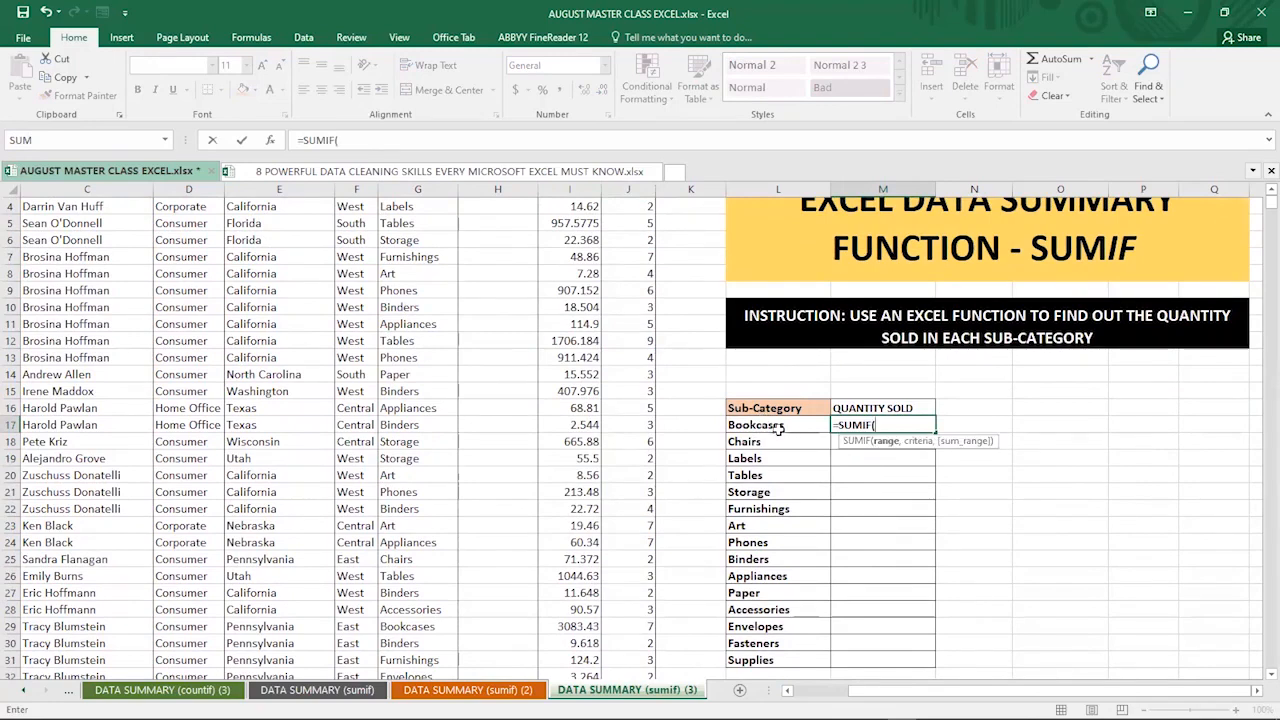
scroll(545, 358, up, 1)
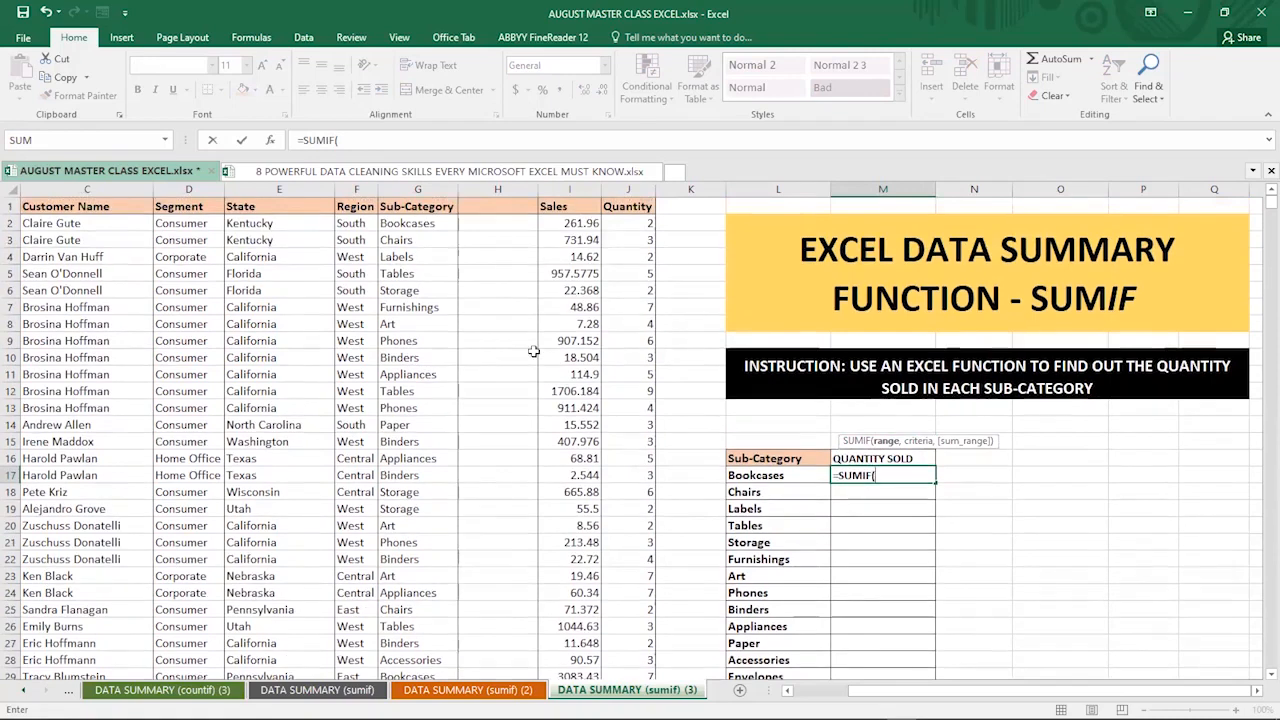
click(426, 224)
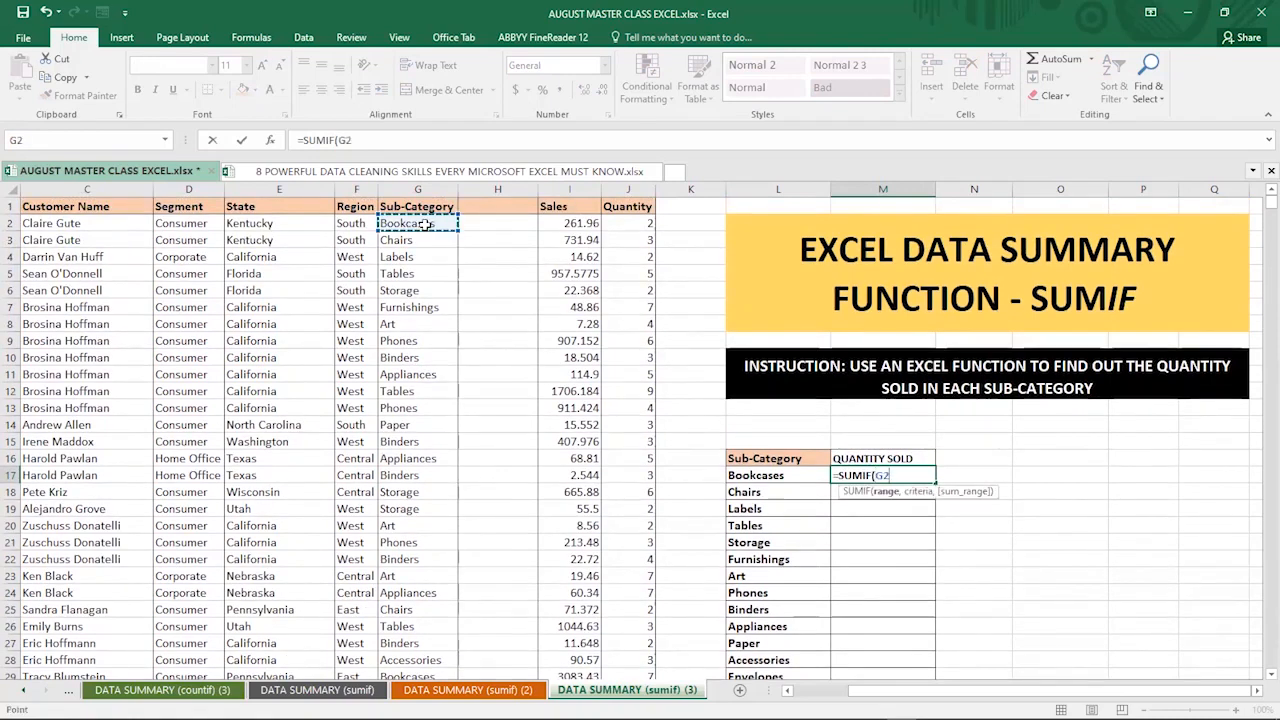
key(ctrl+shift+Down)
text(,)
Complete the Bookcases SUMIF with L17 as the criteria and the Quantity data J2:J150 as the sum range.
scroll(1082, 500, up, 20)
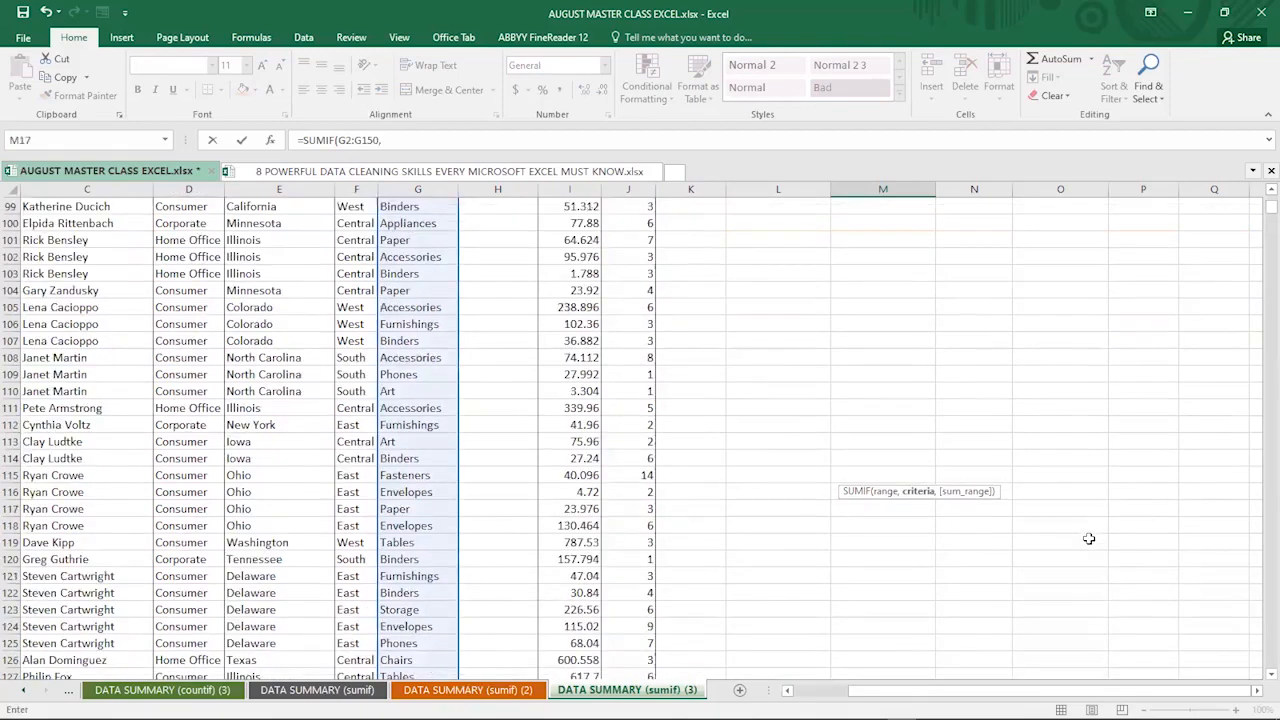
scroll(1082, 500, up, 13)
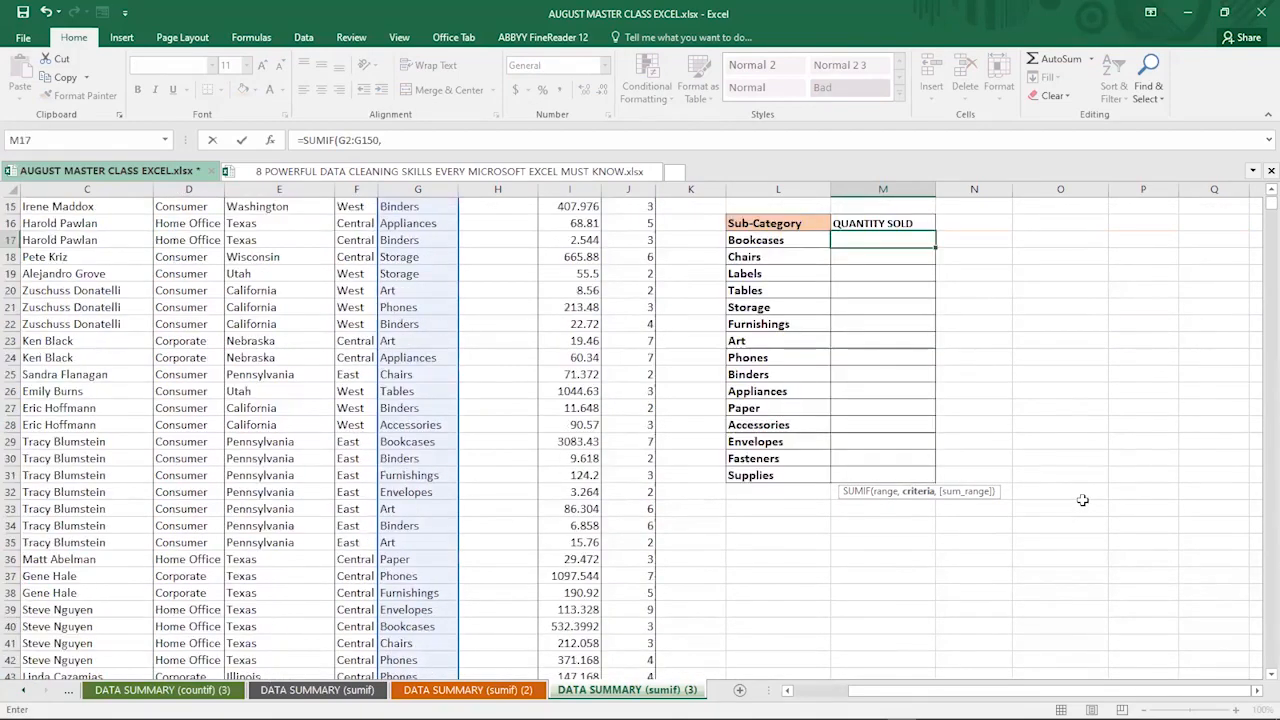
scroll(915, 365, up, 2)
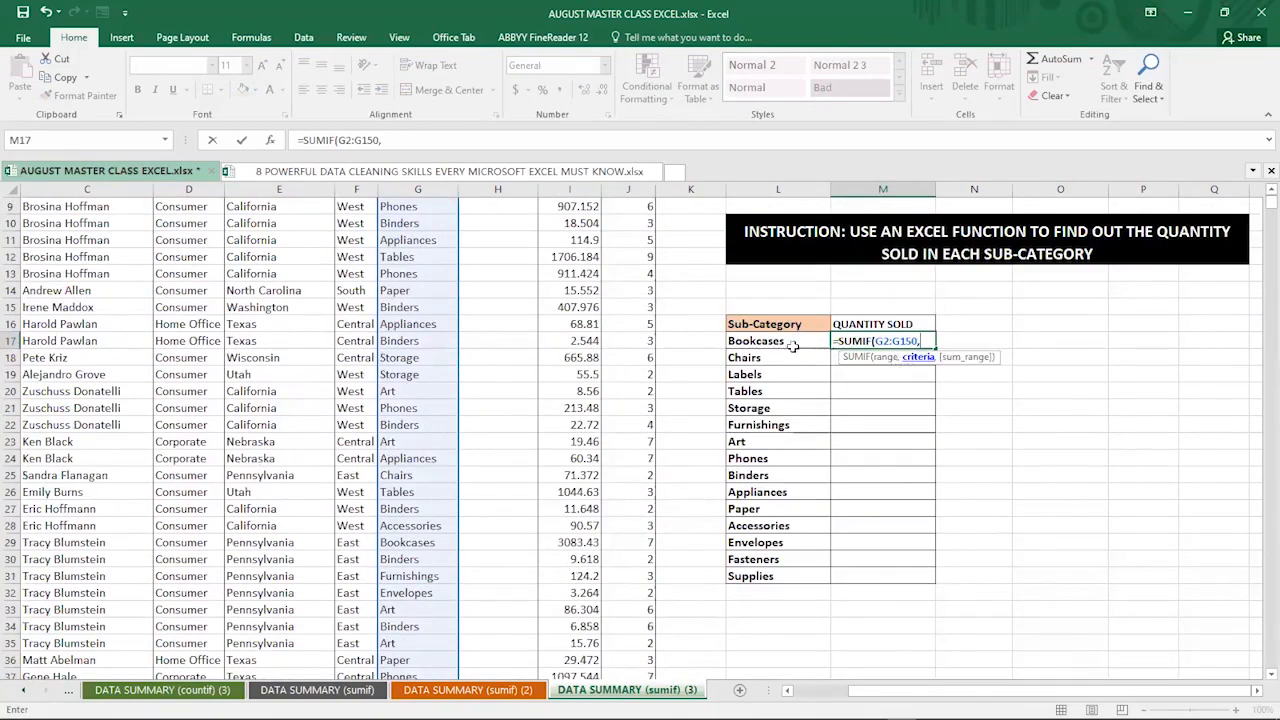
click(789, 341)
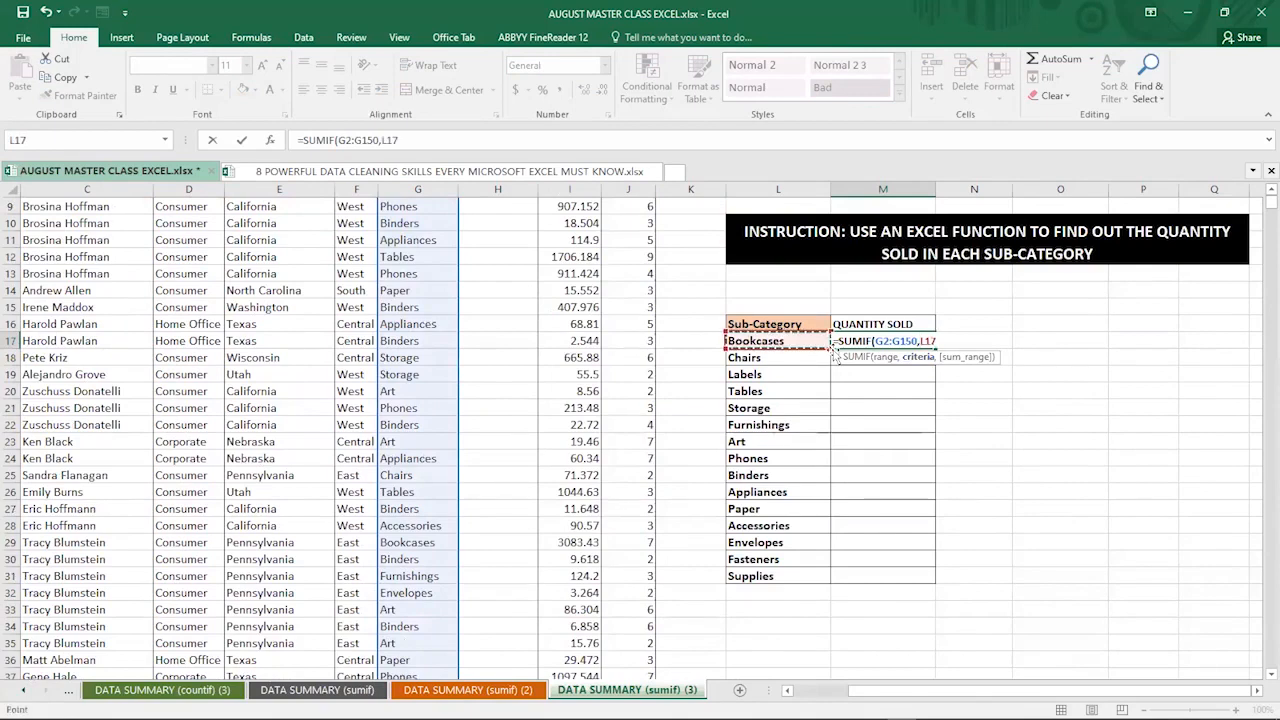
text(,)
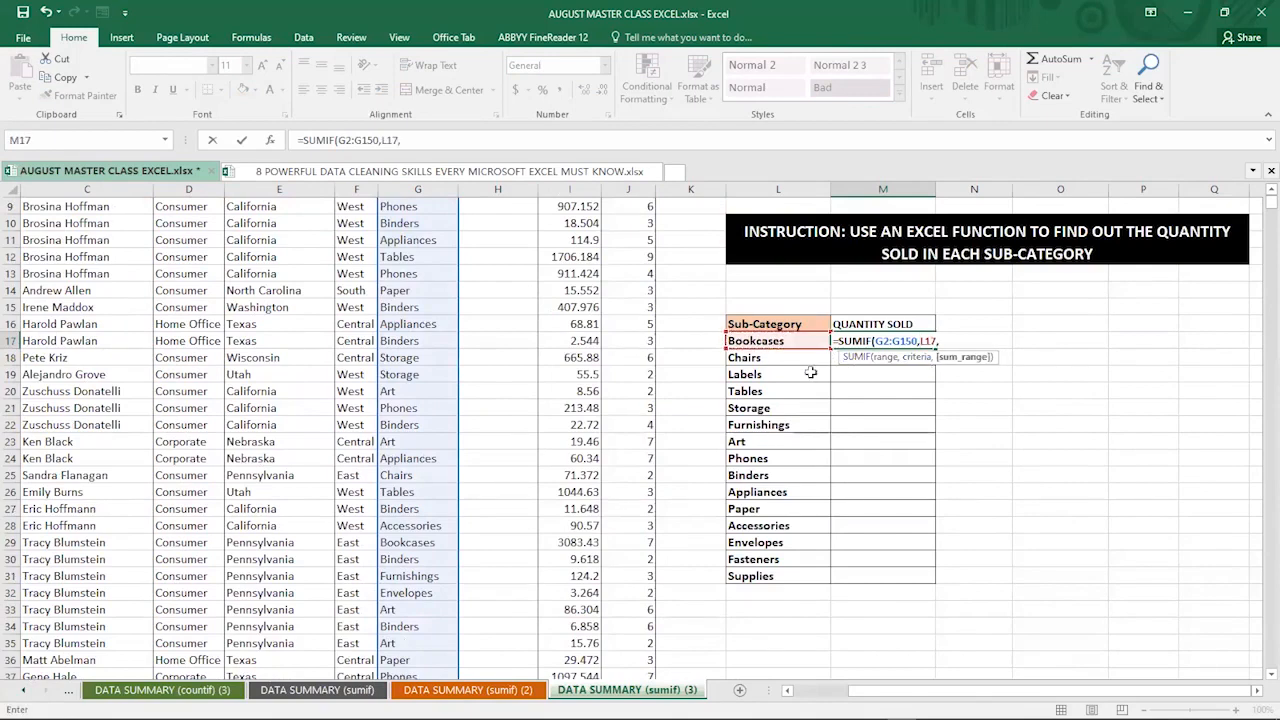
scroll(599, 245, up, 3)
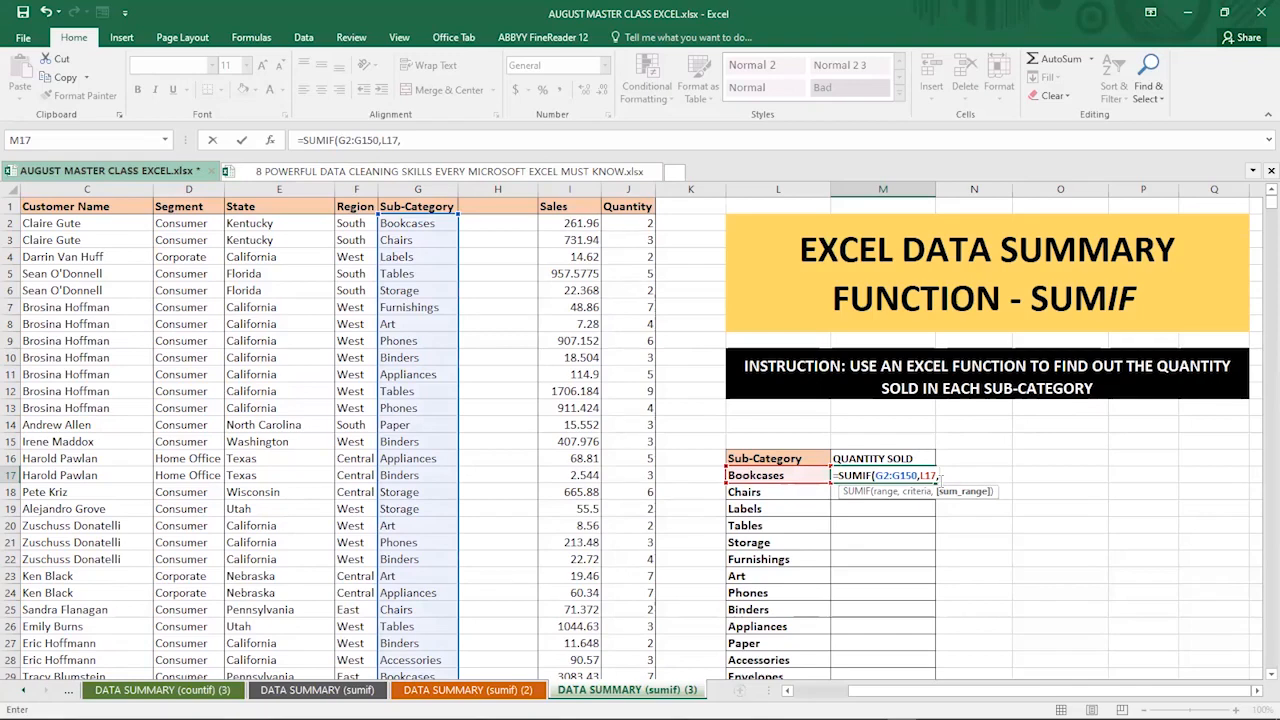
click(617, 225)
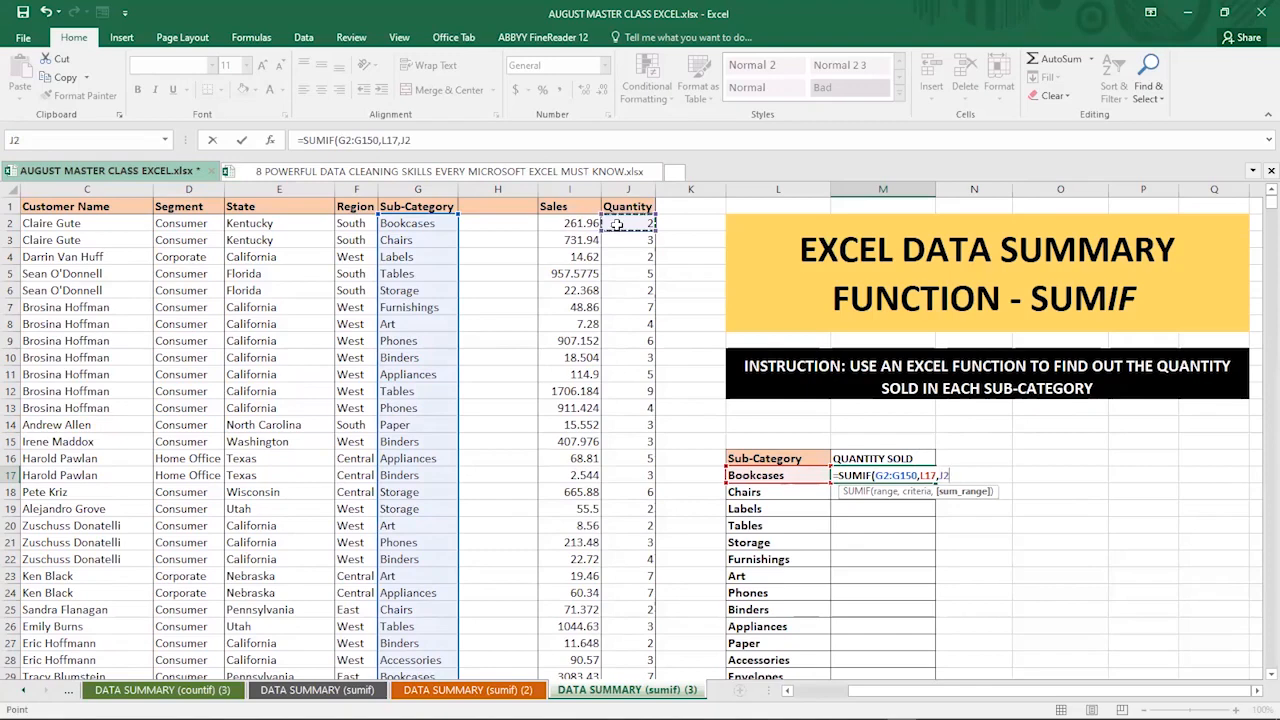
key(ctrl+shift+Down)
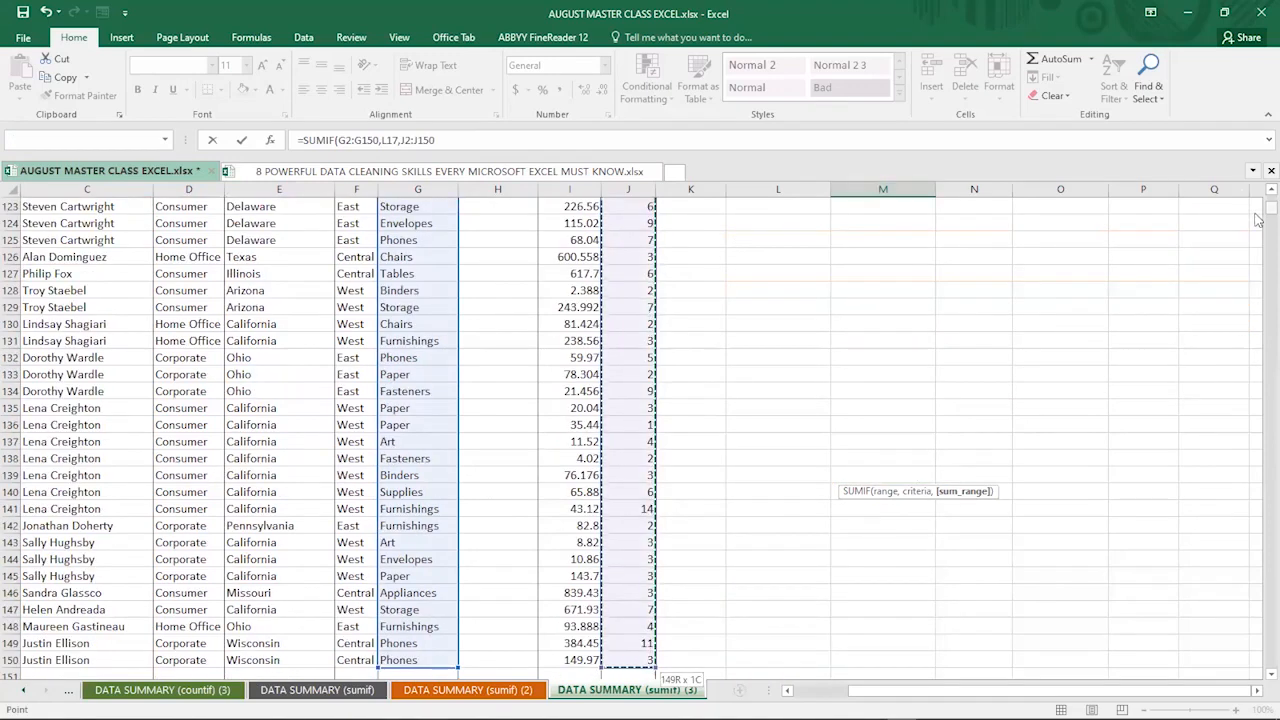
scroll(1257, 188, up, 20)
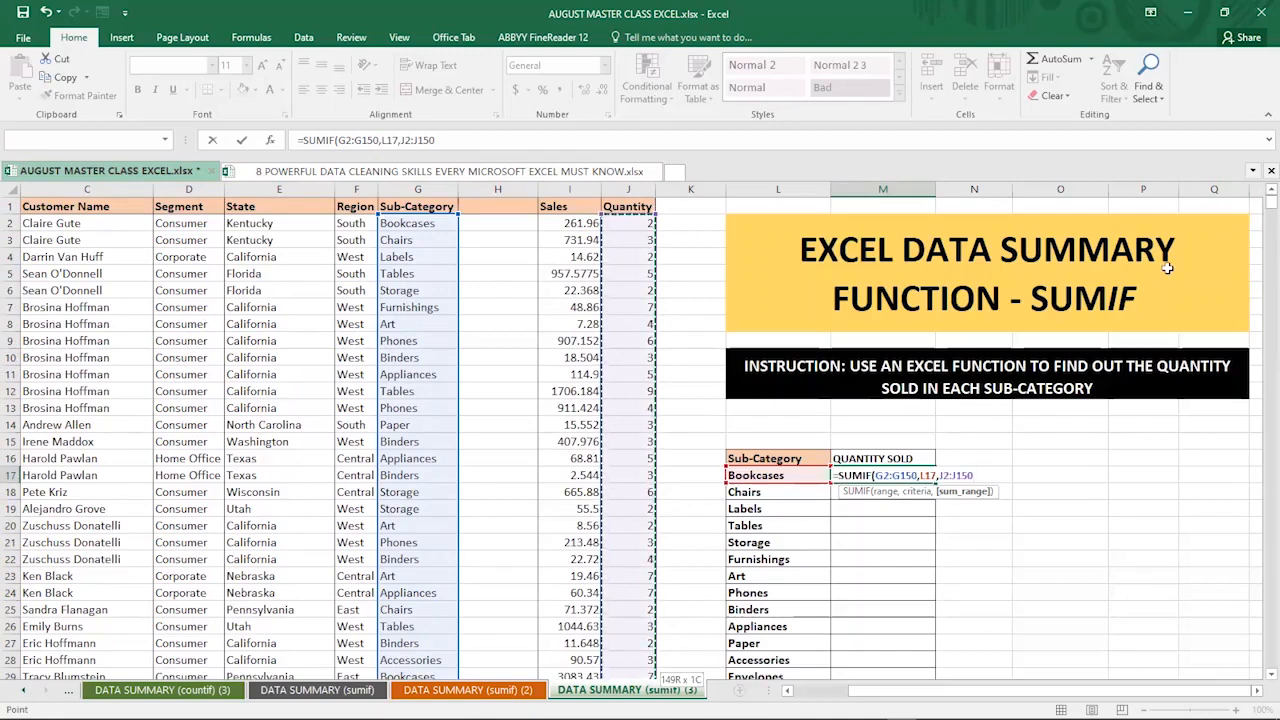
key(Return)
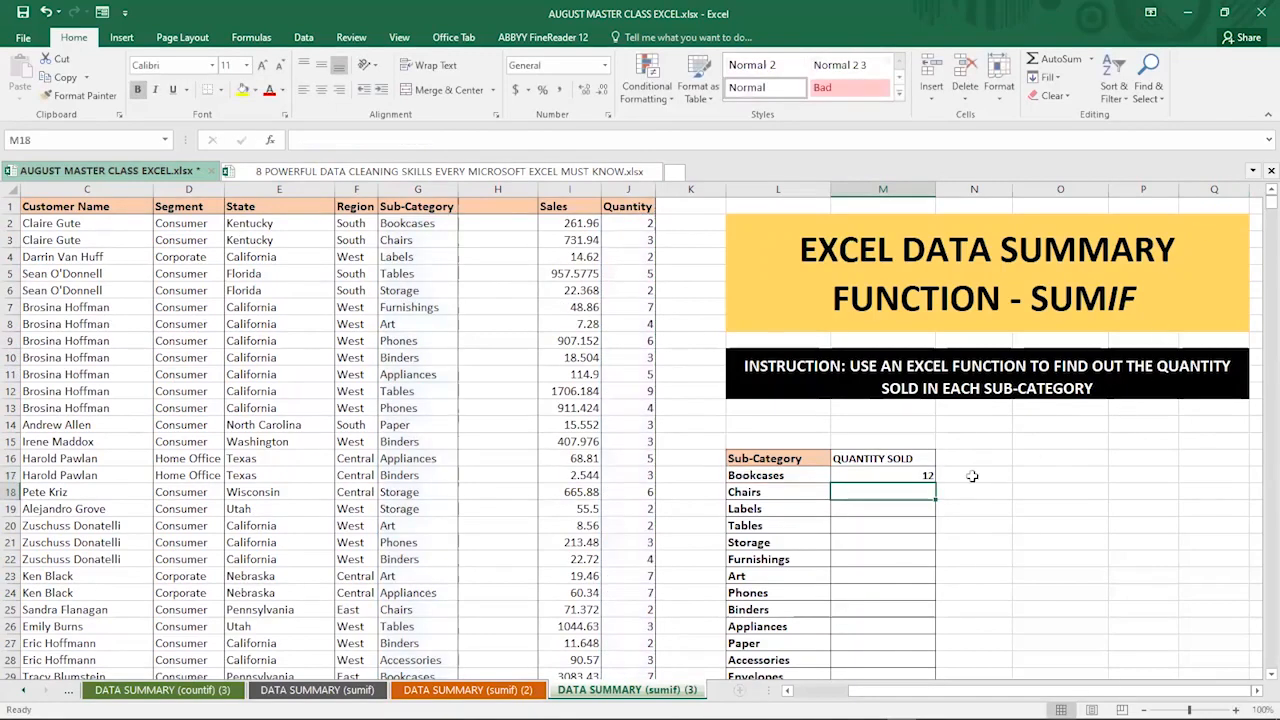
Copy the Bookcases SUMIF down the QUANTITY SOLD column through Supplies and check the copied formulas.
click(758, 475)
click(879, 474)
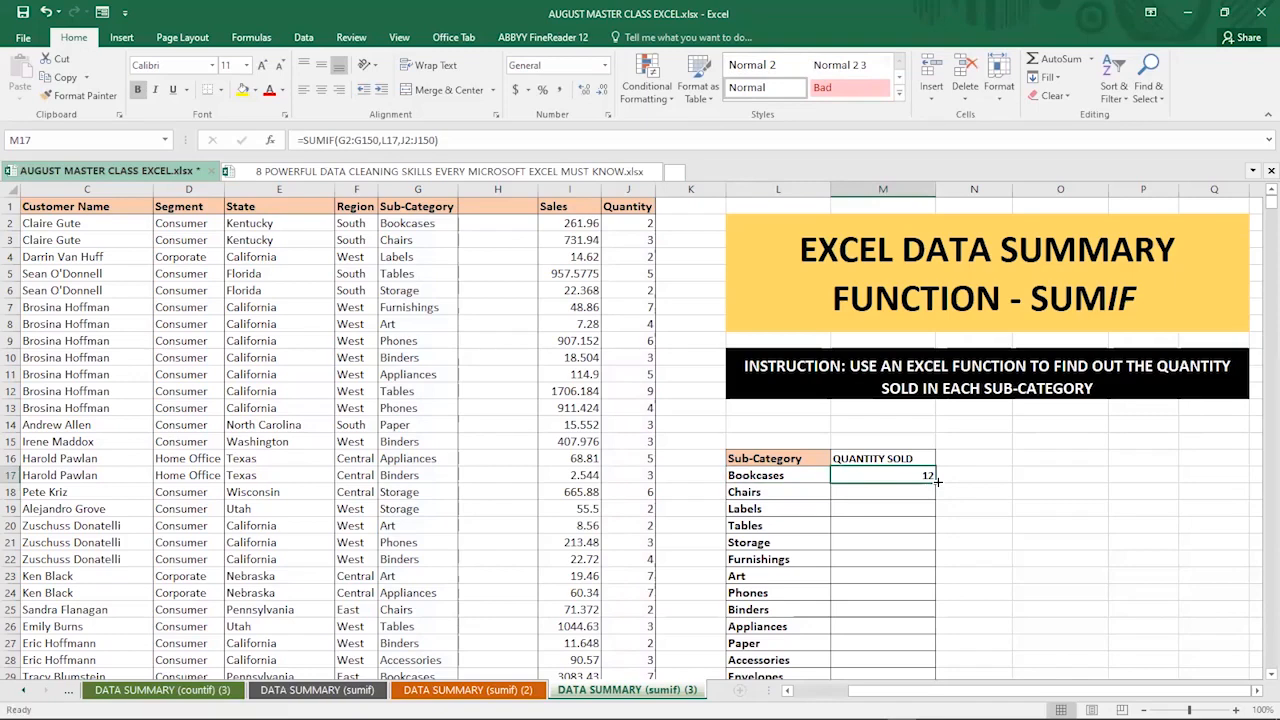
double_click(937, 481)
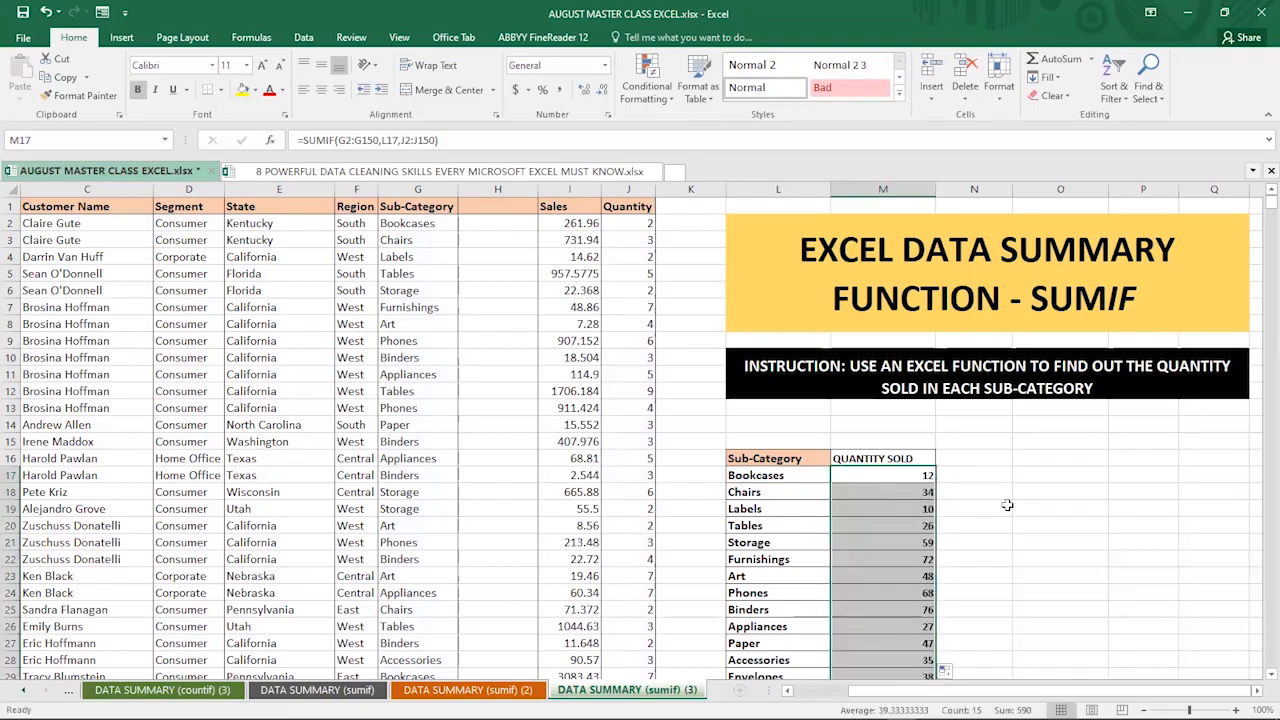
scroll(1007, 505, down, 1)
scroll(1007, 505, down, 1)
click(916, 512)
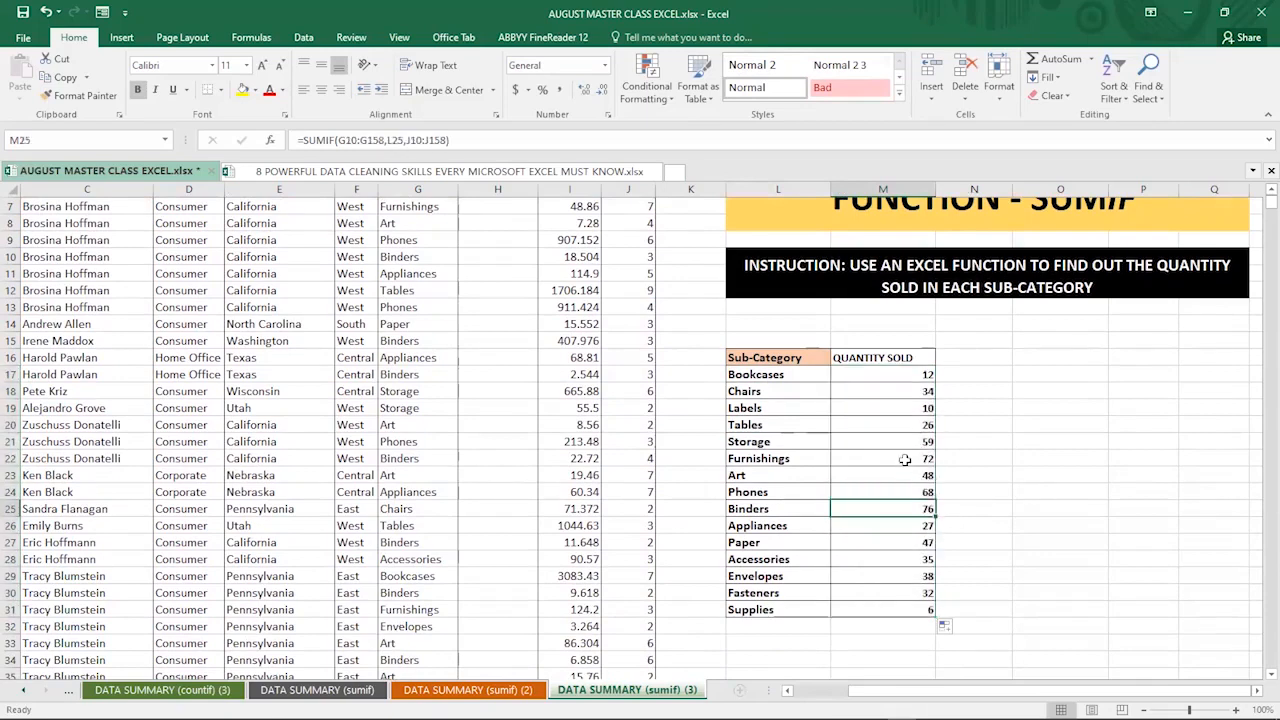
click(904, 401)
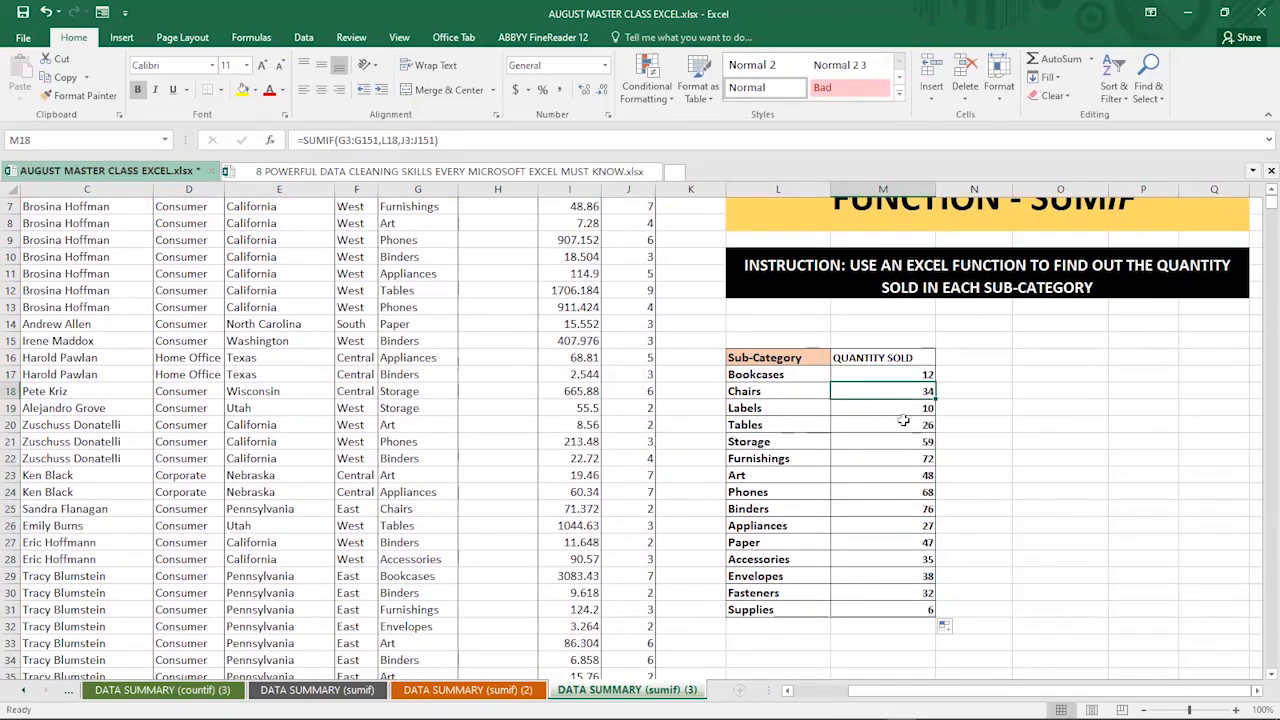
click(918, 491)
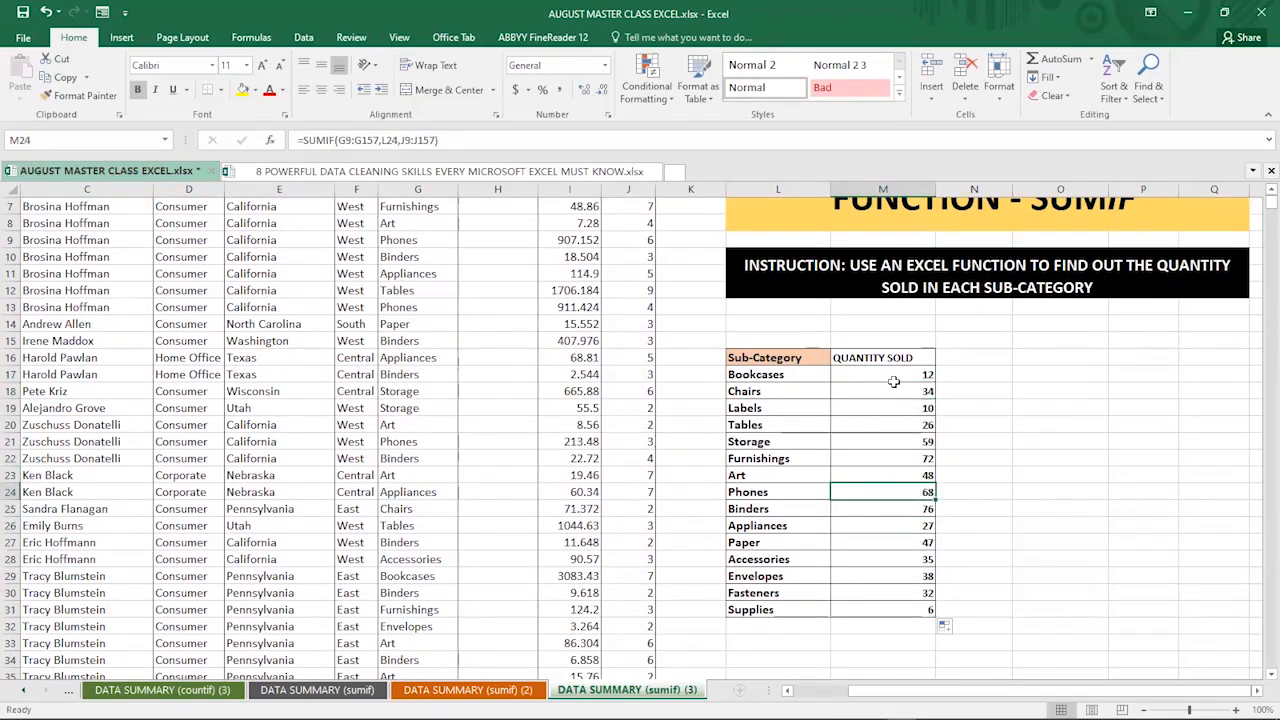
Apply Data Bars conditional formatting to the QUANTITY SOLD results in M17:M31.
drag(874, 372, 877, 613)
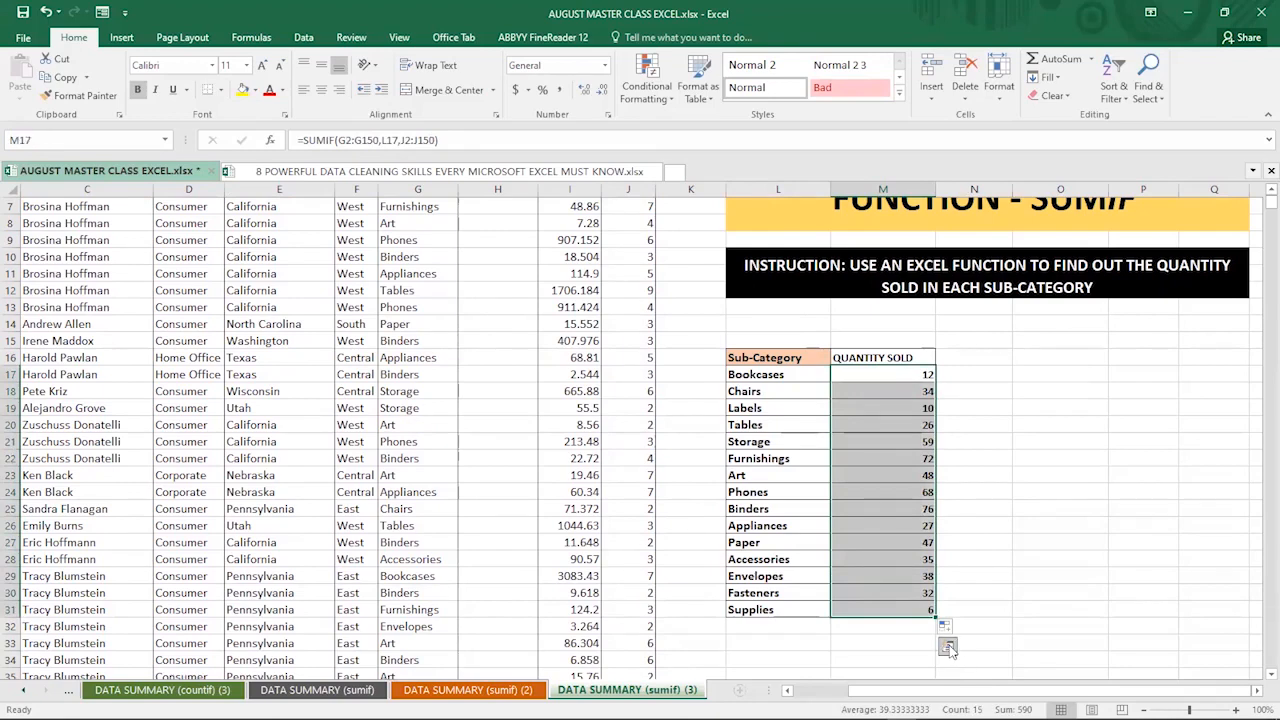
click(948, 648)
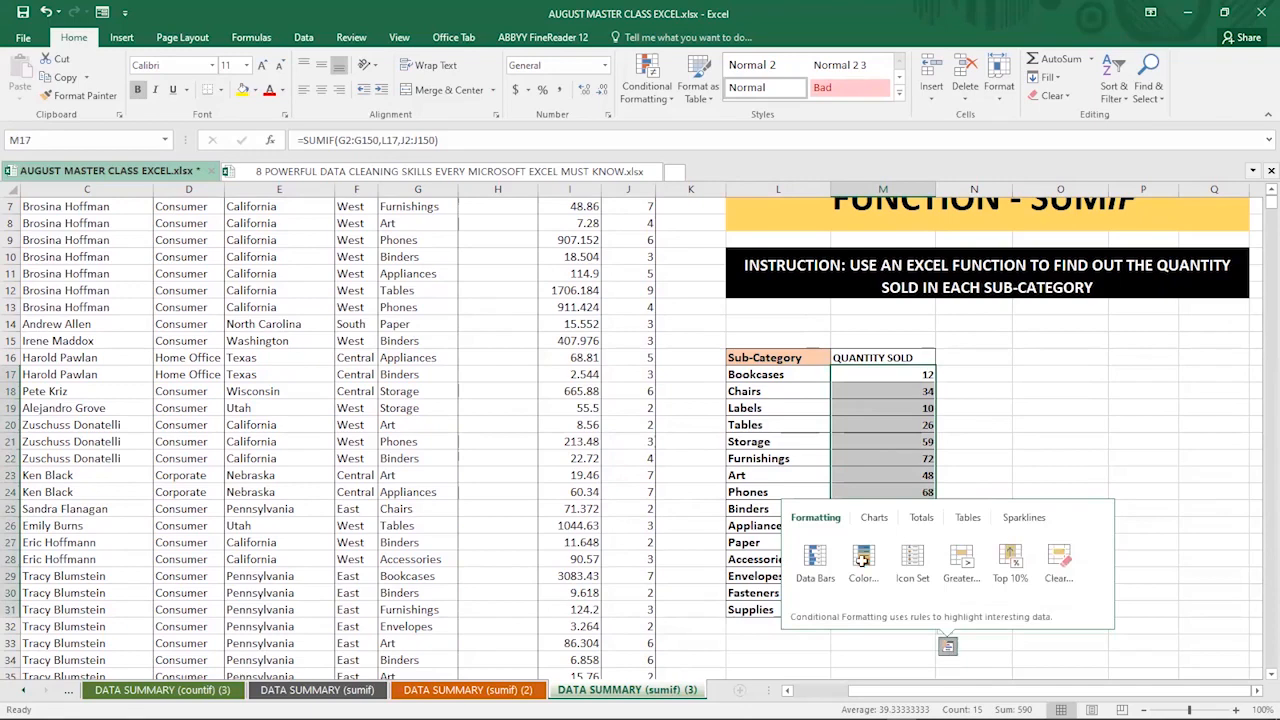
click(950, 648)
click(950, 648)
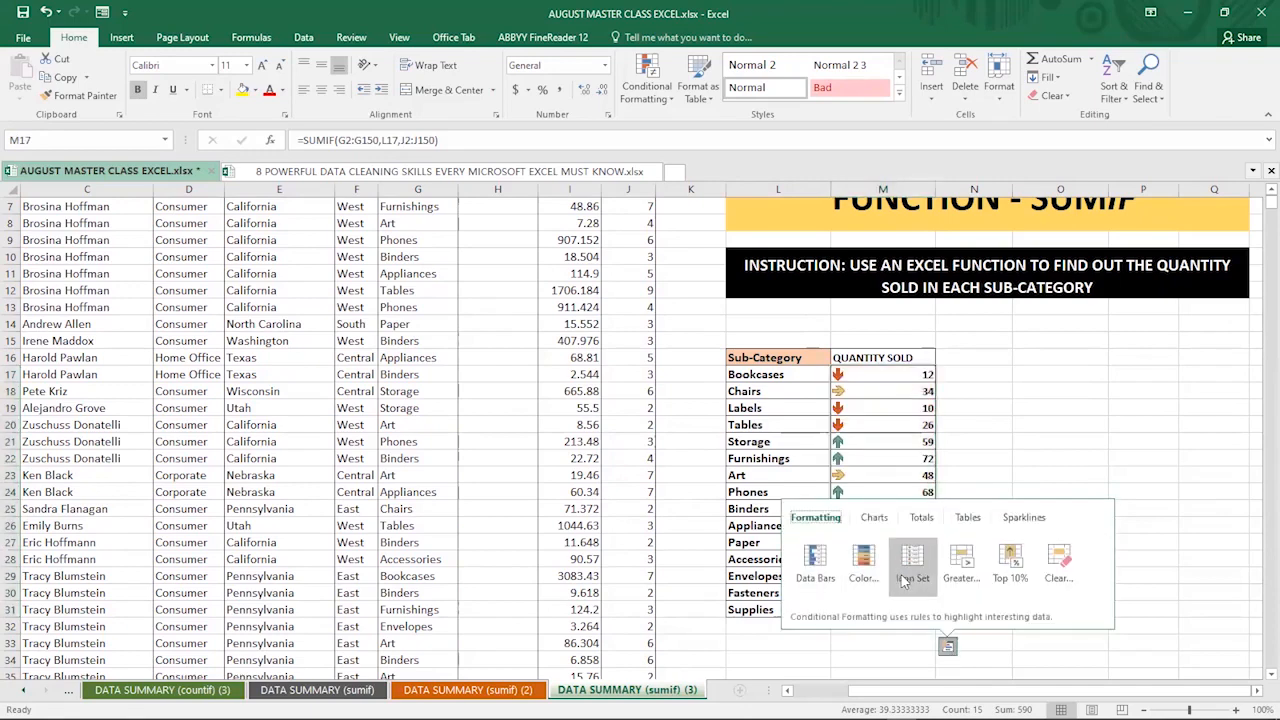
click(818, 566)
click(1050, 526)
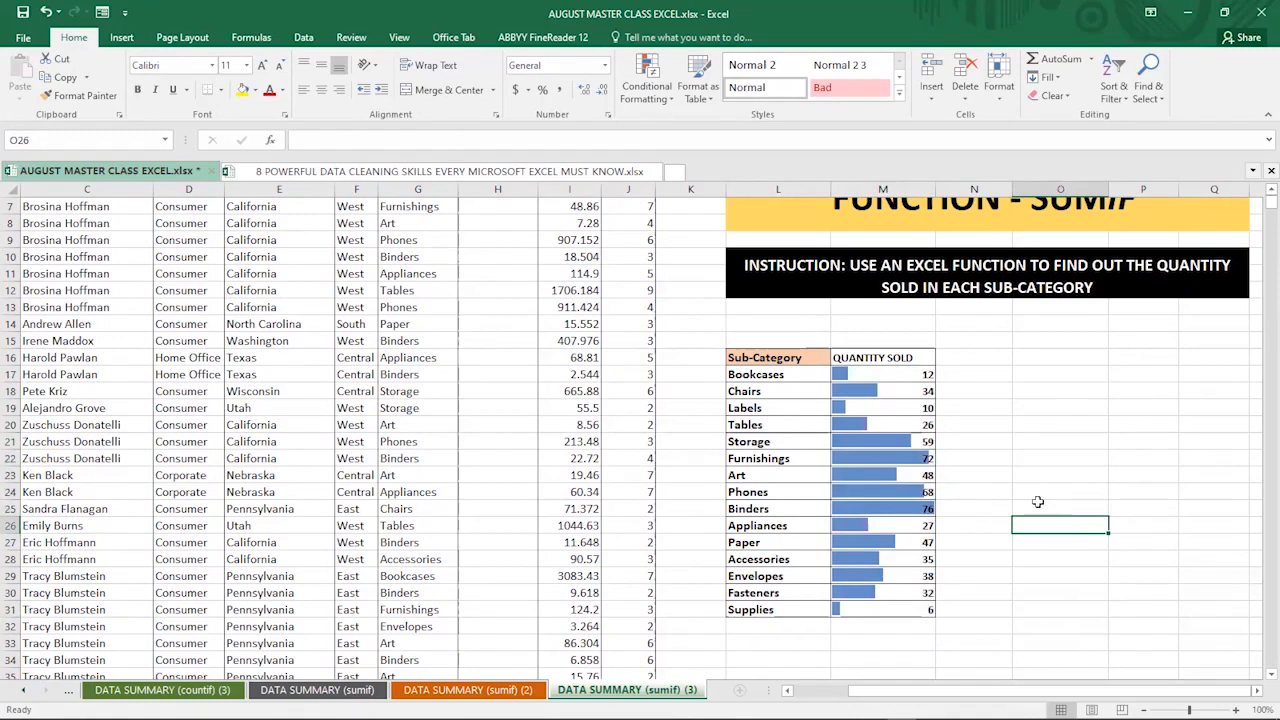
click(1043, 462)
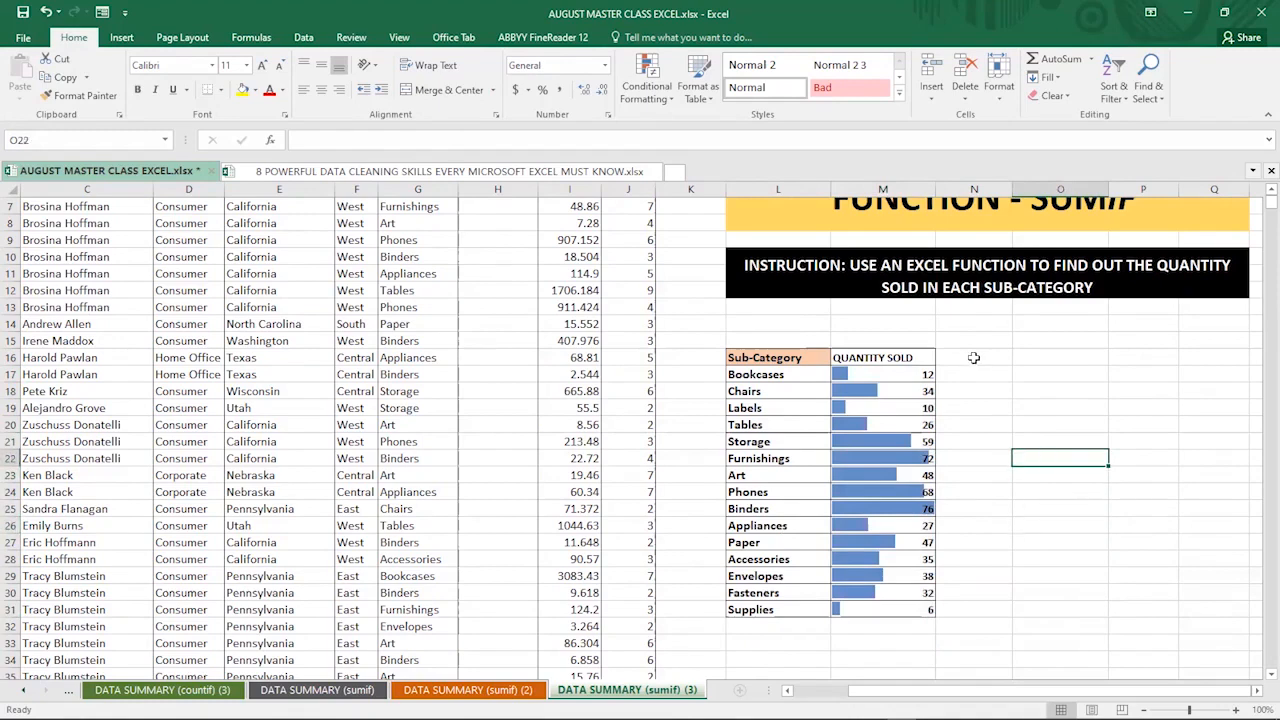
scroll(972, 358, up, 2)
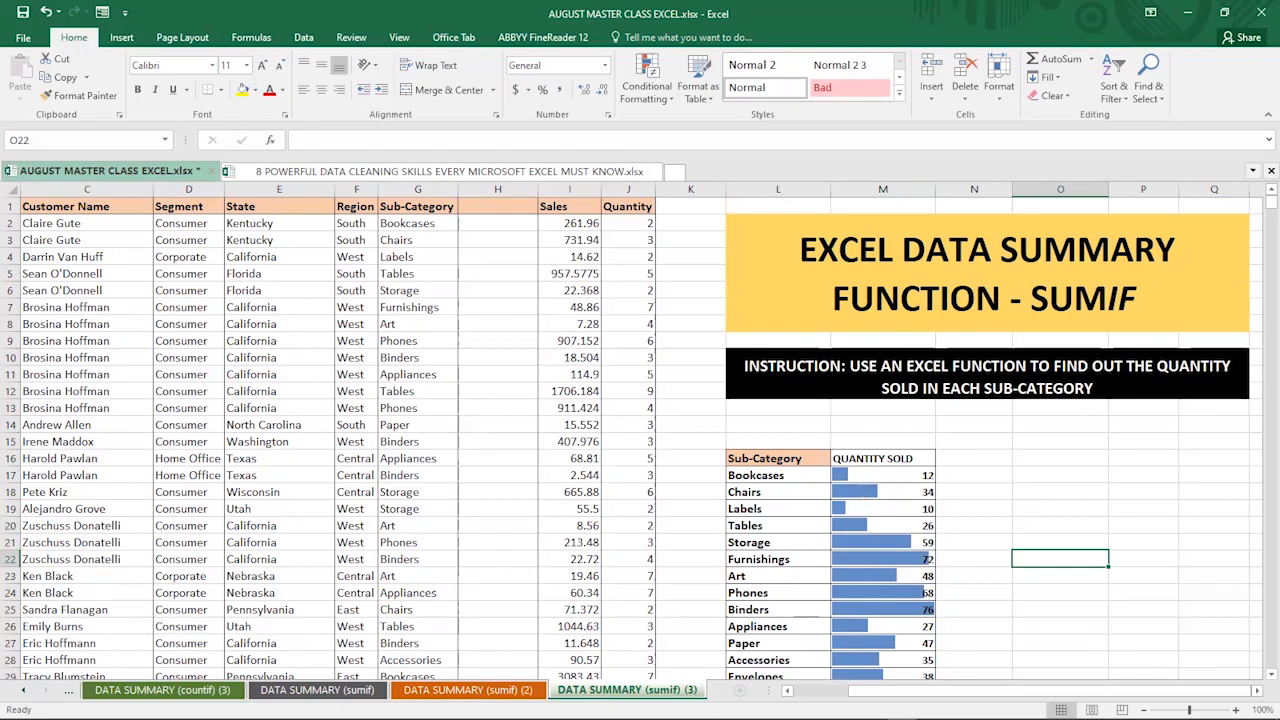
Look through the workbook's sheet names from MAIN to the DATA SUMMARY sheets.
click(26, 695)
click(26, 695)
click(26, 695)
click(26, 695)
click(26, 695)
click(26, 695)
click(26, 695)
click(26, 695)
click(26, 695)
click(26, 695)
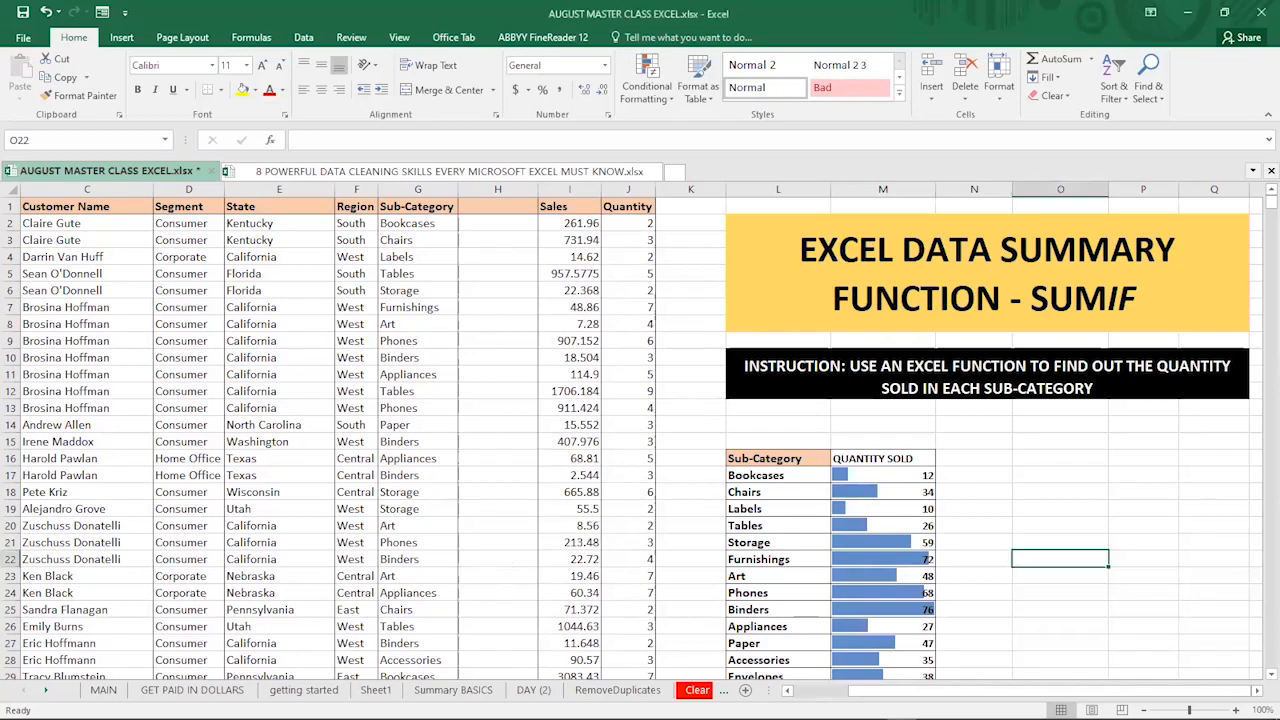
click(46, 690)
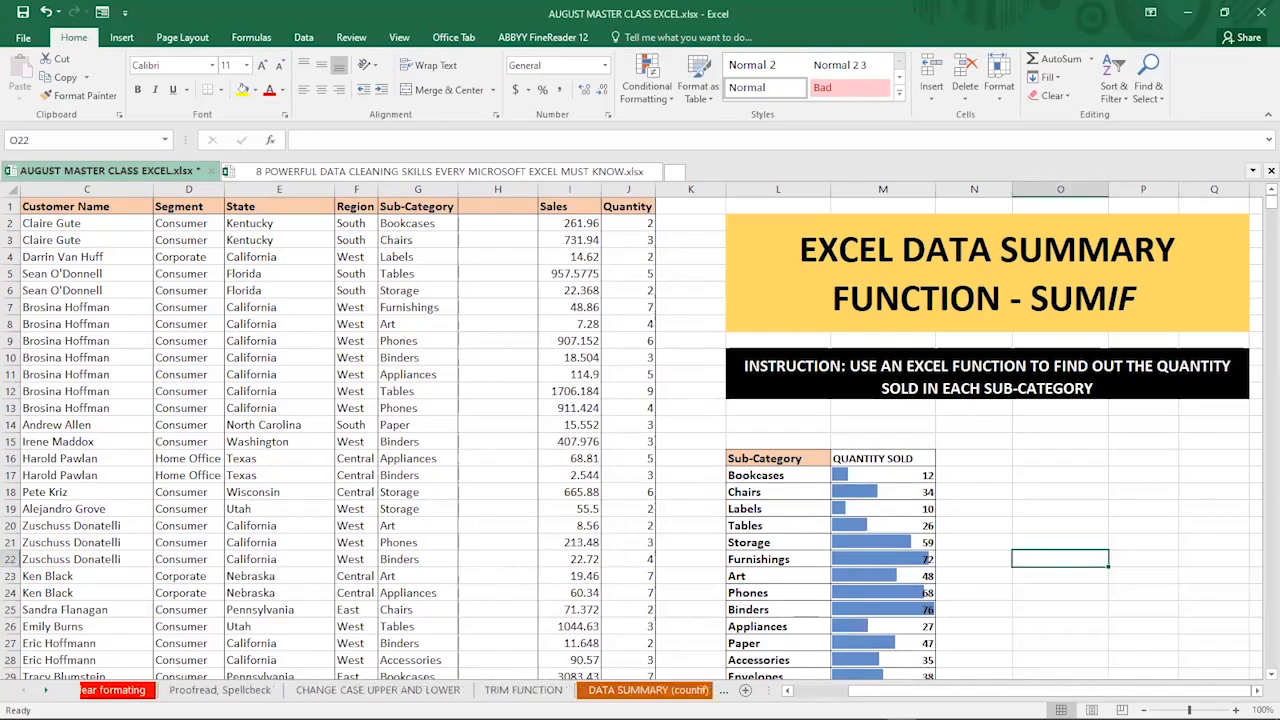
click(46, 690)
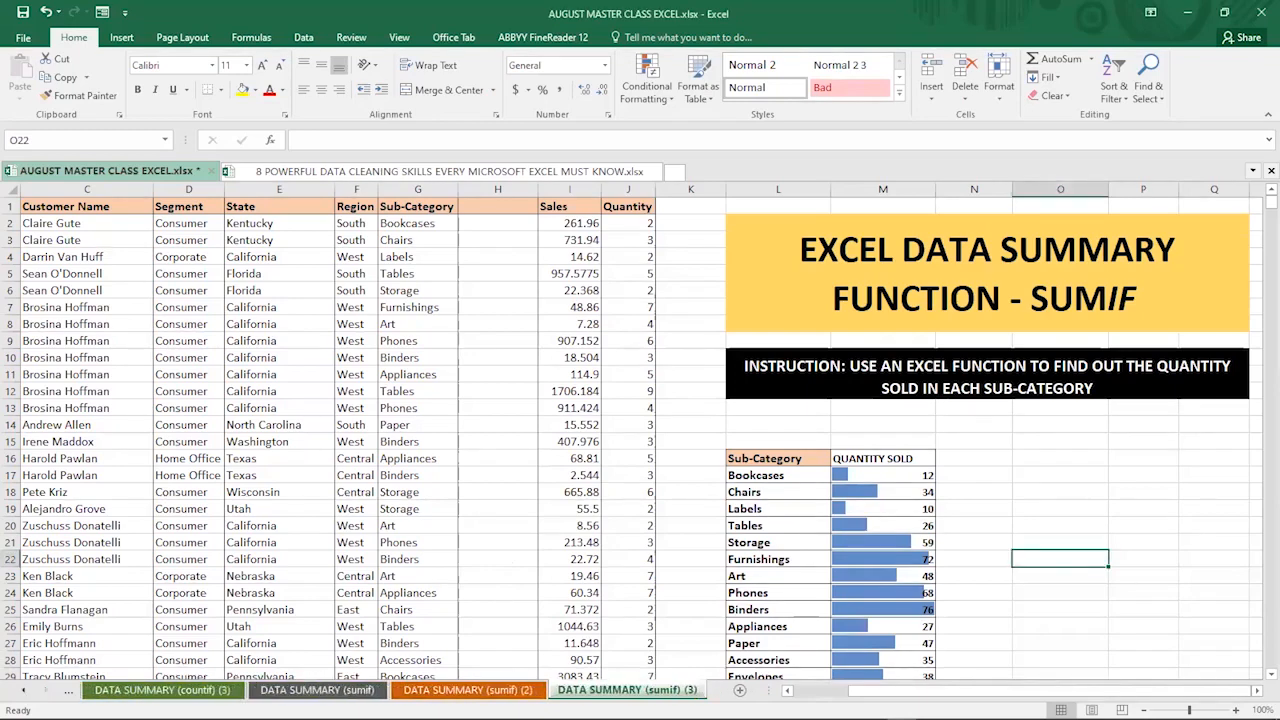